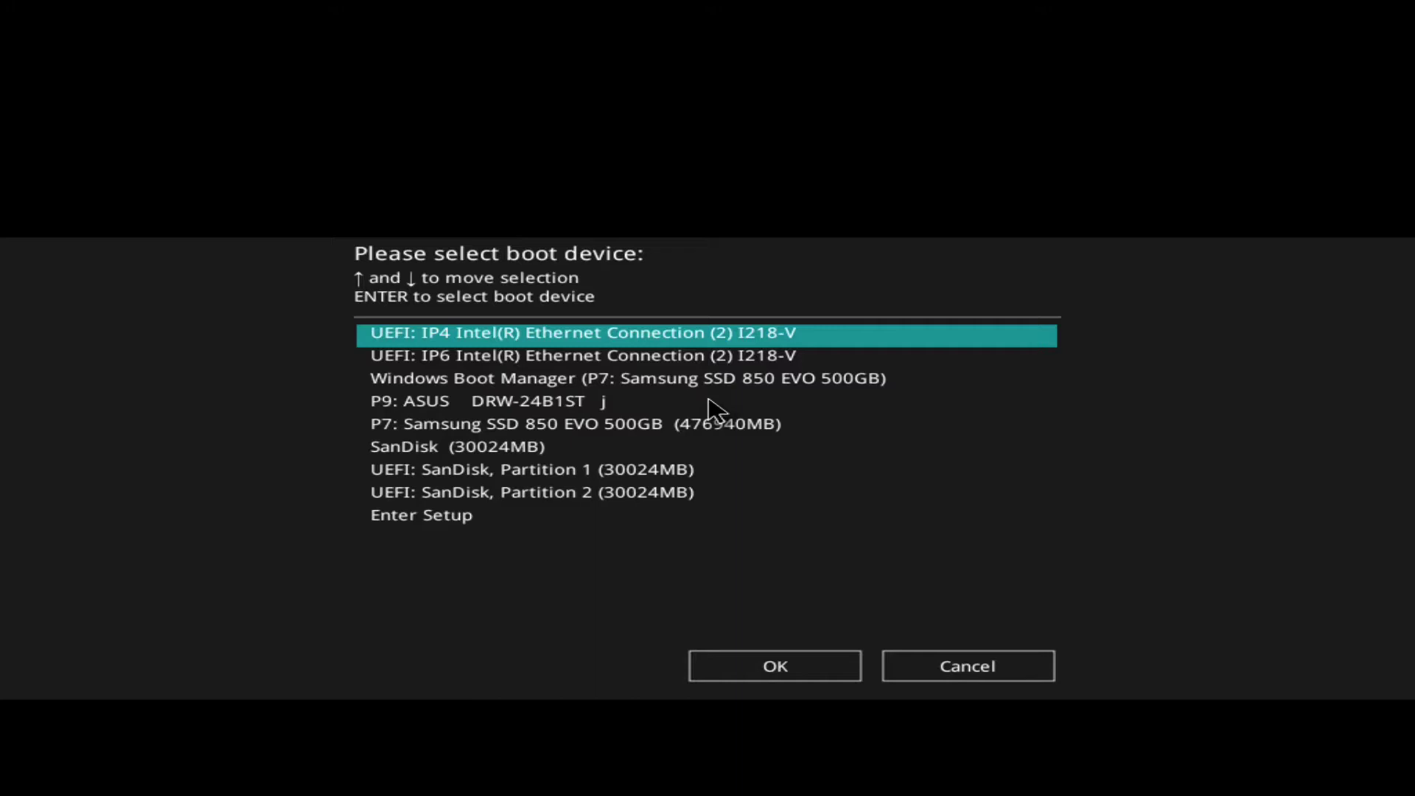
# - Boot from the SanDisk UEFI partition 1 so Setup loads with English (United States) and US keyboard
pyautogui.press('Down')
pyautogui.press('Down')
pyautogui.press('Down')
pyautogui.press('Down')
pyautogui.press('Down')
pyautogui.press('Down')
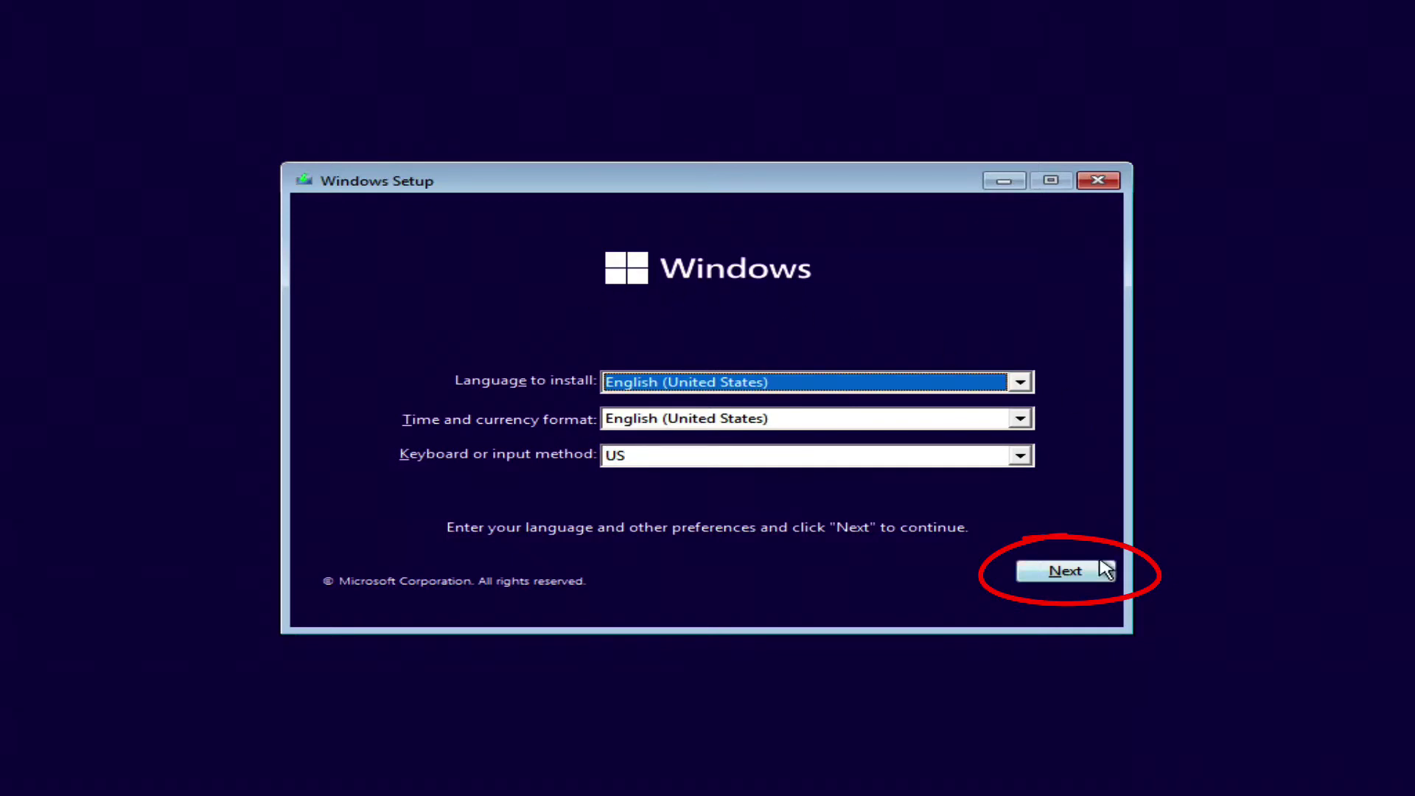
# - Keep English (US) settings, start Install now without a product key, and select Windows 11 Education (x64)
pyautogui.click(1061, 573)
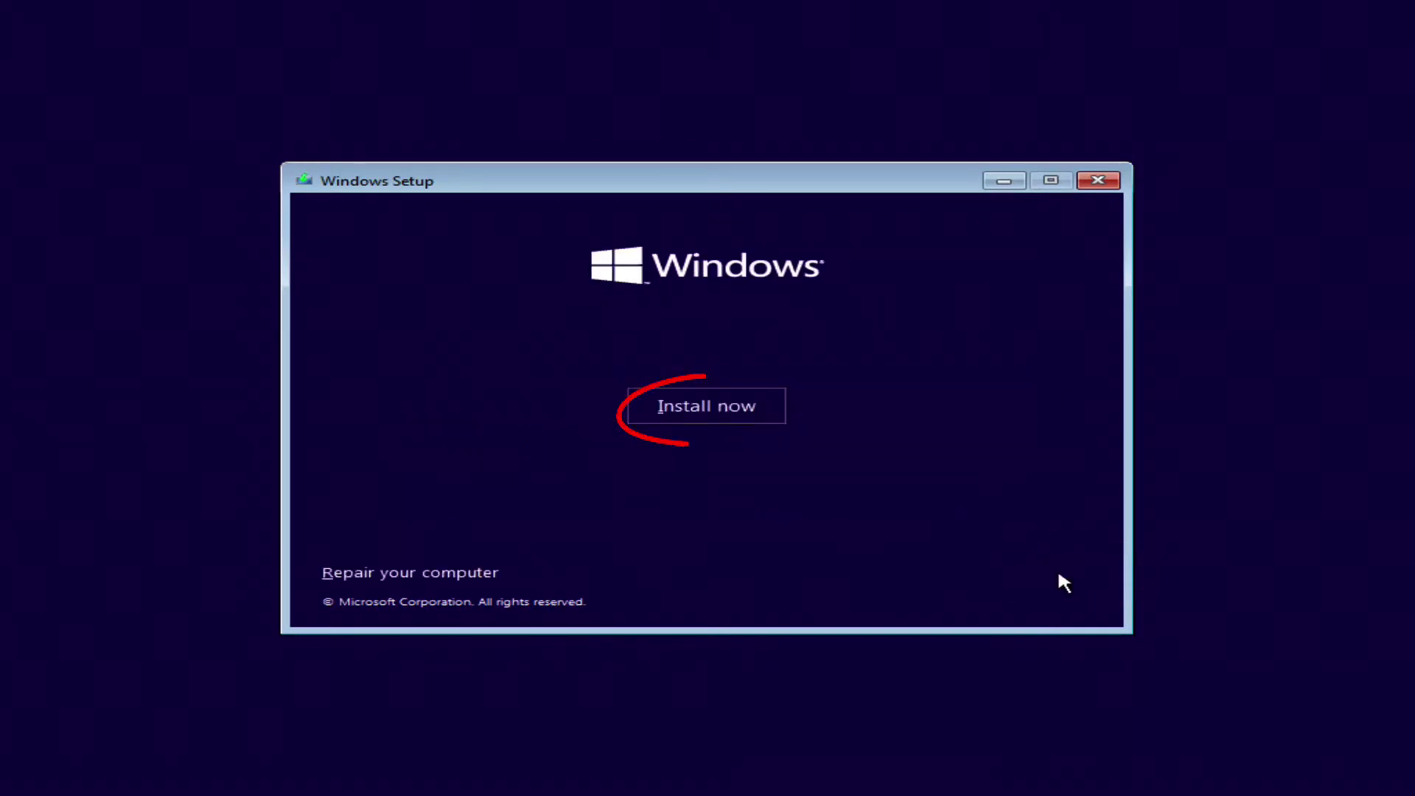
pyautogui.click(678, 407)
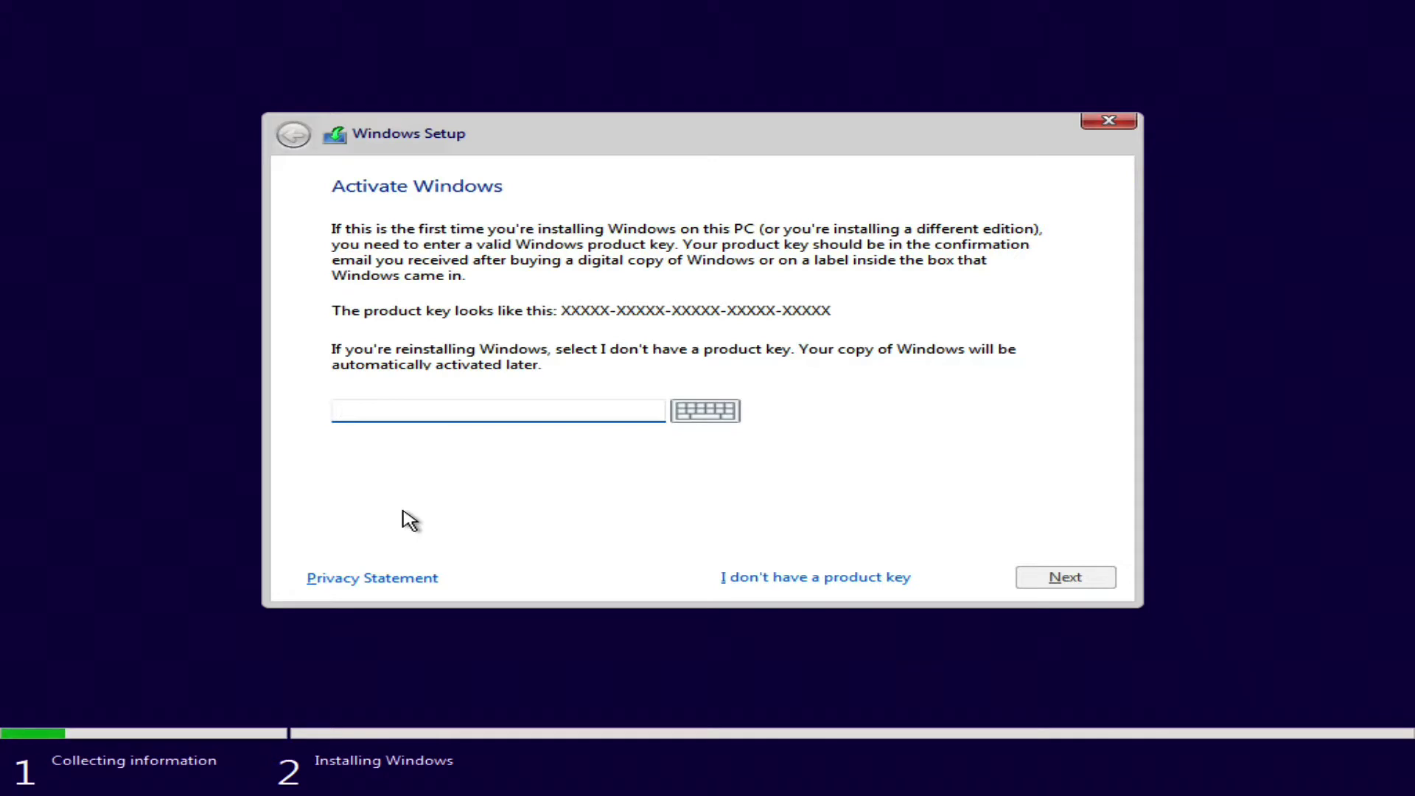
pyautogui.click(802, 578)
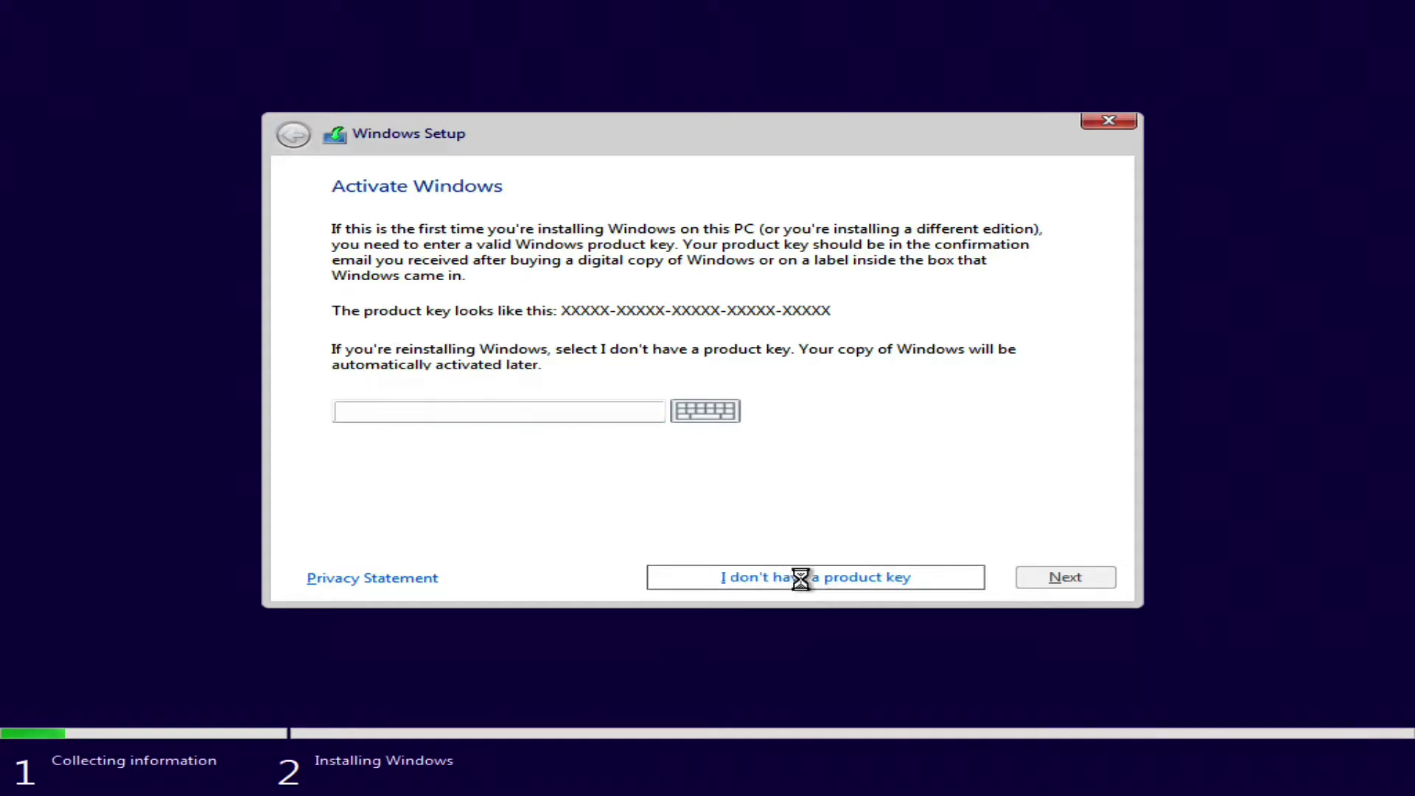
pyautogui.click(440, 320)
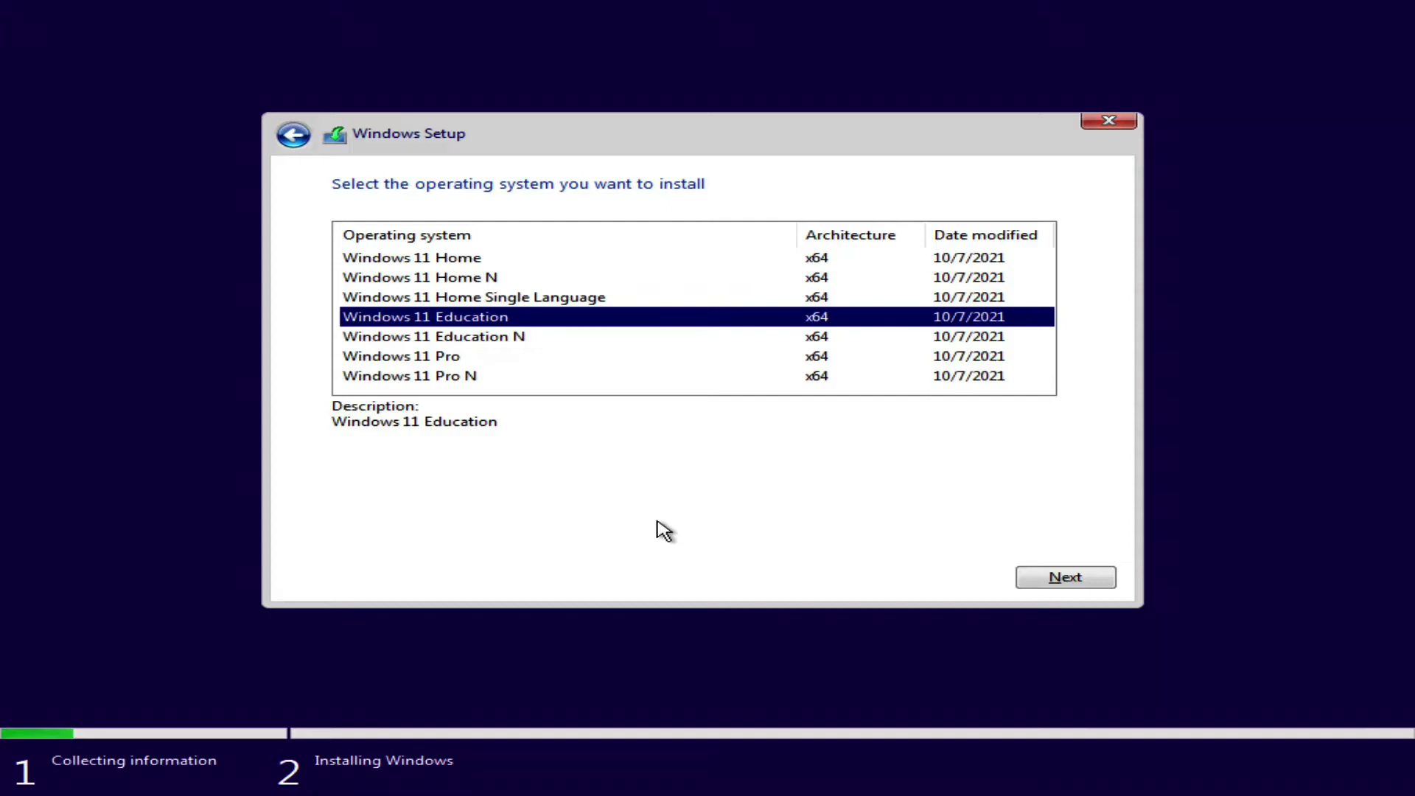
# - Proceed with Windows 11 Education until Setup reports the PC fails Windows 11 requirements
pyautogui.click(1065, 579)
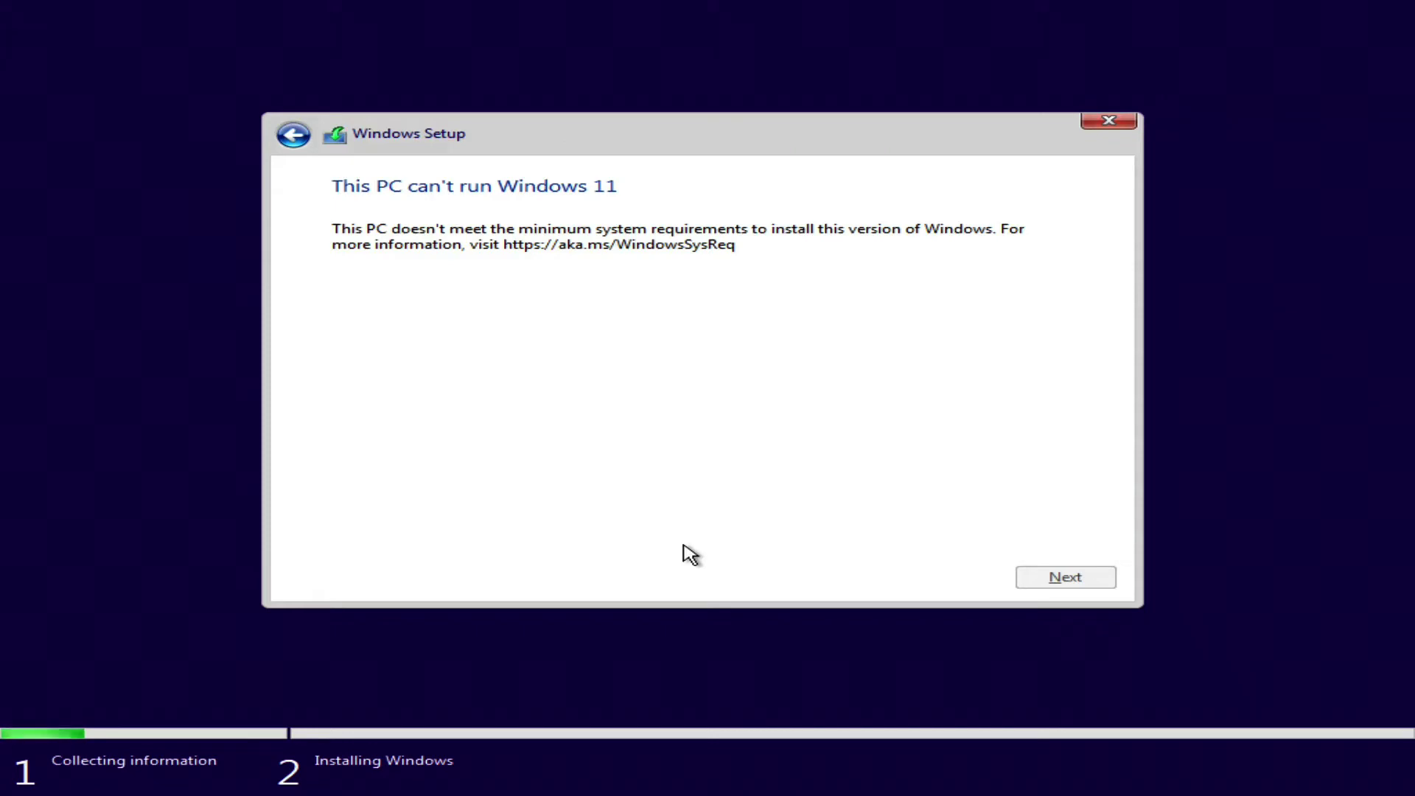
# - Launch Registry Editor by running regedit from a Shift+F10 Command Prompt
pyautogui.hotkey('shift', 'F10')
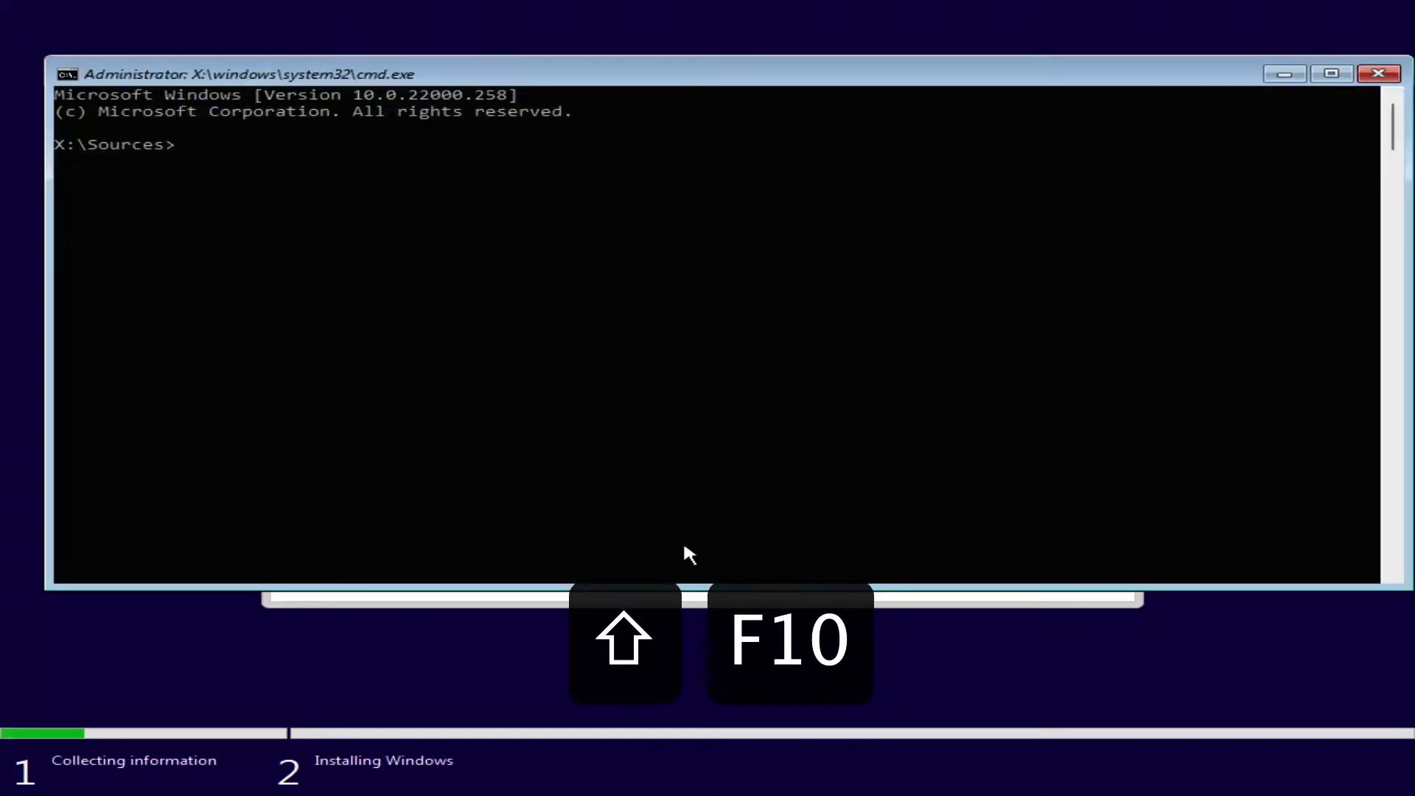
pyautogui.write('r')
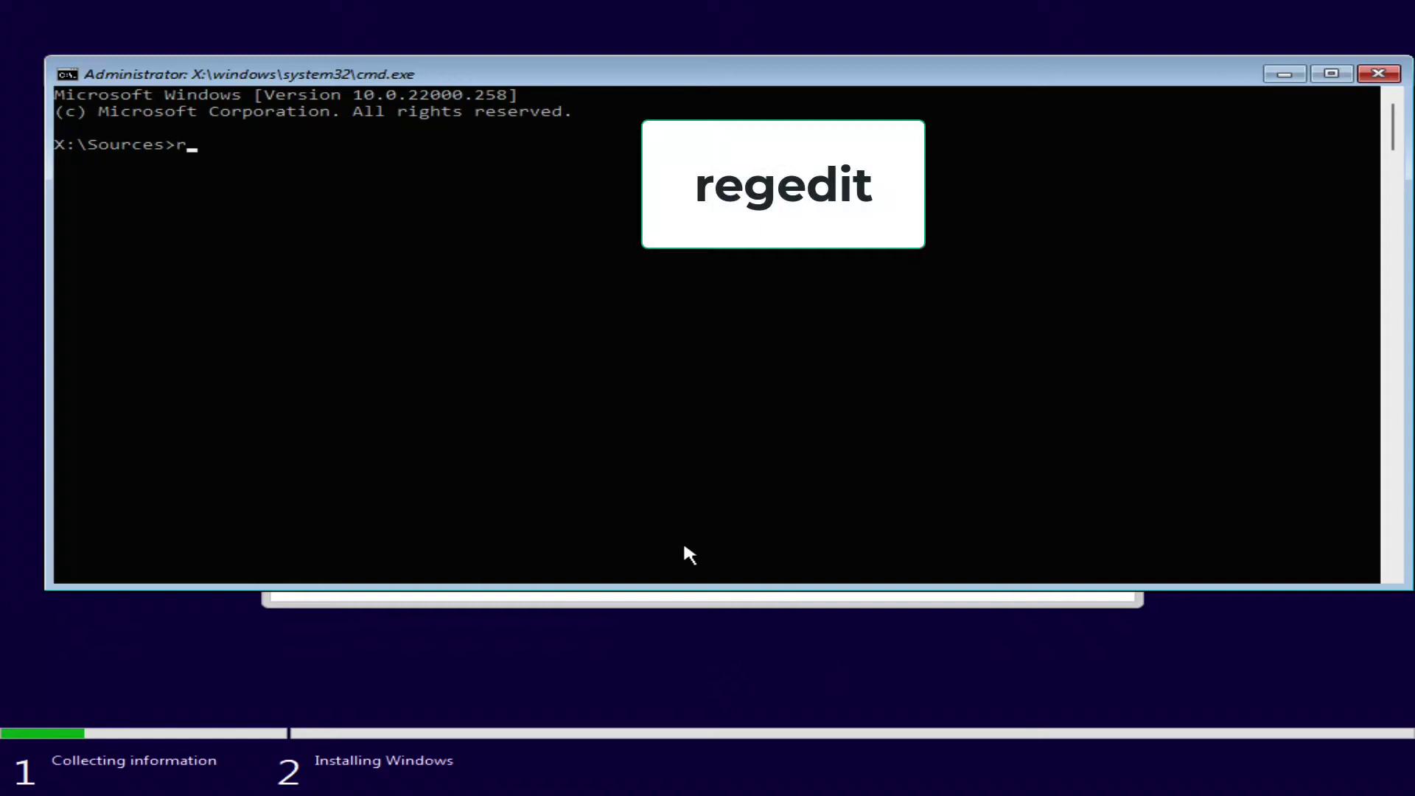
pyautogui.write('3e')
pyautogui.press('BackSpace')
pyautogui.press('BackSpace')
pyautogui.write('egedott')
pyautogui.press('Return')
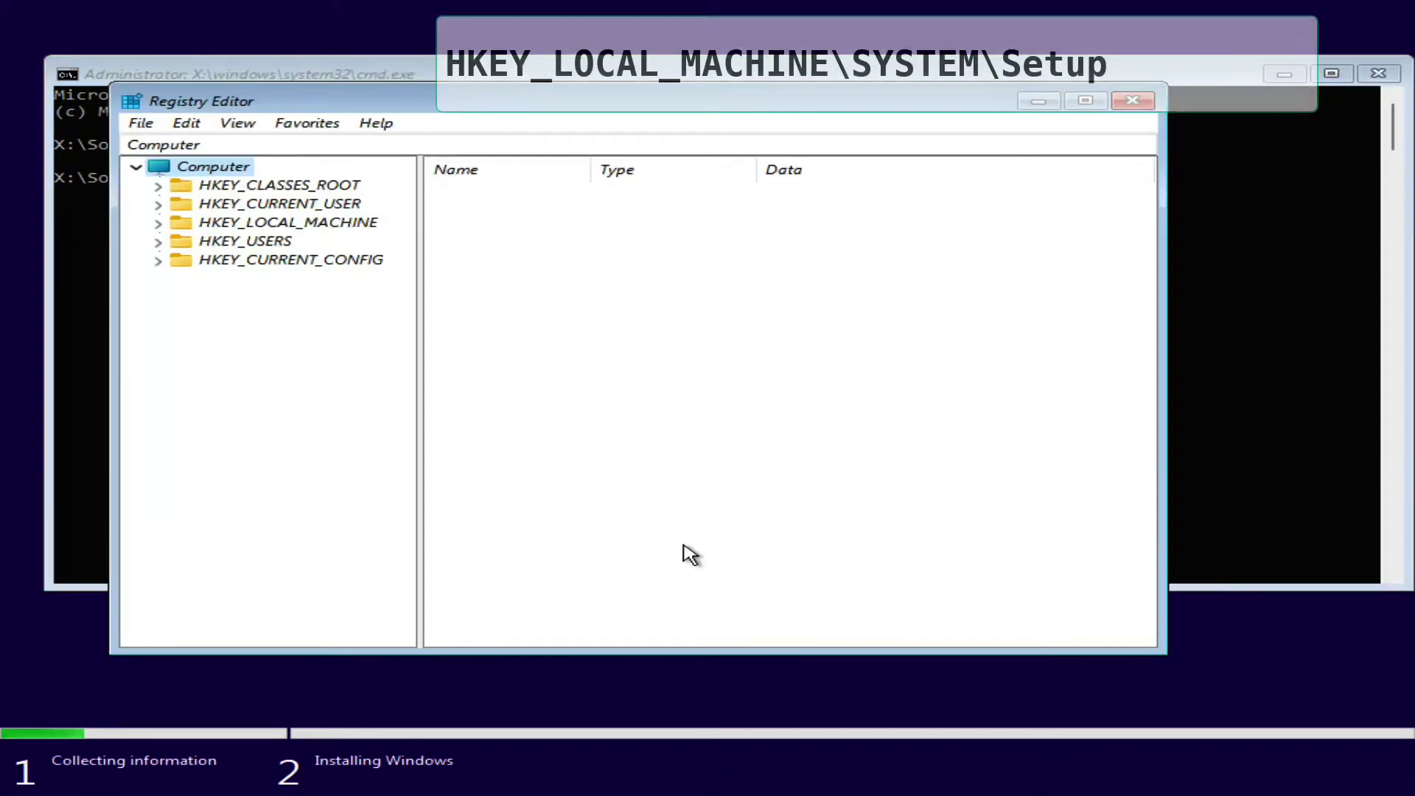
# - Navigate to HKEY_LOCAL_MACHINE\SYSTEM\Setup and add a new key named LabConfig
pyautogui.click(251, 222)
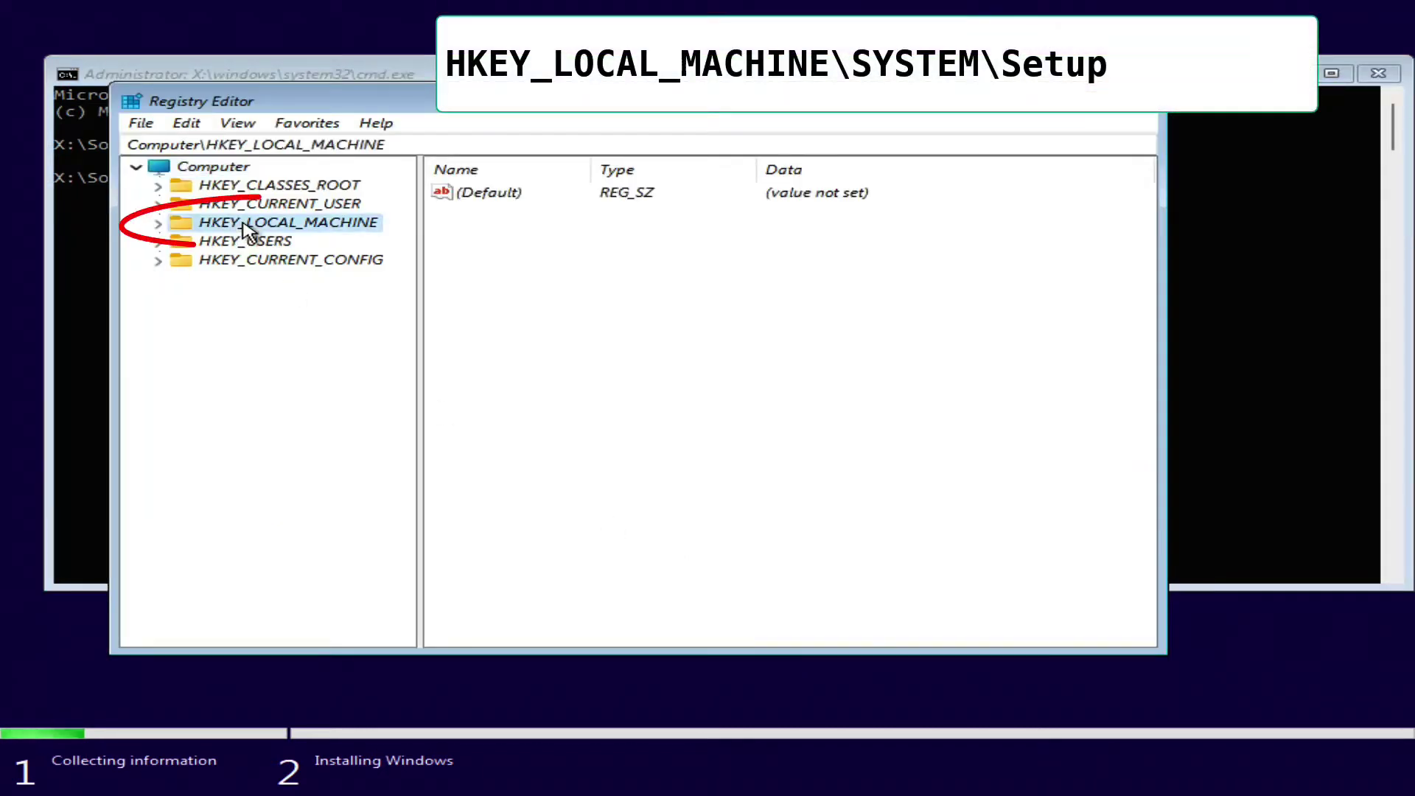
pyautogui.click(157, 222)
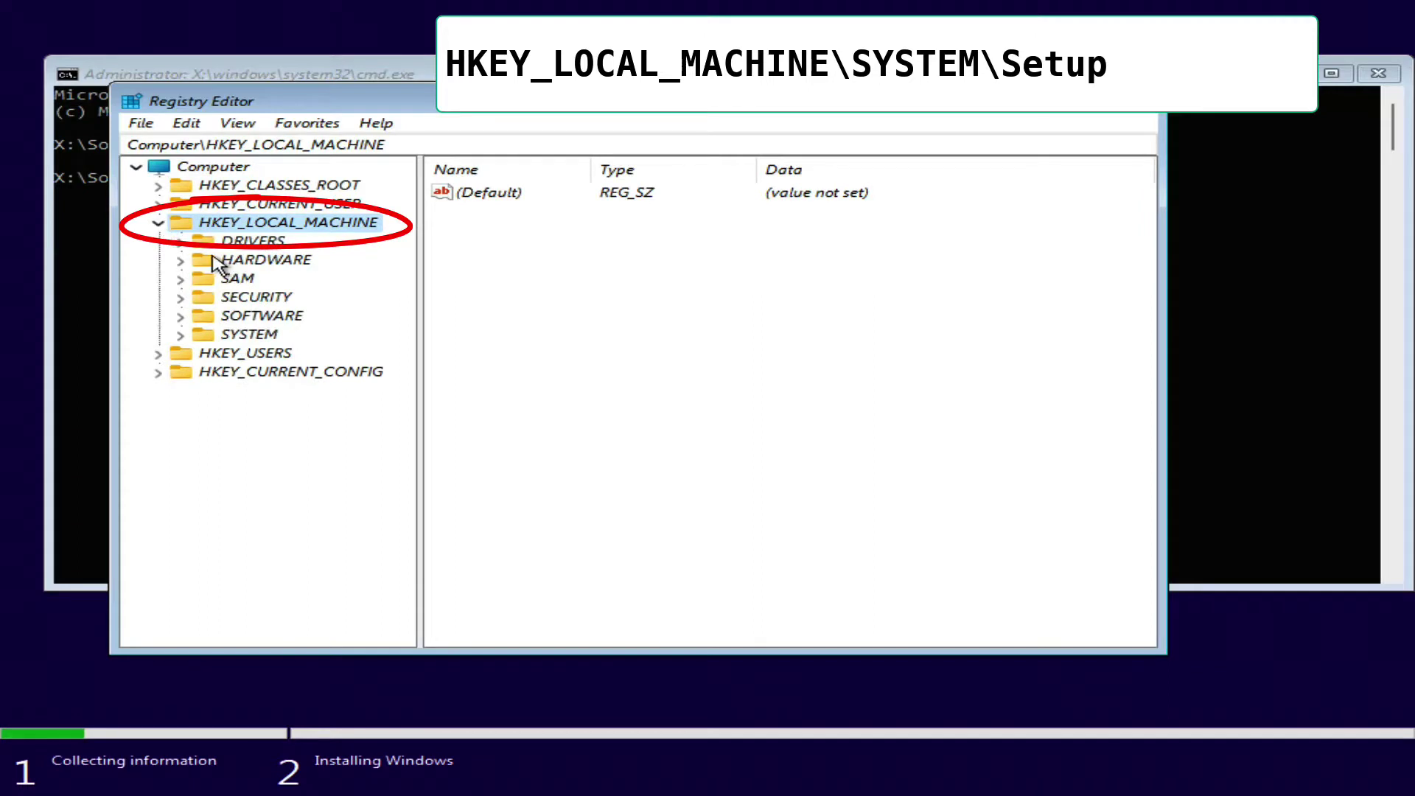
pyautogui.doubleClick(247, 335)
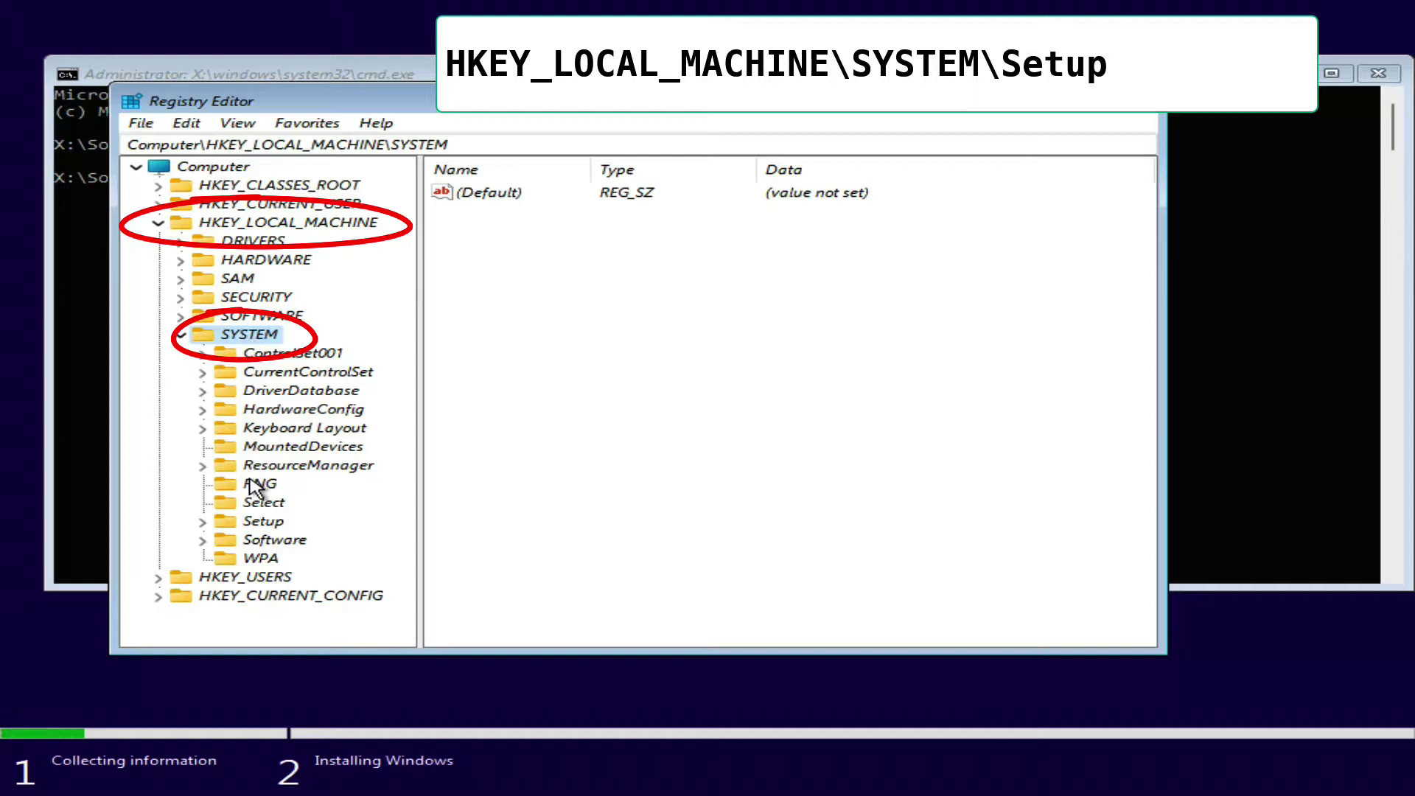
pyautogui.doubleClick(260, 523)
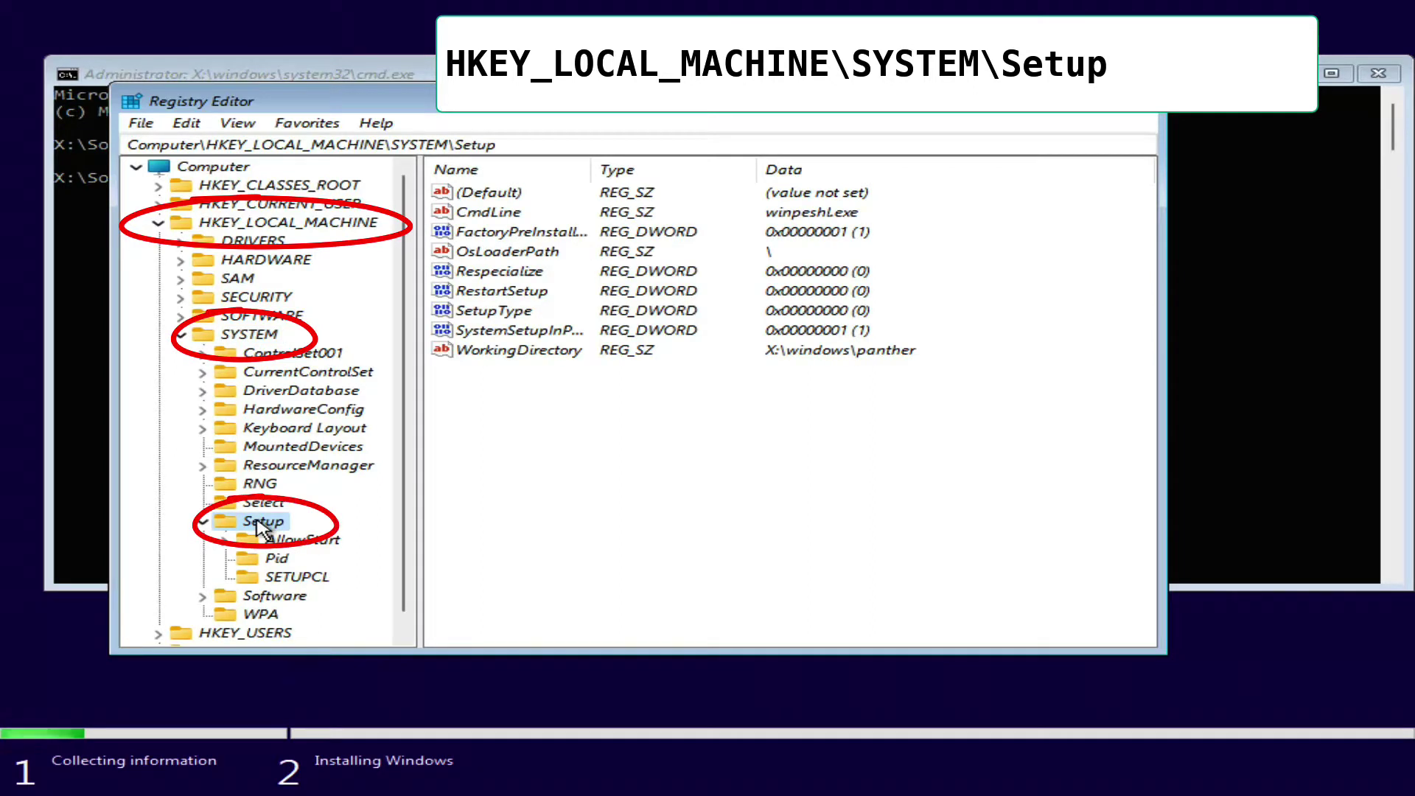
pyautogui.rightClick(254, 523)
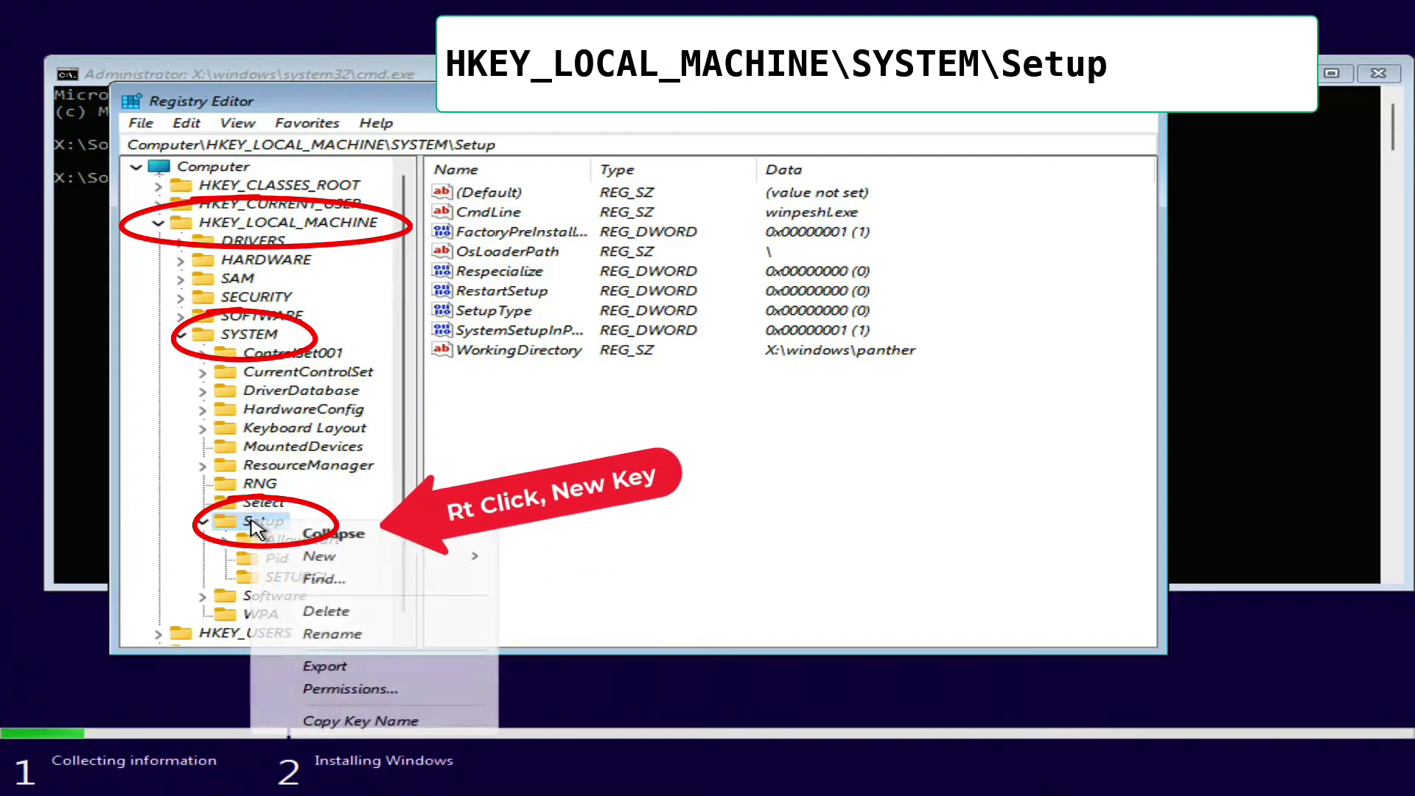
pyautogui.moveTo(316, 558)
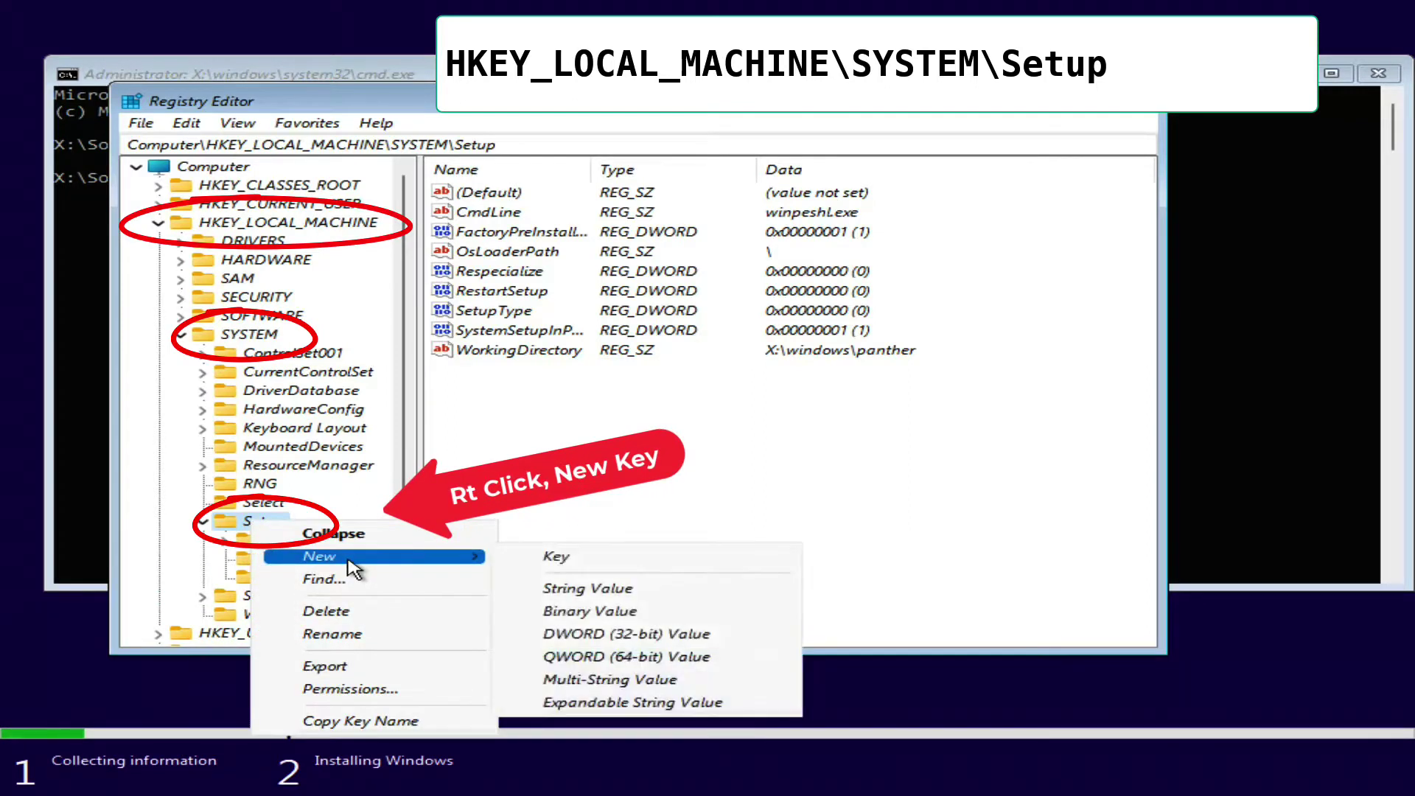
pyautogui.click(596, 561)
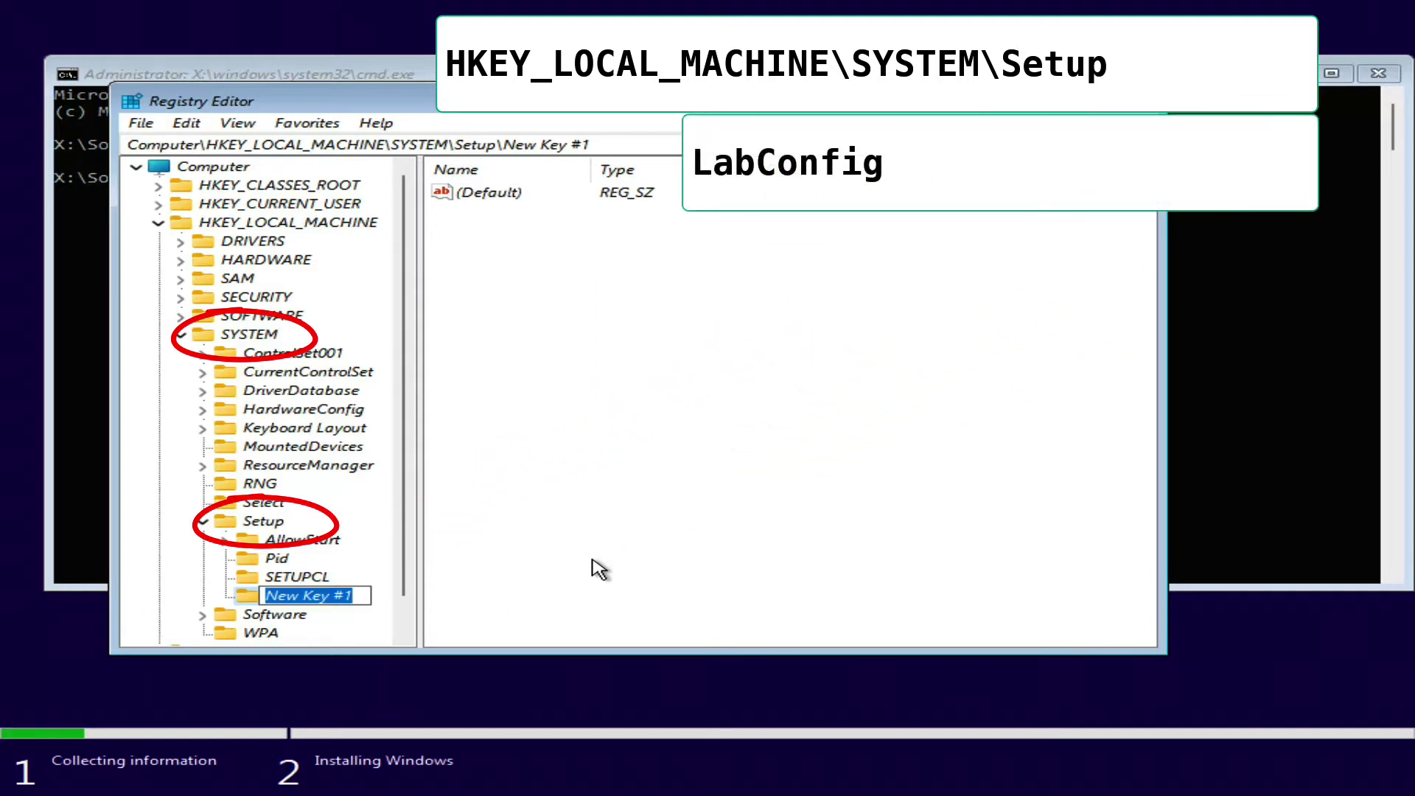
pyautogui.write('Lab')
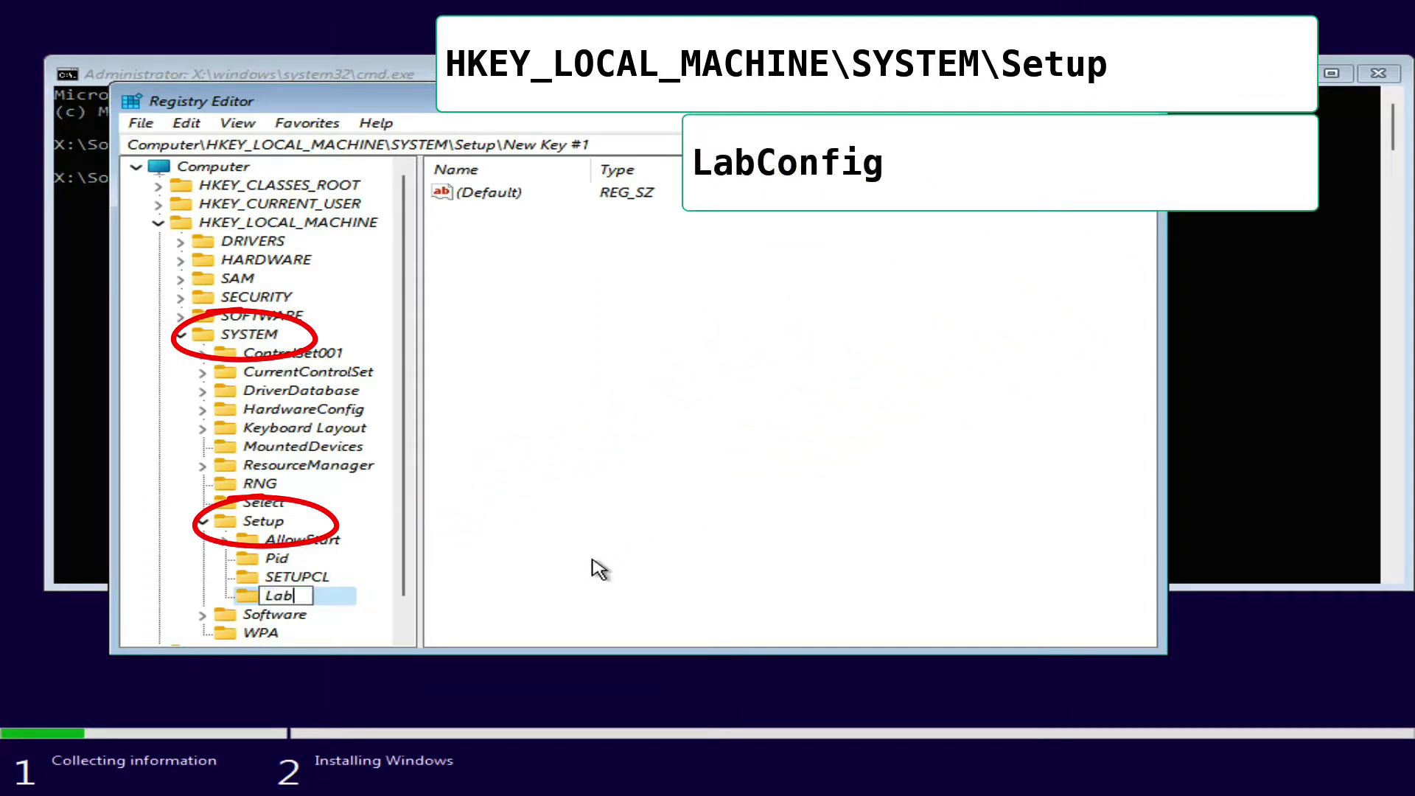
pyautogui.write('Config')
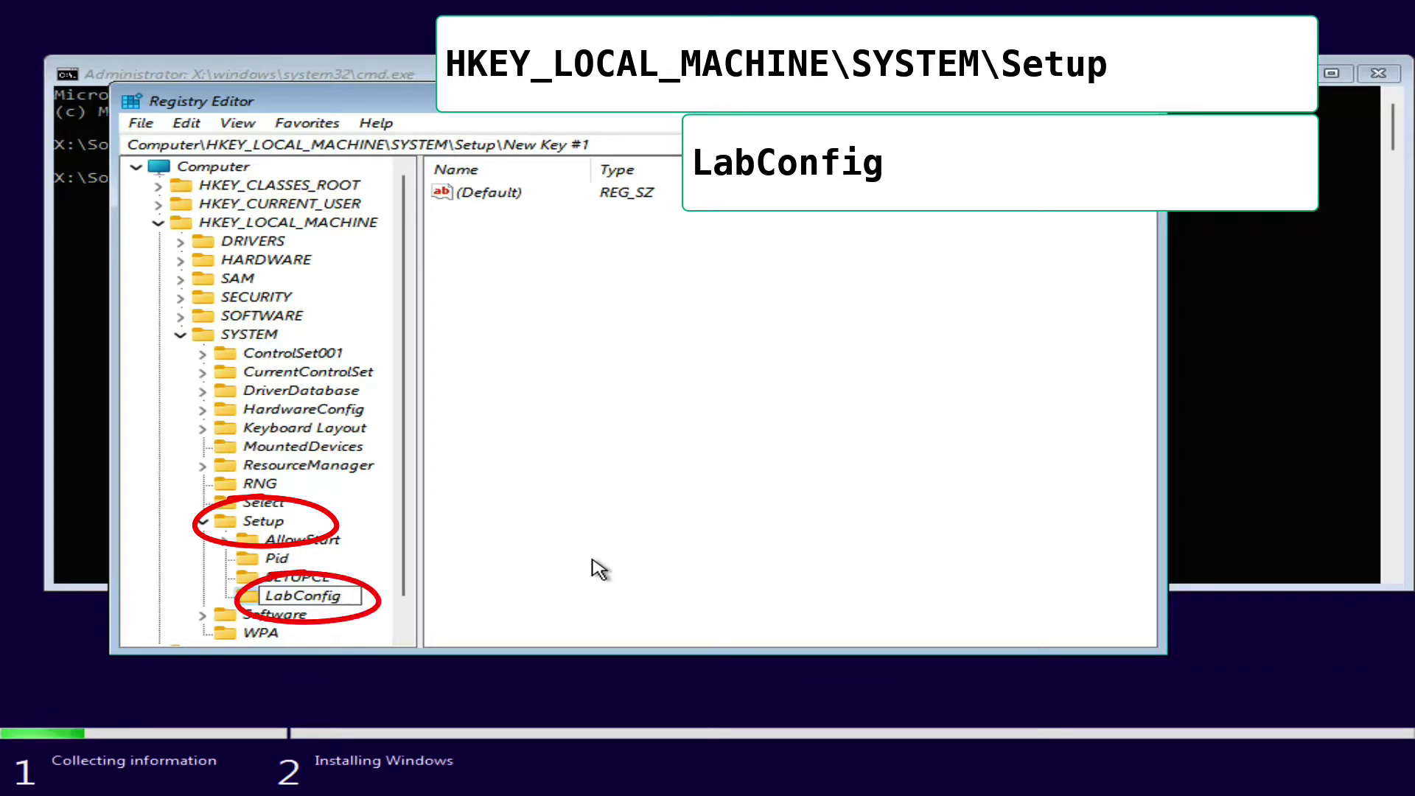
pyautogui.press('Return')
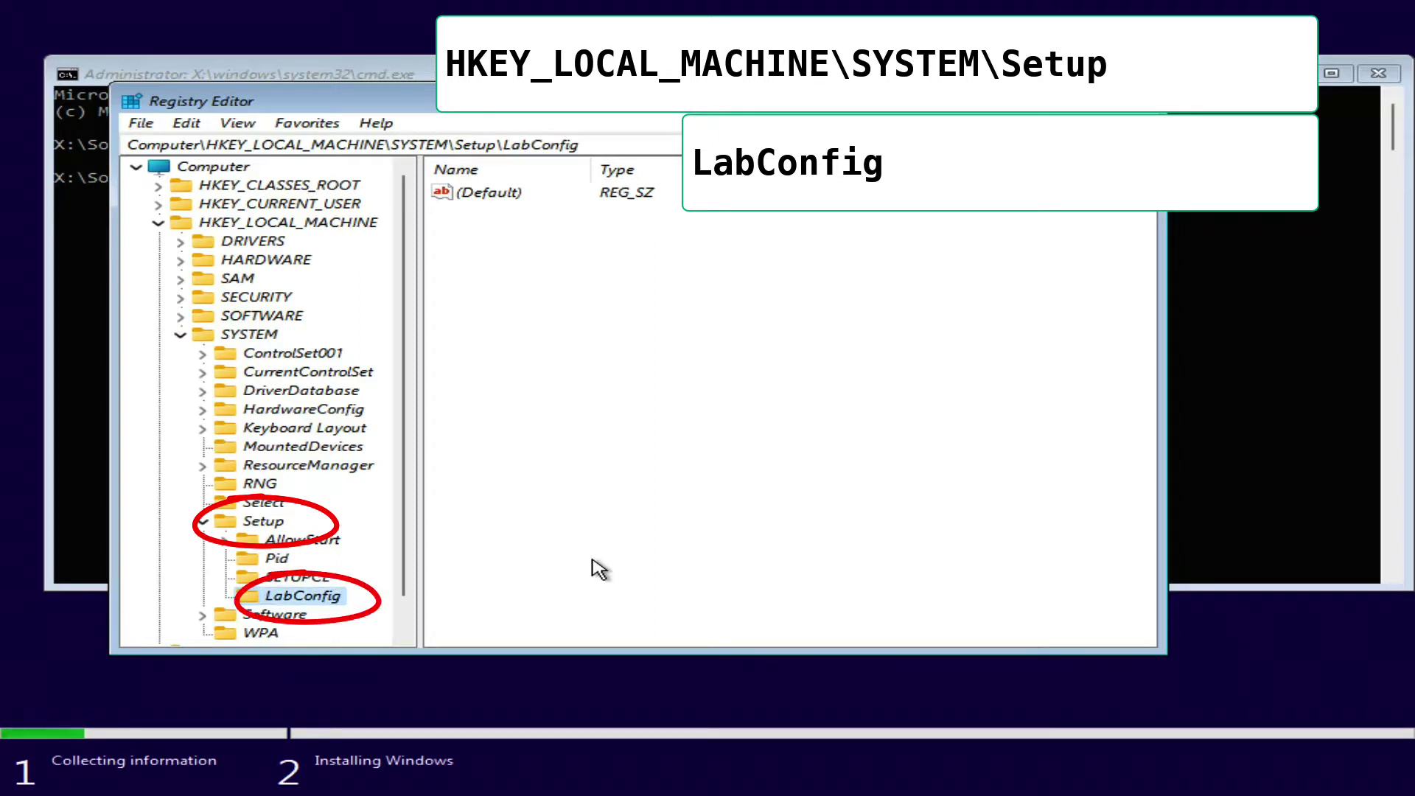
pyautogui.click(486, 262)
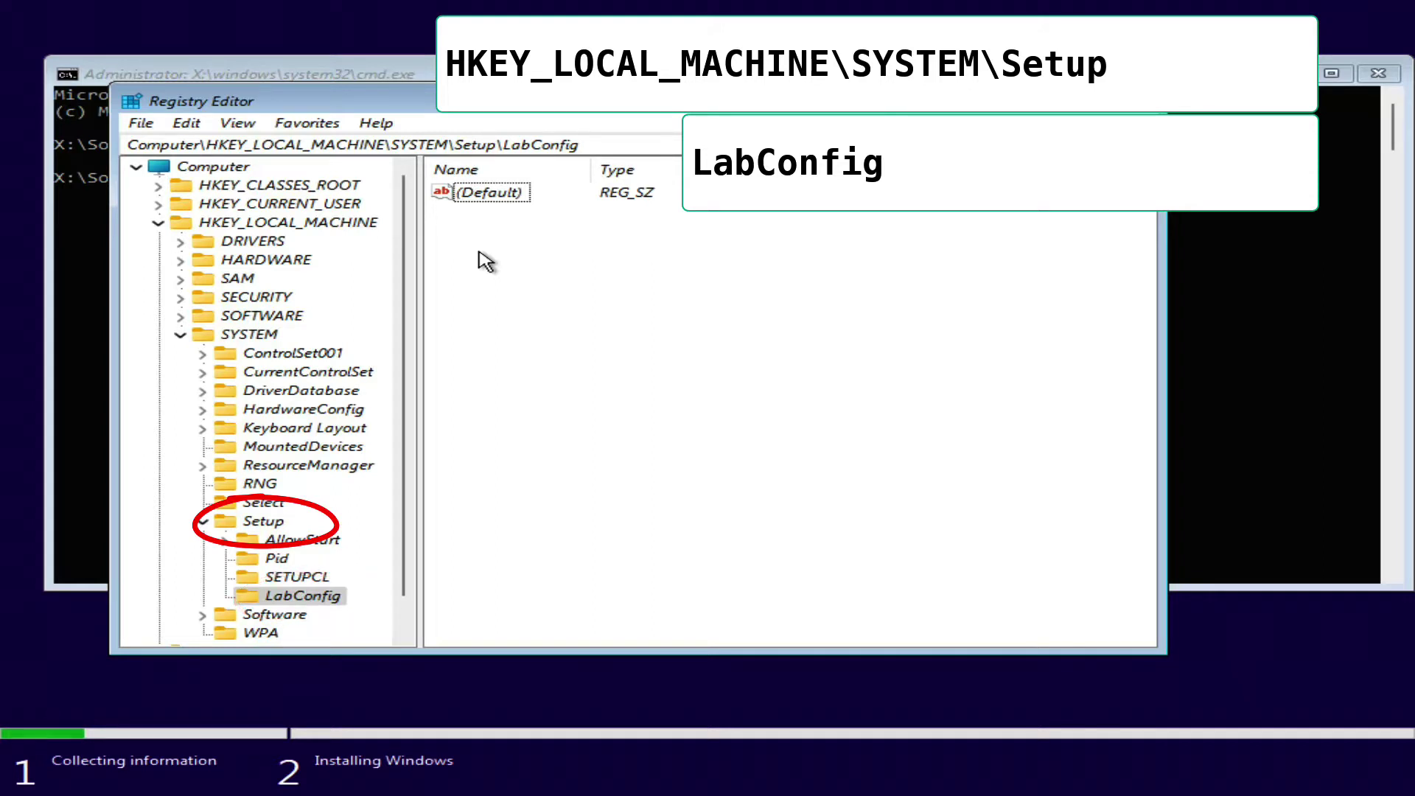
# - Add a DWORD (32-bit) value named BypassTPMCheck to LabConfig and copy its name
pyautogui.rightClick(485, 259)
pyautogui.moveTo(543, 272)
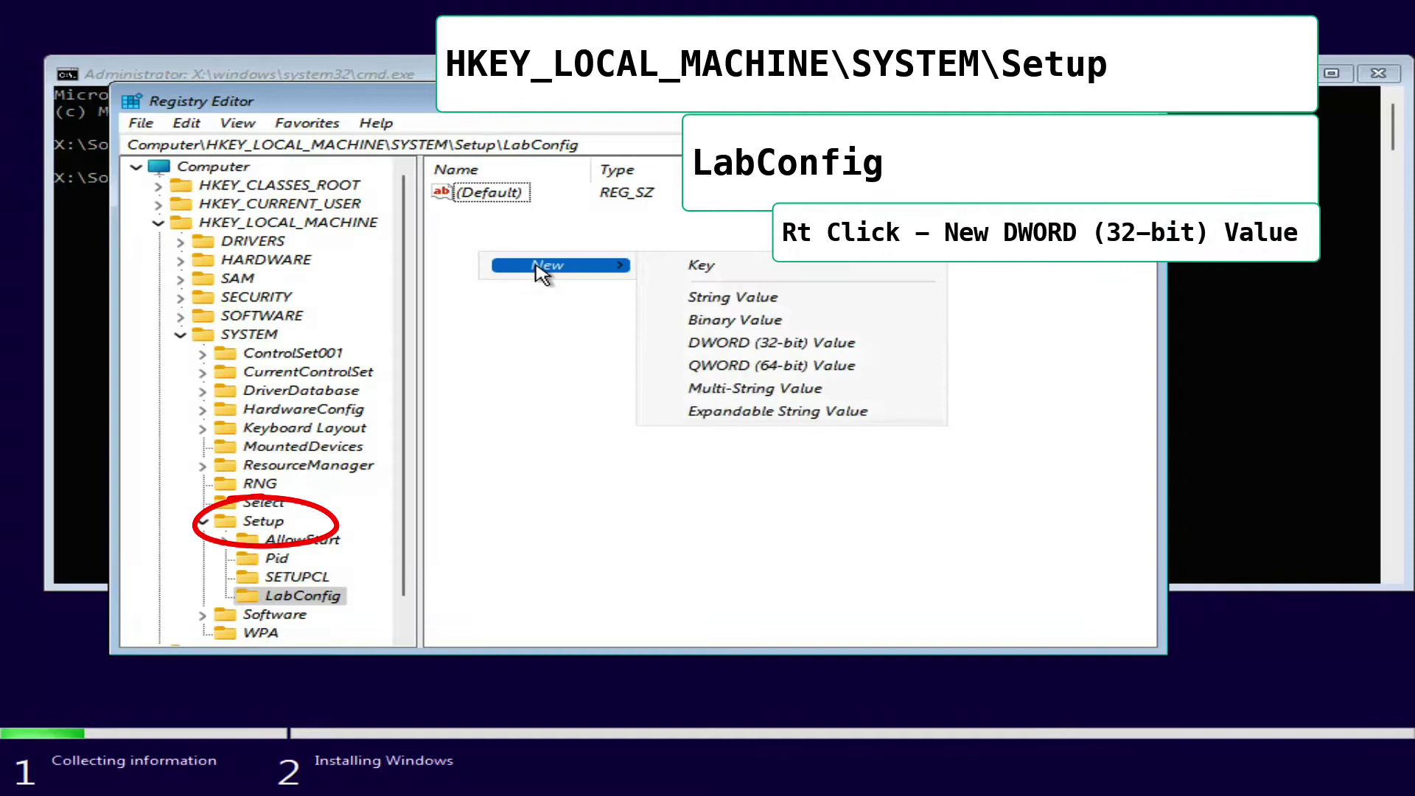
pyautogui.click(792, 344)
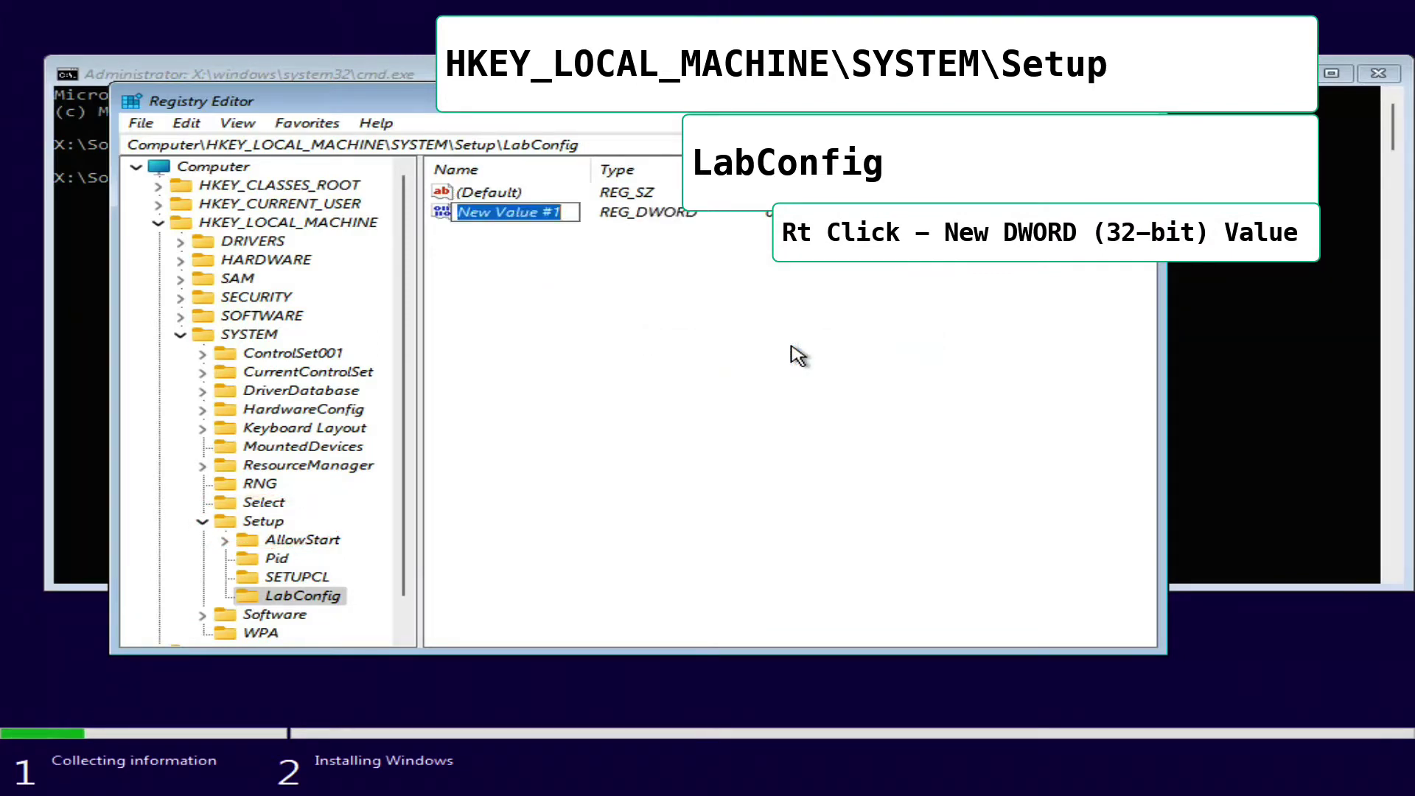
pyautogui.write('By')
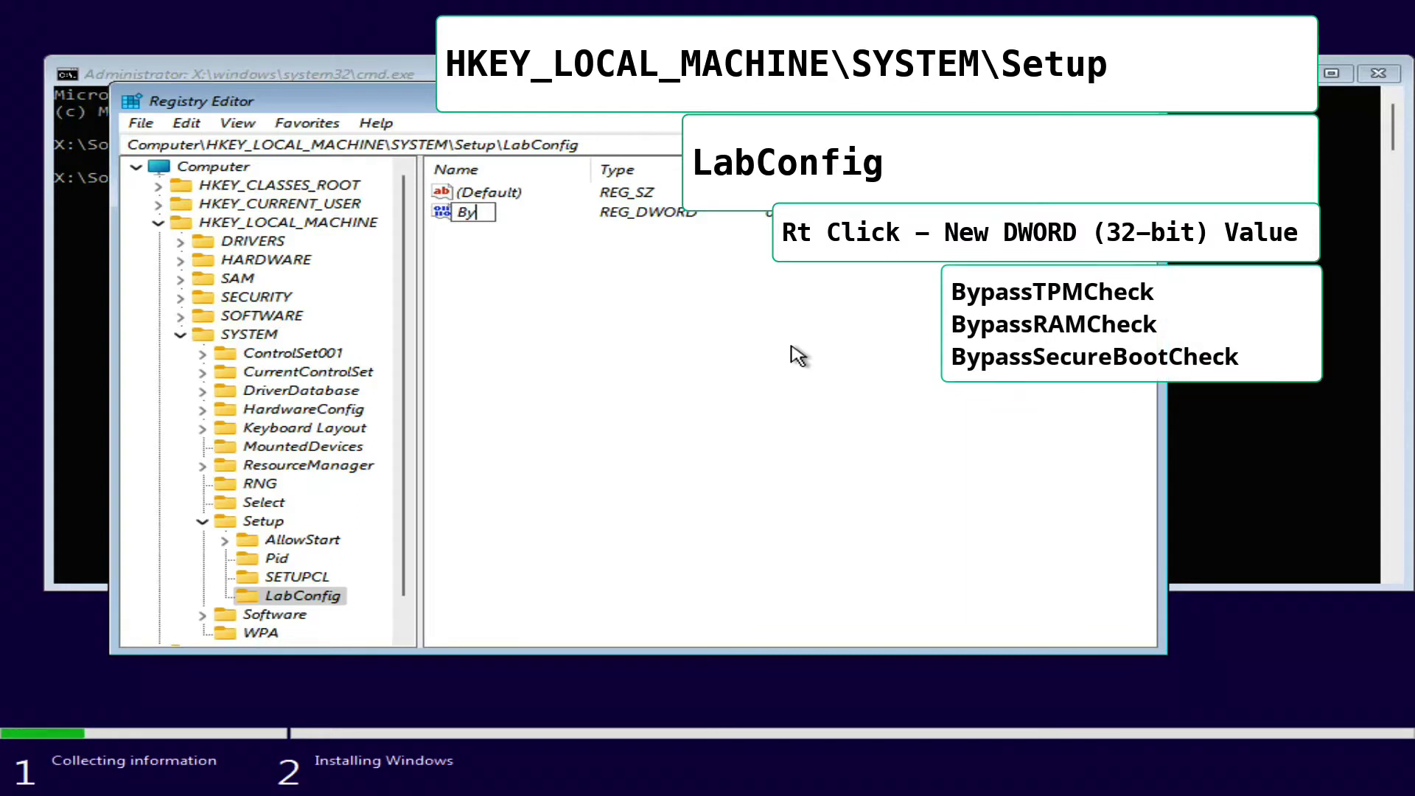
pyautogui.write('passTP')
pyautogui.write('MChec')
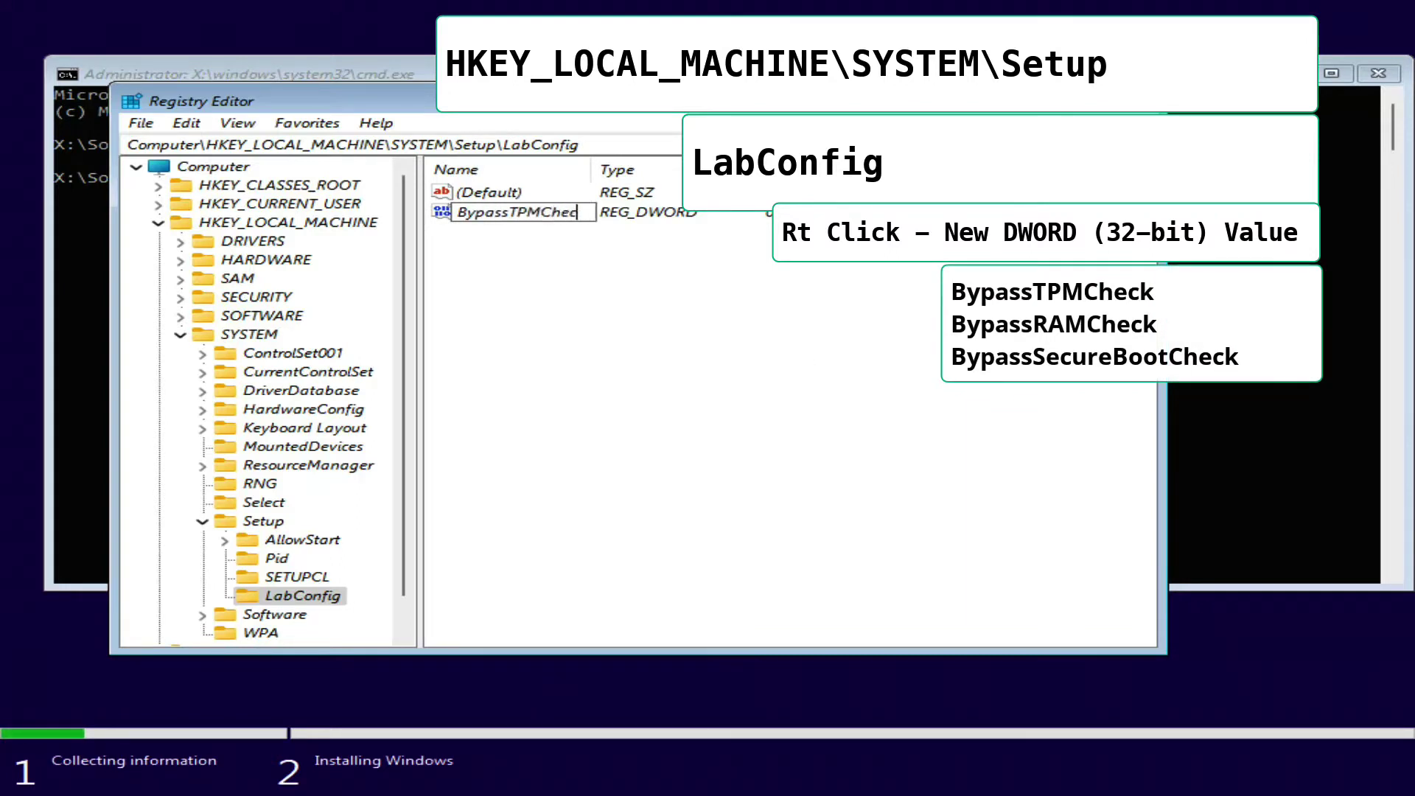
pyautogui.write('k')
pyautogui.hotkey('ctrl', 'a')
pyautogui.hotkey('ctrl', 'c')
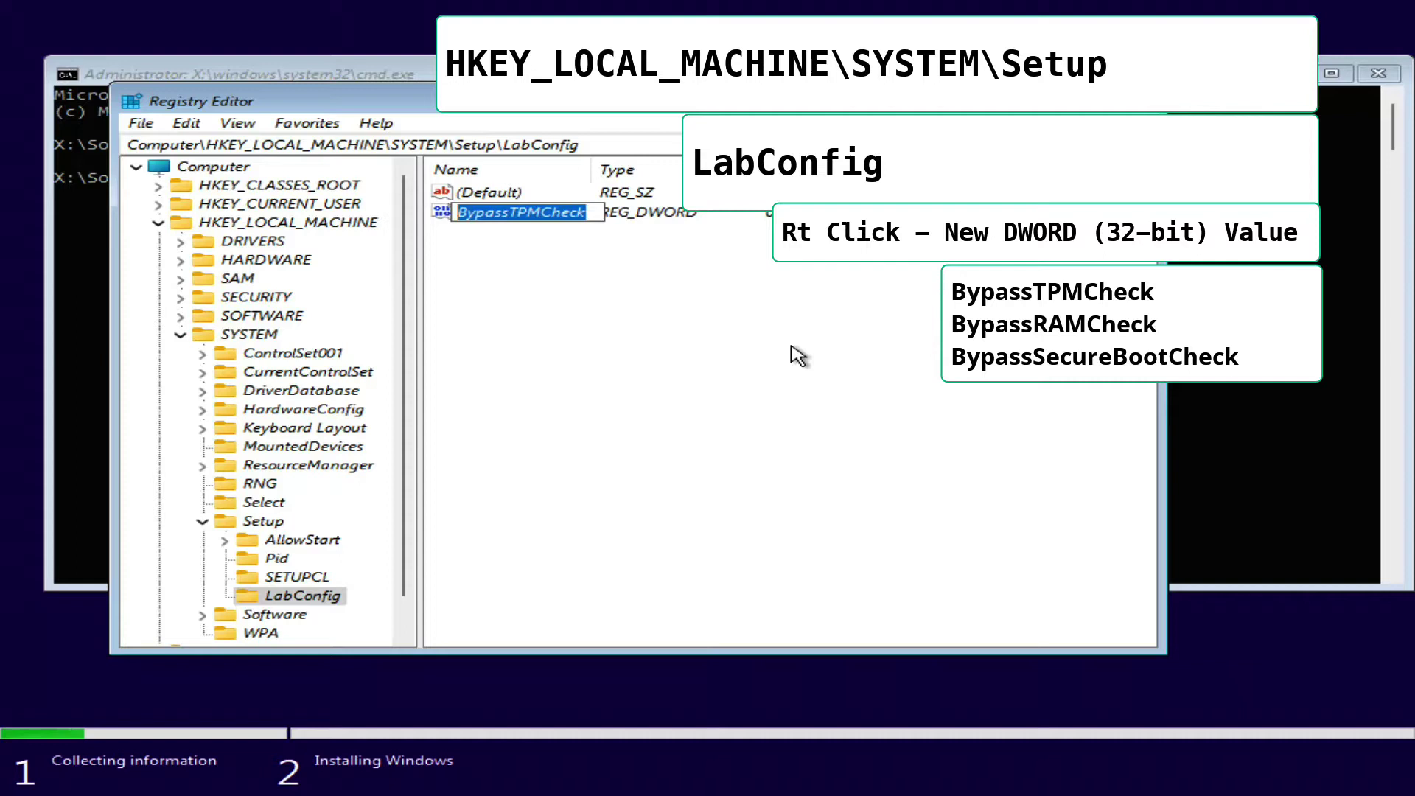
# - Add a second DWORD (32-bit) value named BypassRAMCheck
pyautogui.rightClick(510, 248)
pyautogui.moveTo(578, 266)
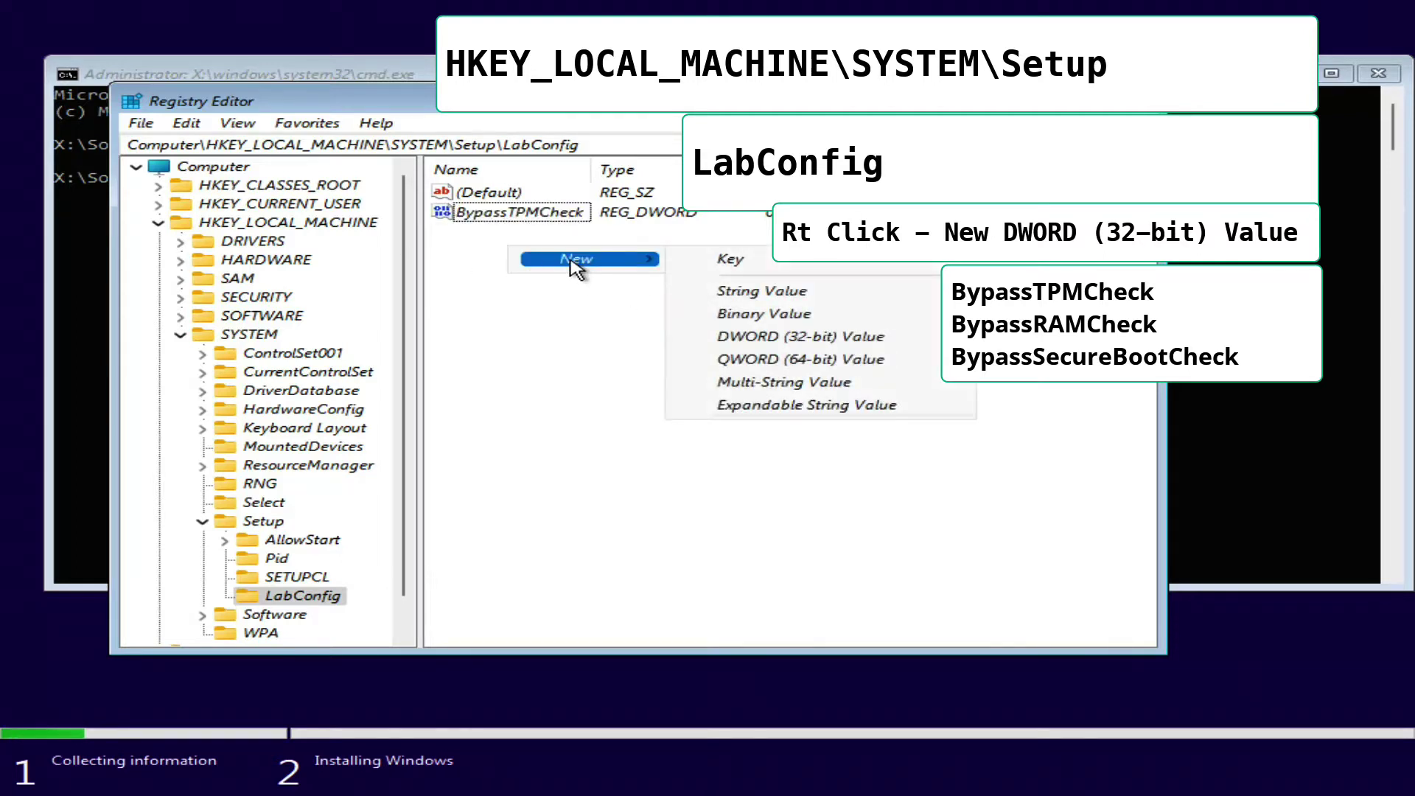
pyautogui.click(784, 337)
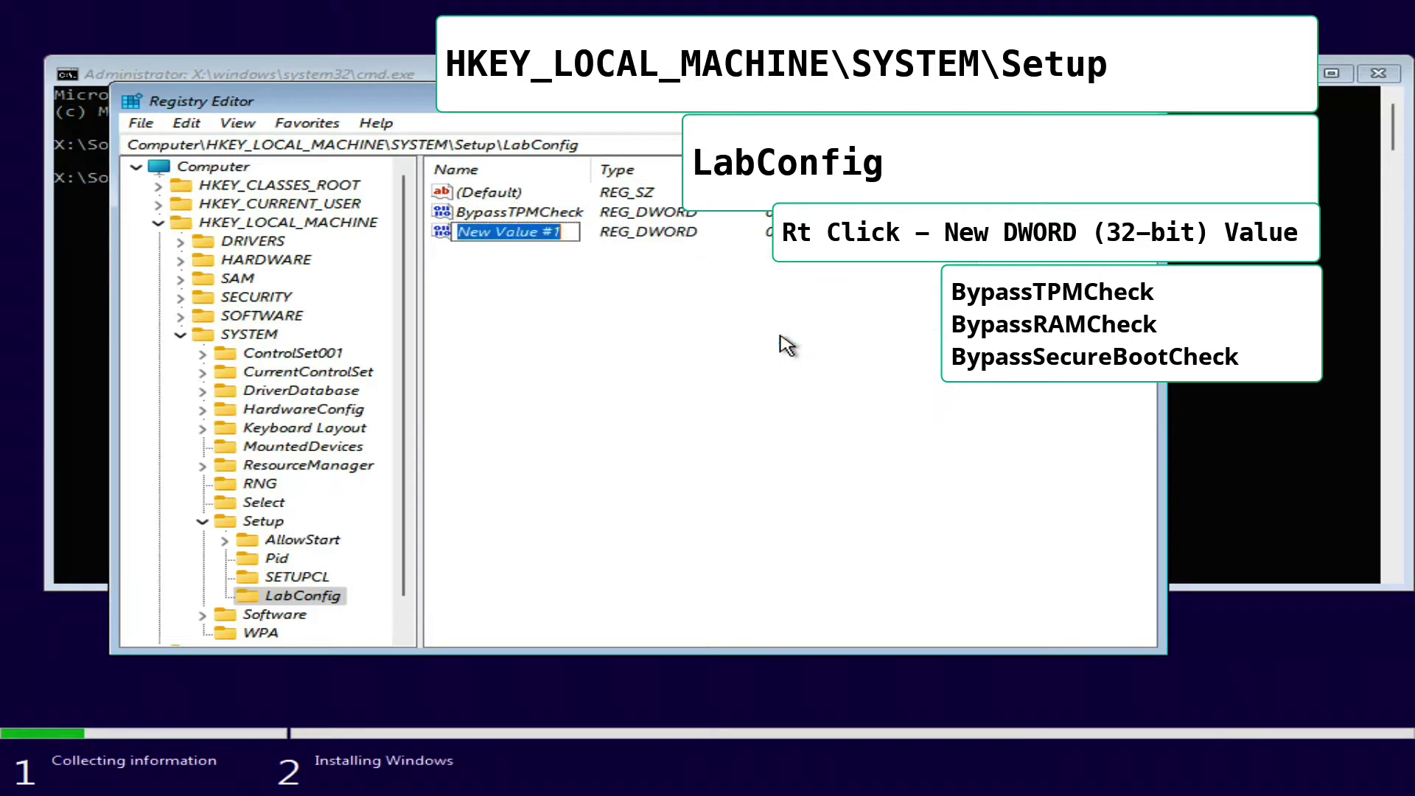
pyautogui.hotkey('ctrl', 'v')
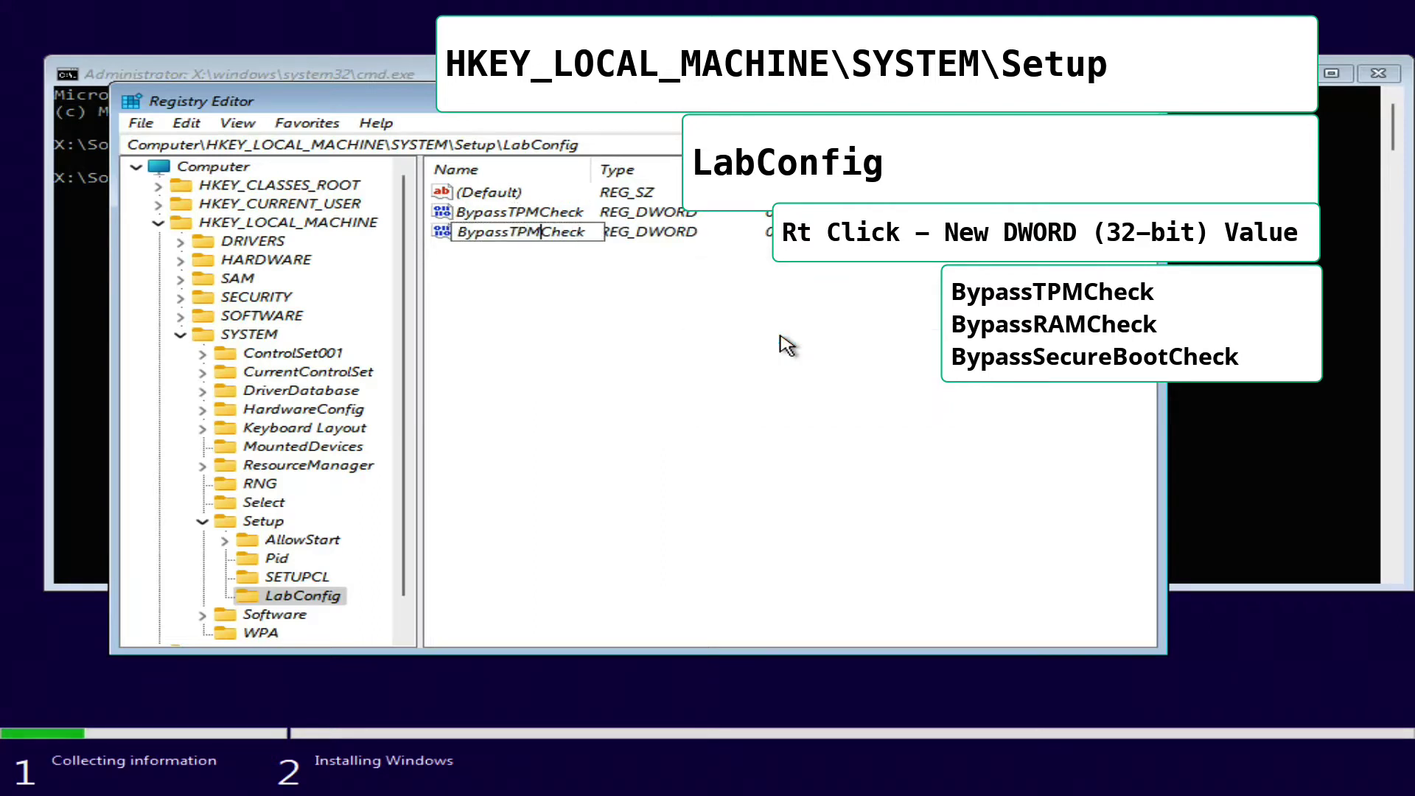
pyautogui.press('BackSpace')
pyautogui.press('BackSpace')
pyautogui.write('RAM')
pyautogui.press('Return')
# - Add a third DWORD (32-bit) value and name it BypassSecureBootCheck
pyautogui.rightClick(495, 278)
pyautogui.moveTo(550, 289)
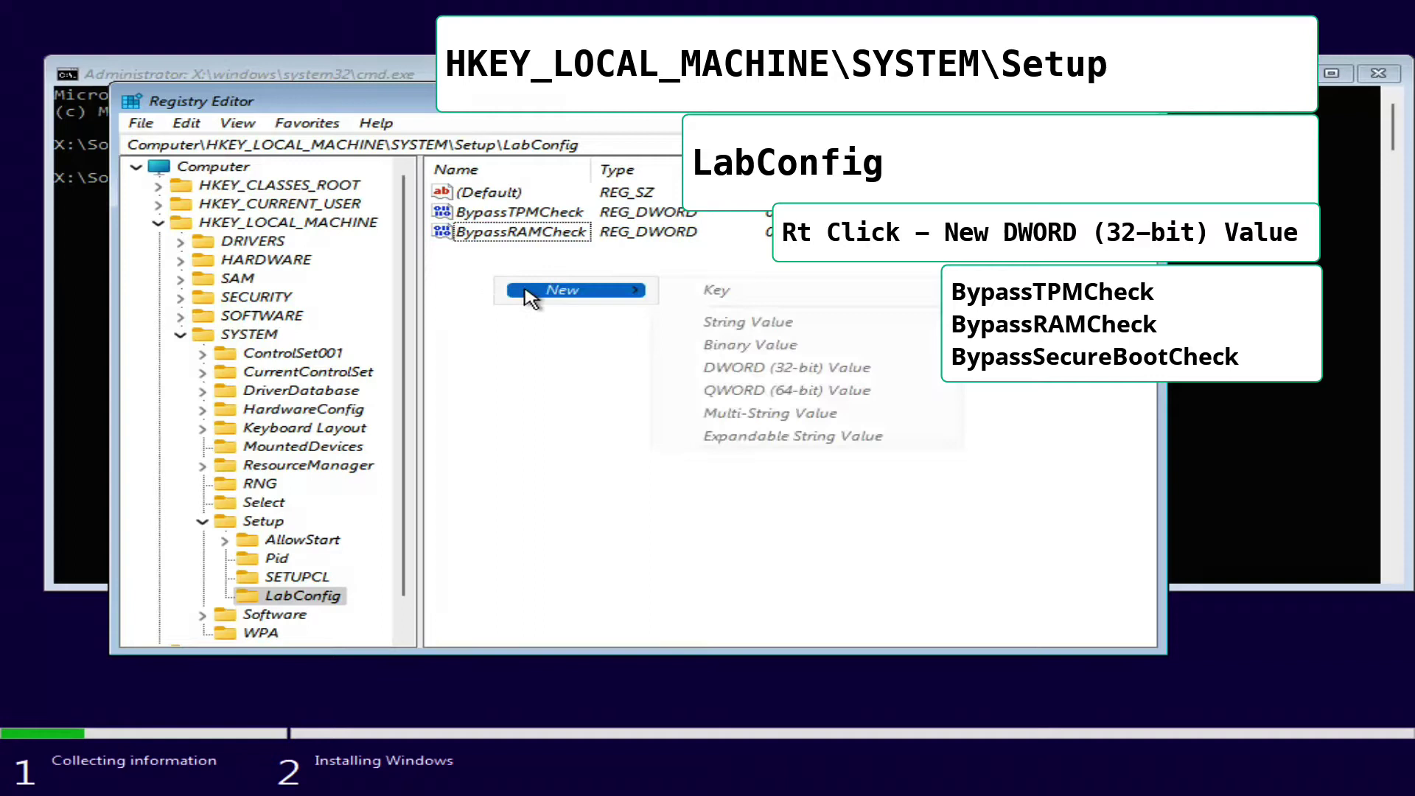
pyautogui.click(807, 375)
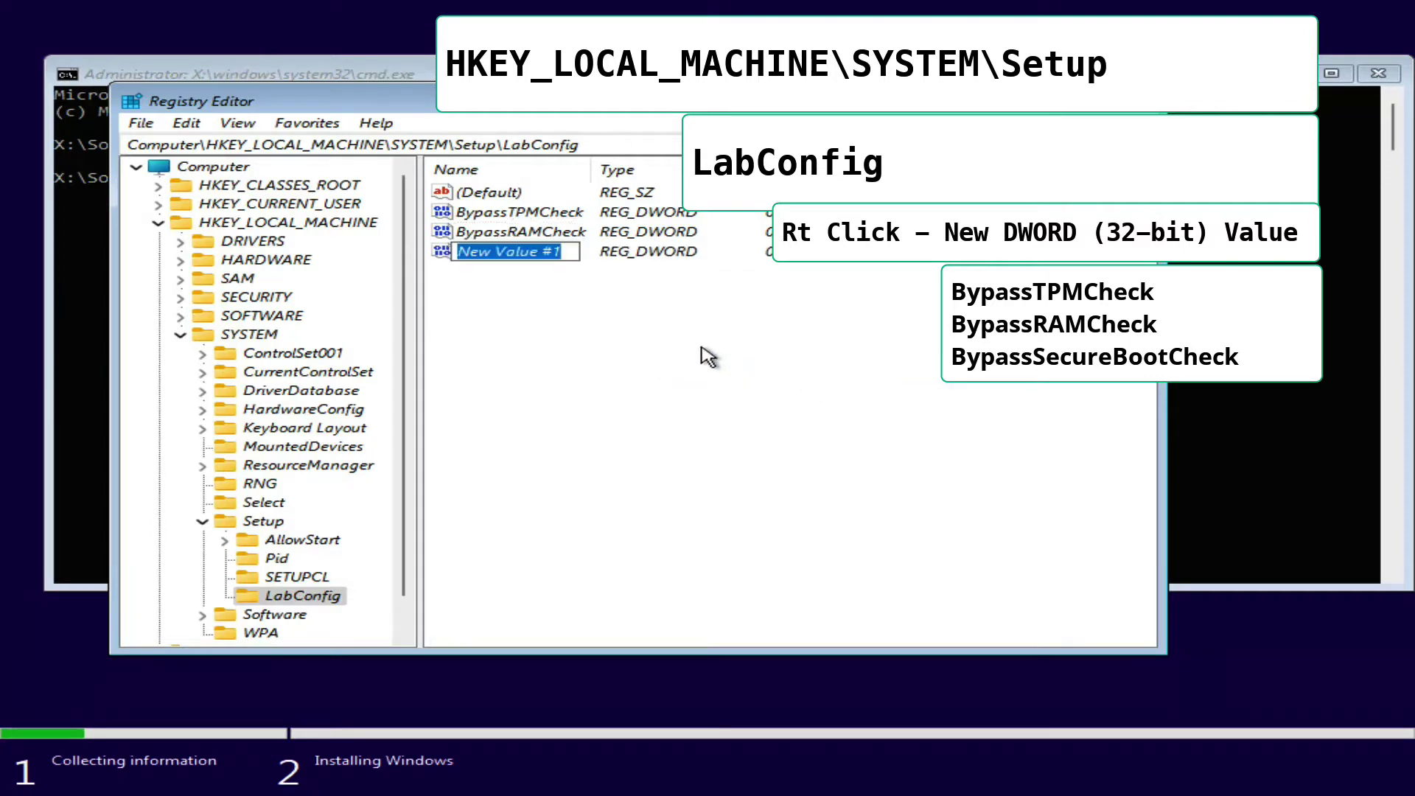
pyautogui.hotkey('ctrl', 'v')
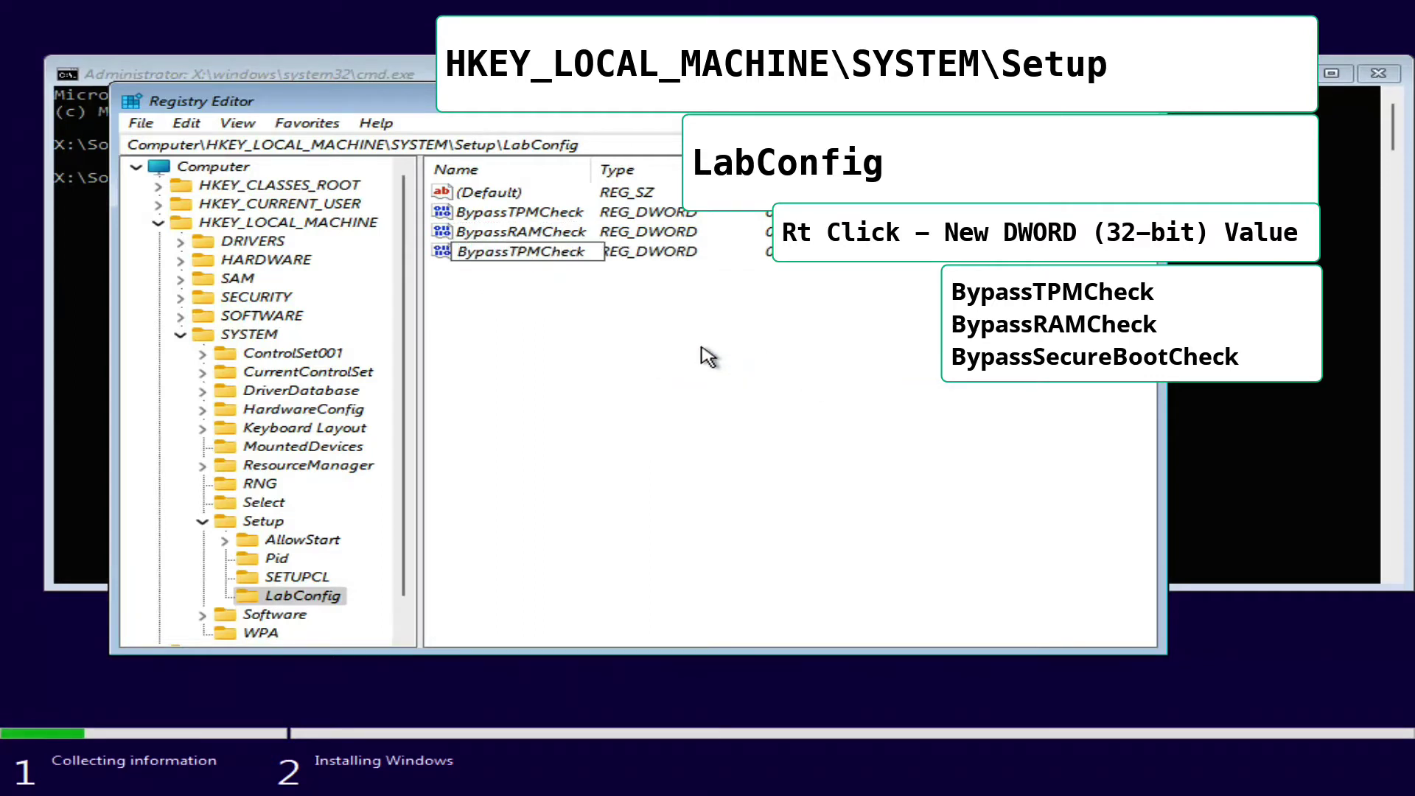
pyautogui.press('BackSpace')
pyautogui.press('Delete')
pyautogui.write('SecureBoot')
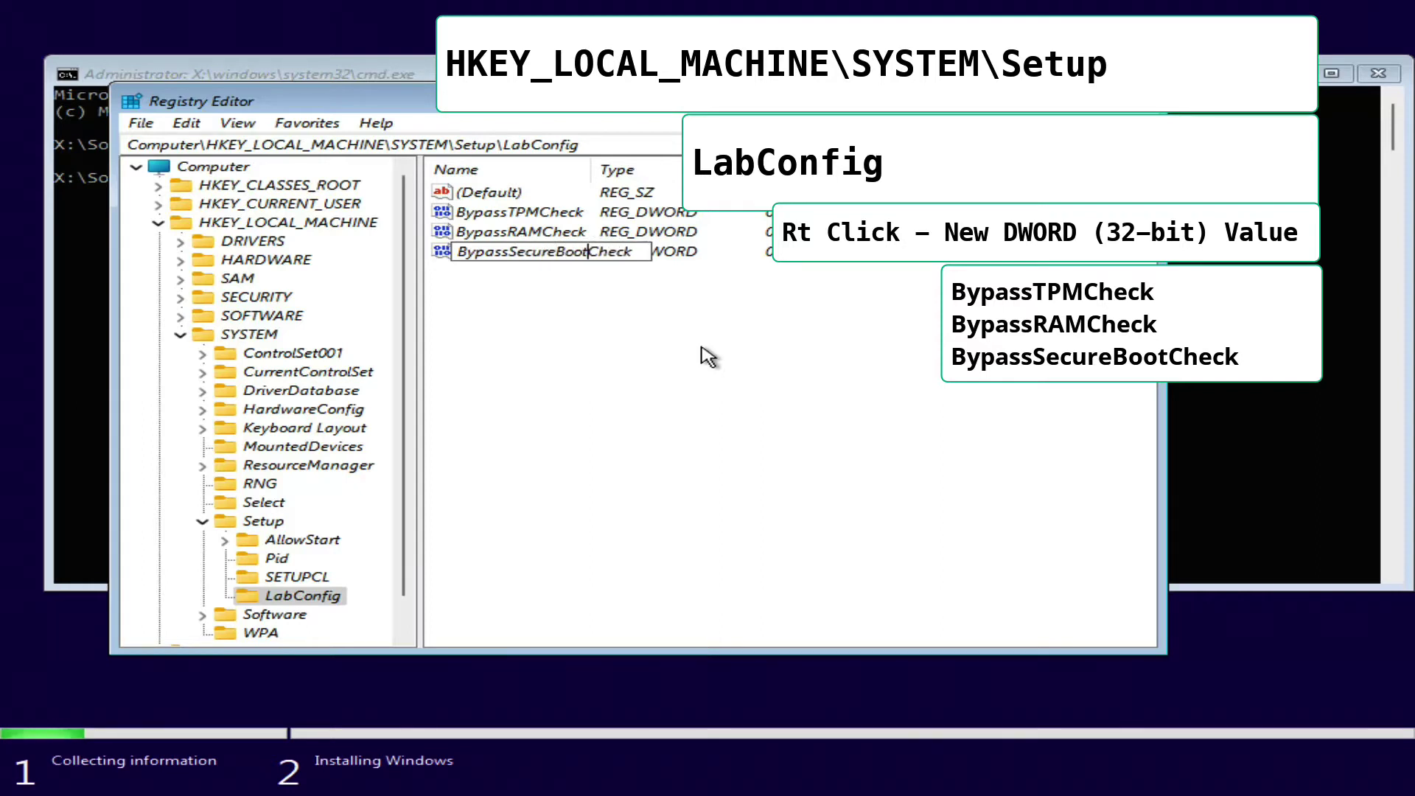
# - Confirm the BypassSecureBootCheck name, then give BypassTPMCheck, BypassRAMCheck and BypassSecureBootCheck value data 1
pyautogui.press('Return')
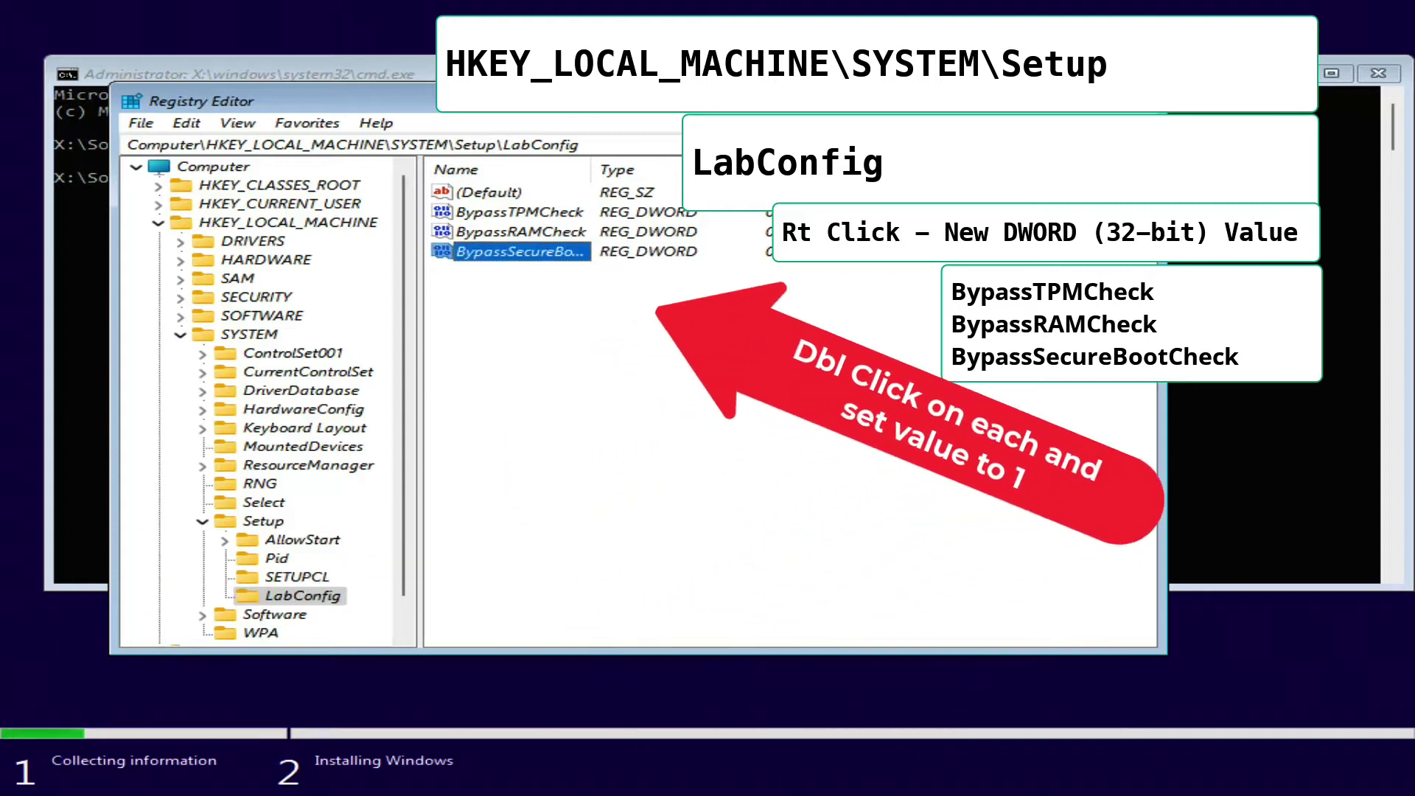
pyautogui.doubleClick(472, 212)
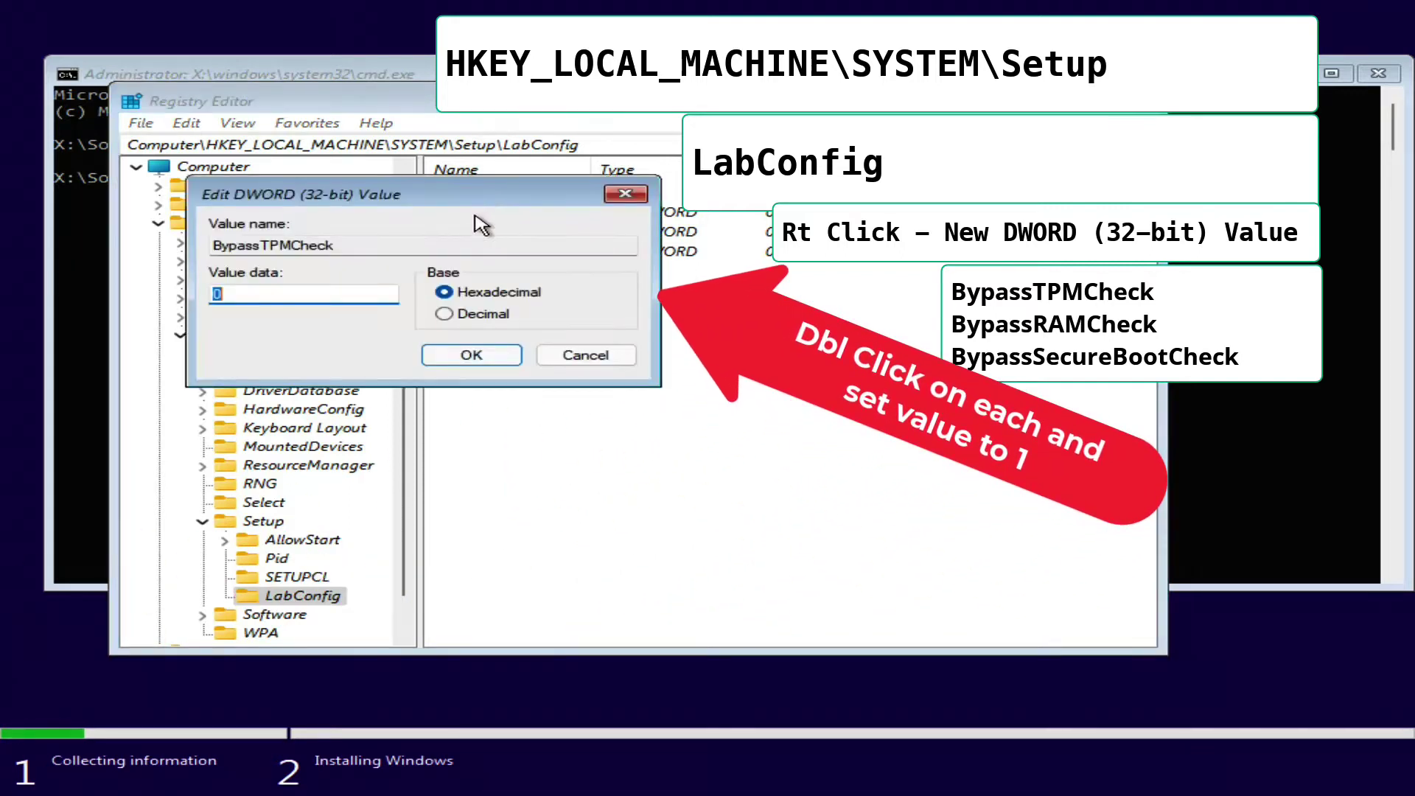
pyautogui.write('1')
pyautogui.click(472, 355)
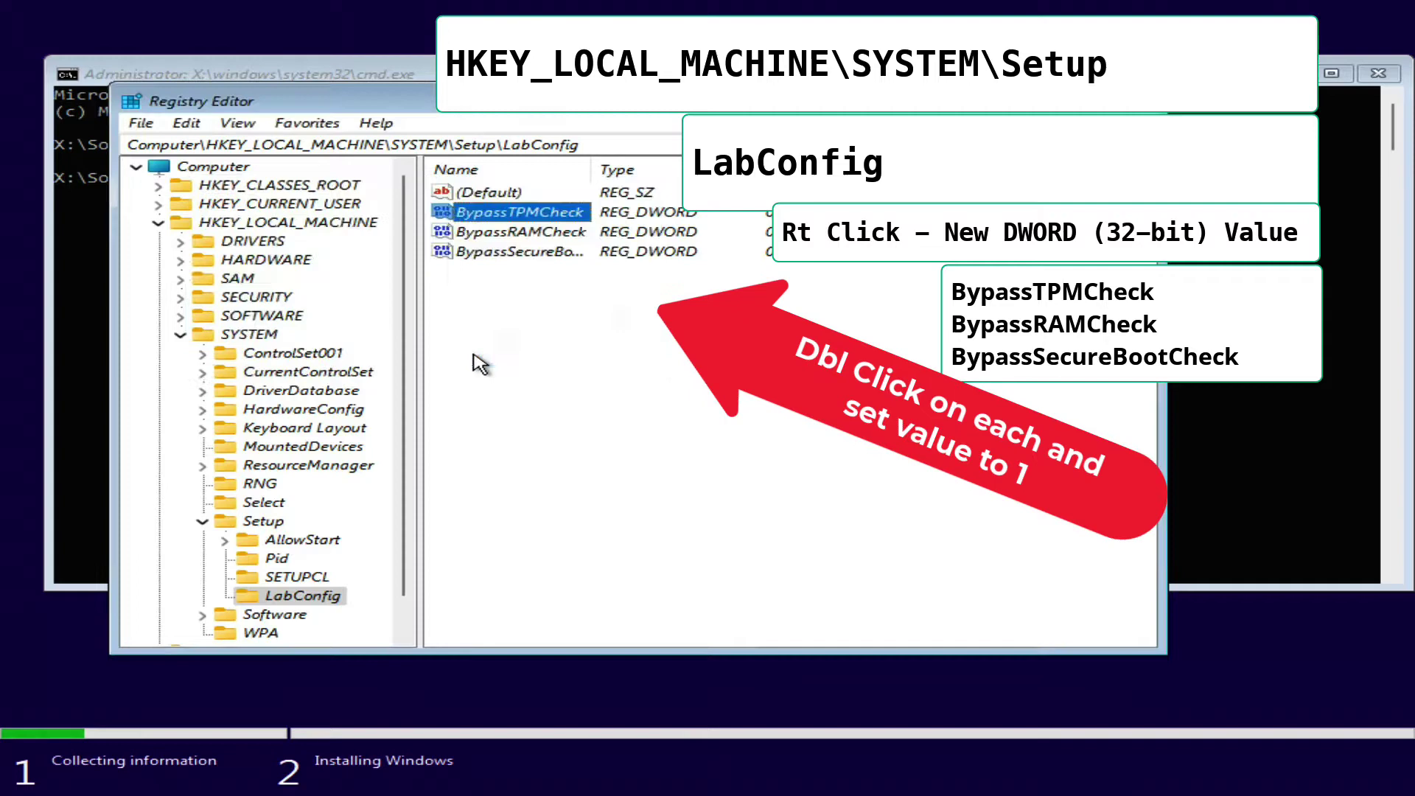
pyautogui.doubleClick(479, 232)
pyautogui.write('1')
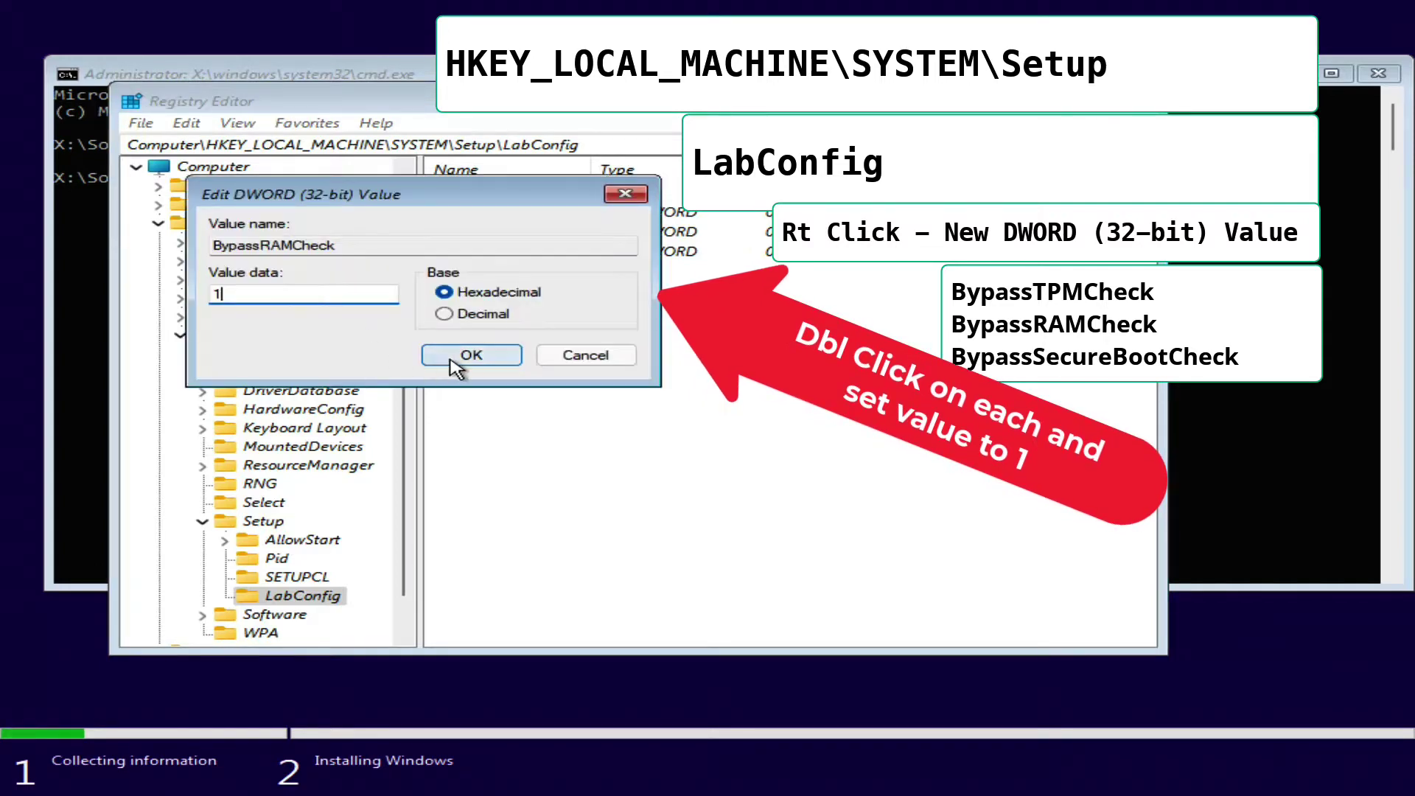
pyautogui.click(471, 354)
pyautogui.doubleClick(475, 253)
pyautogui.write('1')
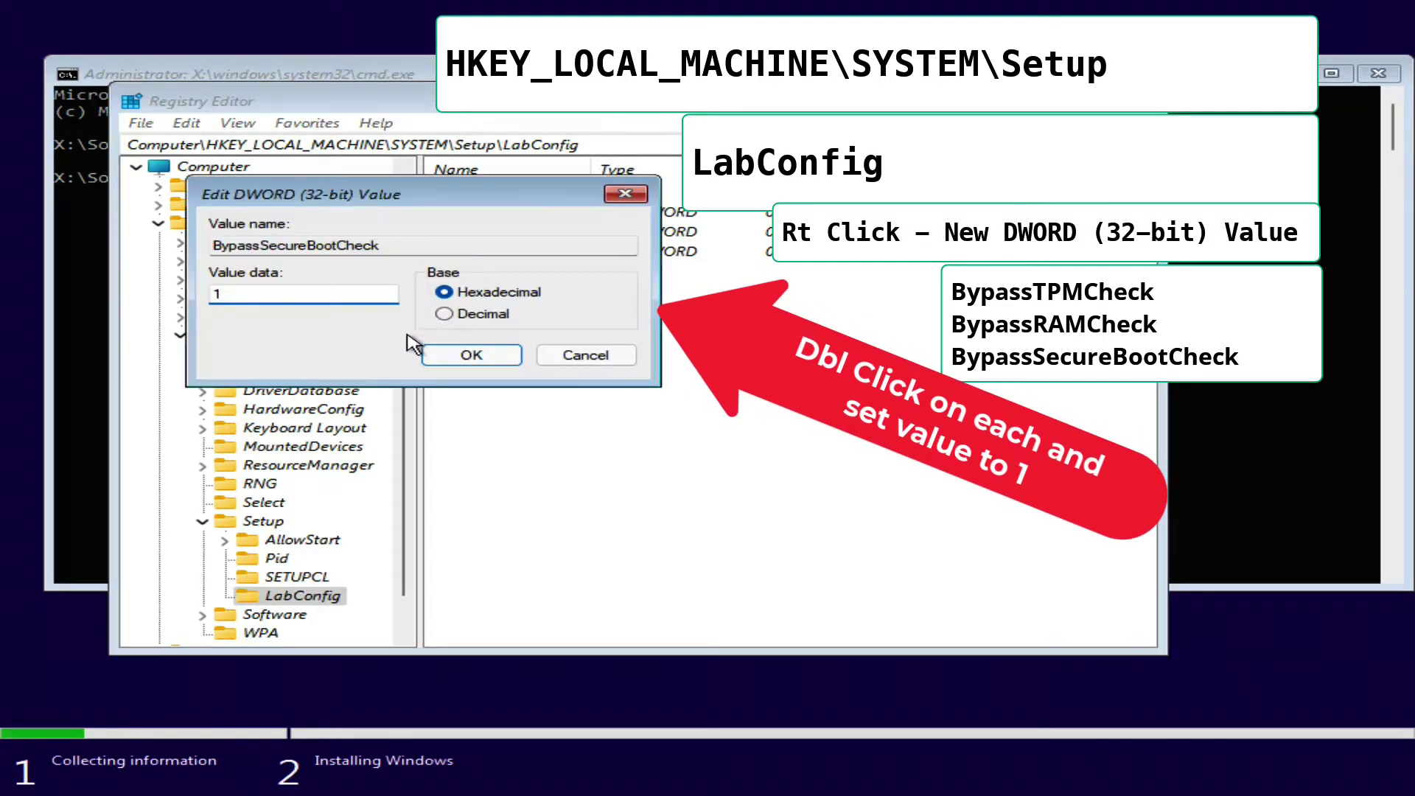
pyautogui.click(472, 355)
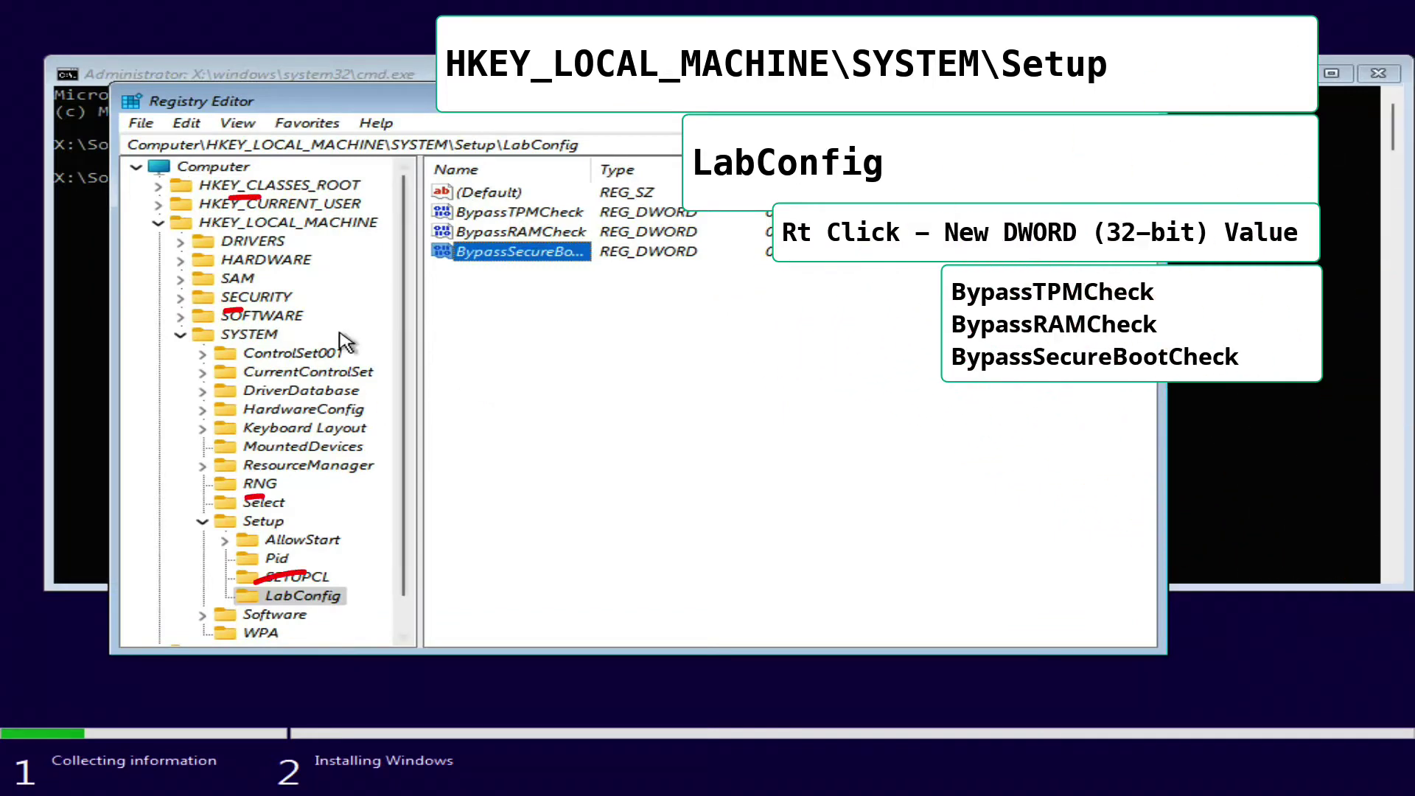
# - Open LabConfig, widen the Name column to confirm all three Bypass values read 1, then close Registry Editor
pyautogui.click(309, 222)
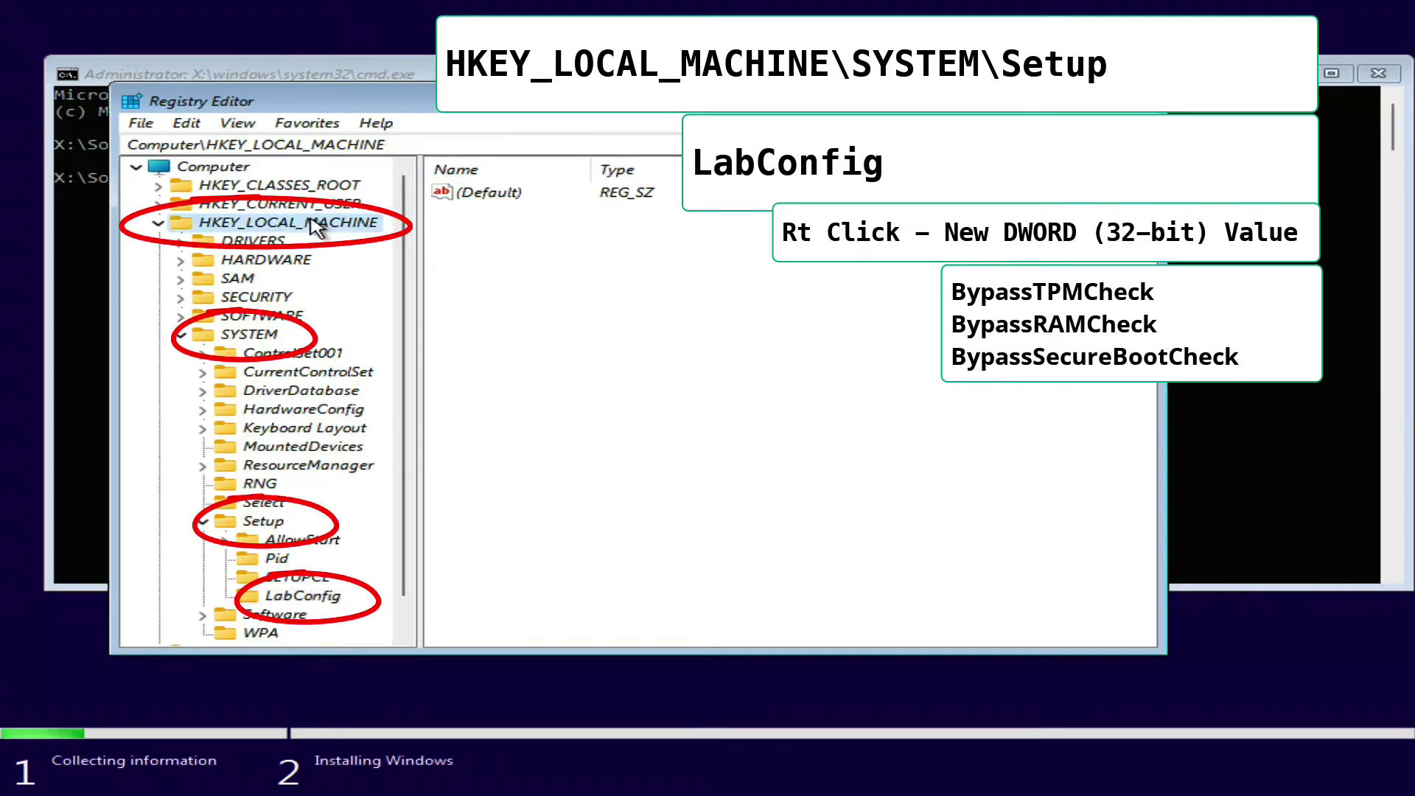
pyautogui.click(254, 337)
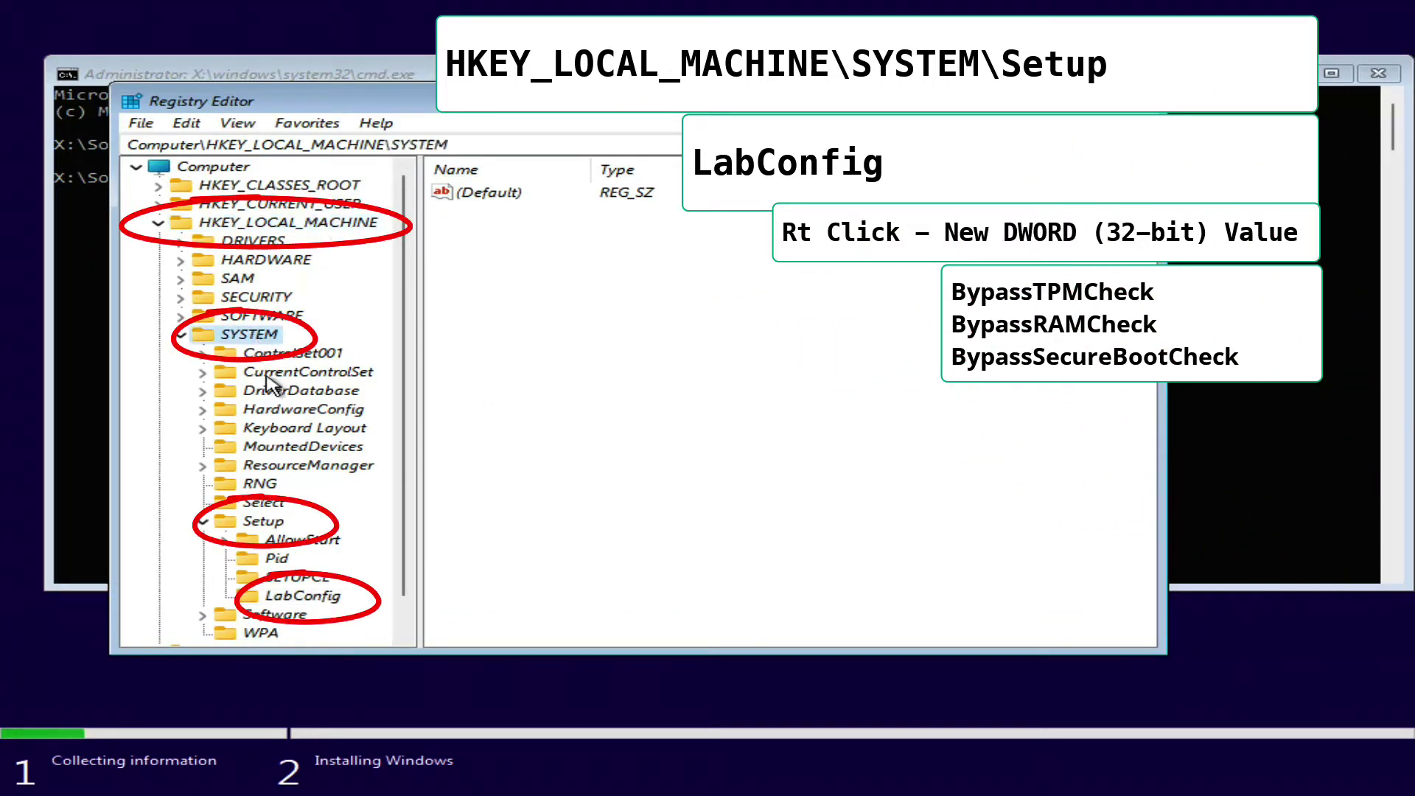
pyautogui.click(249, 523)
pyautogui.click(319, 597)
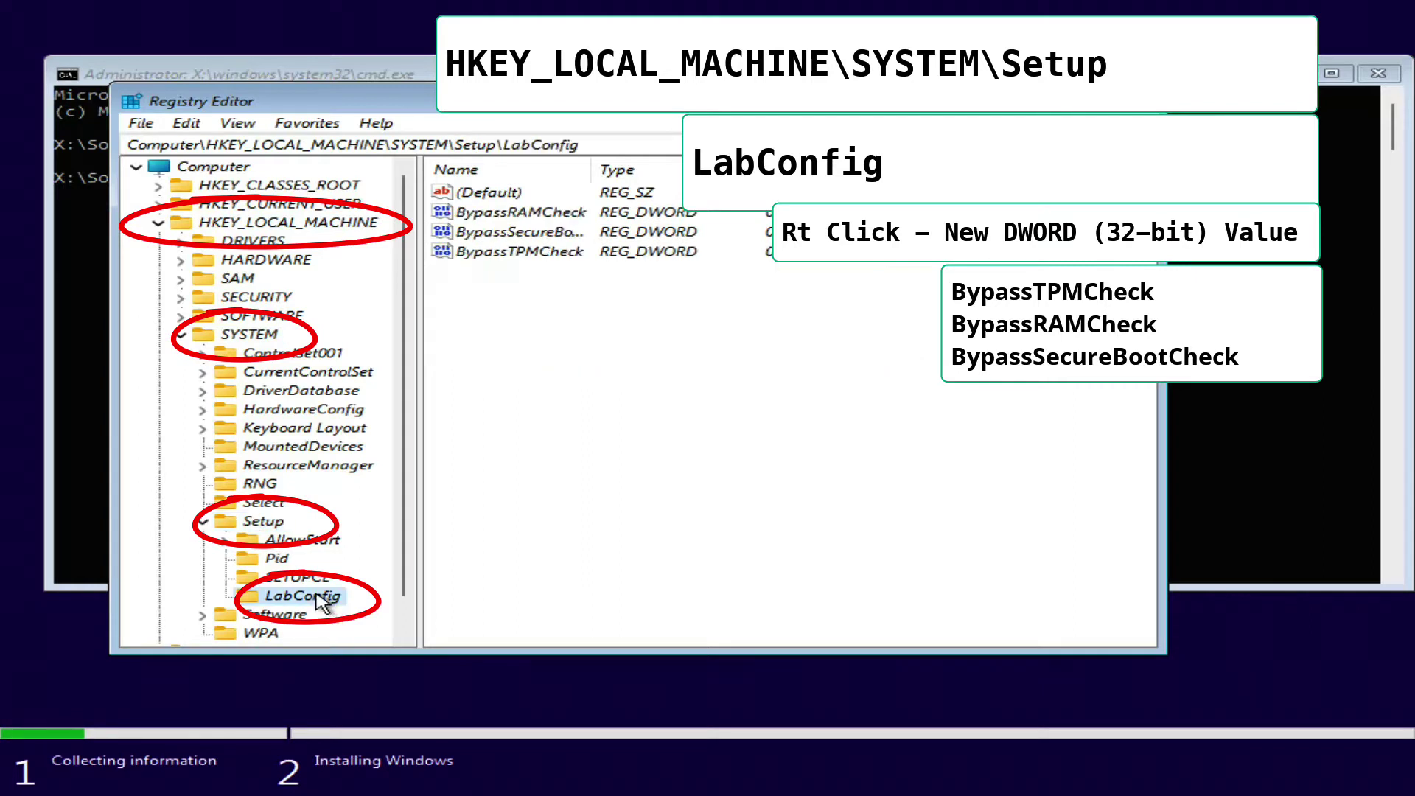
pyautogui.click(532, 214)
pyautogui.click(538, 233)
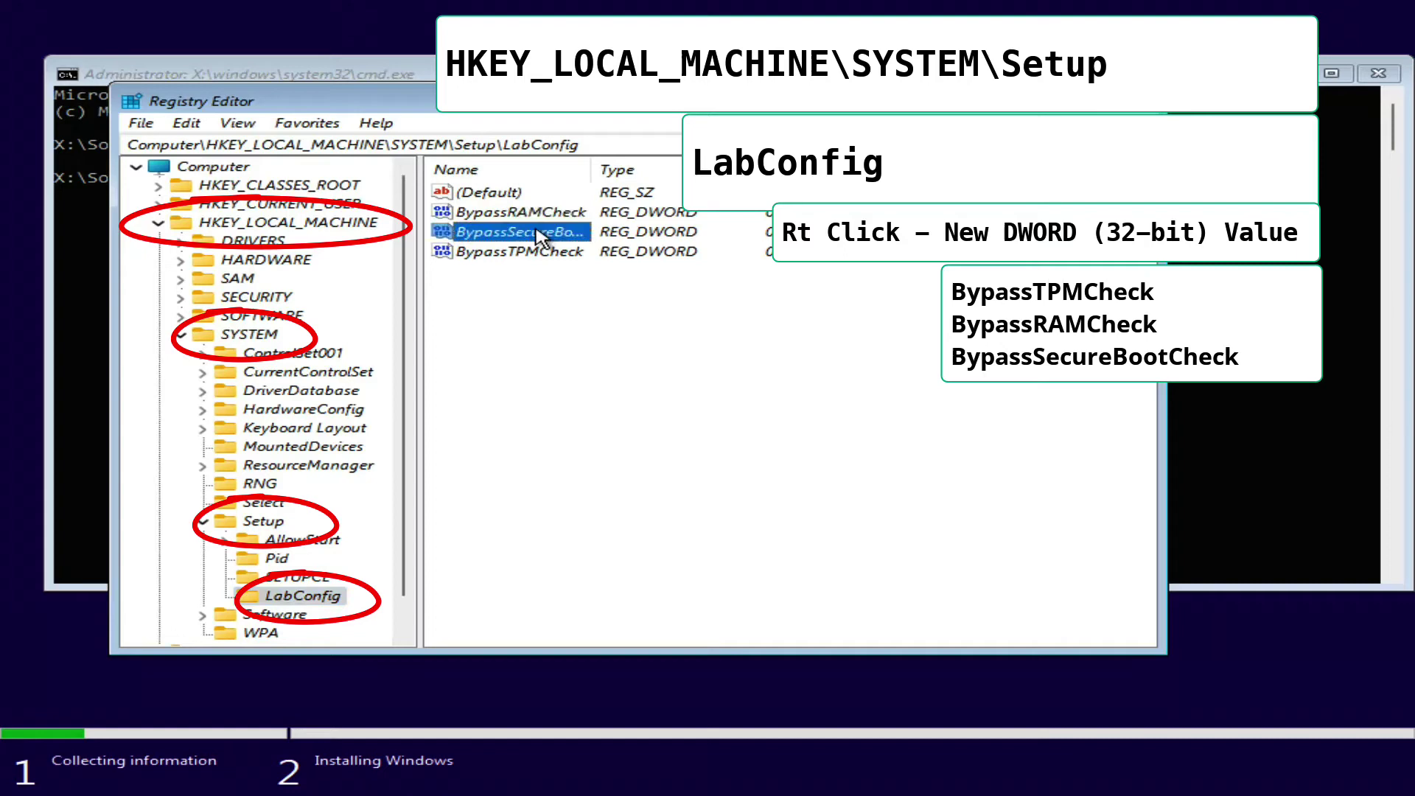
pyautogui.click(544, 253)
pyautogui.click(541, 215)
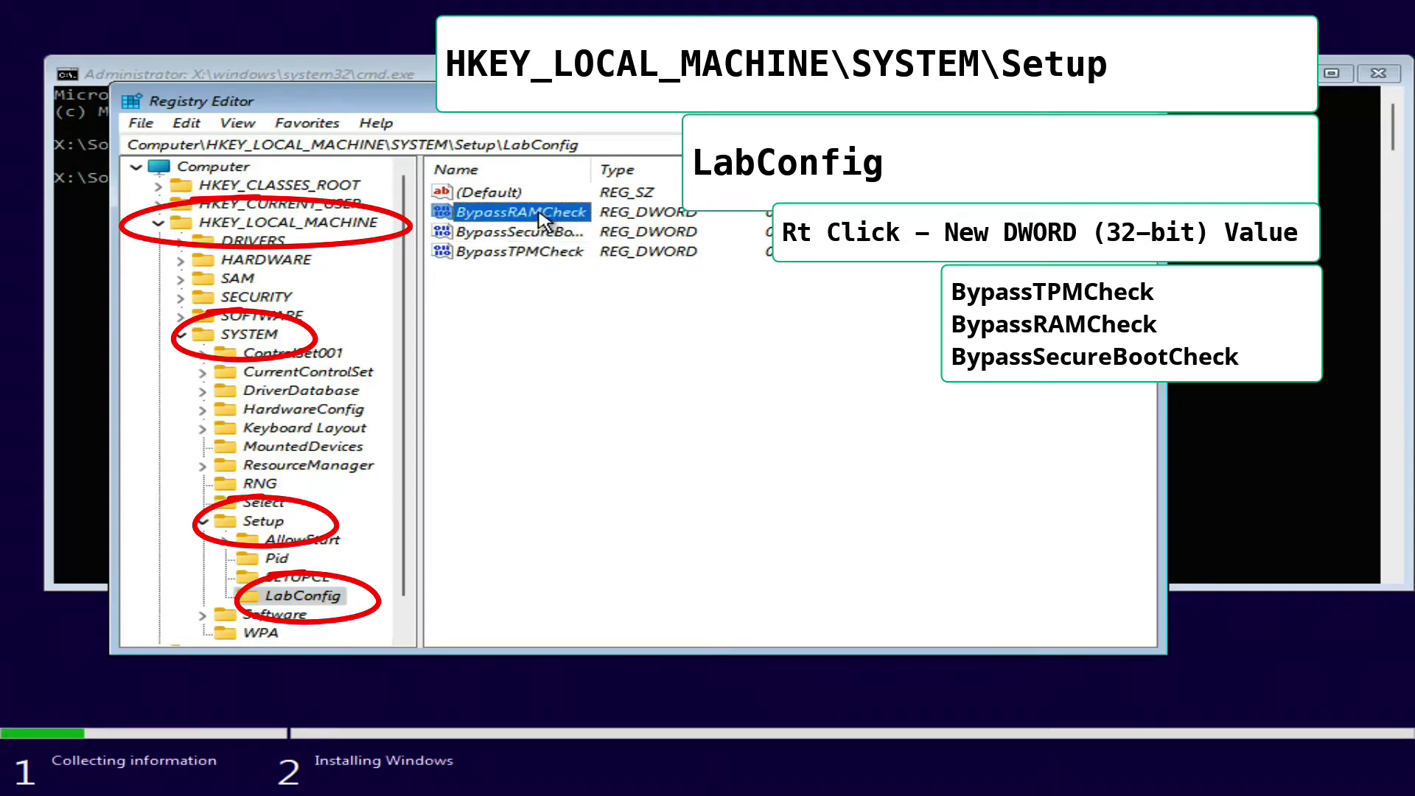
pyautogui.moveTo(588, 175); pyautogui.dragTo(676, 174)
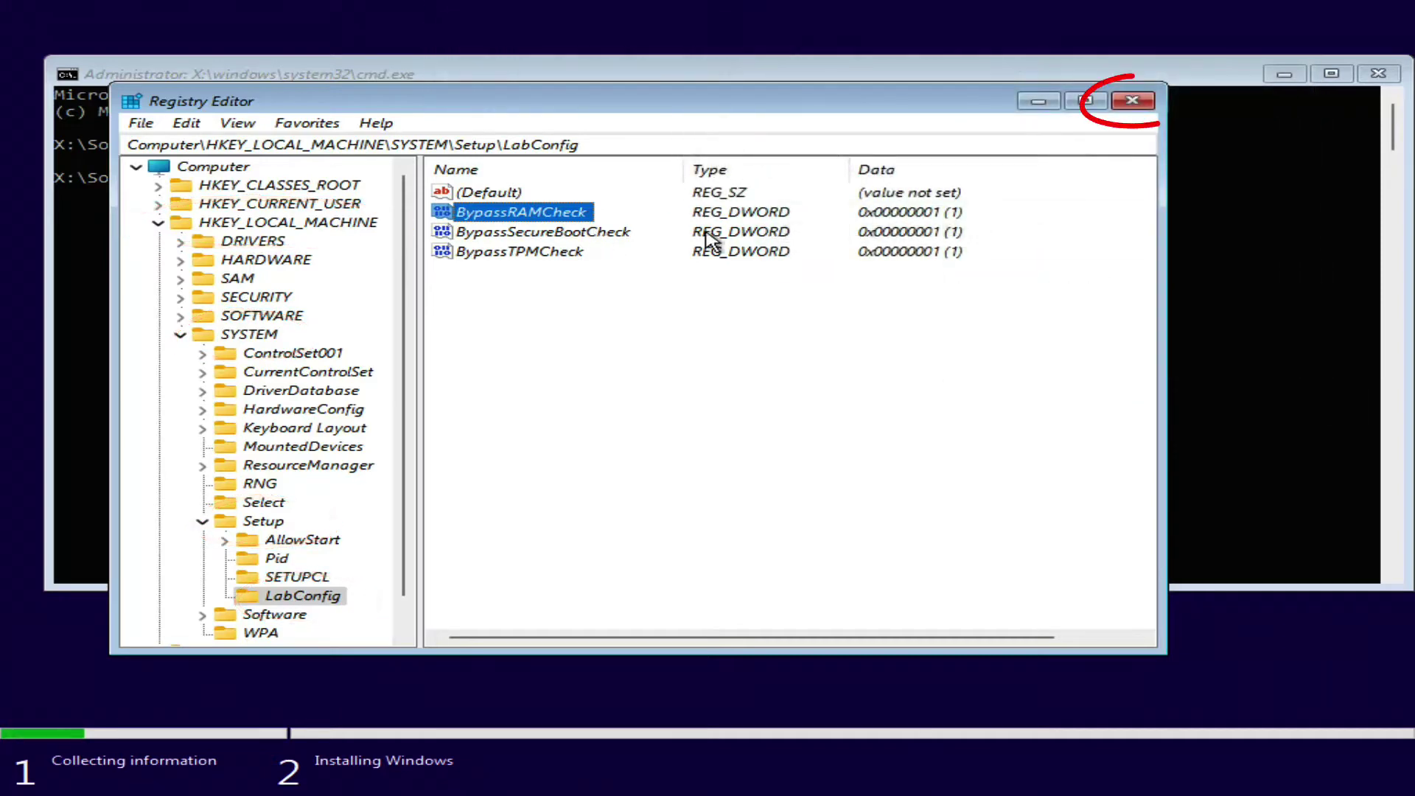
pyautogui.click(1135, 101)
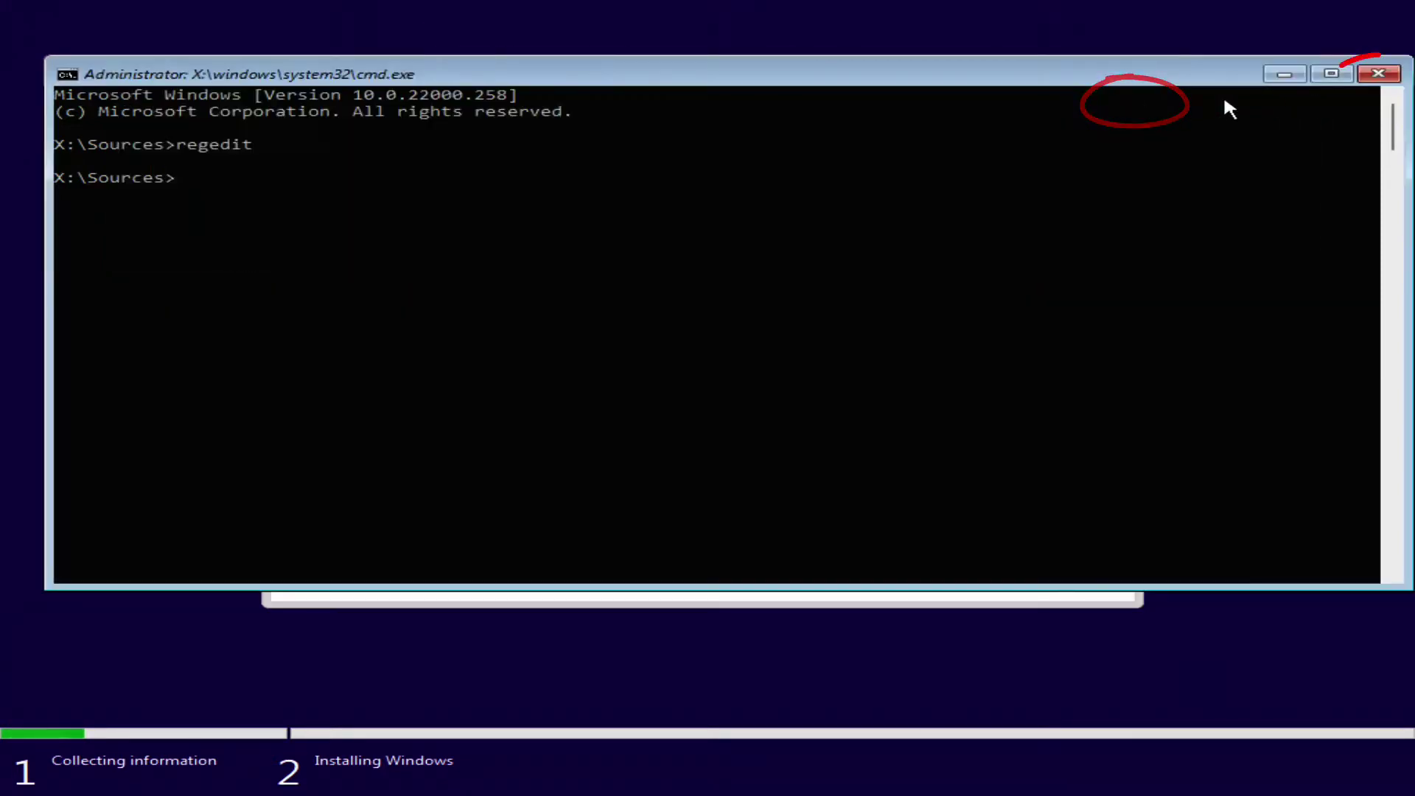
# - Close Command Prompt, go back, and continue with Windows 11 Education to the license terms
pyautogui.click(1383, 76)
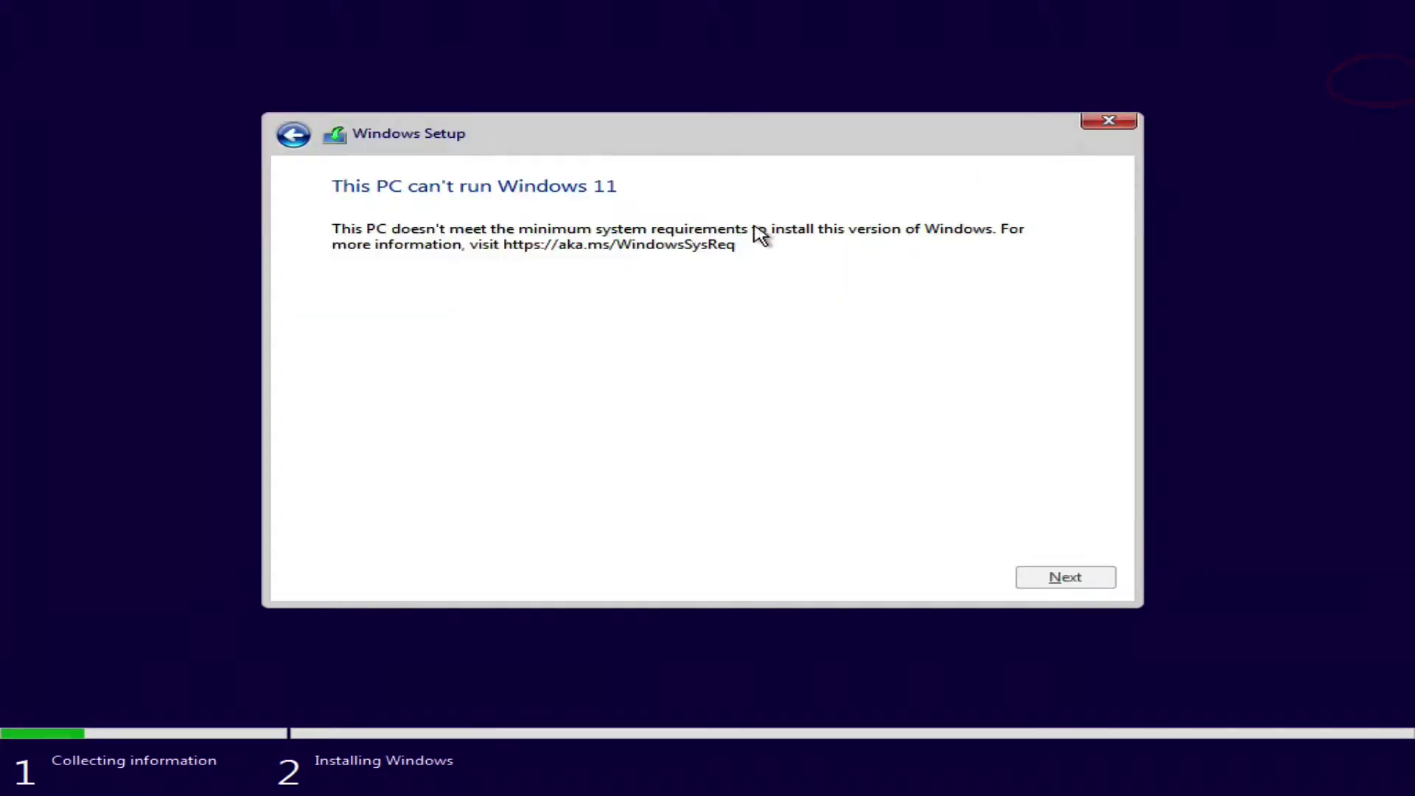
pyautogui.click(294, 136)
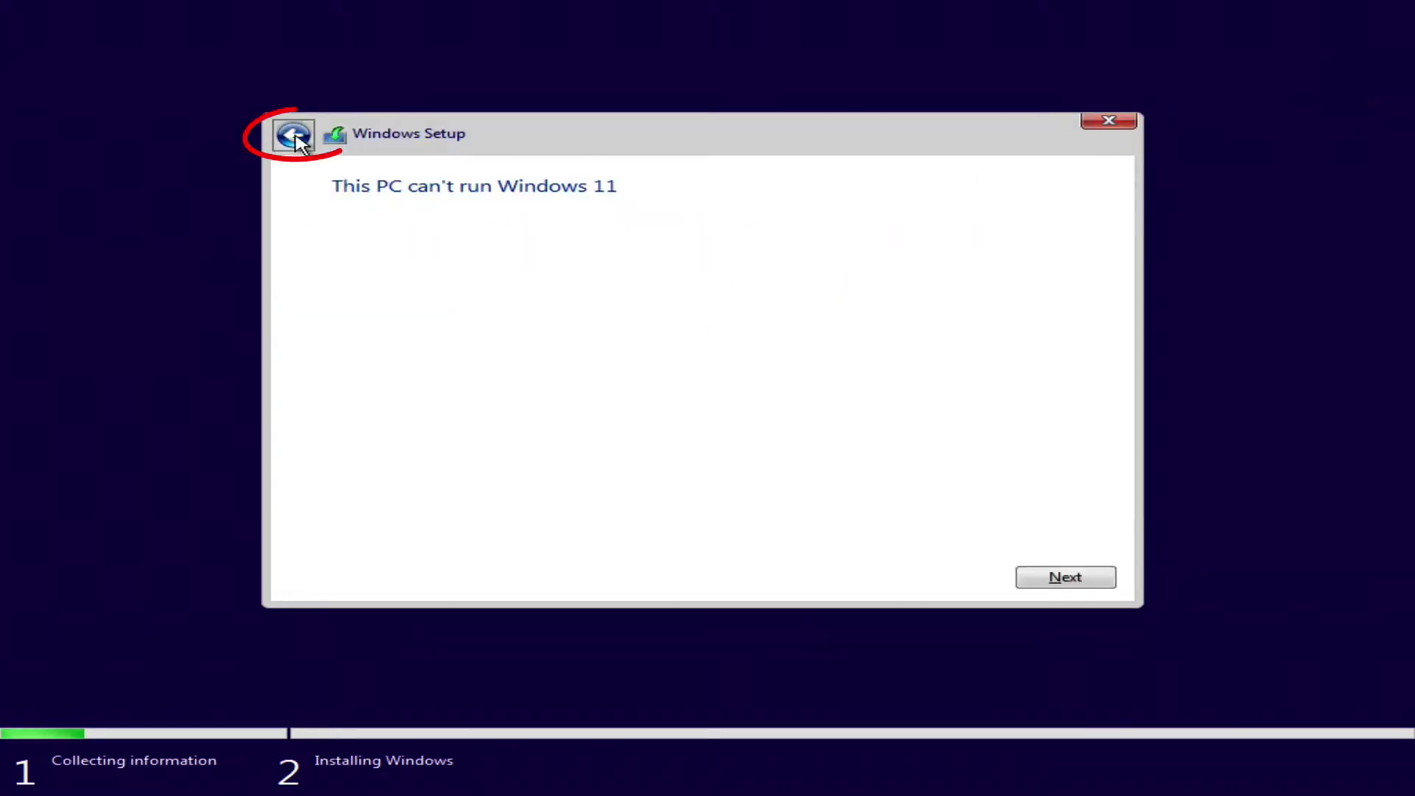
pyautogui.click(1069, 577)
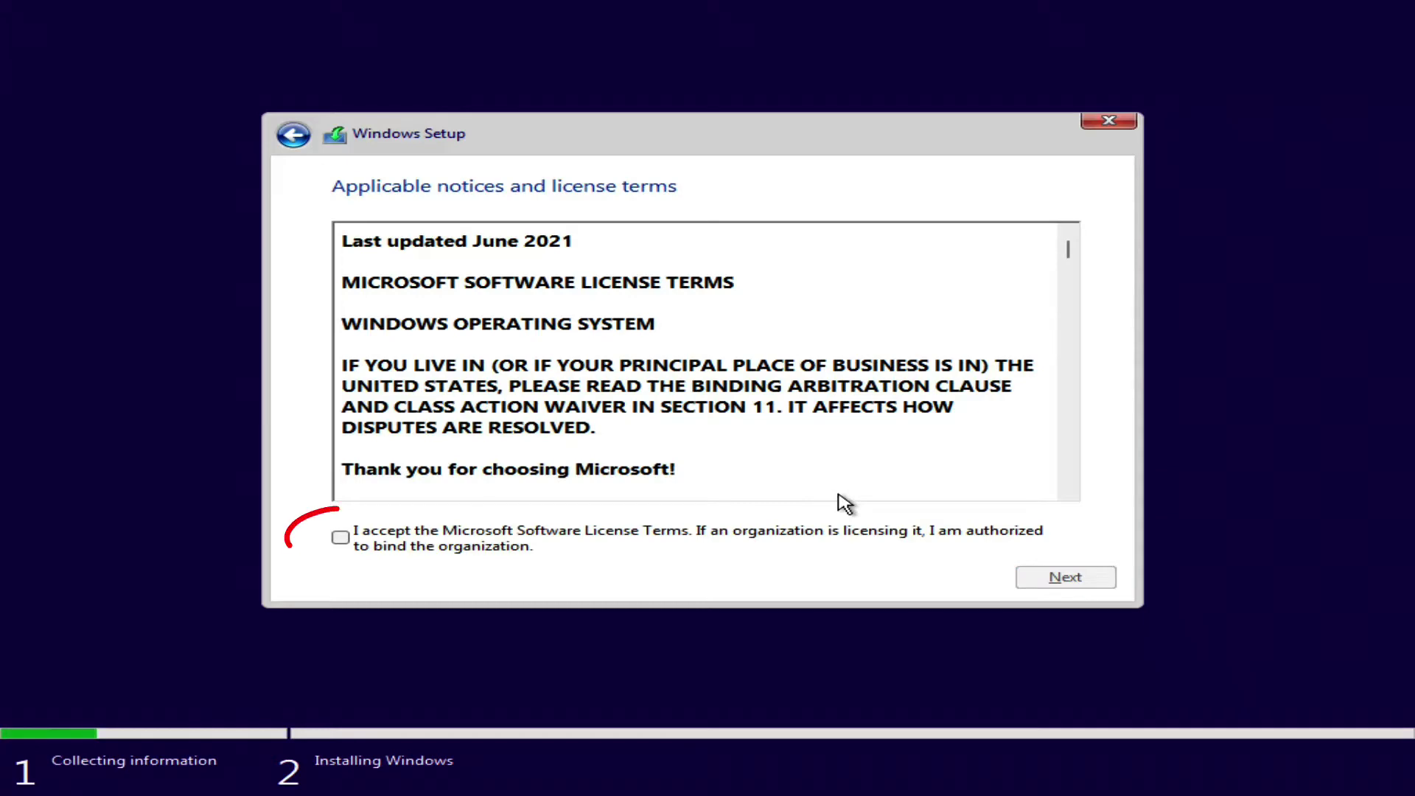
# - Accept the Microsoft Software License Terms and continue to the installation type choice
pyautogui.click(341, 538)
pyautogui.scroll(-5, 524, 373)
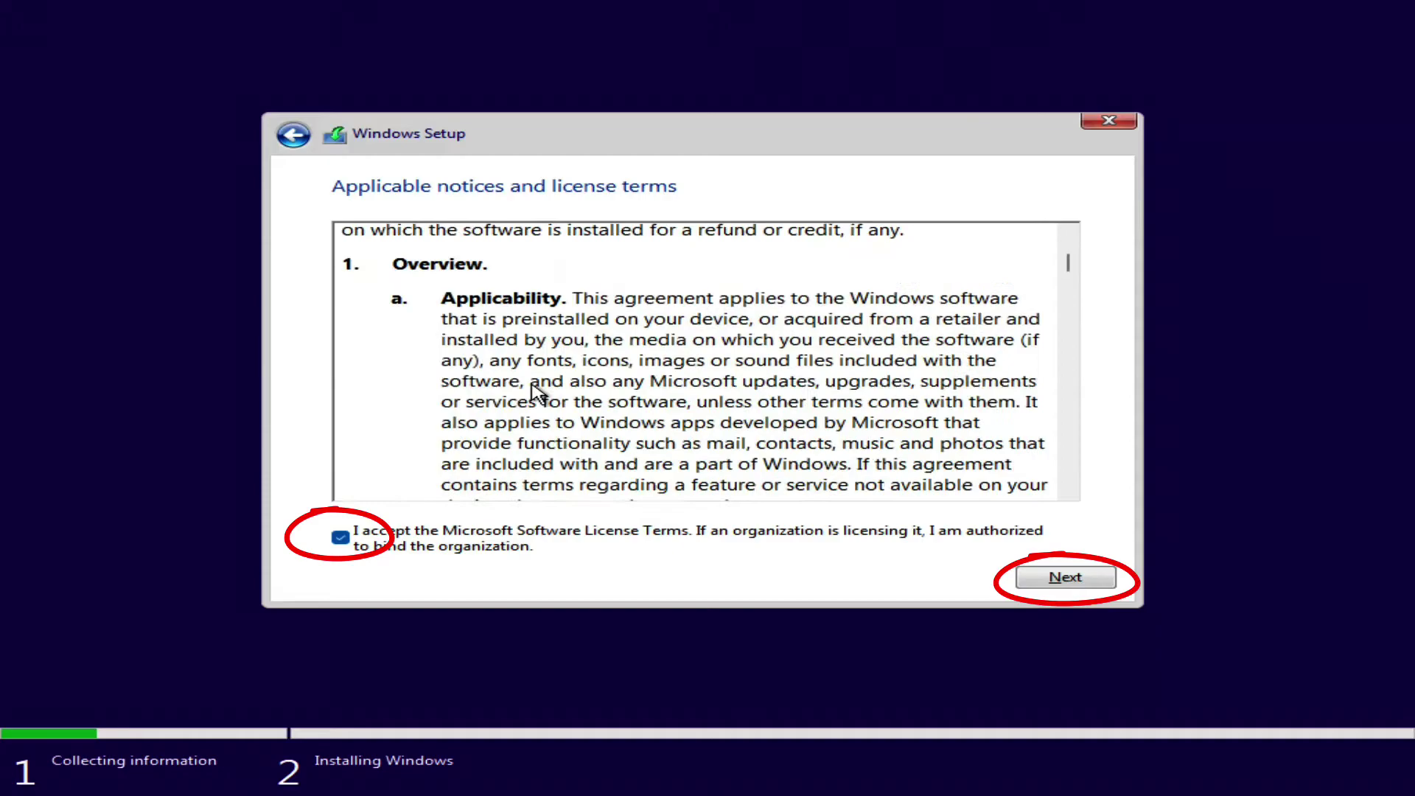
pyautogui.scroll(-15, 535, 393)
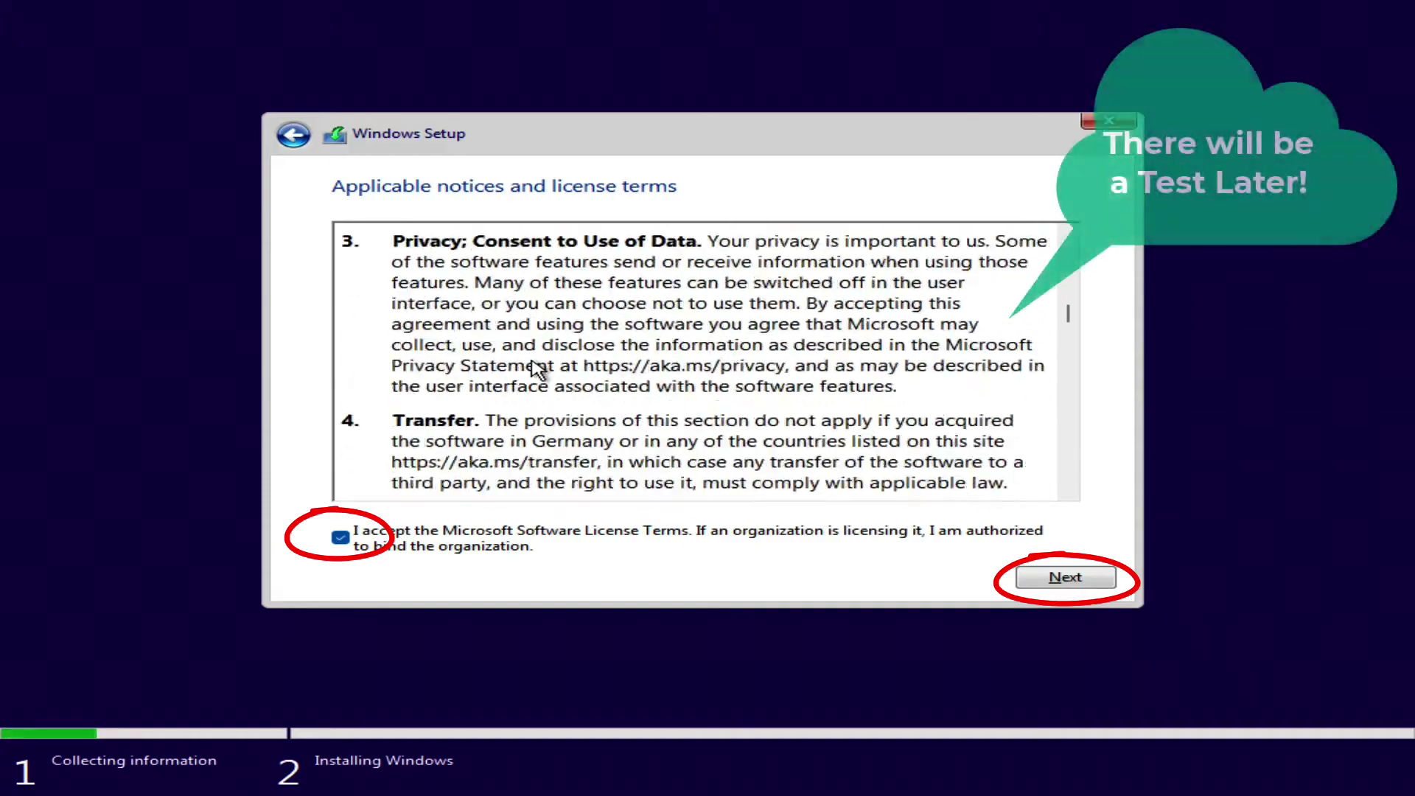
pyautogui.scroll(-15, 535, 372)
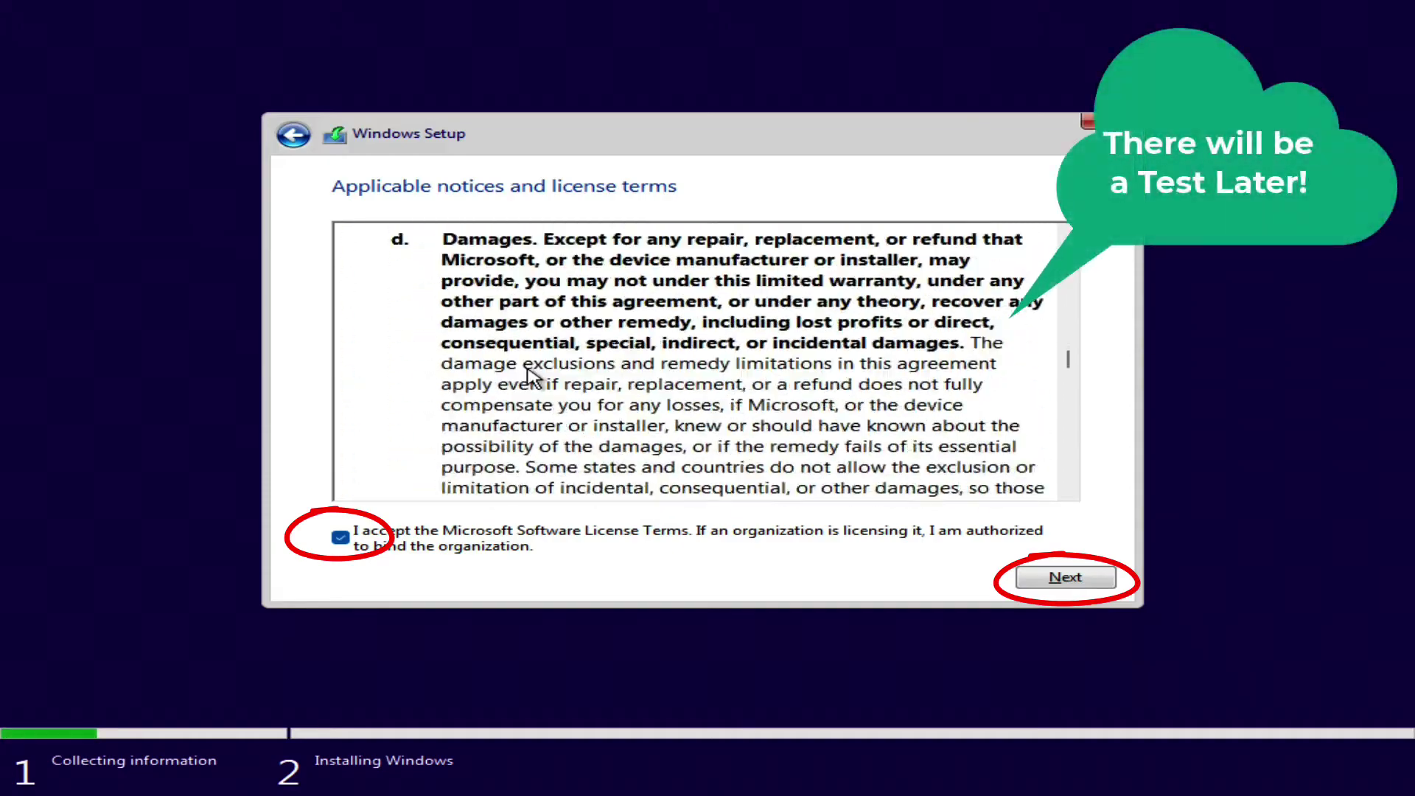
pyautogui.scroll(-15, 532, 376)
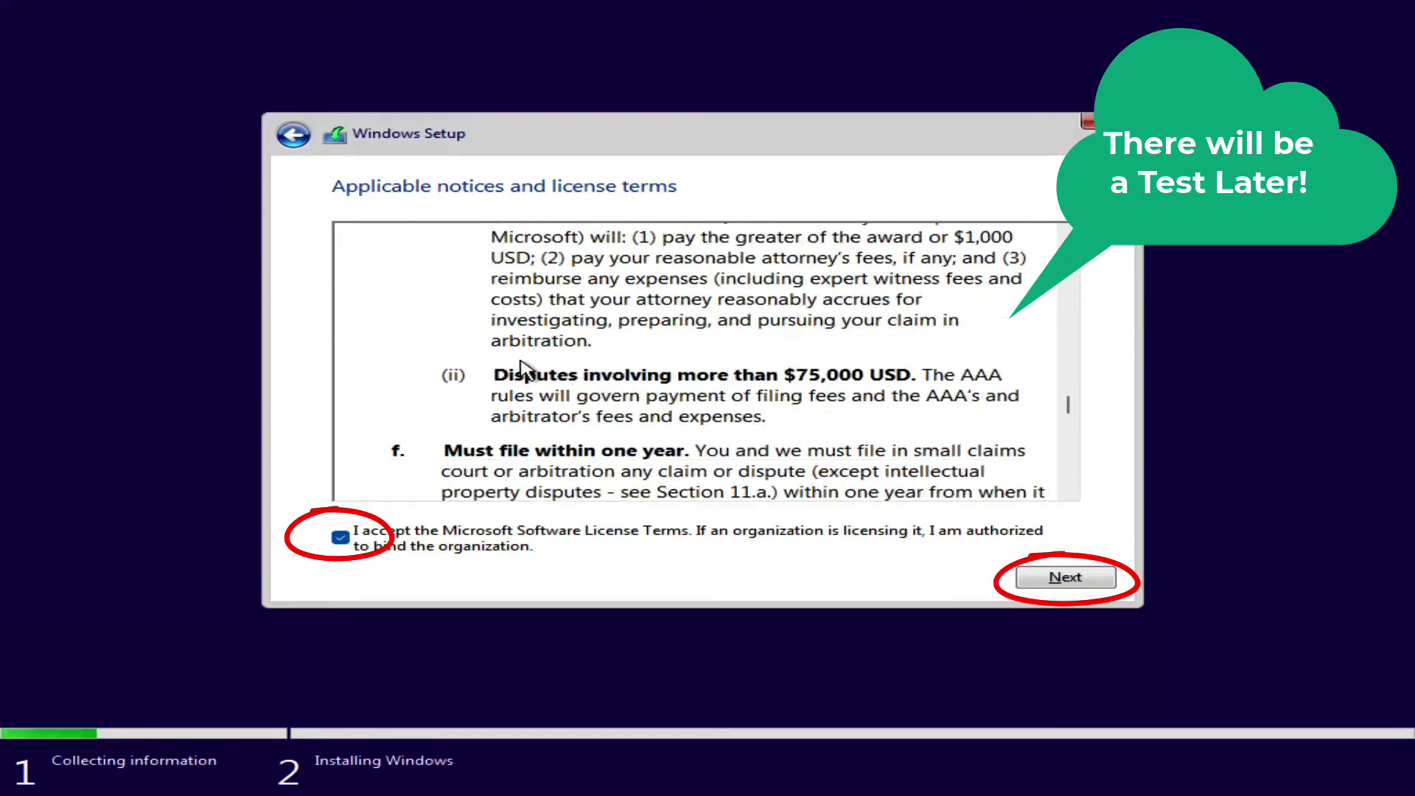
pyautogui.scroll(-15, 523, 368)
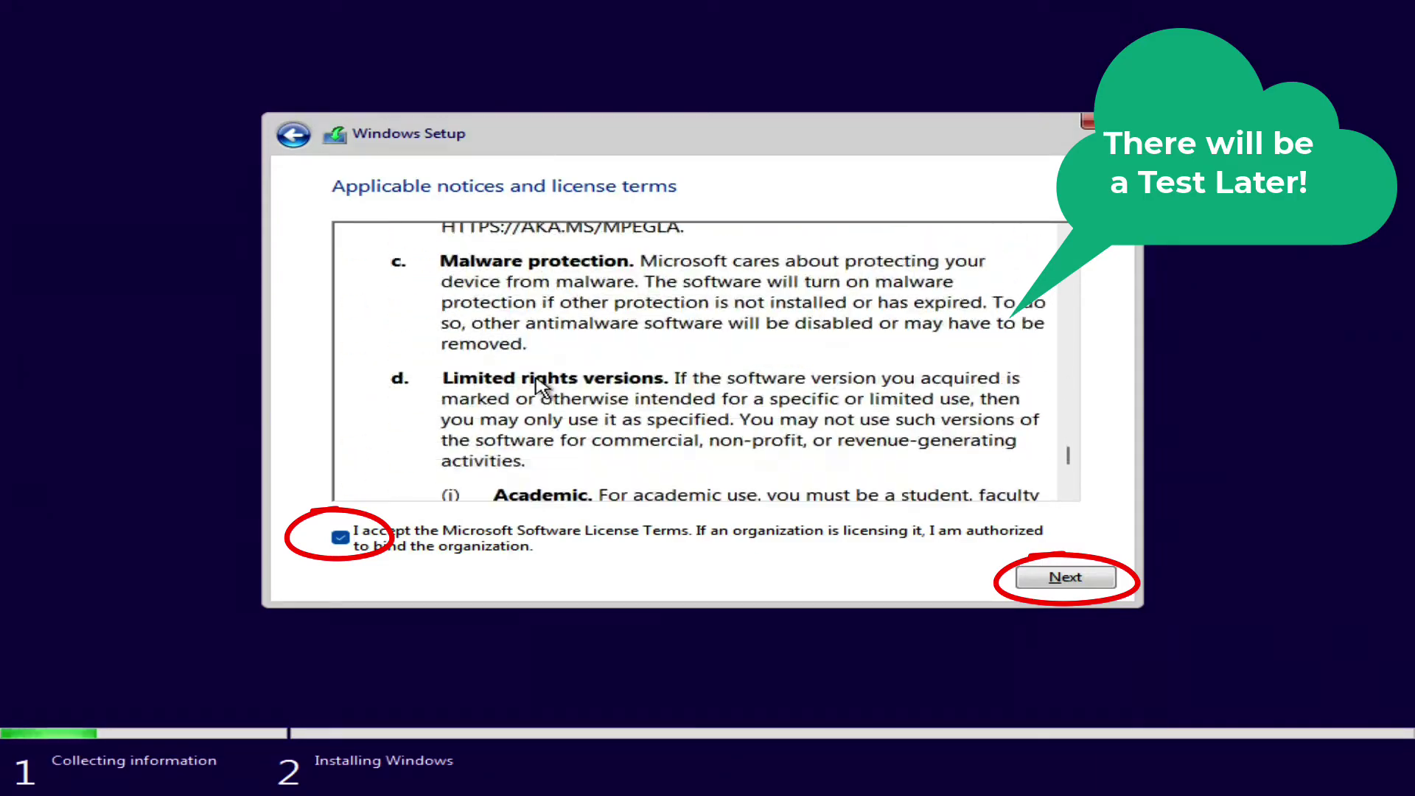
pyautogui.scroll(-10, 542, 384)
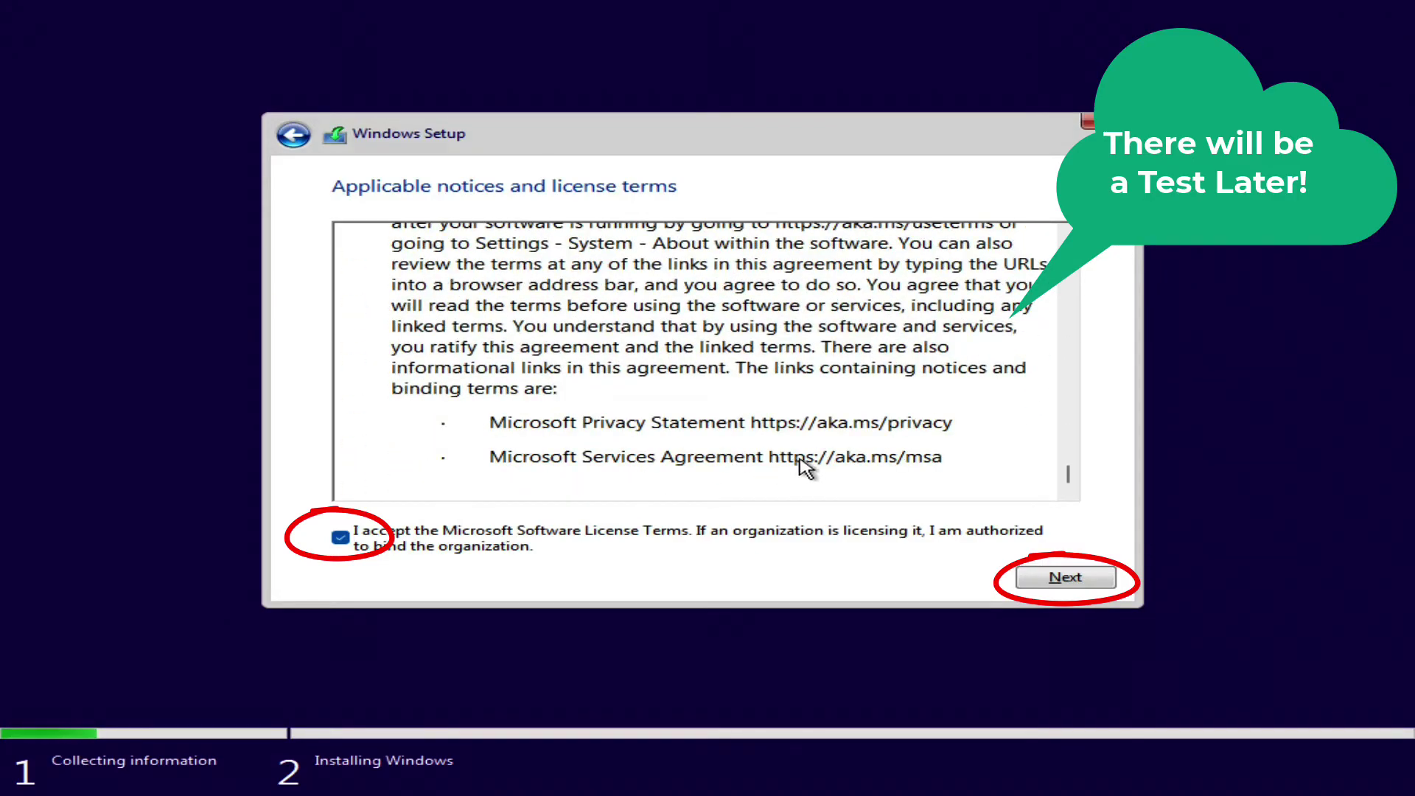
pyautogui.click(1066, 580)
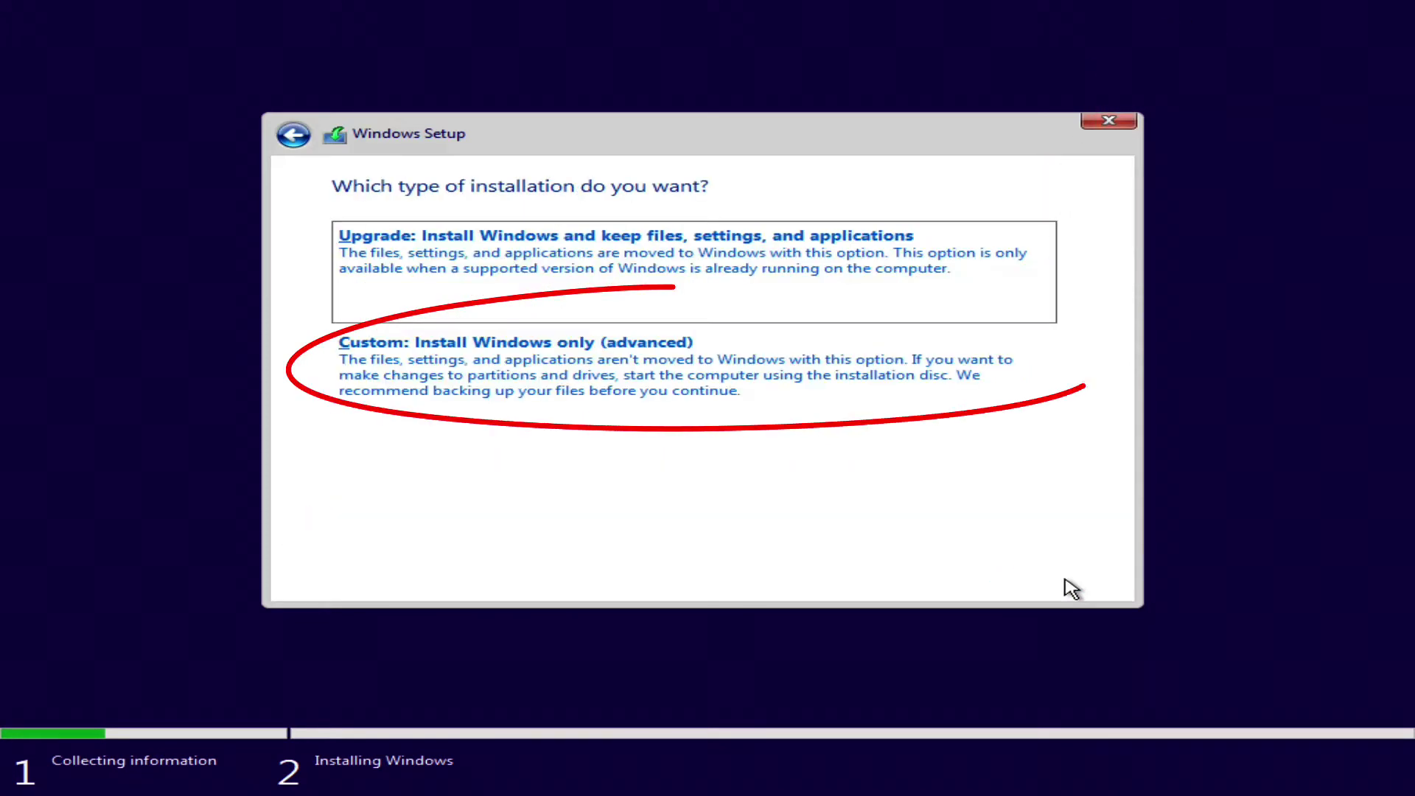
# - Choose a custom install and delete the first Drive 0 partition and the 16 MB MSR partition
pyautogui.click(430, 385)
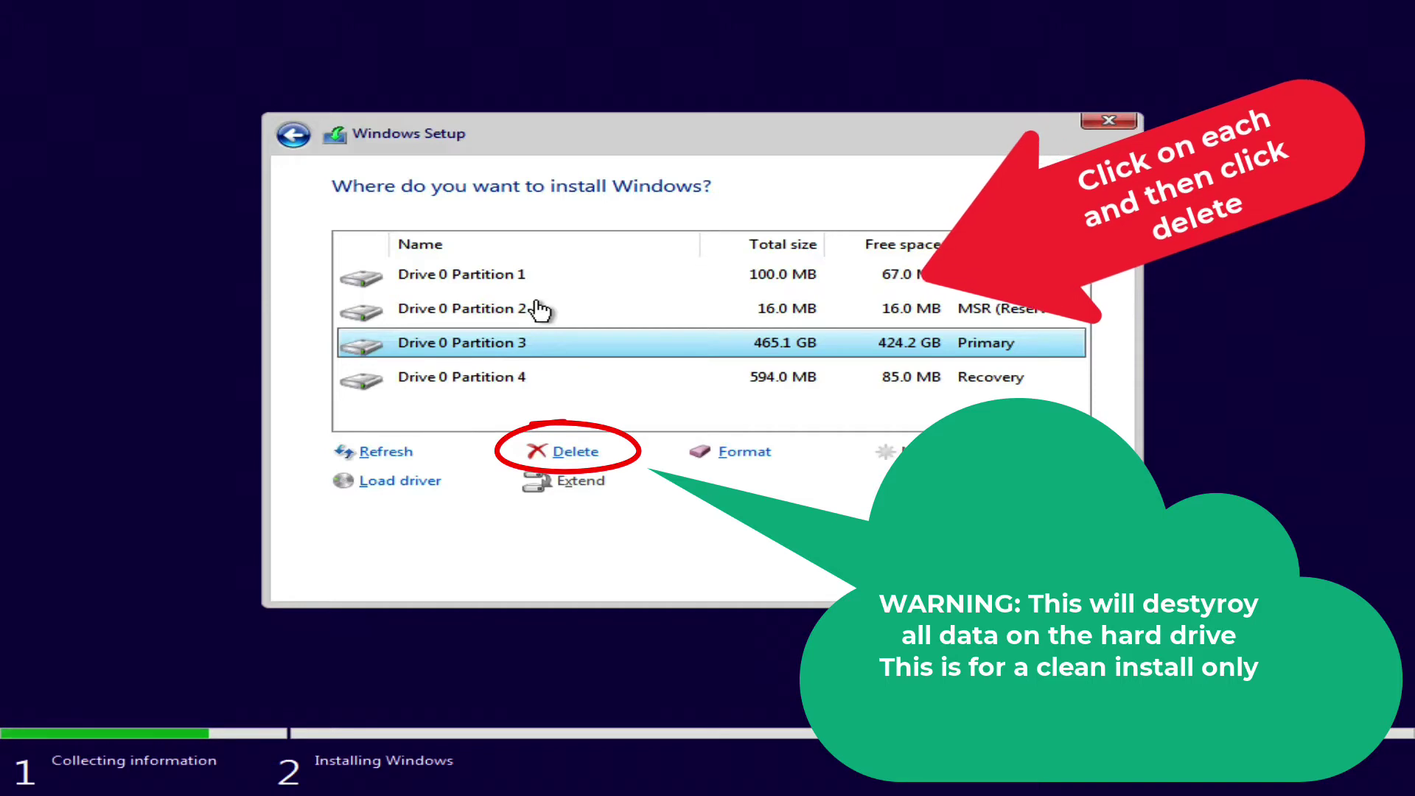
pyautogui.click(490, 279)
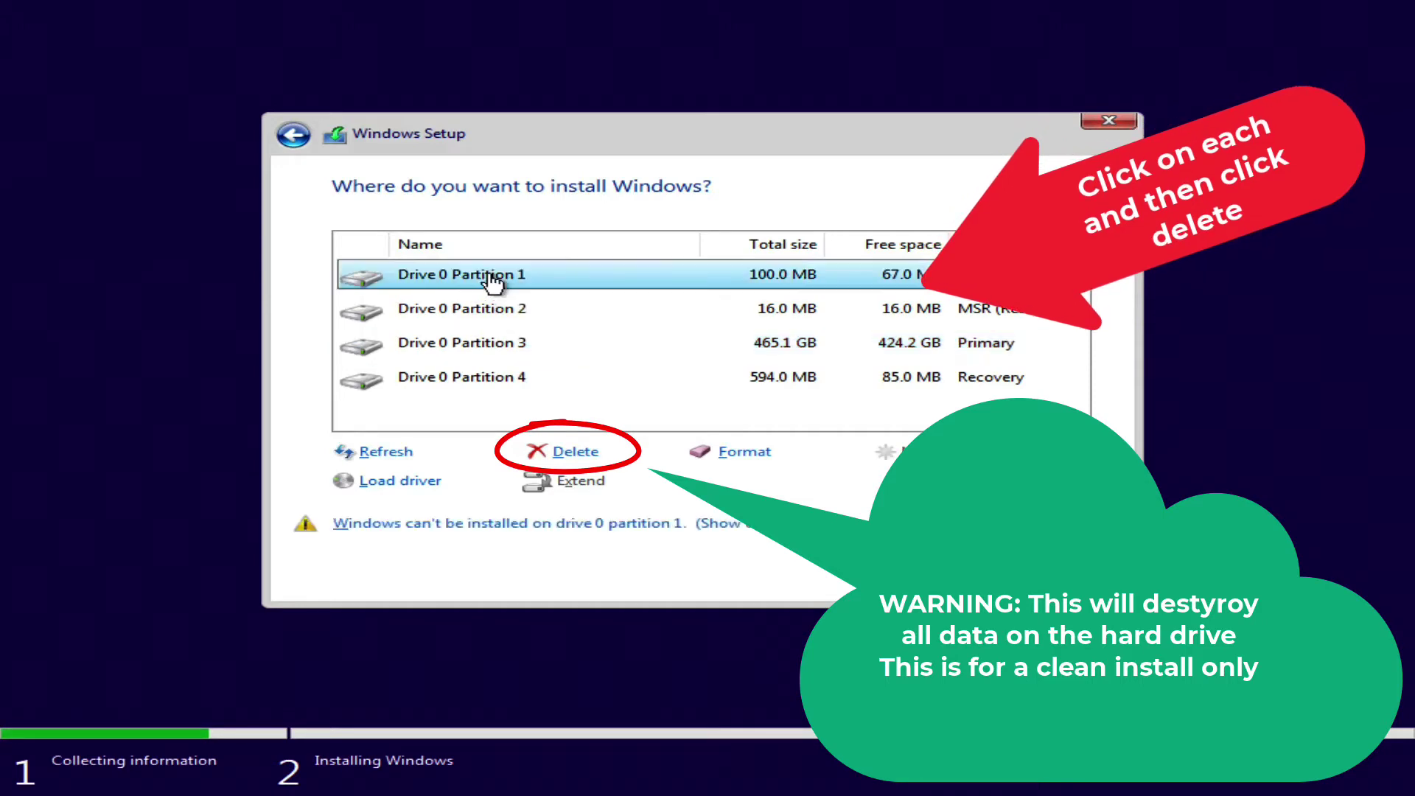
pyautogui.click(579, 454)
pyautogui.click(892, 483)
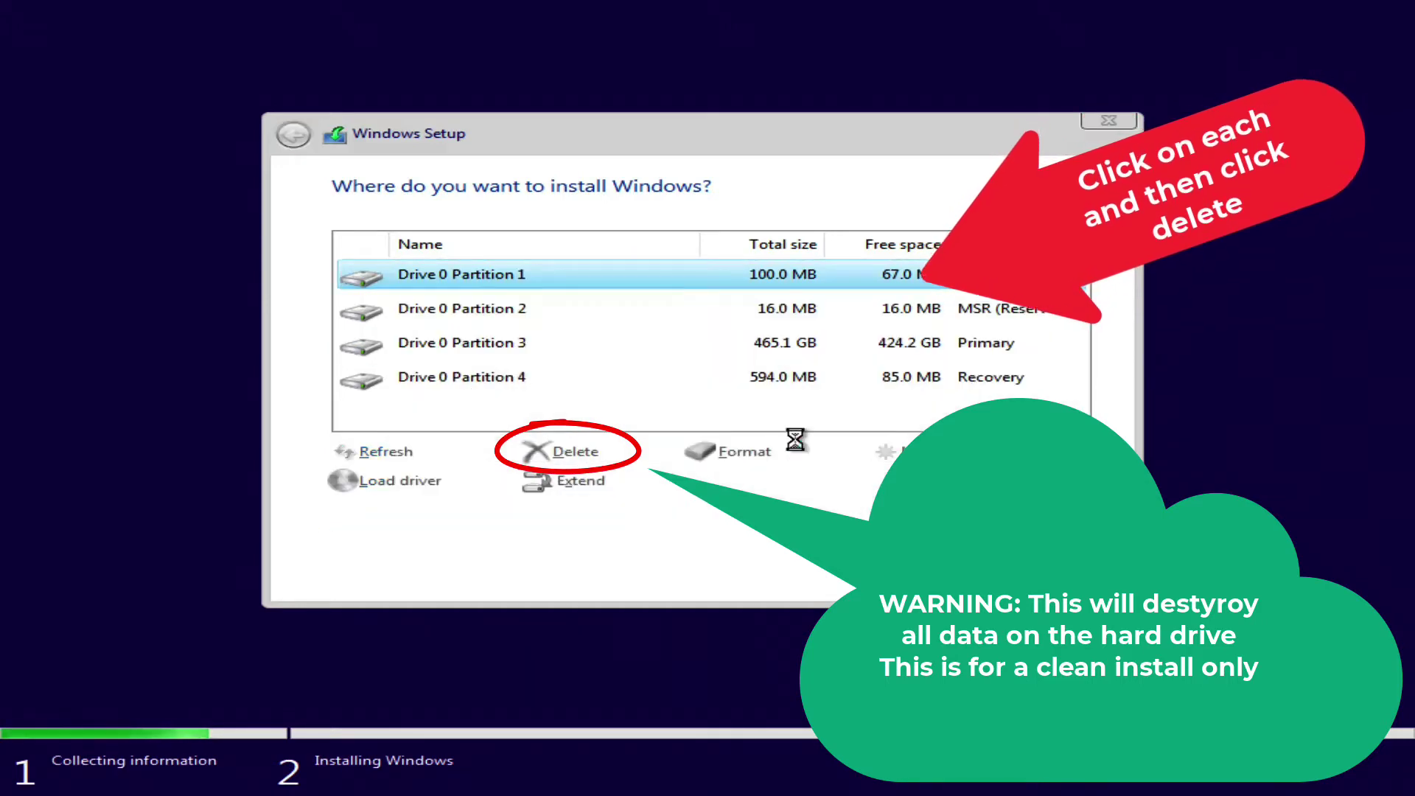
pyautogui.click(490, 319)
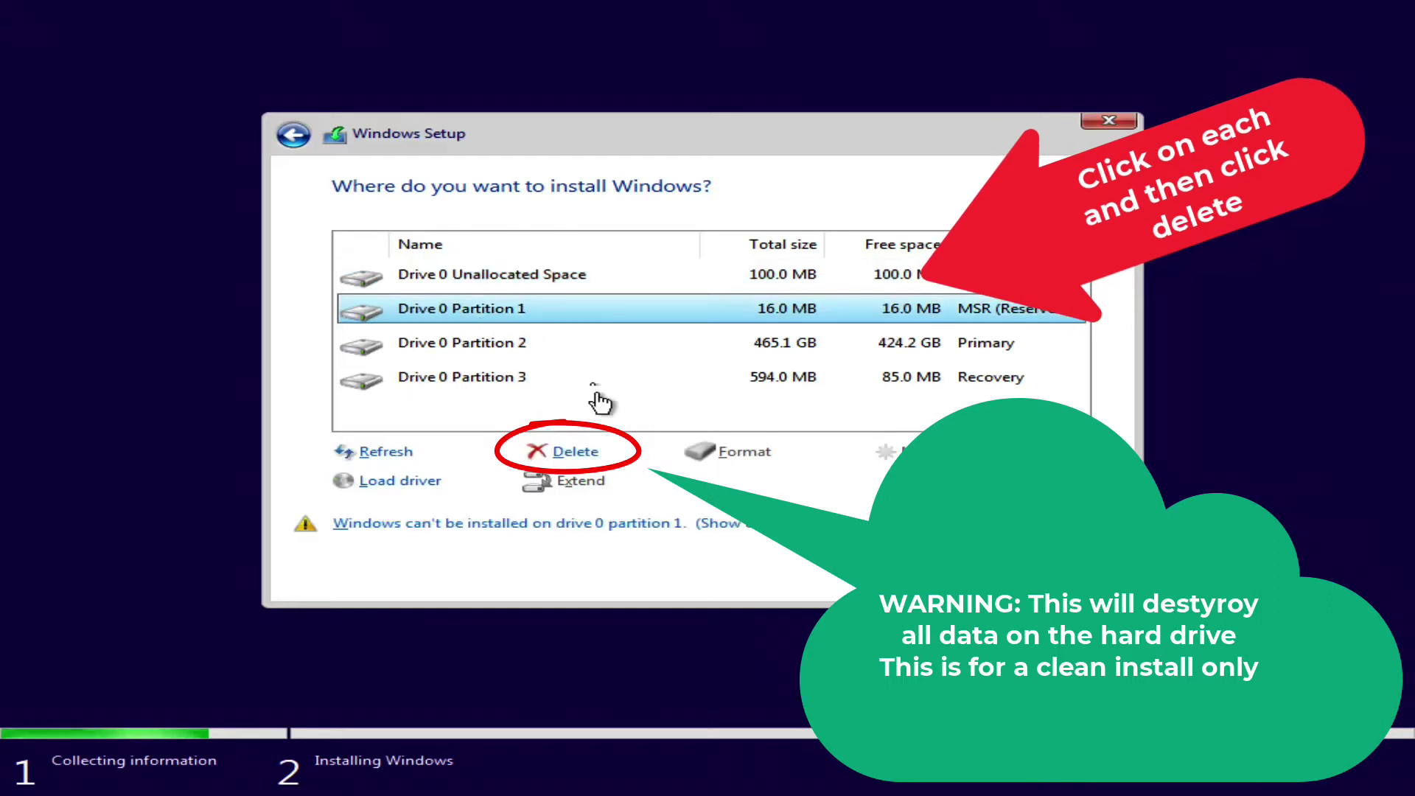
pyautogui.click(577, 451)
pyautogui.click(889, 479)
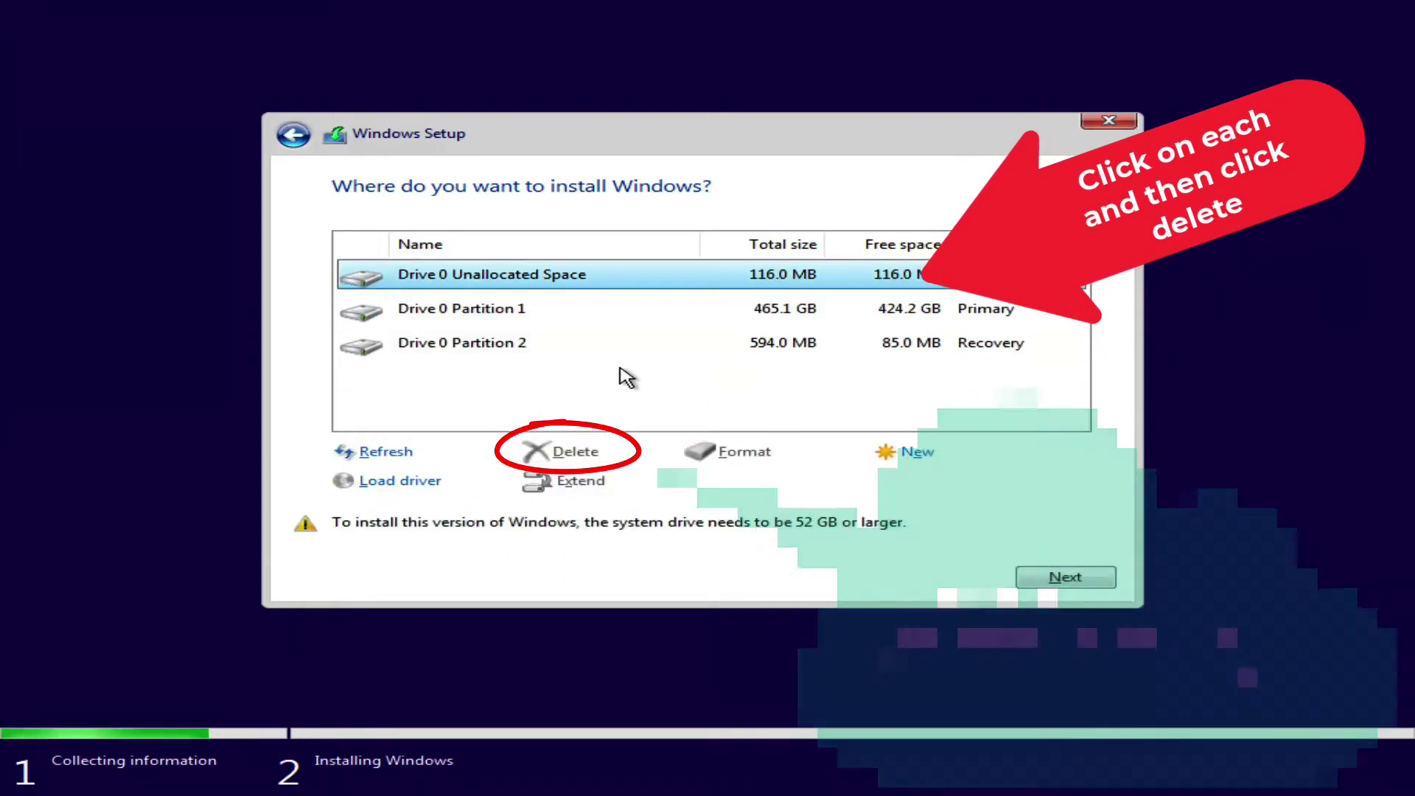
# - Delete the 465.1 GB primary and recovery partitions, then install onto the unallocated space
pyautogui.click(496, 309)
pyautogui.click(590, 451)
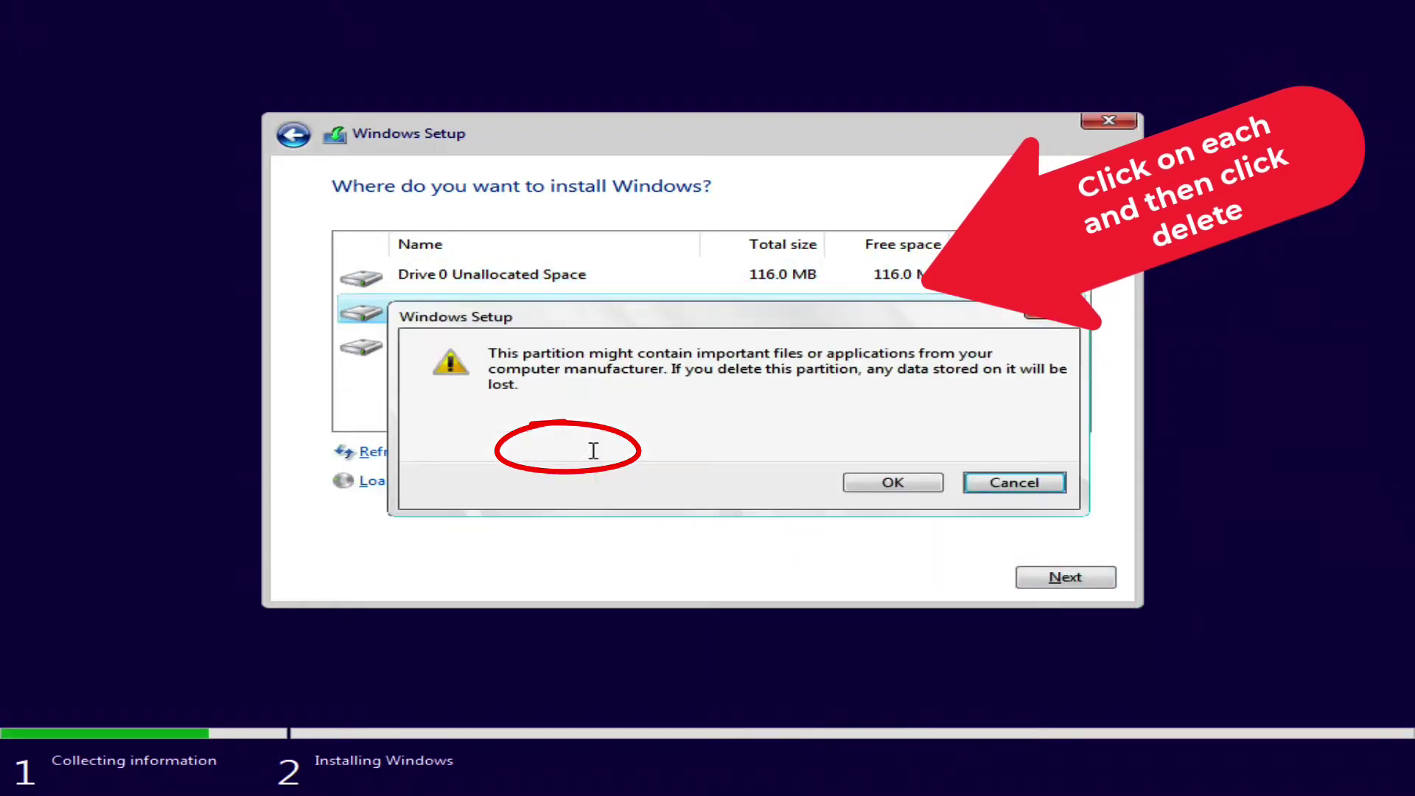
pyautogui.click(890, 484)
pyautogui.click(478, 313)
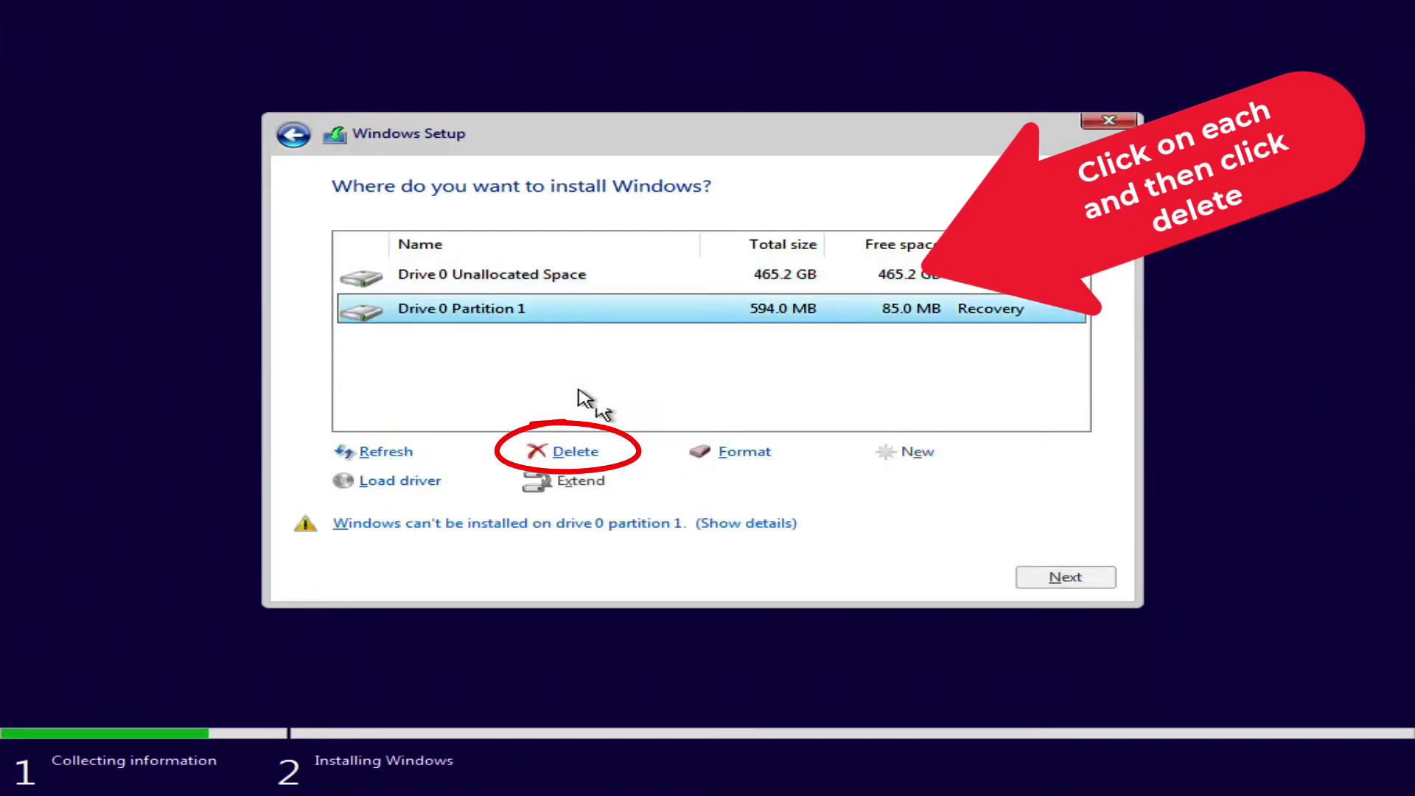
pyautogui.click(577, 451)
pyautogui.click(910, 487)
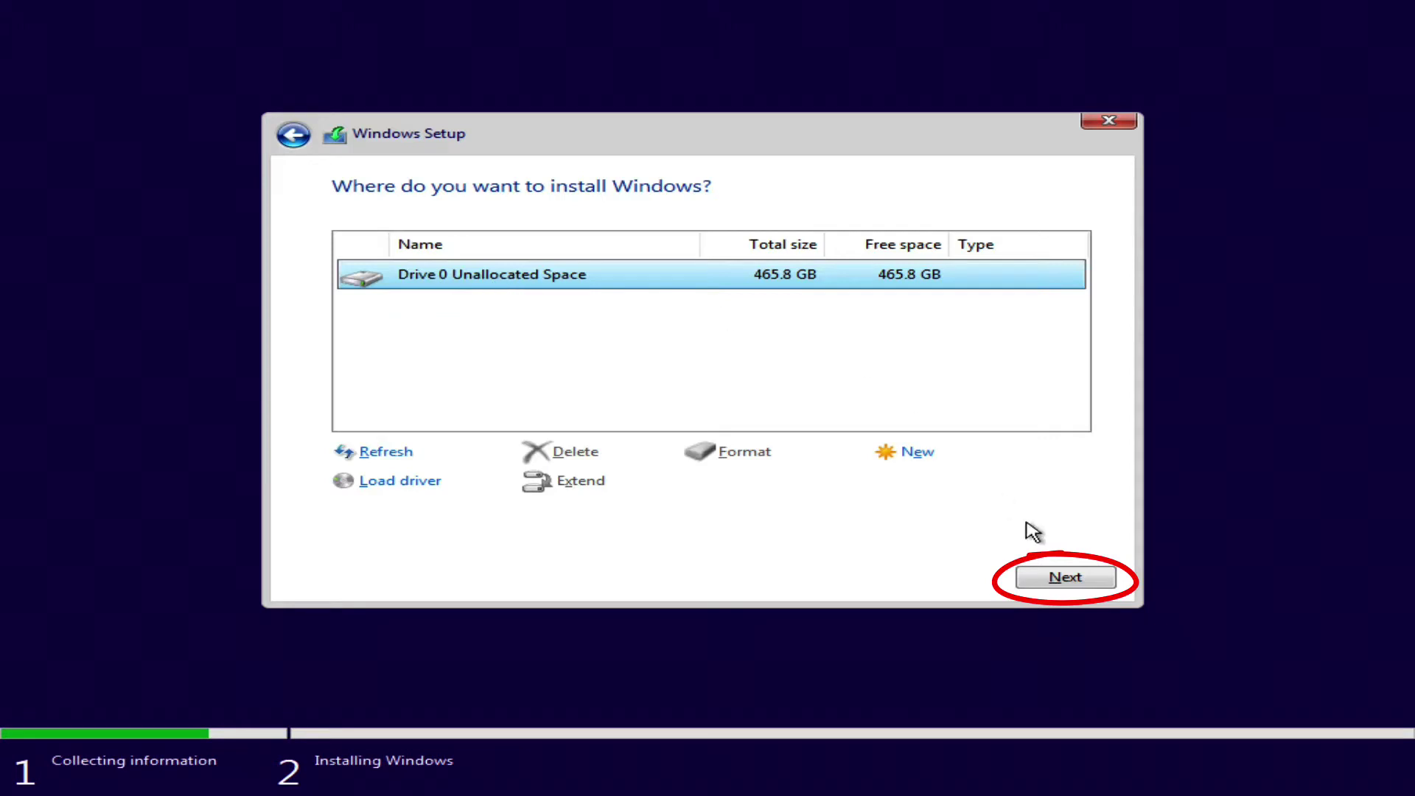
pyautogui.click(1065, 581)
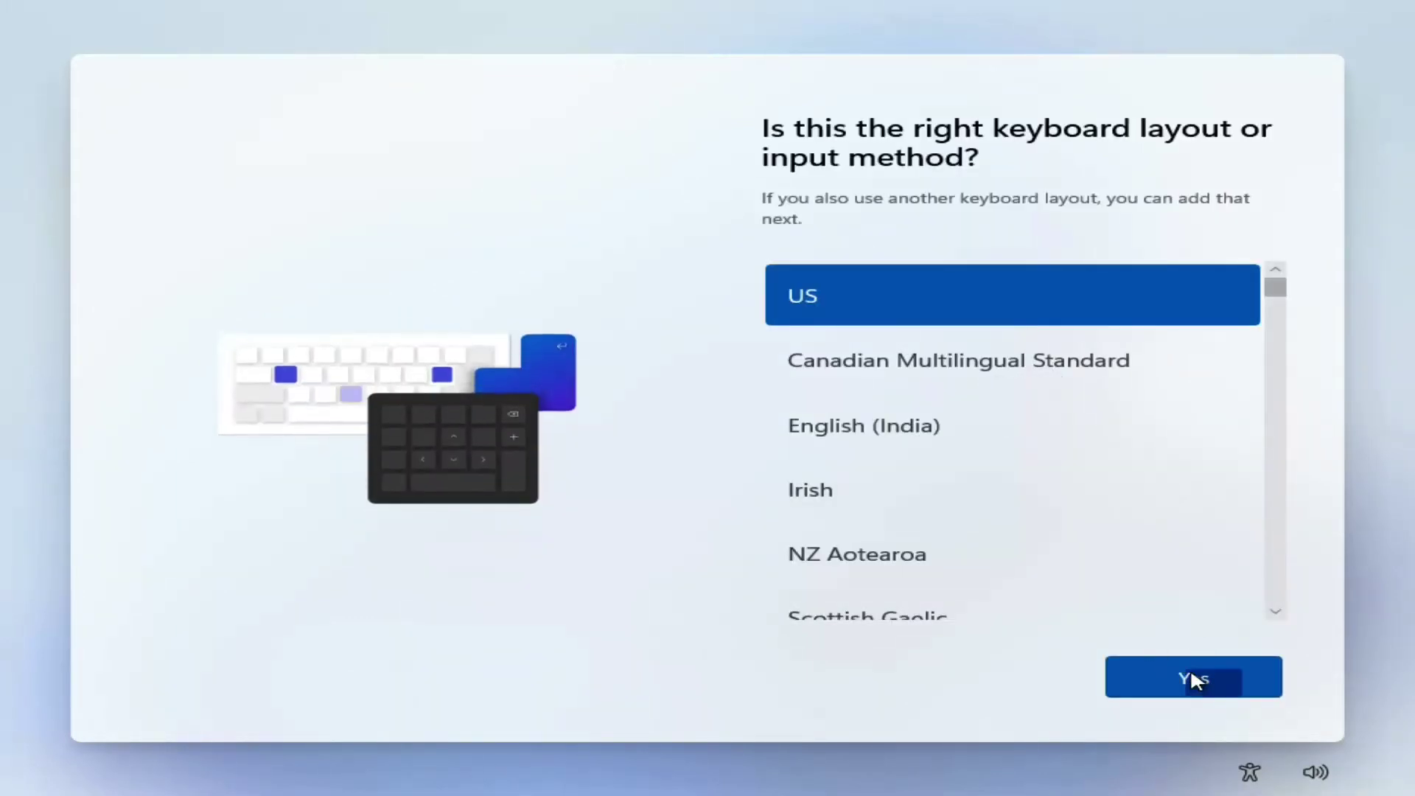
# - Accept the US keyboard layout and skip adding a second keyboard layout
pyautogui.click(1195, 680)
pyautogui.click(1196, 682)
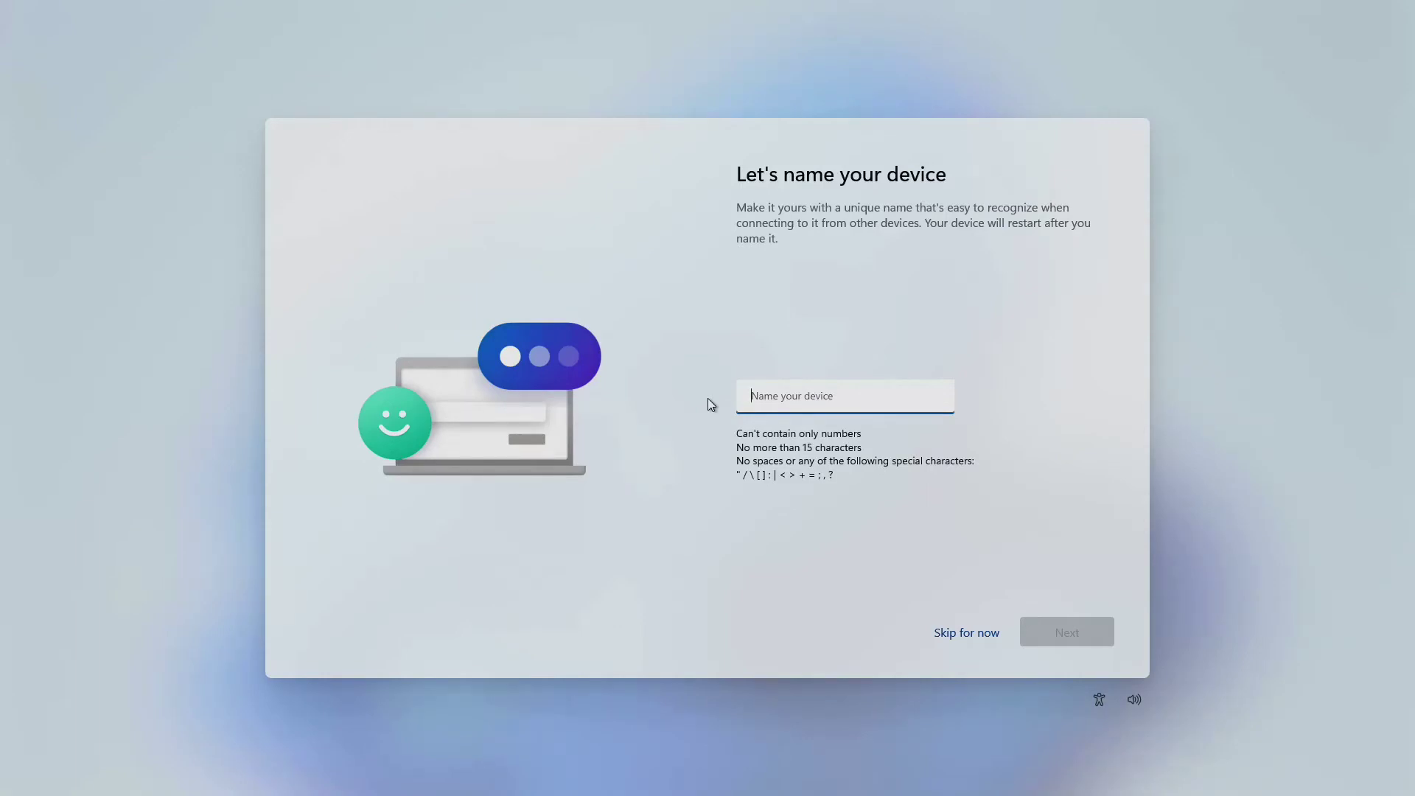
# - Enter 'BubbaPC' as the device name
pyautogui.write('Bubb')
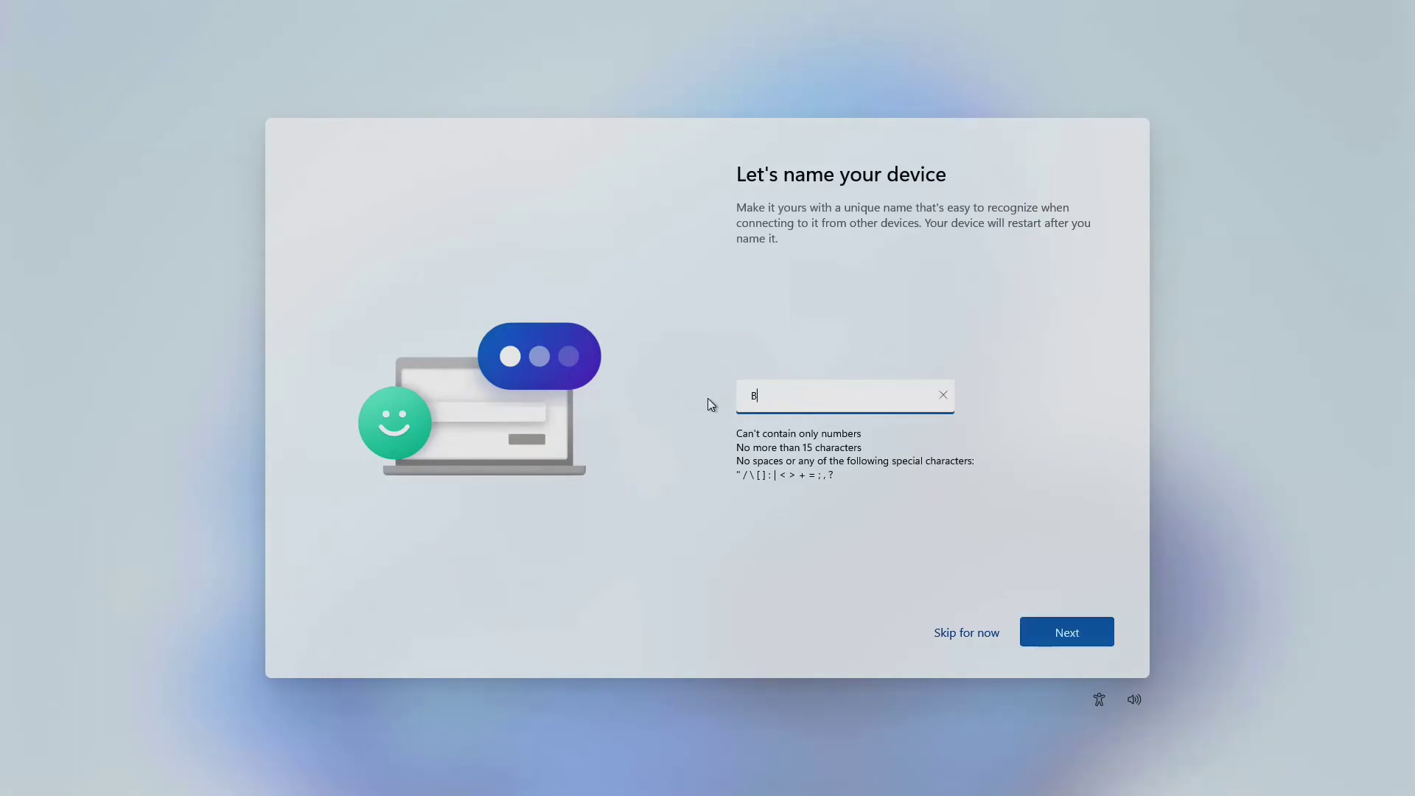
pyautogui.write('aPC')
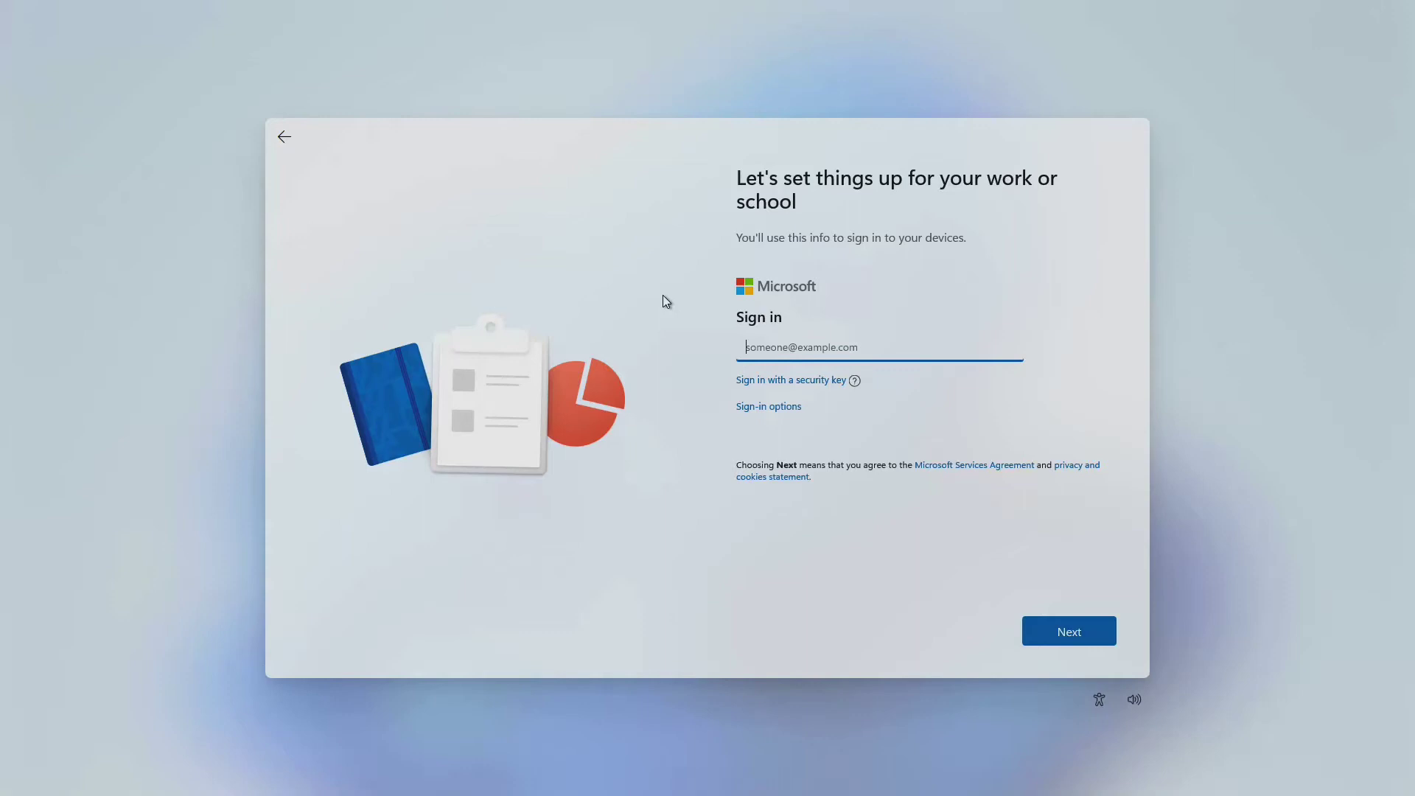
# - Switch the sign-in to Domain join instead so a local account can be made
pyautogui.click(756, 408)
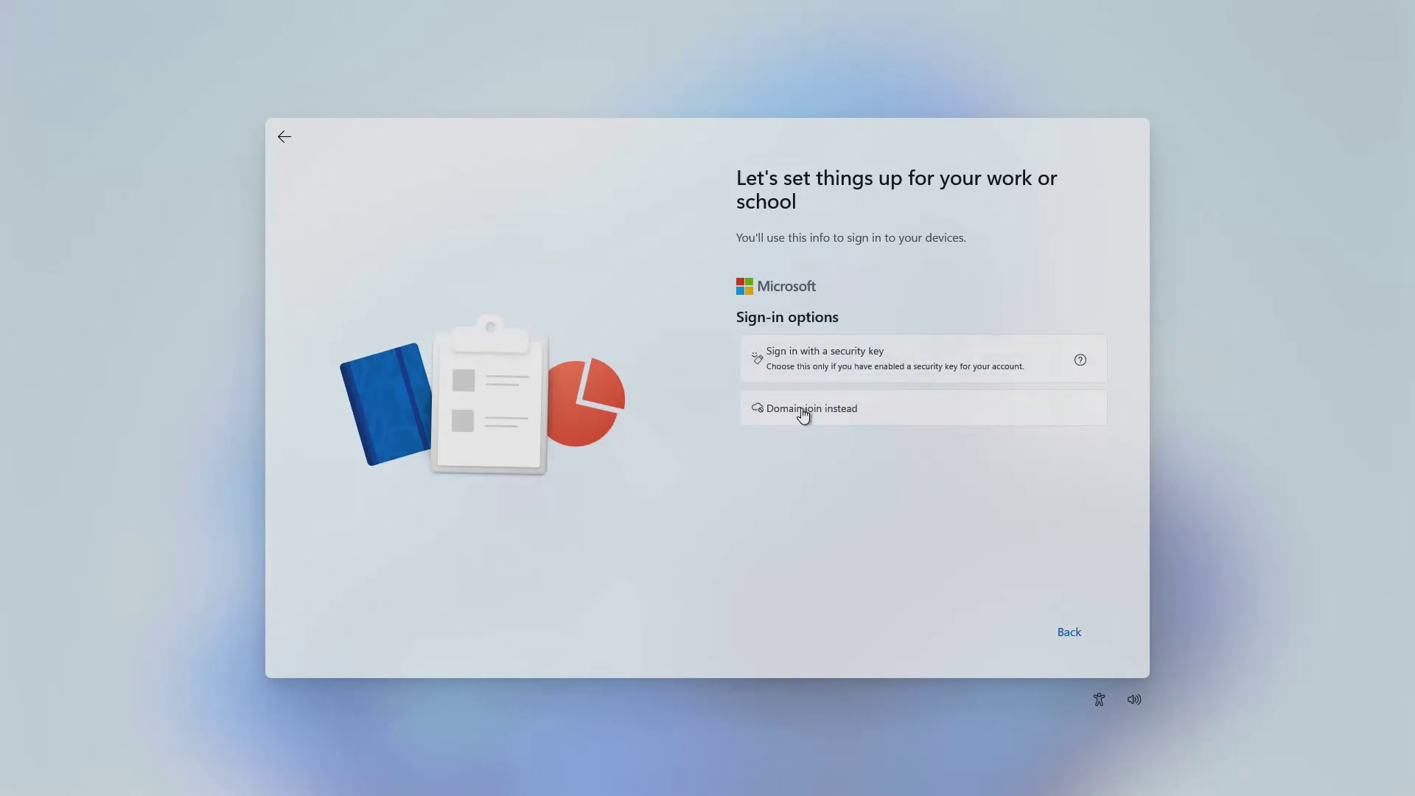
pyautogui.click(803, 413)
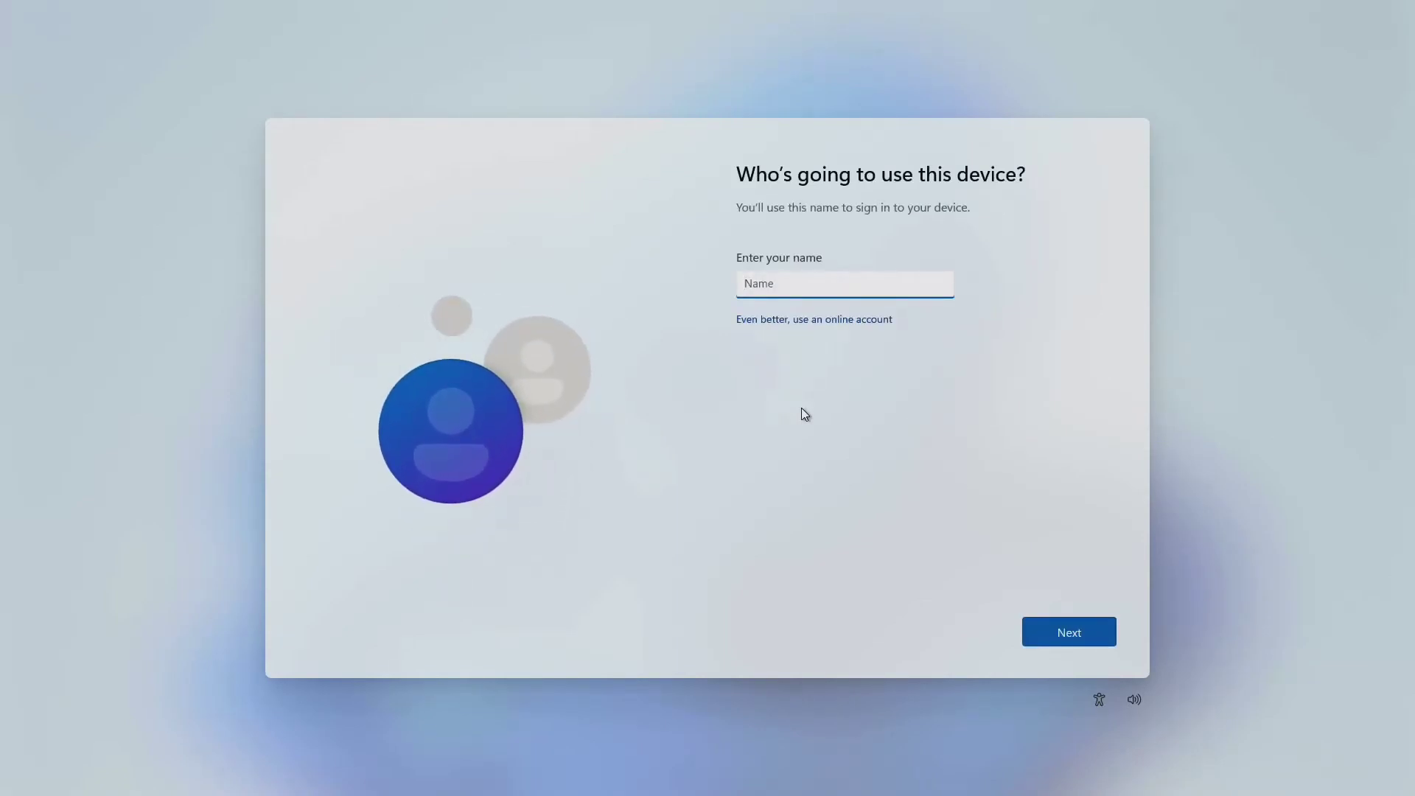
# - Enter a user name for the local account and continue with no password
pyautogui.write('Bubba')
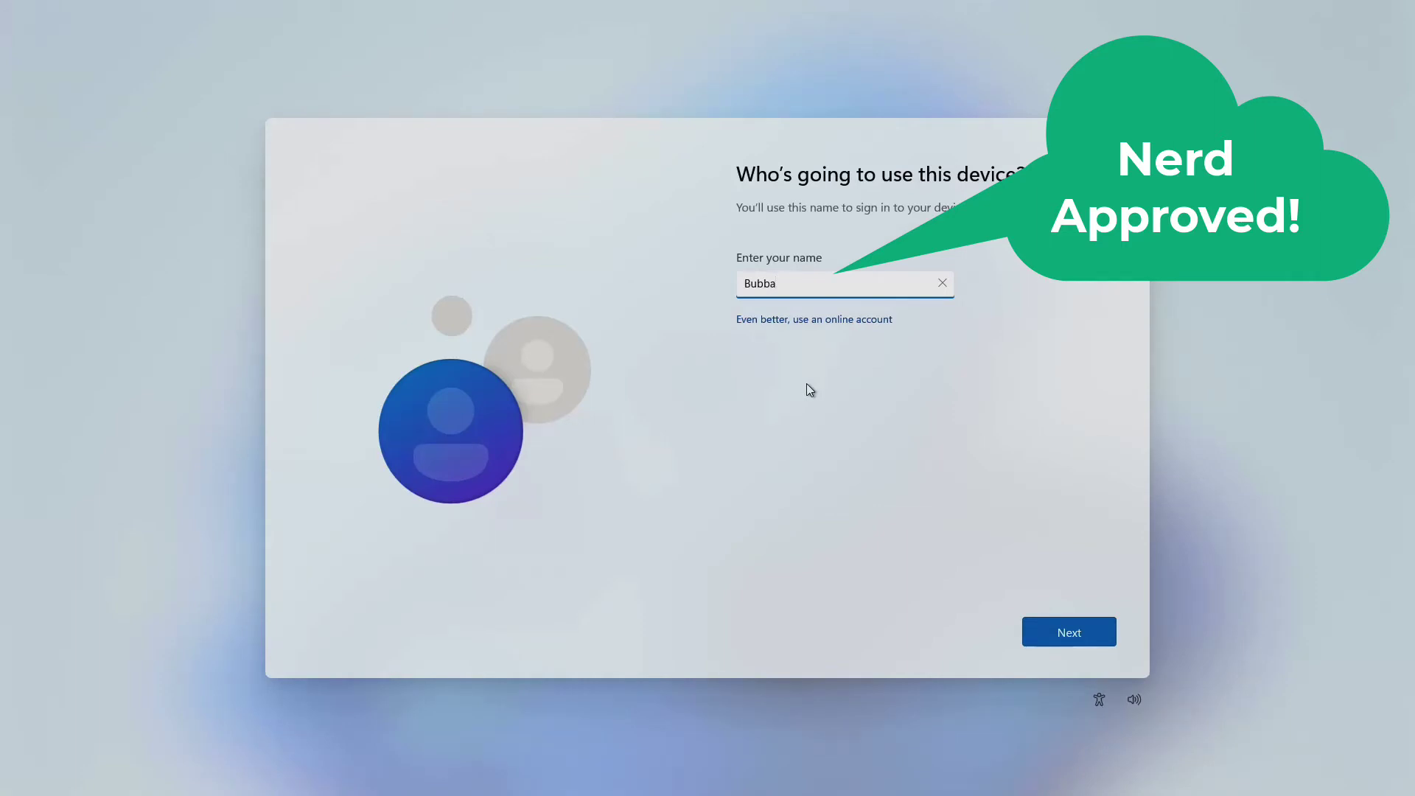
pyautogui.click(1061, 634)
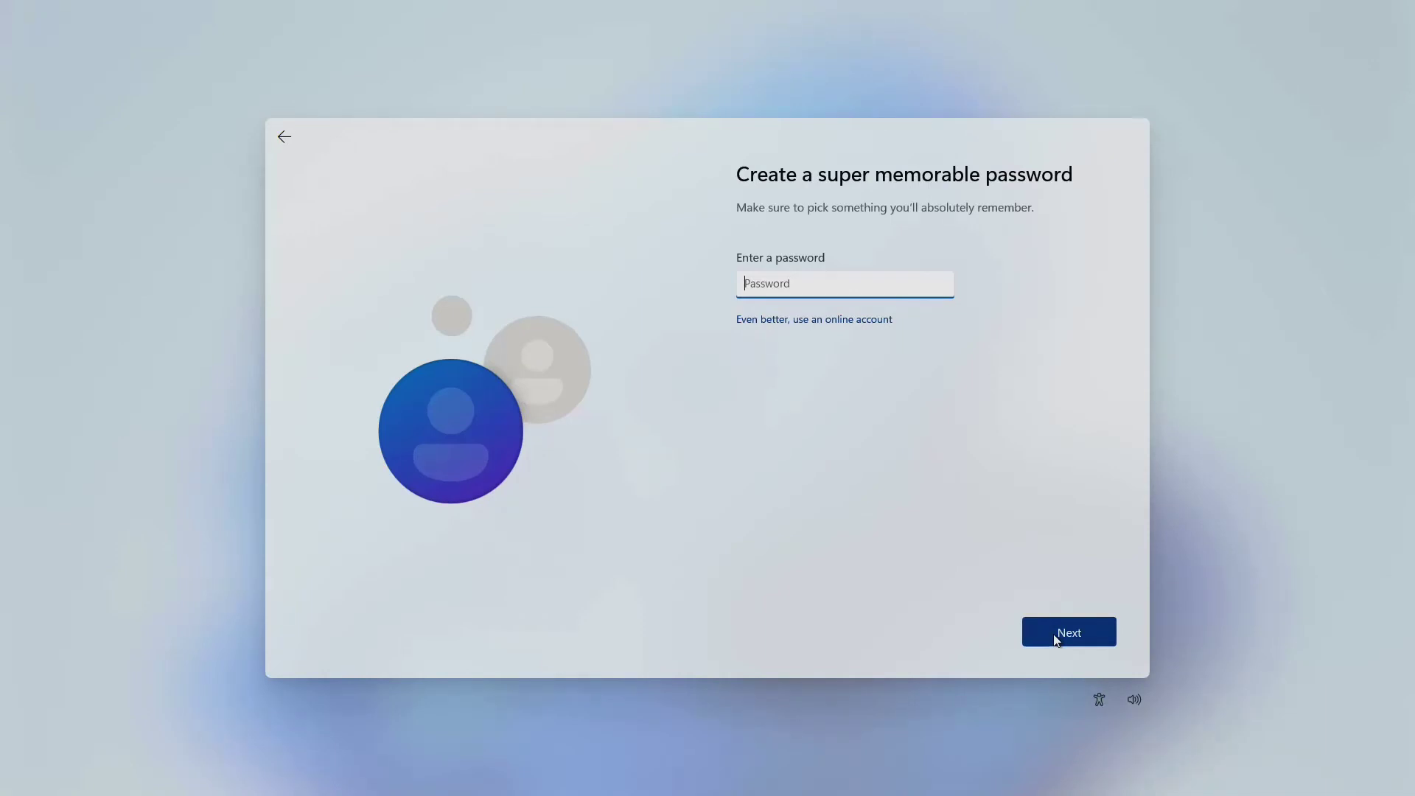
pyautogui.click(1056, 638)
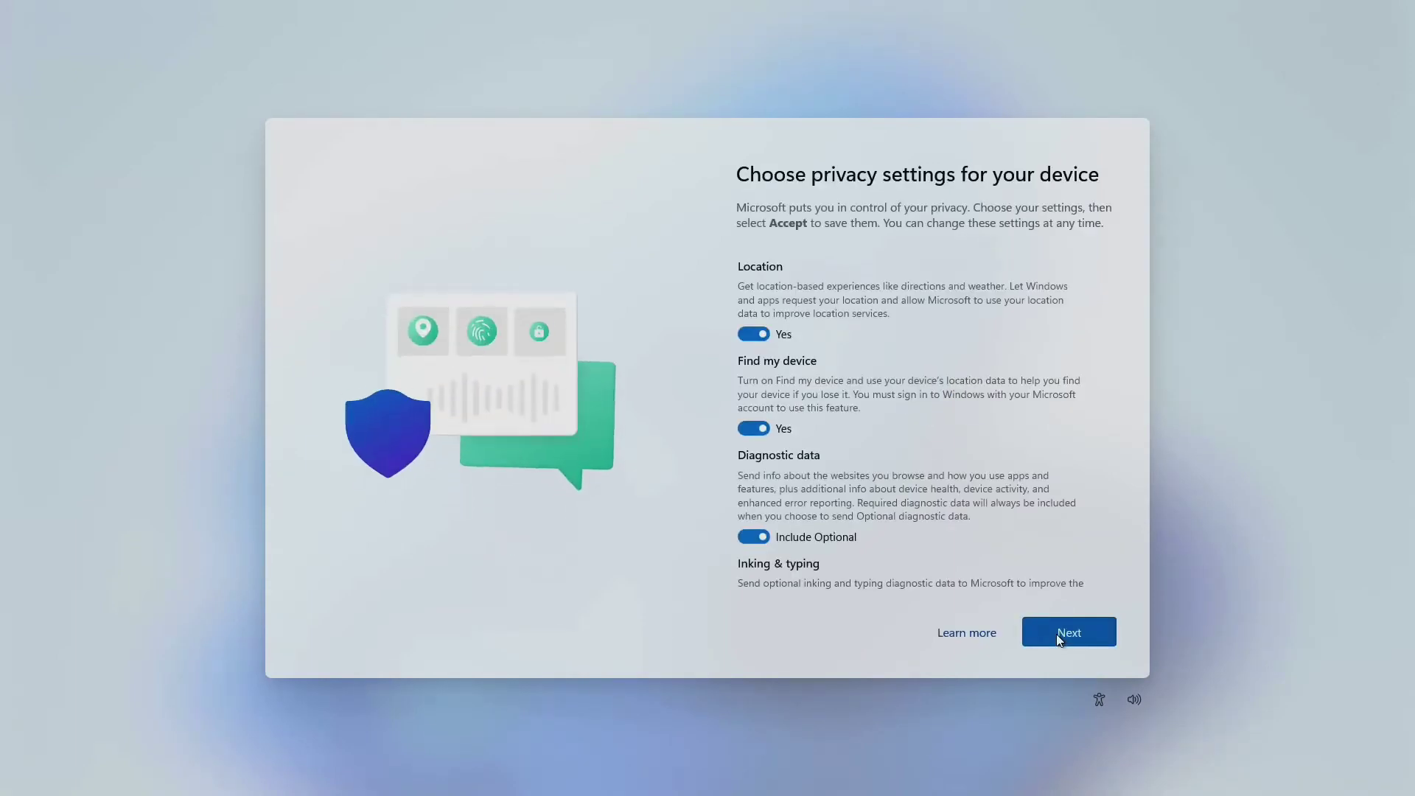
# - Scroll through the privacy settings toggles to review them
pyautogui.scroll(-4, 927, 328)
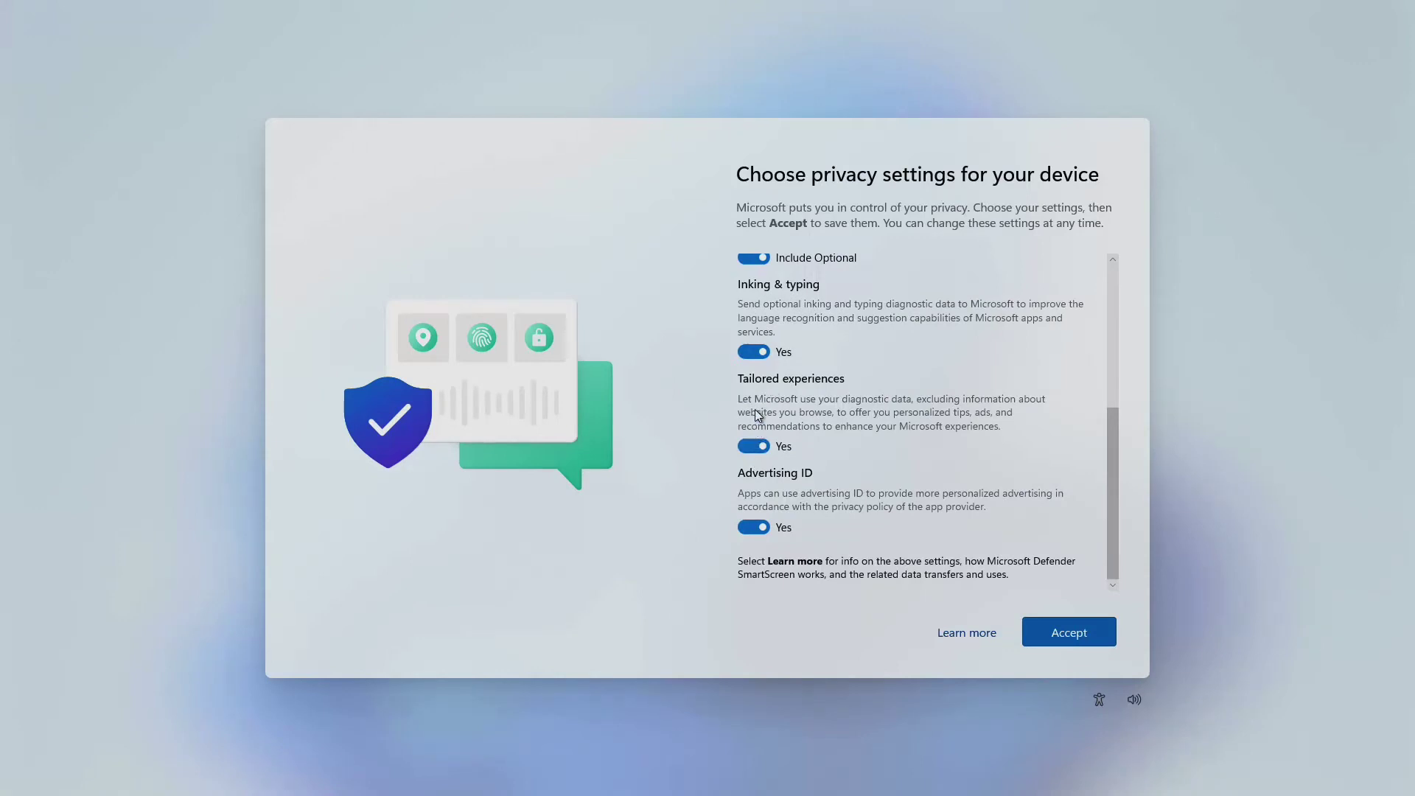
pyautogui.scroll(3, 859, 390)
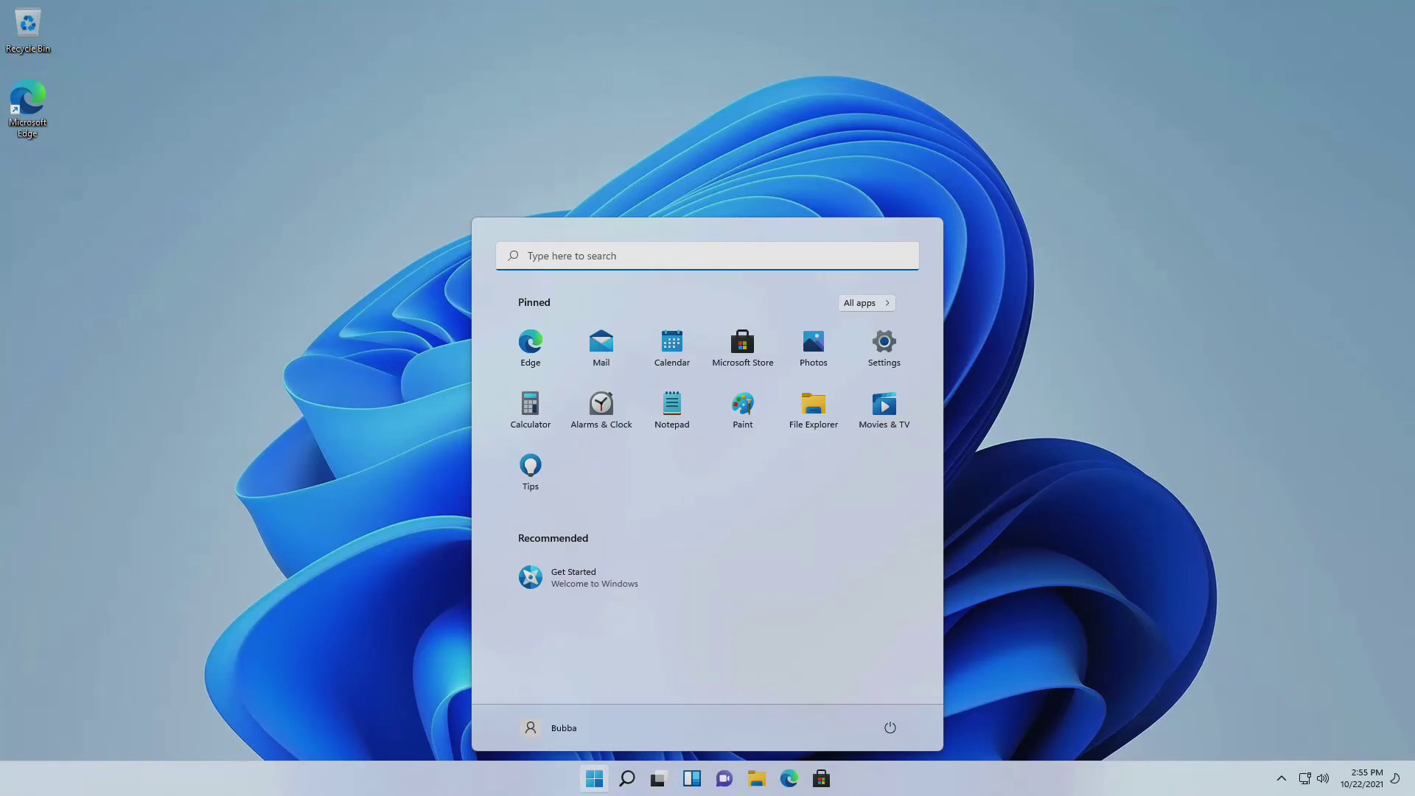
# - Check the new account and power options in Start, then bring up the taskbar context menu
pyautogui.click(533, 730)
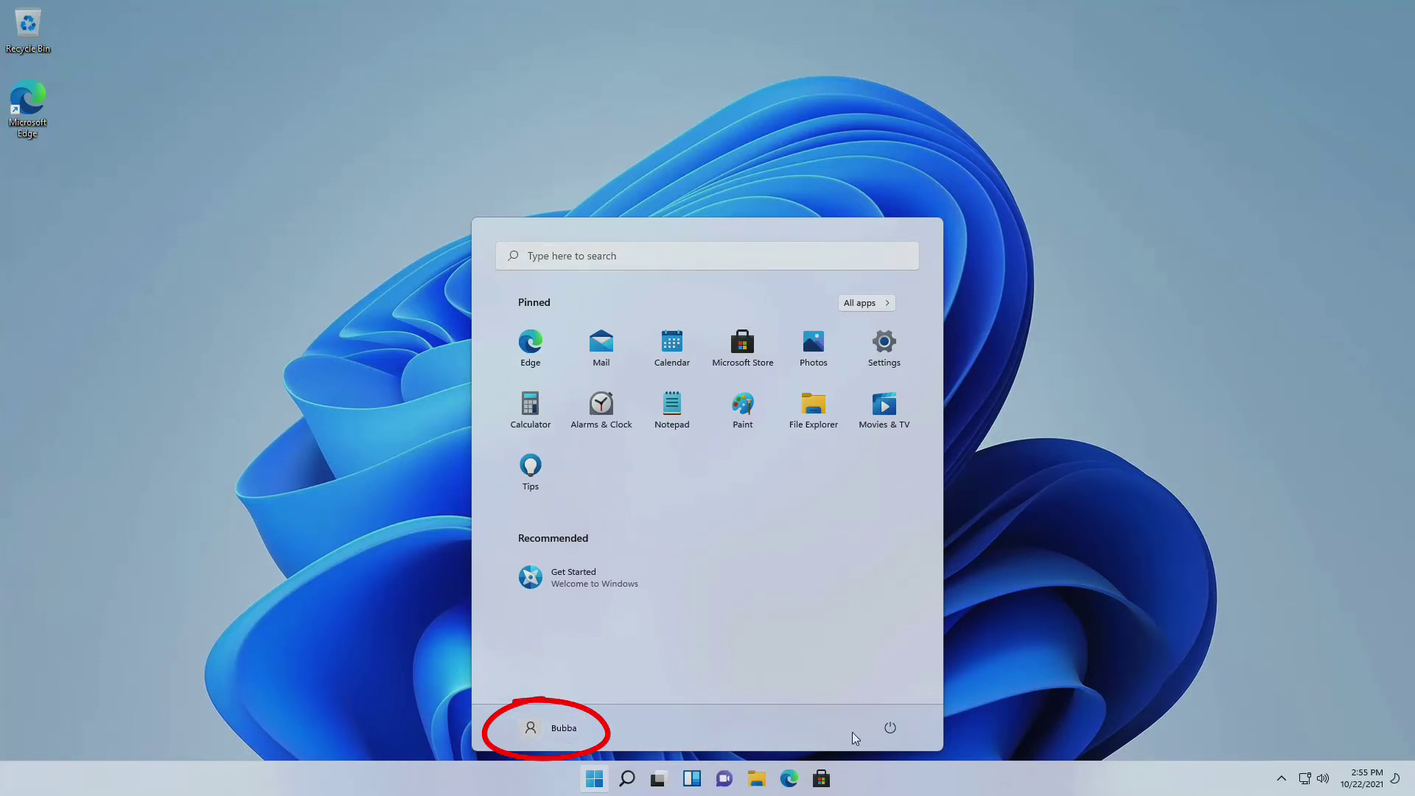
pyautogui.click(890, 729)
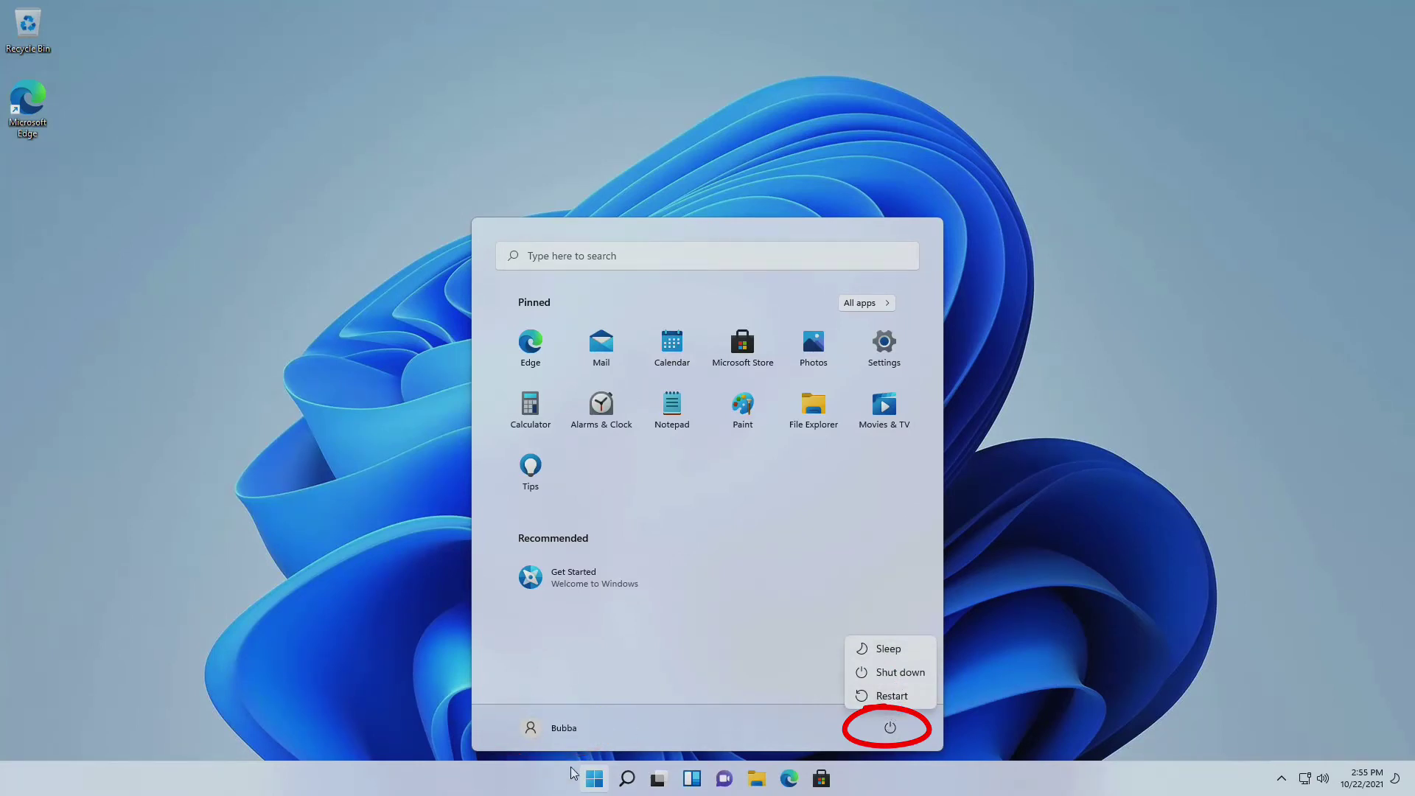
pyautogui.click(593, 786)
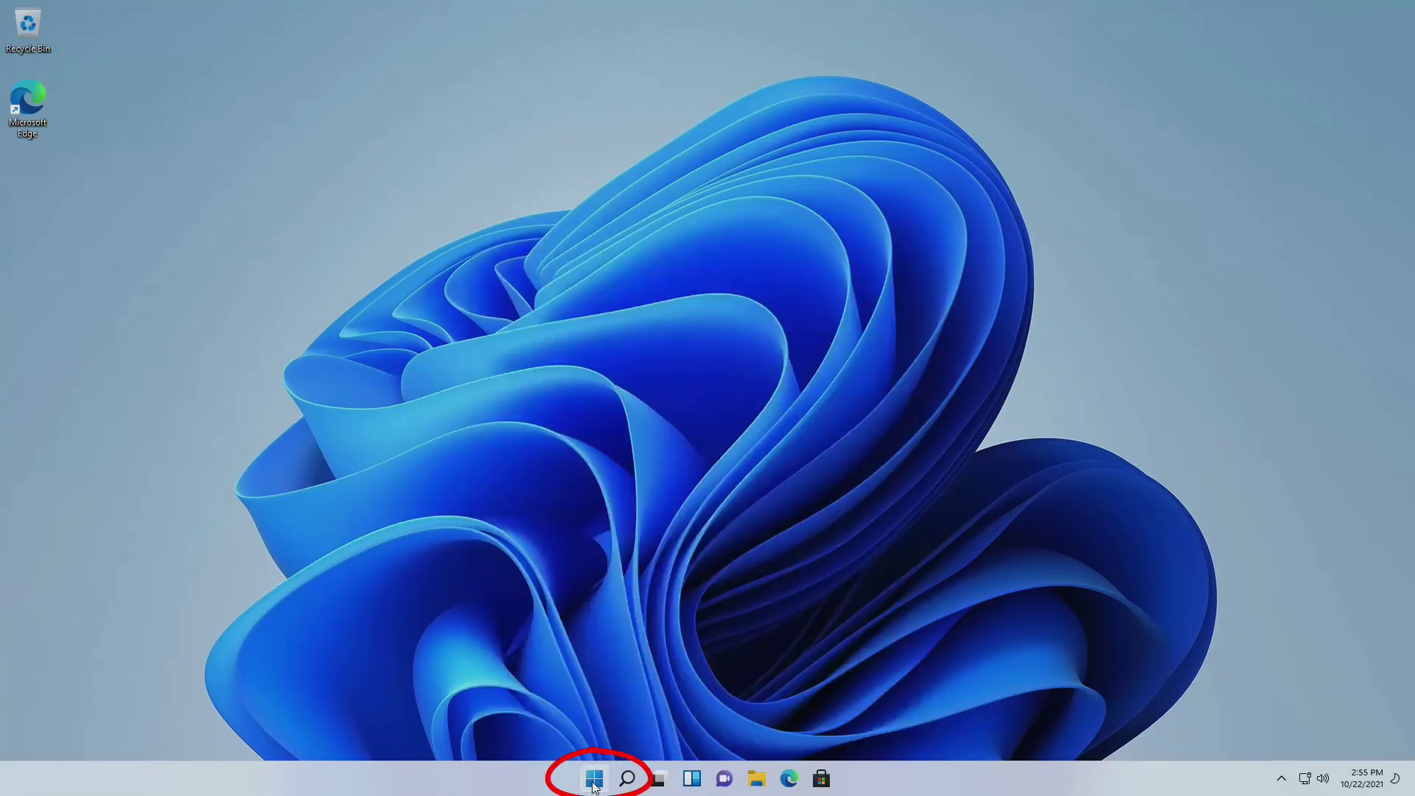
pyautogui.rightClick(521, 782)
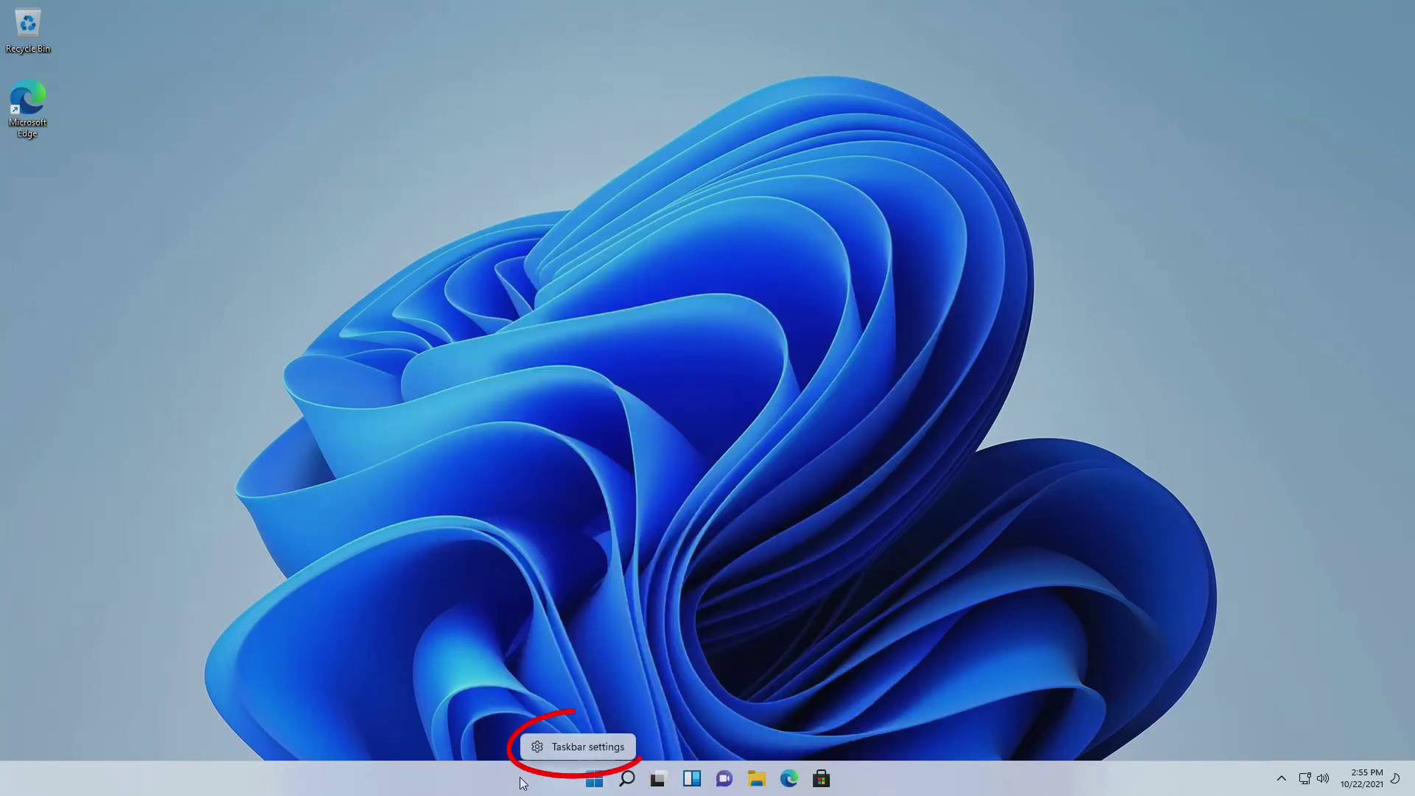
pyautogui.click(561, 747)
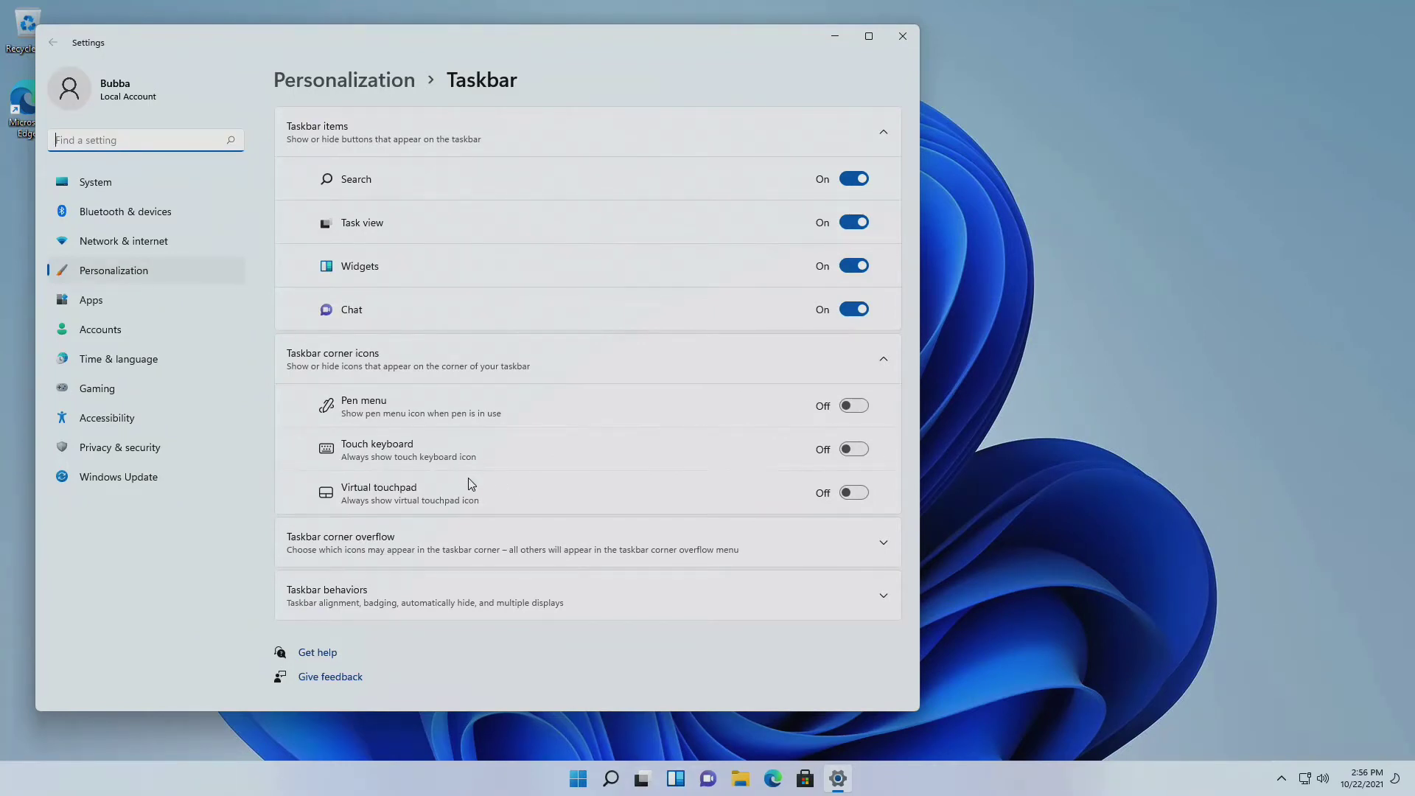
pyautogui.click(380, 594)
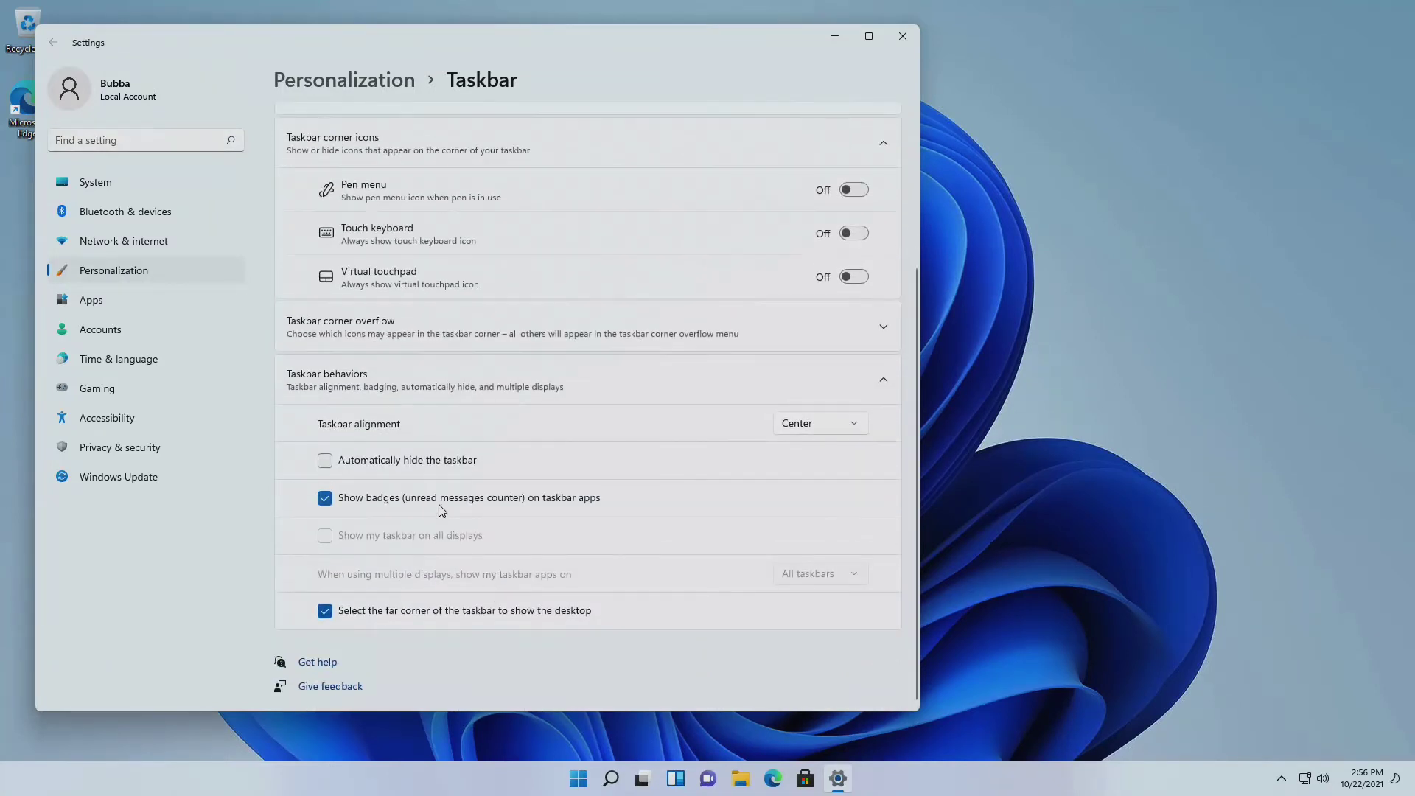
pyautogui.scroll(3, 439, 508)
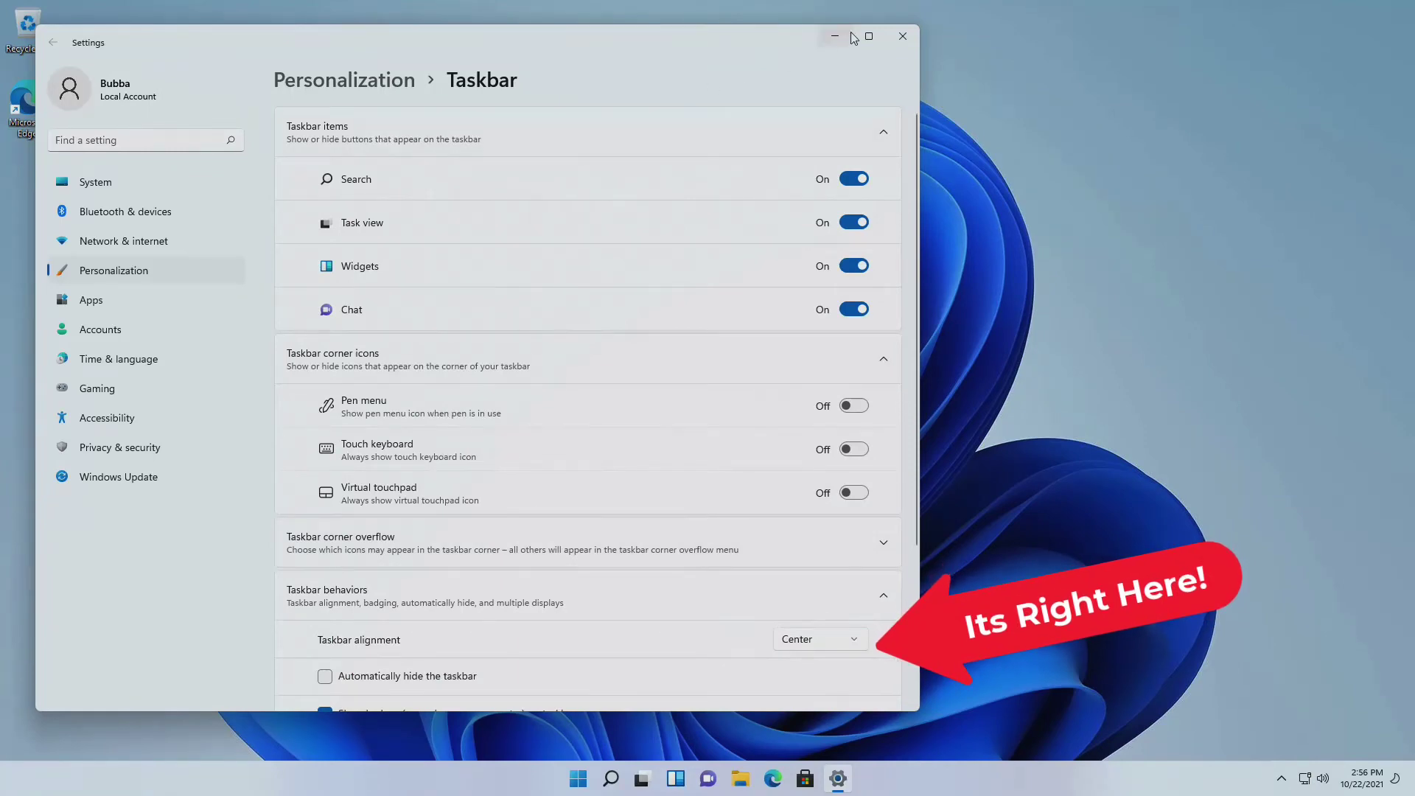
pyautogui.click(902, 36)
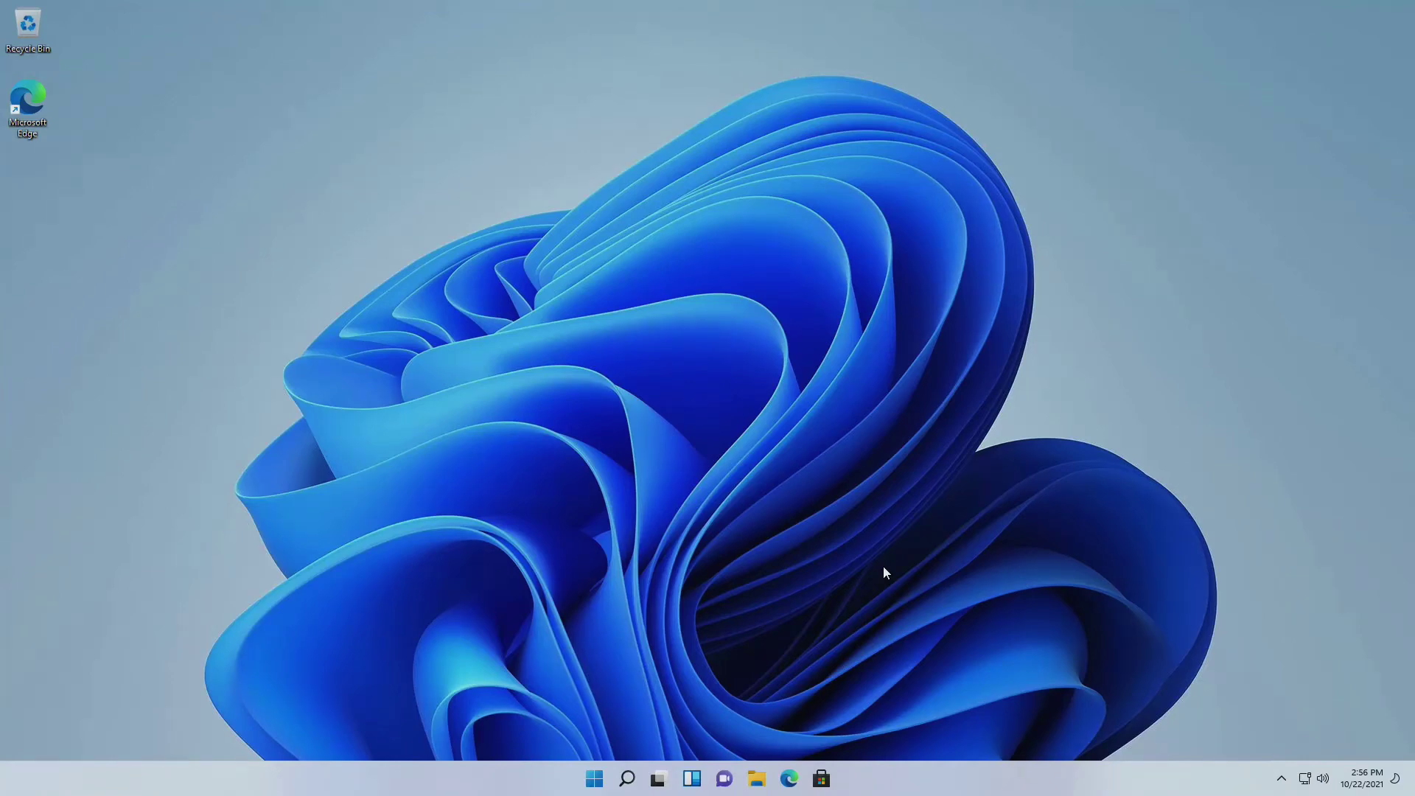
# - Open the Windows Update page in Settings
pyautogui.click(594, 781)
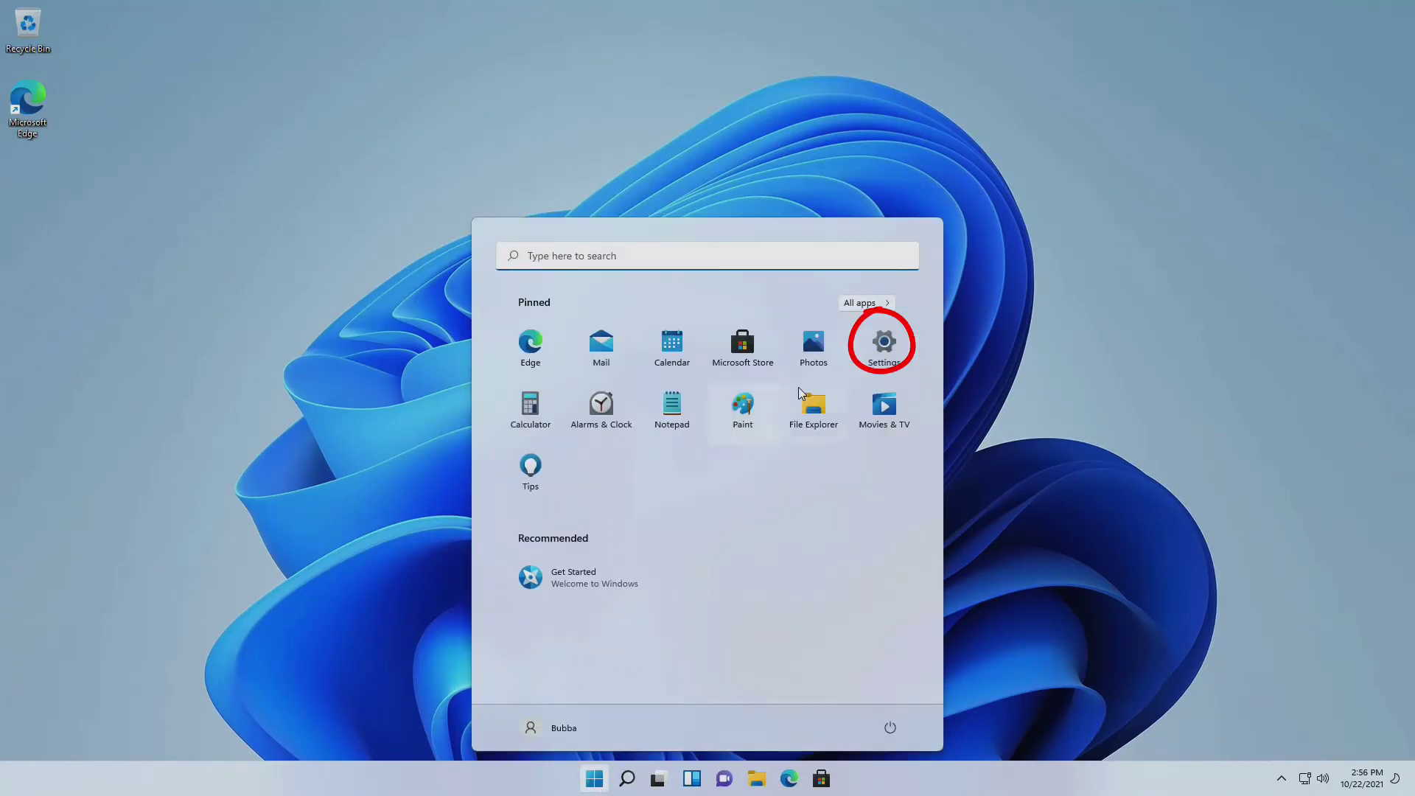
pyautogui.click(884, 343)
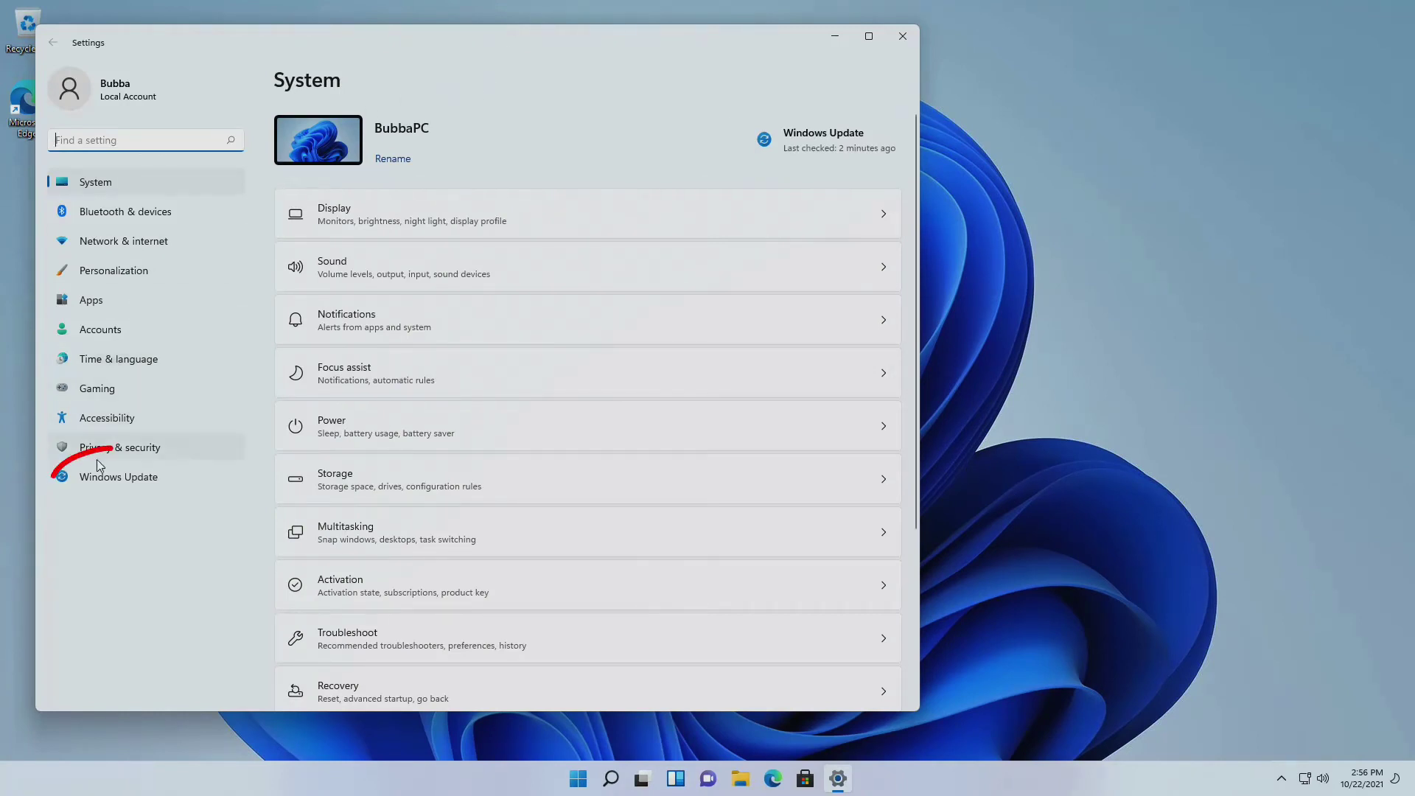
pyautogui.click(120, 477)
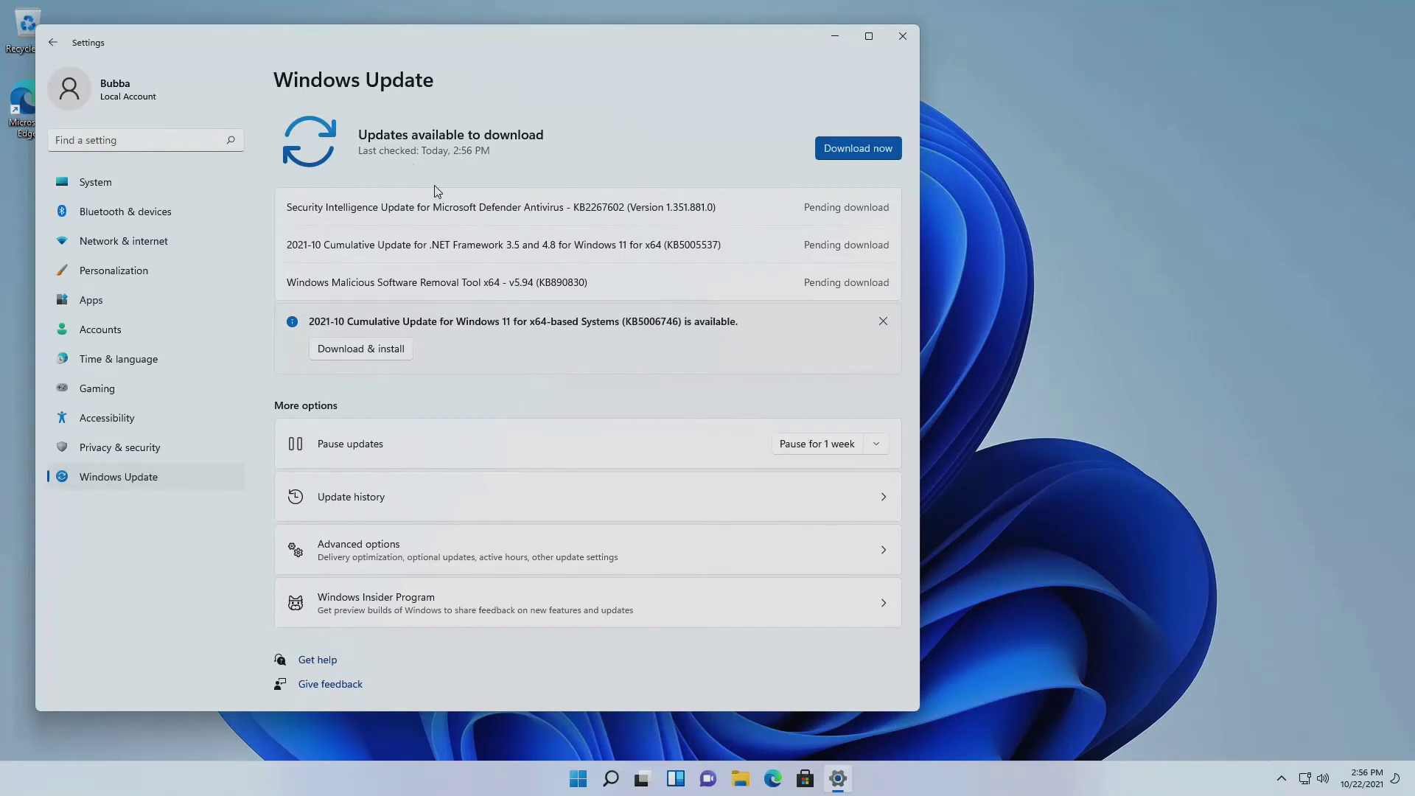
# - Review Optional updates under Advanced options, then download the three pending updates
pyautogui.click(376, 553)
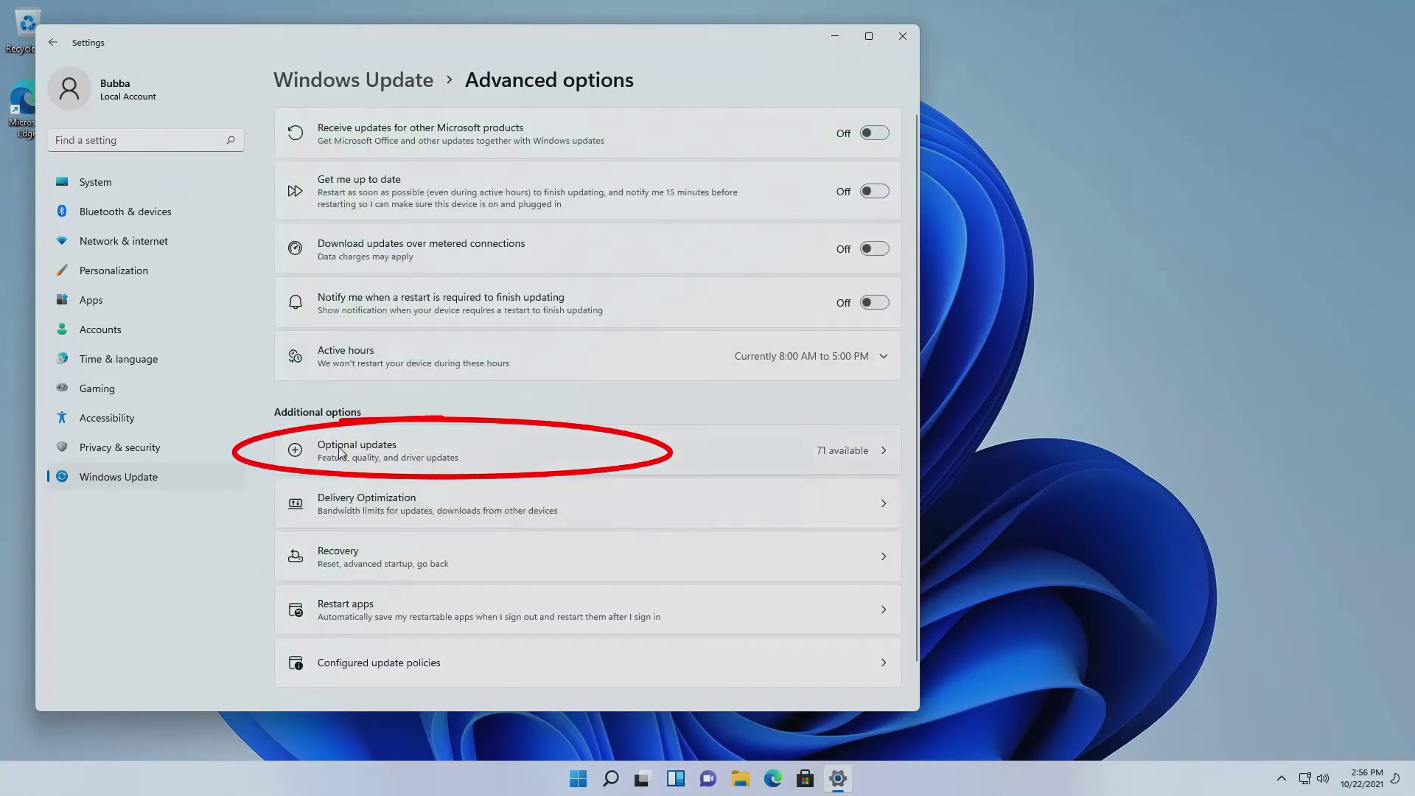
pyautogui.click(457, 447)
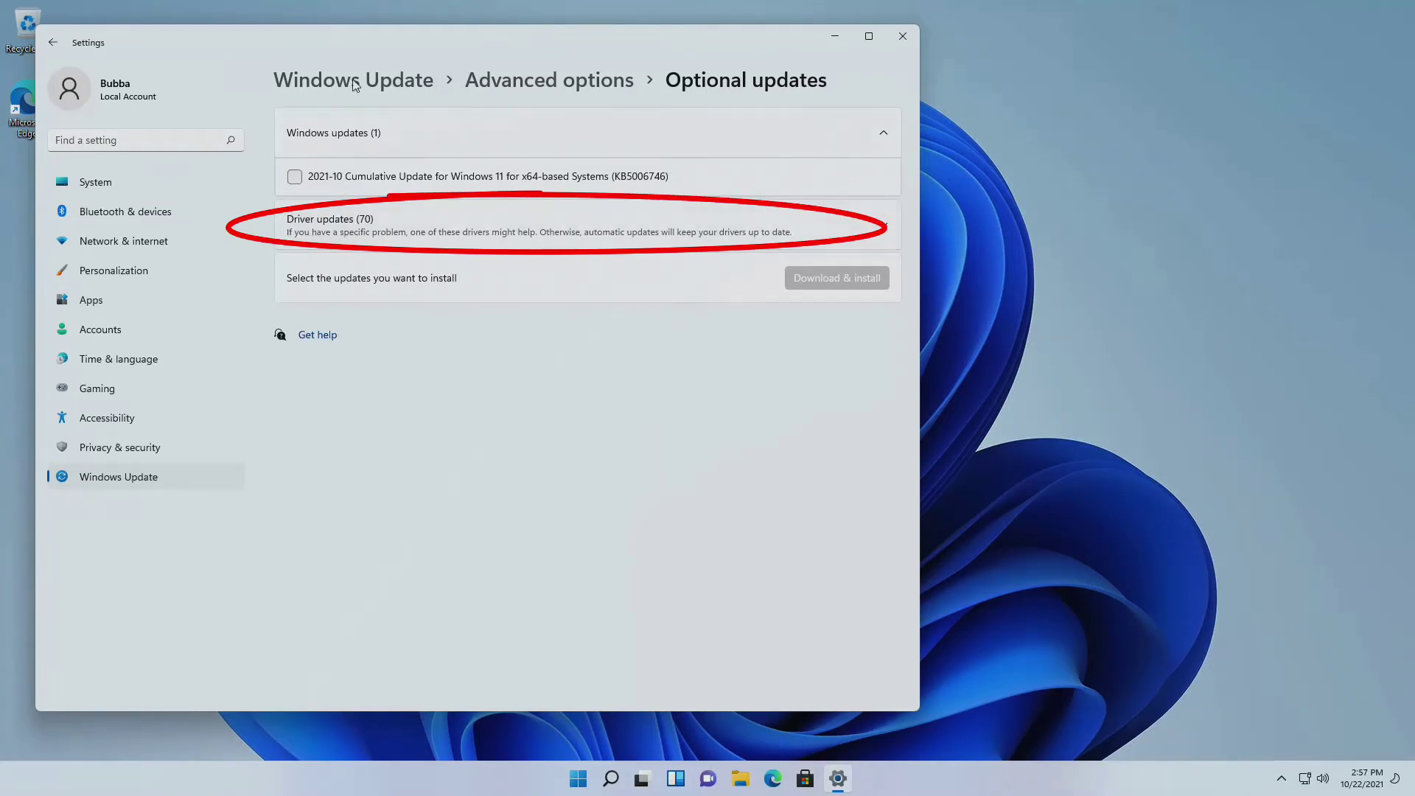
pyautogui.click(53, 43)
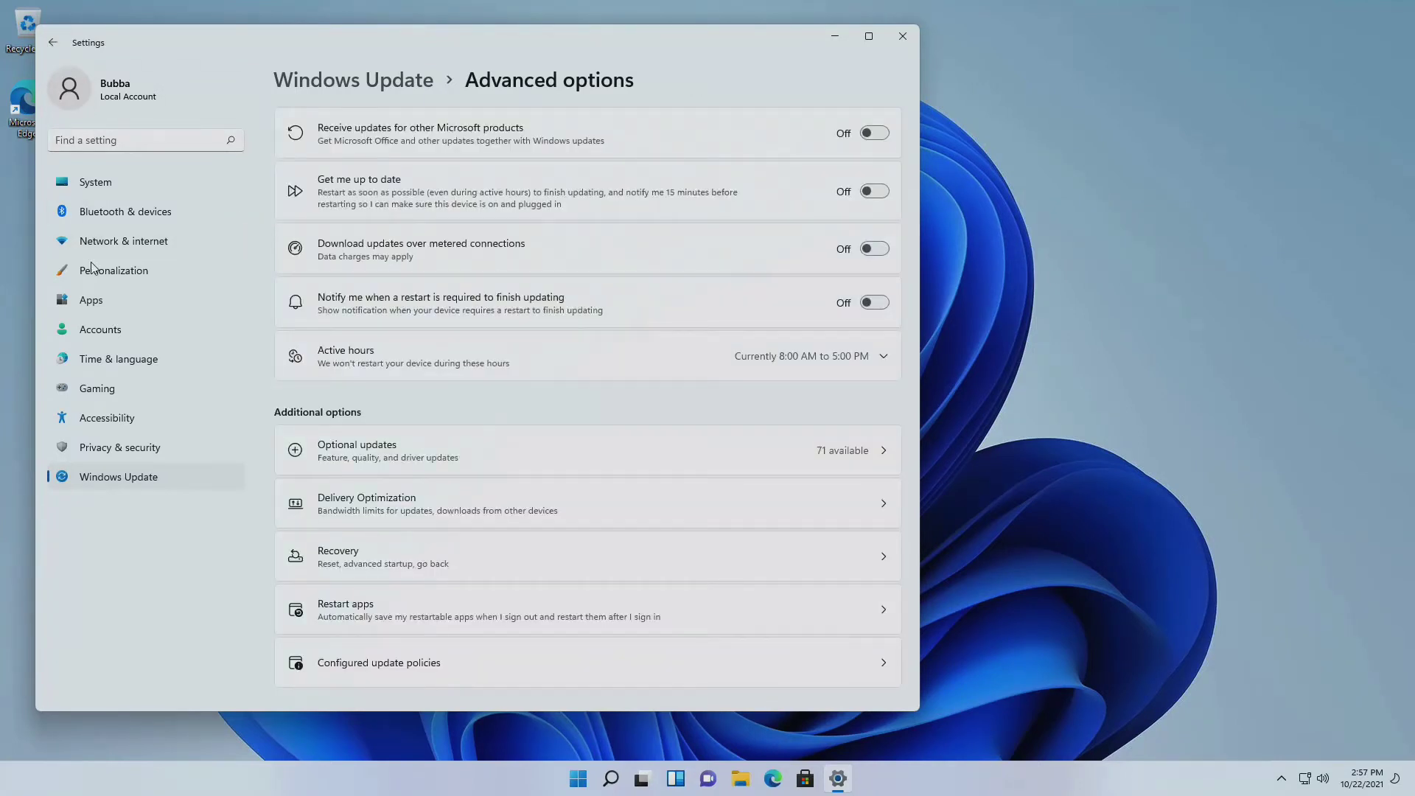
pyautogui.click(87, 481)
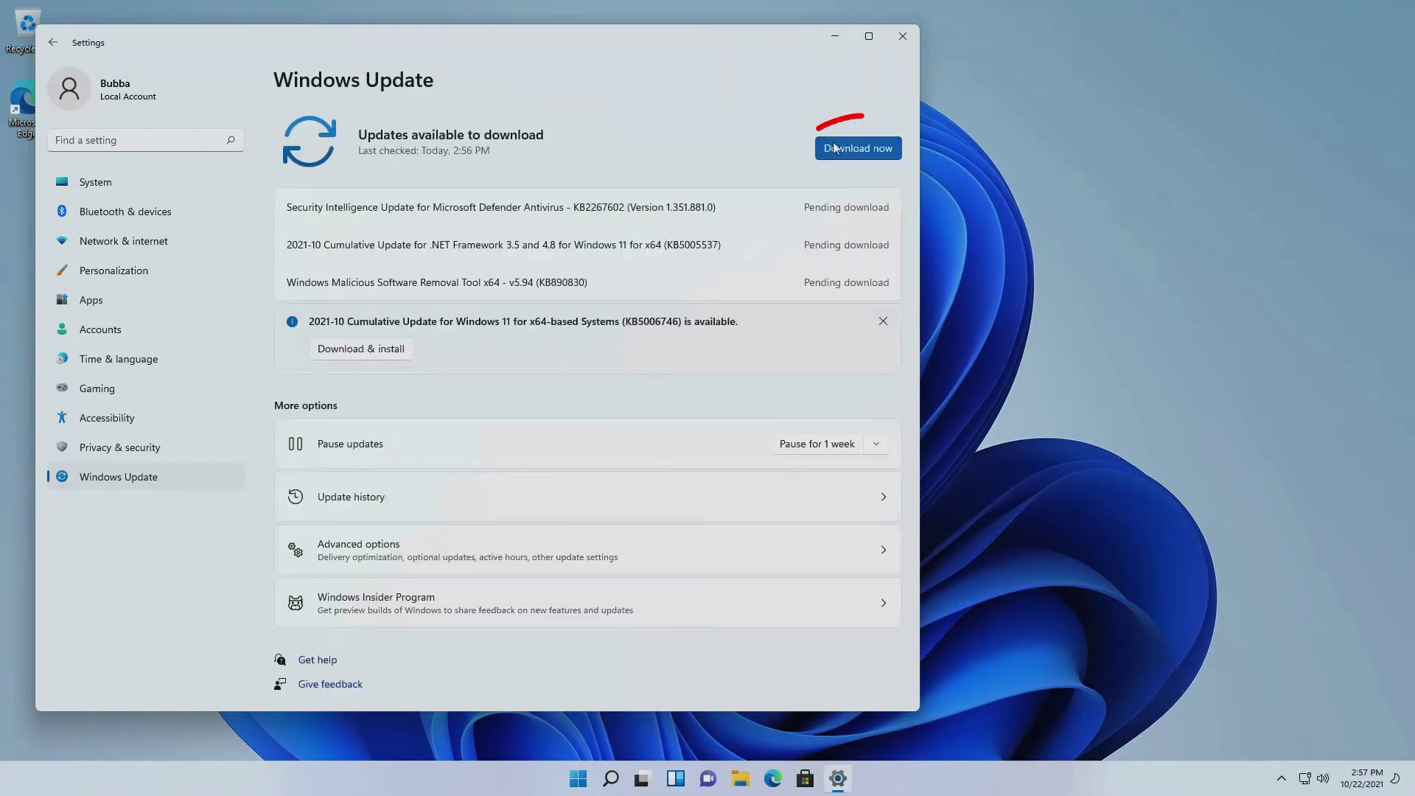
pyautogui.click(840, 150)
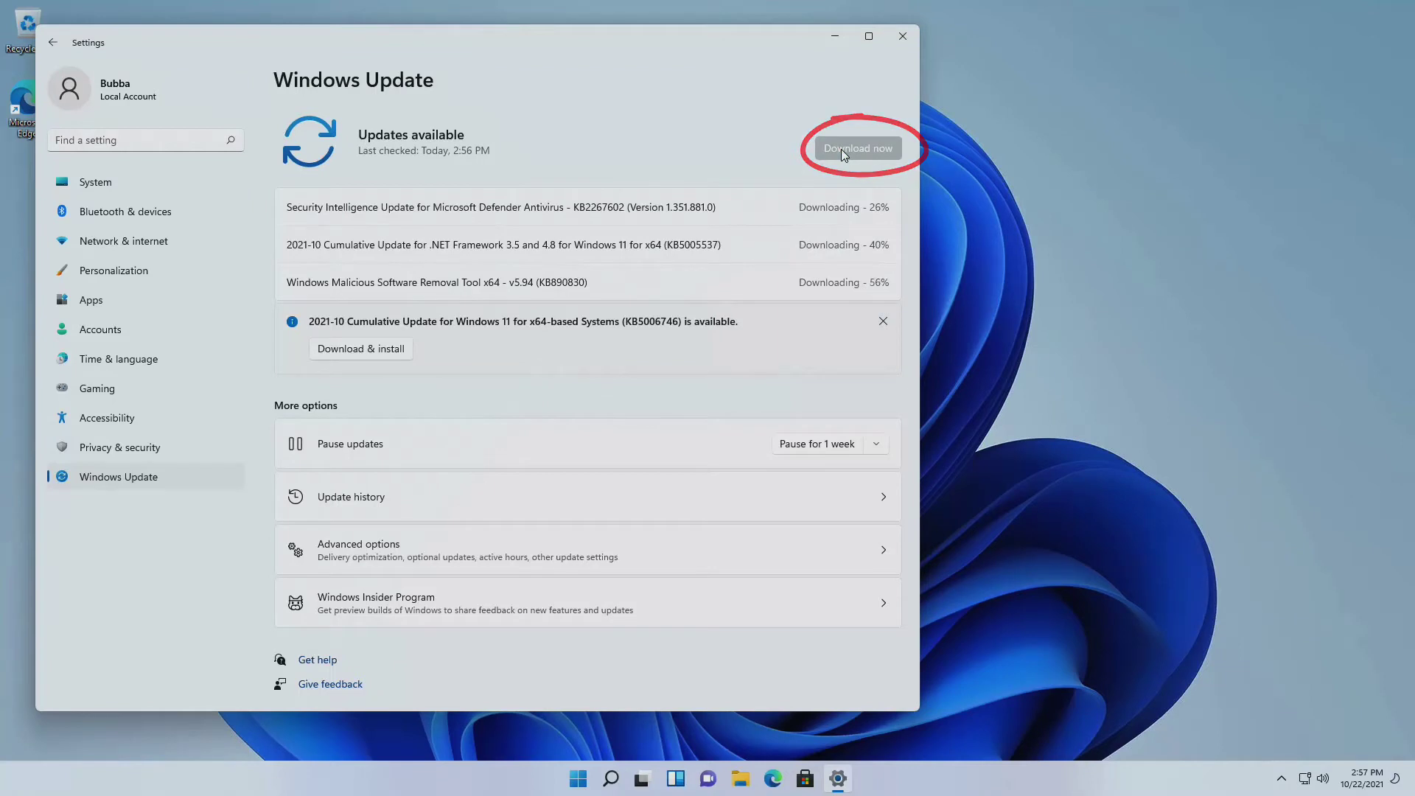
# - Search 'device' to open Device Manager, move it beside Settings, and scroll Other devices
pyautogui.click(611, 779)
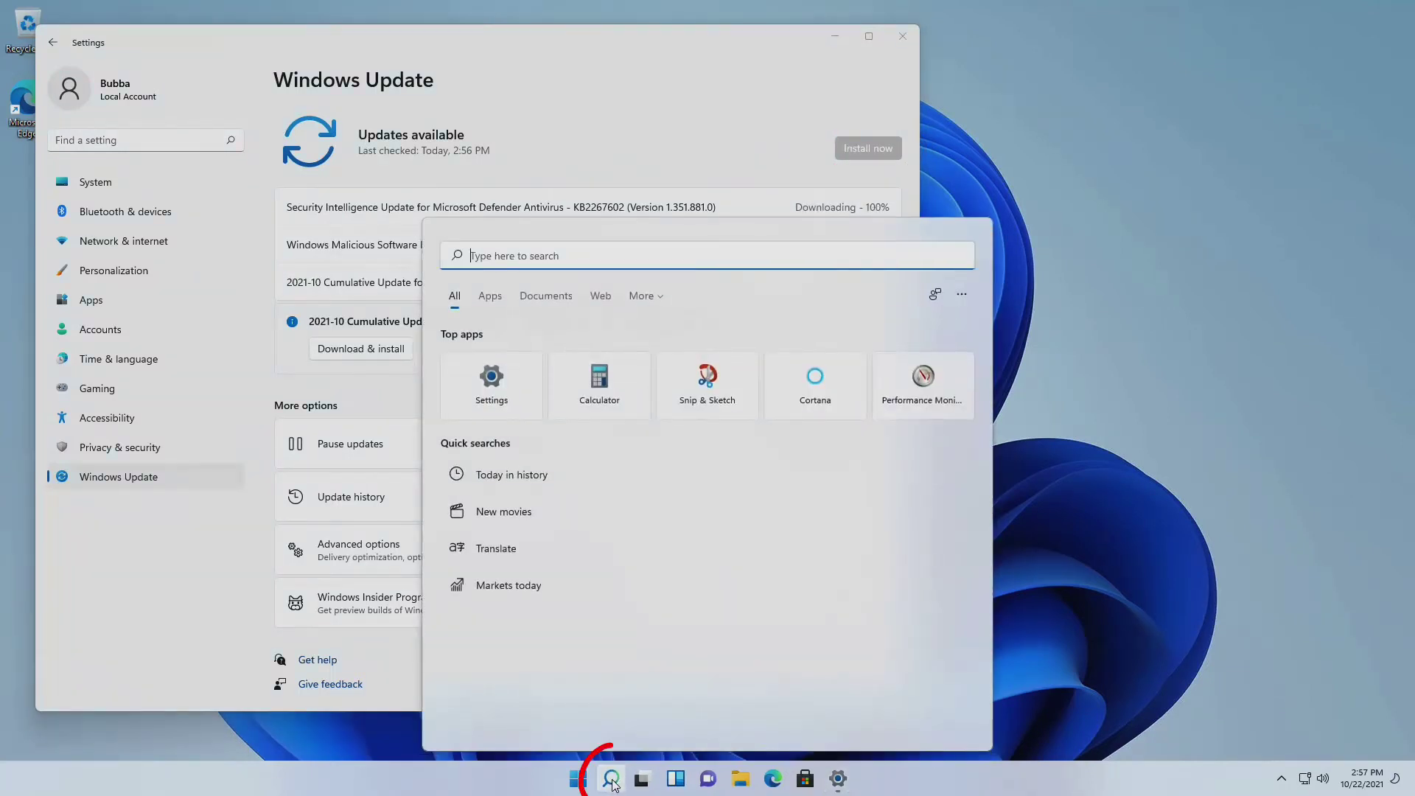
pyautogui.write('device')
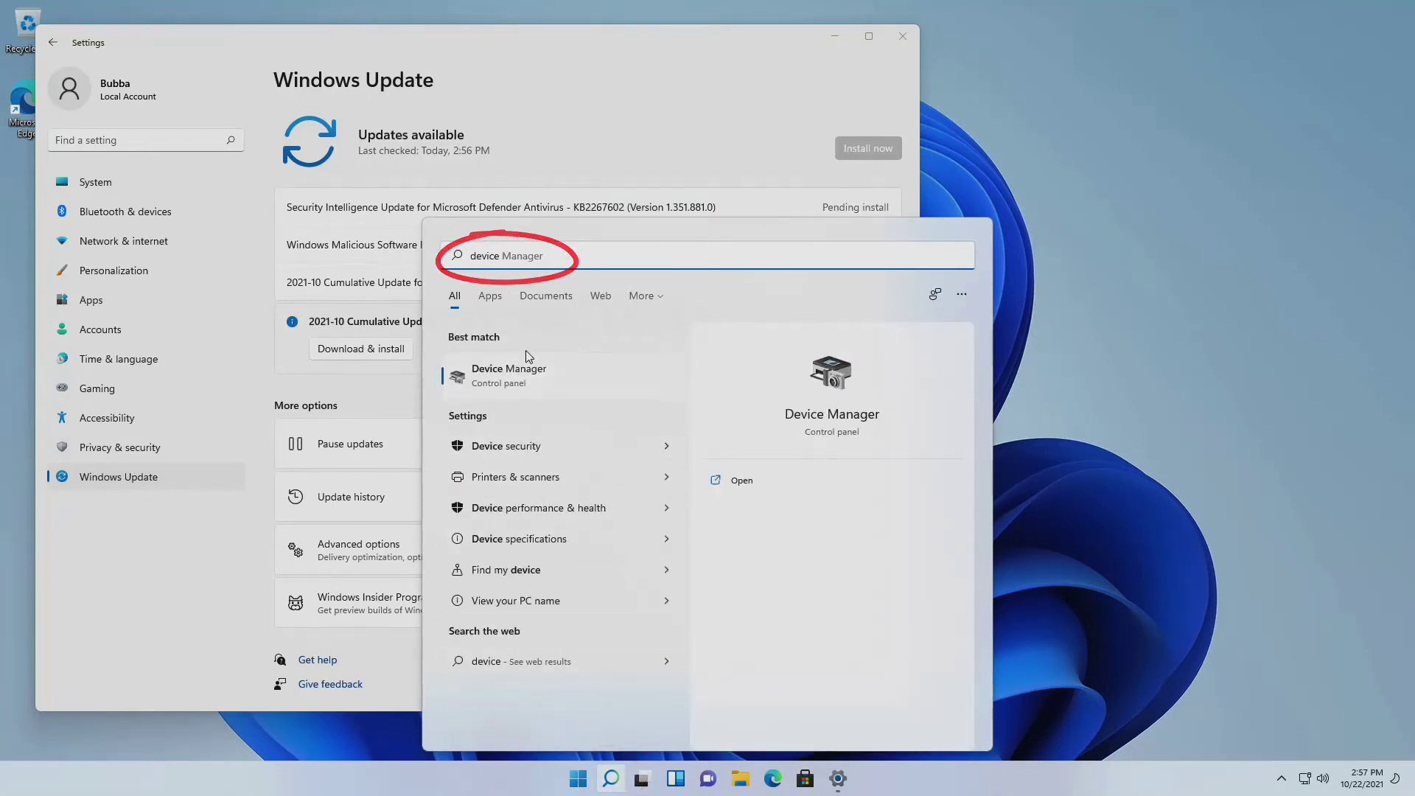
pyautogui.click(533, 377)
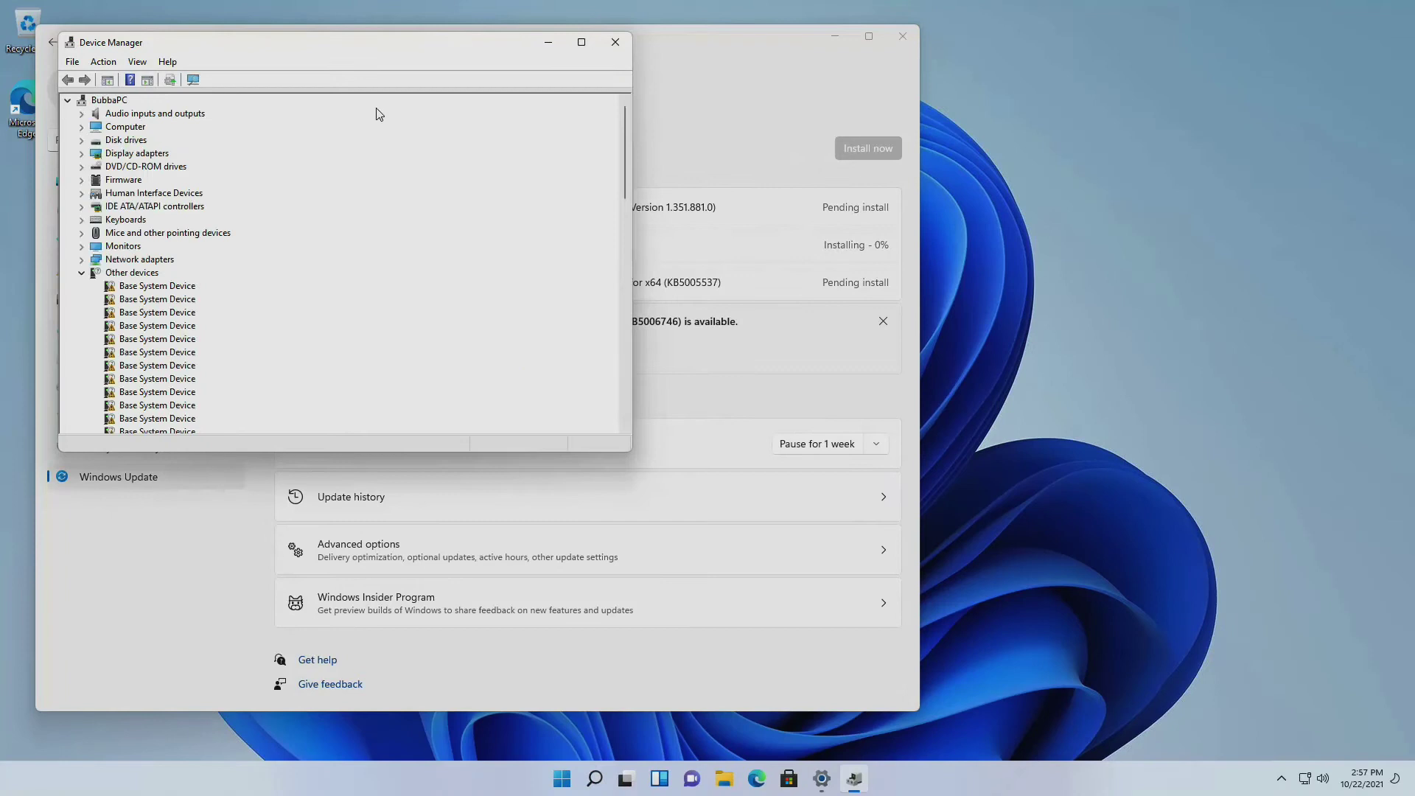
pyautogui.moveTo(300, 44); pyautogui.dragTo(1093, 70)
pyautogui.scroll(-12, 936, 343)
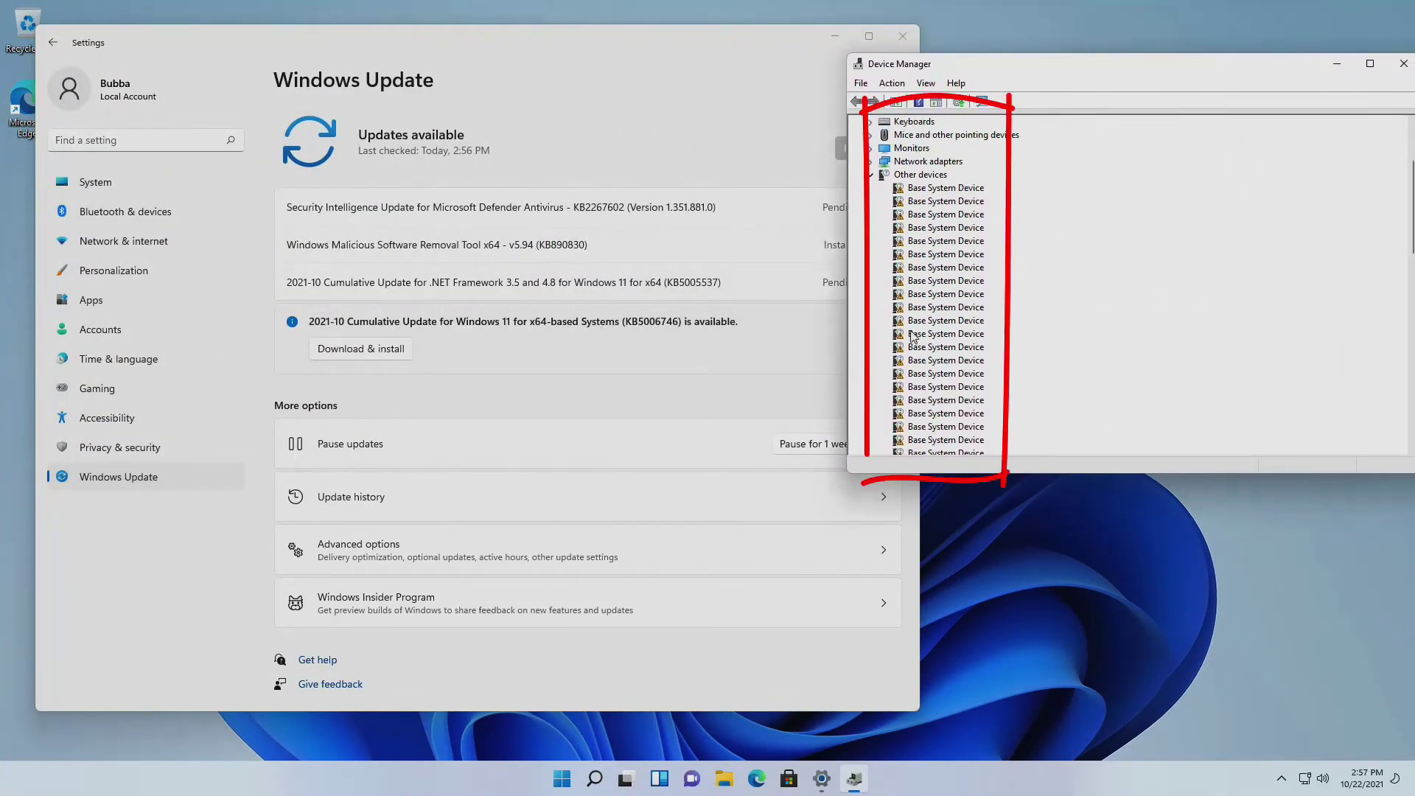
pyautogui.scroll(-3, 920, 339)
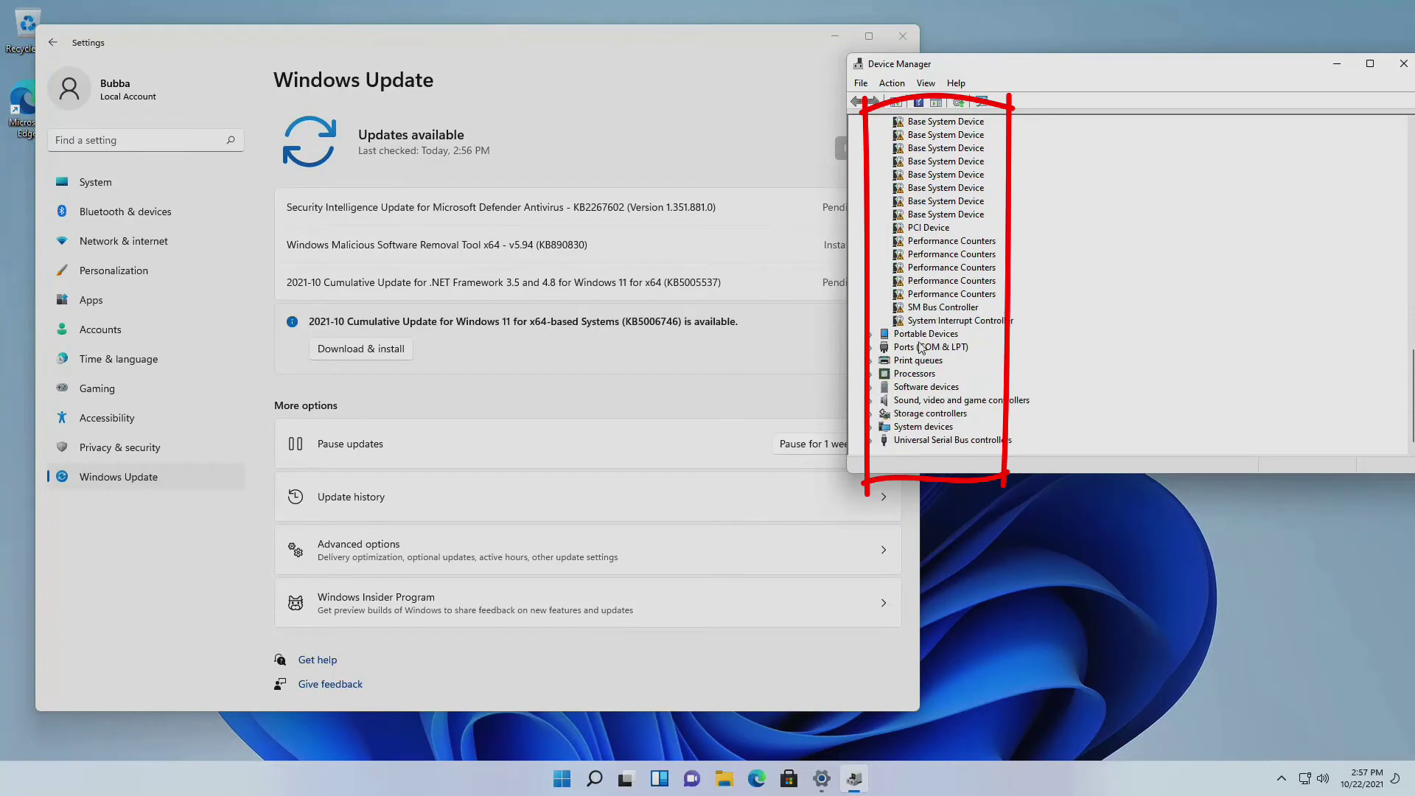
pyautogui.scroll(5, 929, 339)
pyautogui.scroll(4, 932, 338)
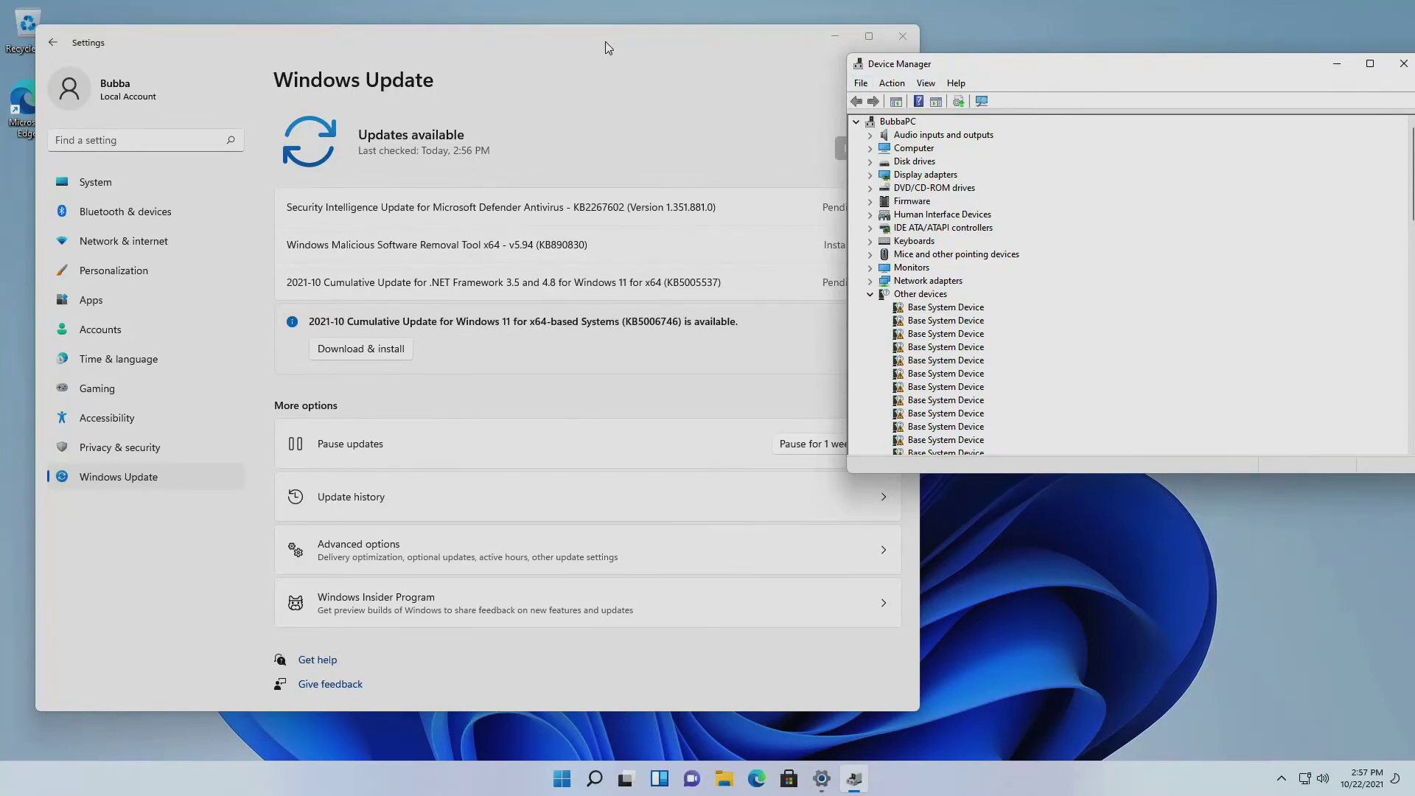
# - Snap Settings to the left half and Device Manager to the right using Snap Layouts
pyautogui.moveTo(606, 44); pyautogui.dragTo(587, 42)
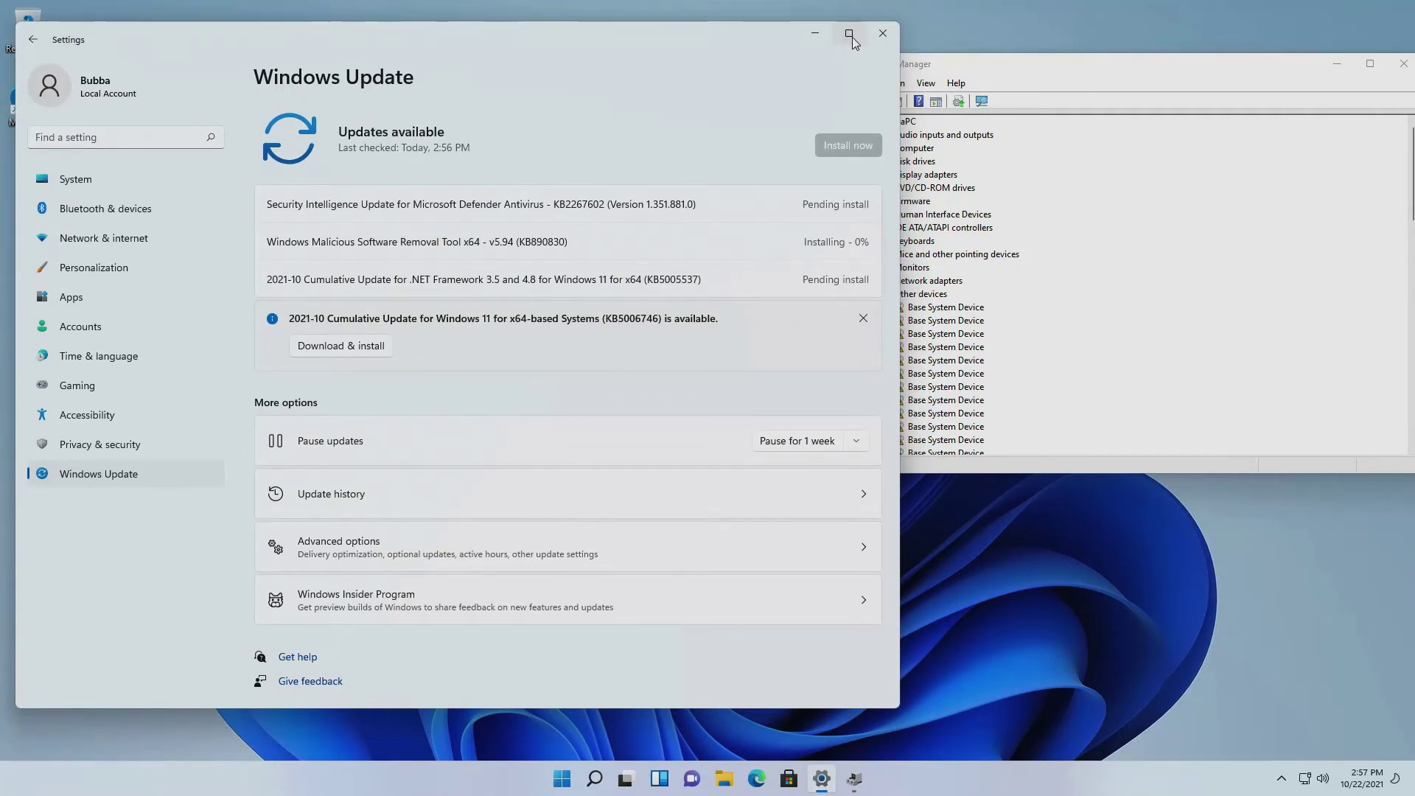
pyautogui.moveTo(849, 34)
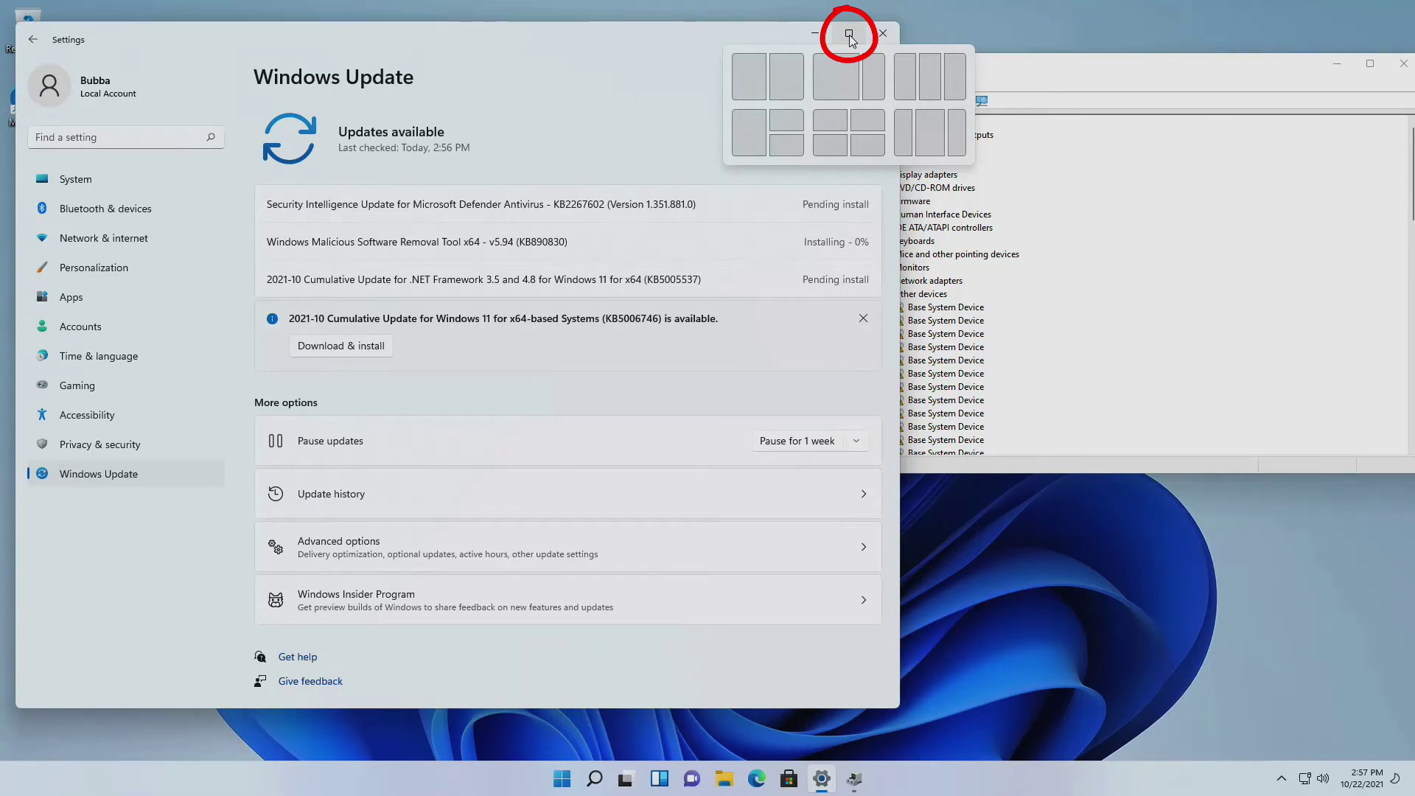
pyautogui.click(747, 138)
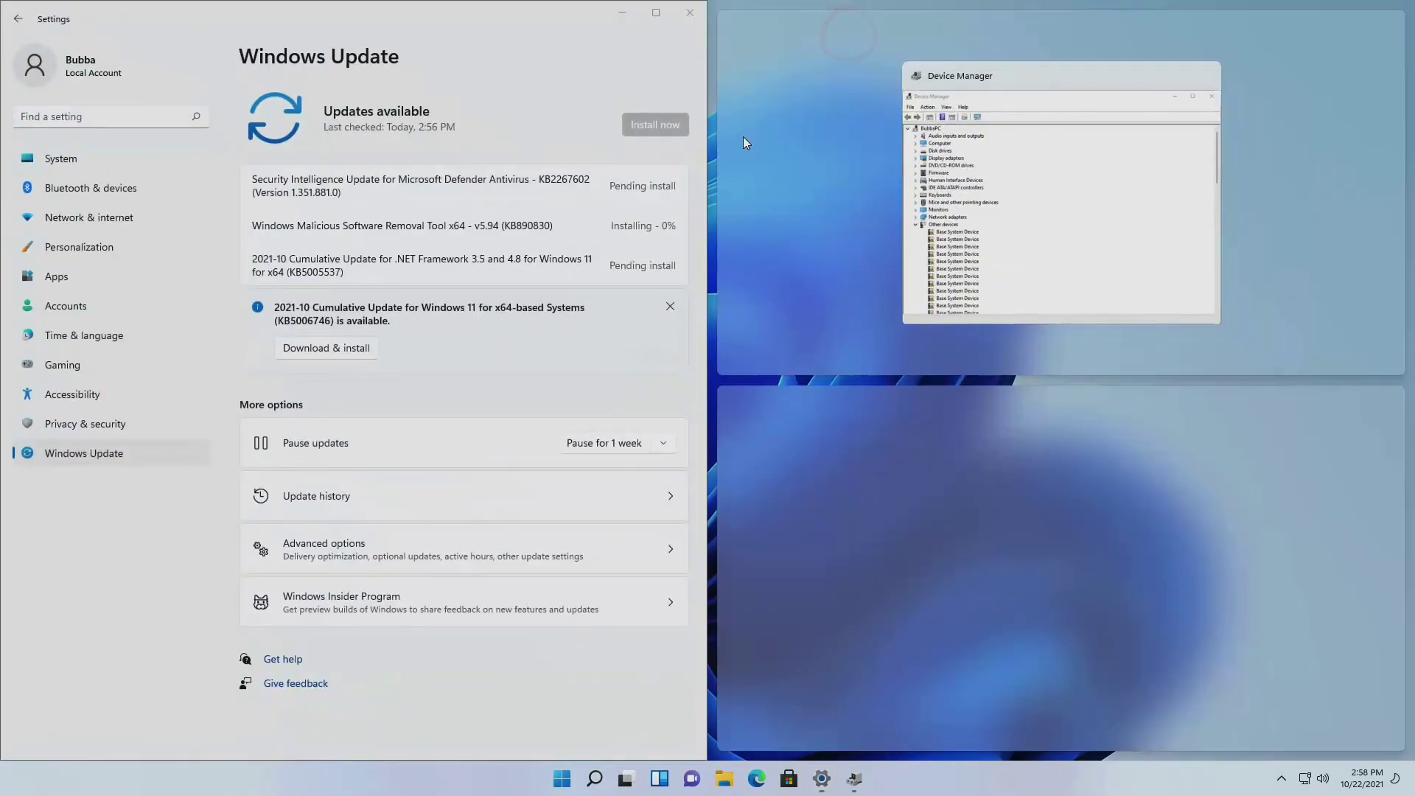
pyautogui.click(1102, 150)
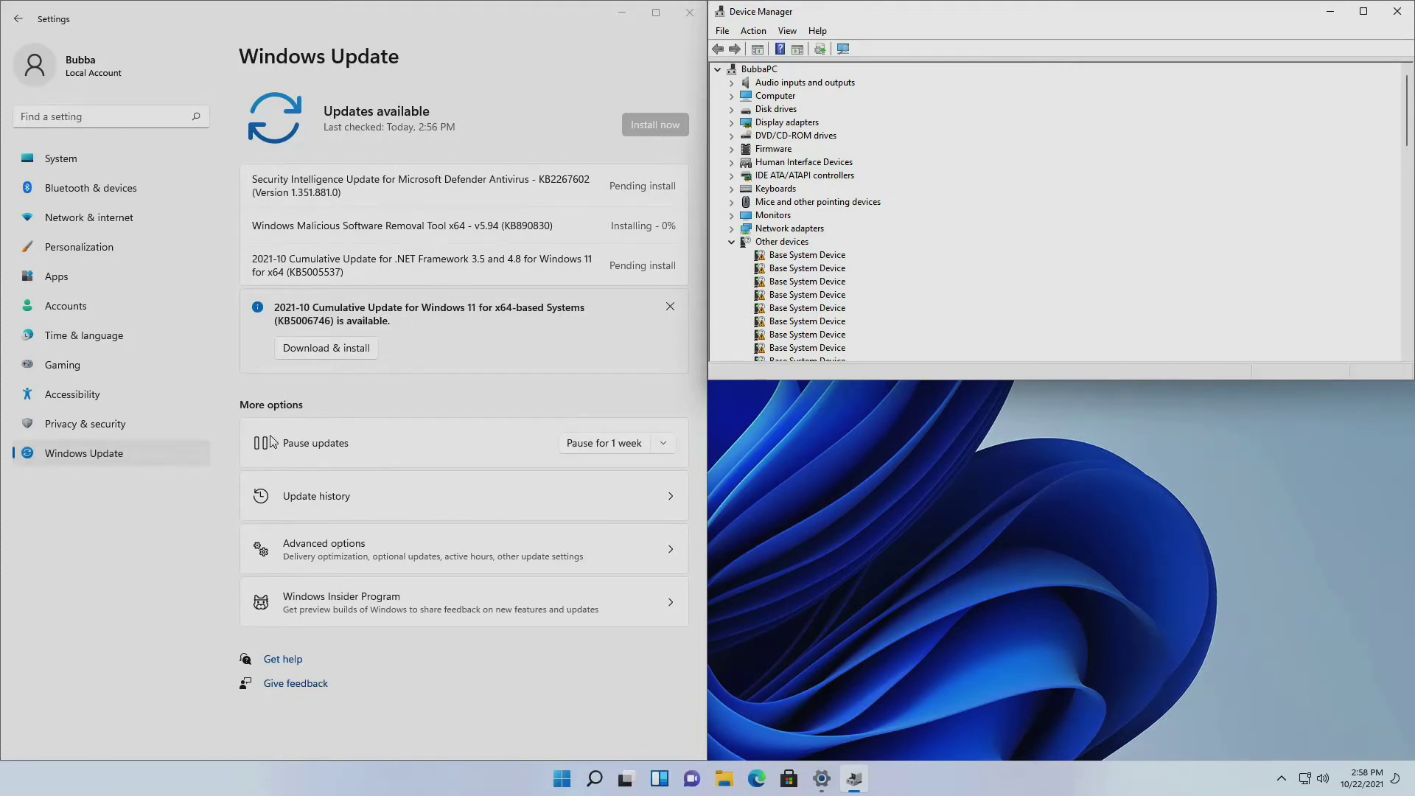
# - Open Optional updates and expand the list of 70 driver updates to browse it
pyautogui.click(312, 551)
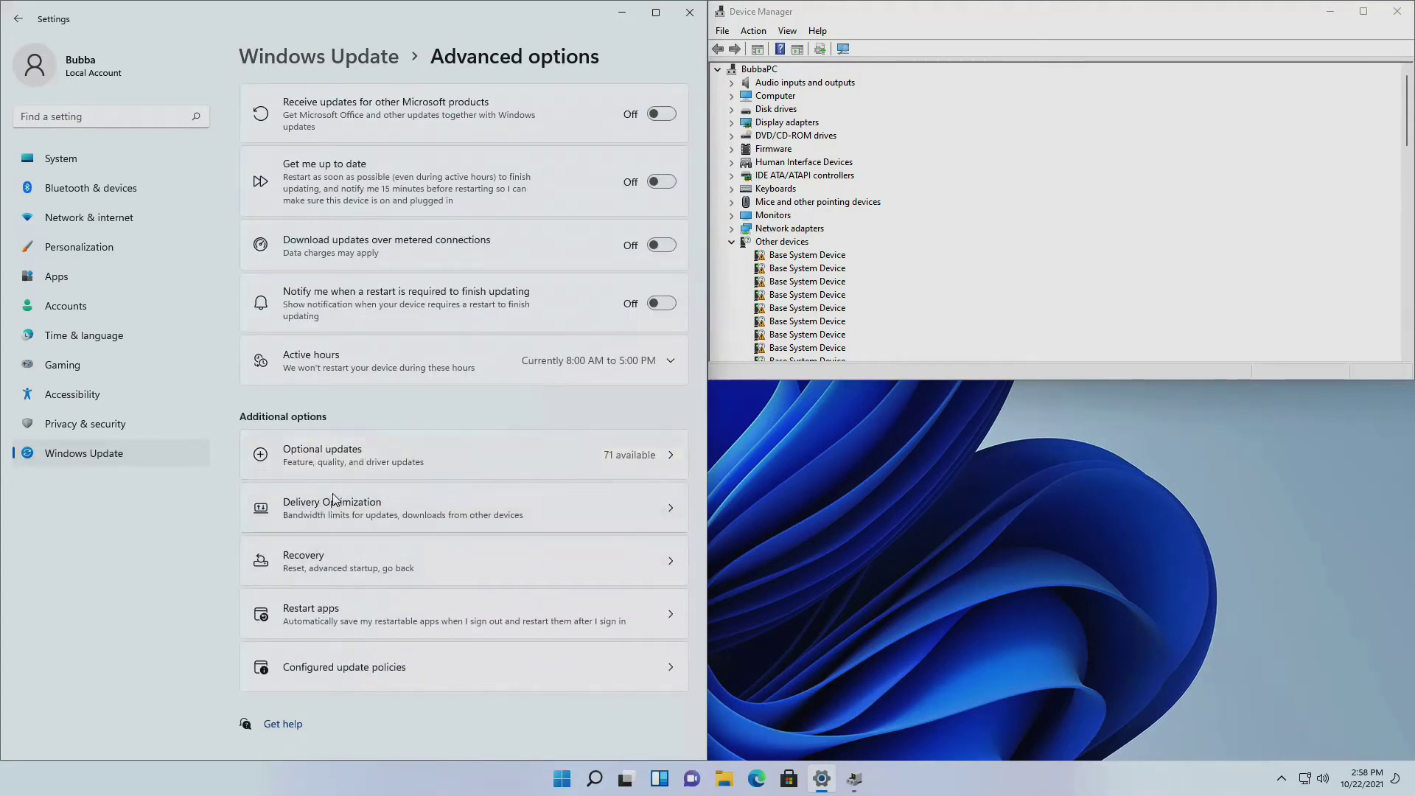
pyautogui.click(322, 469)
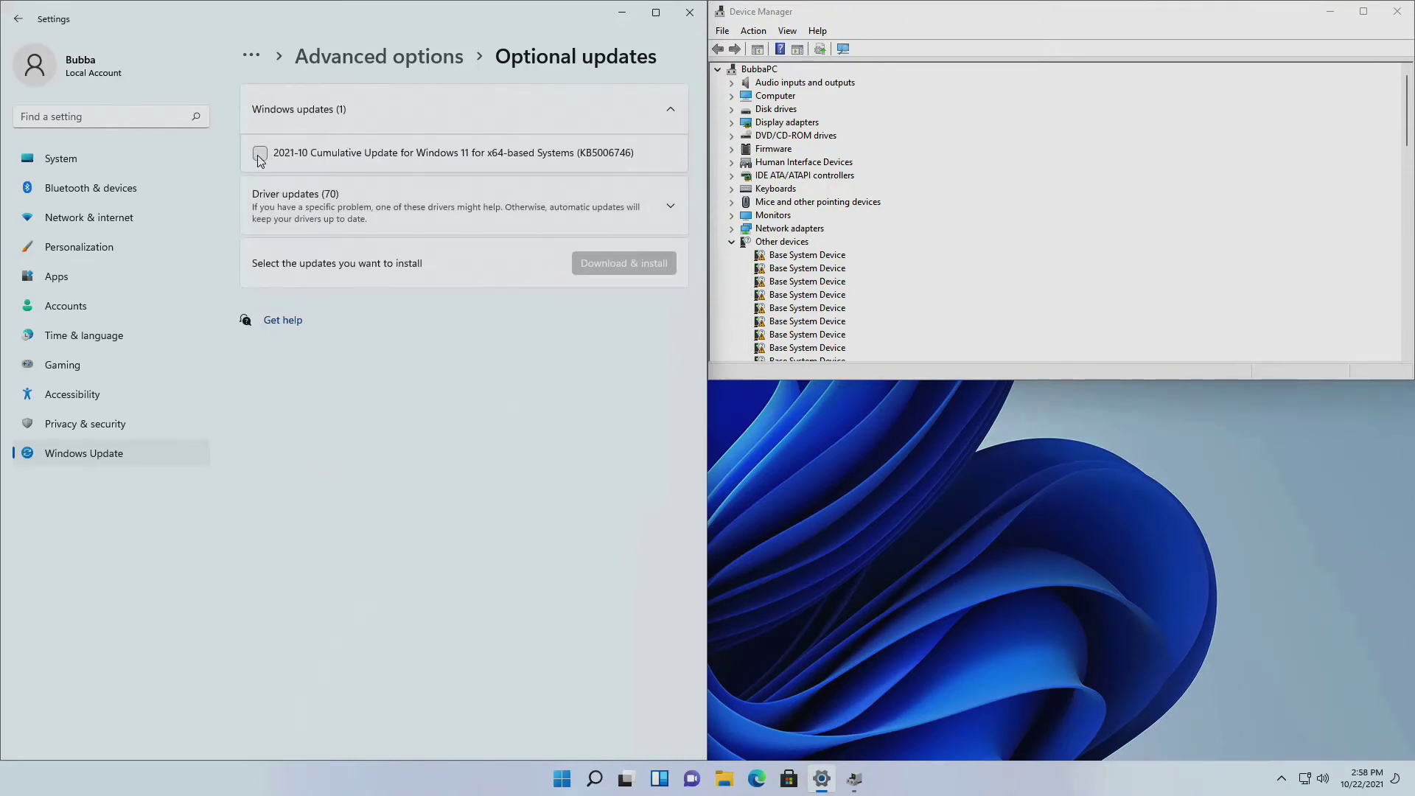
pyautogui.click(295, 212)
pyautogui.scroll(-5, 383, 331)
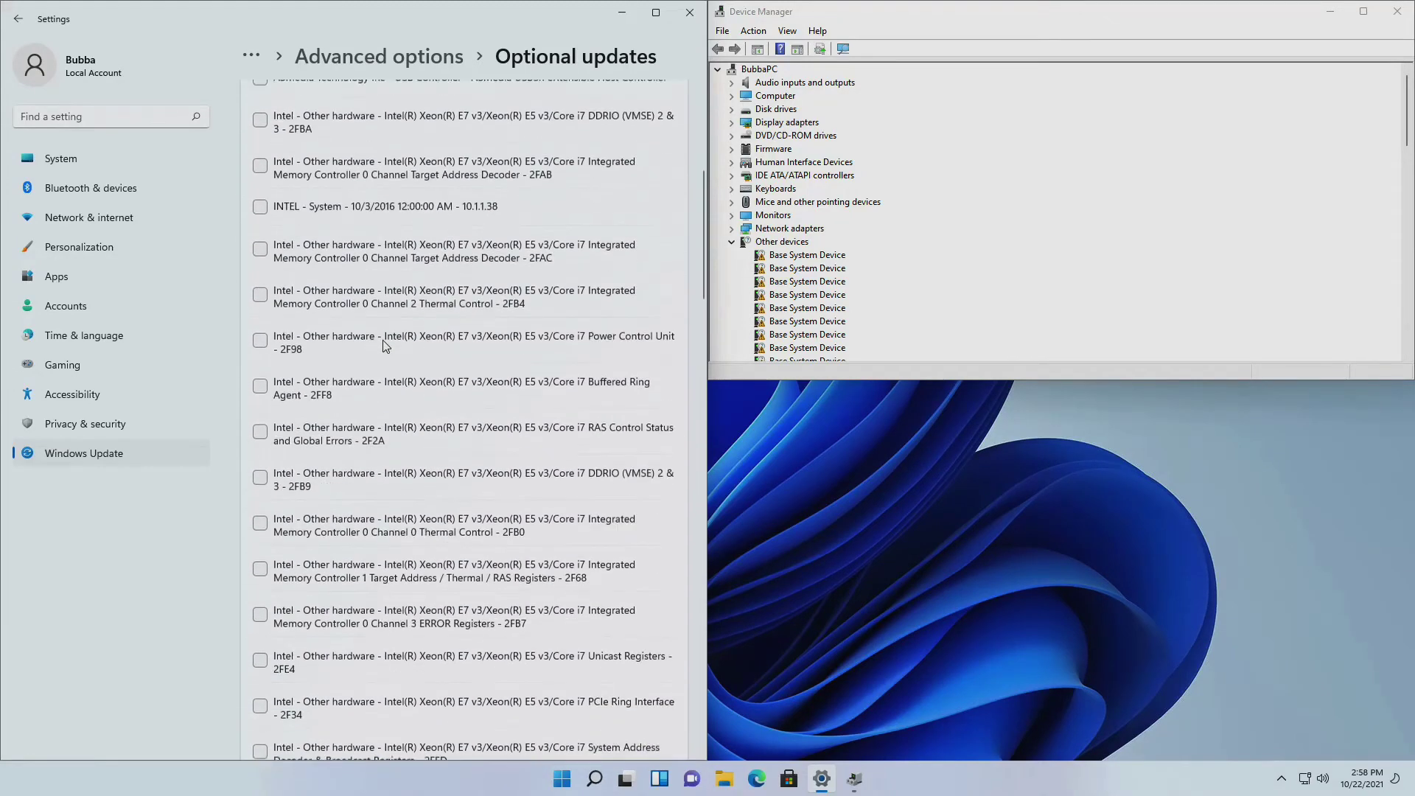
pyautogui.scroll(-10, 795, 311)
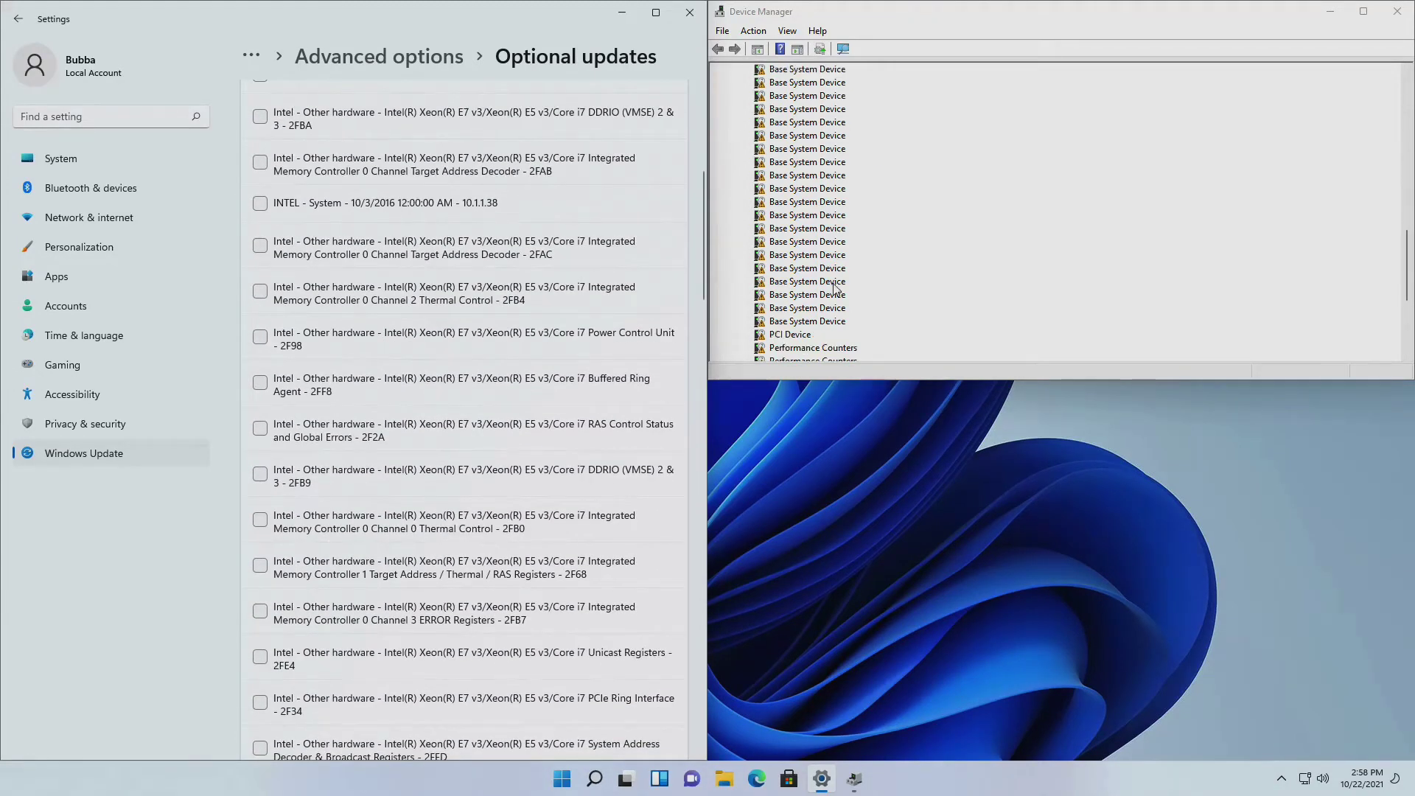
pyautogui.scroll(10, 843, 289)
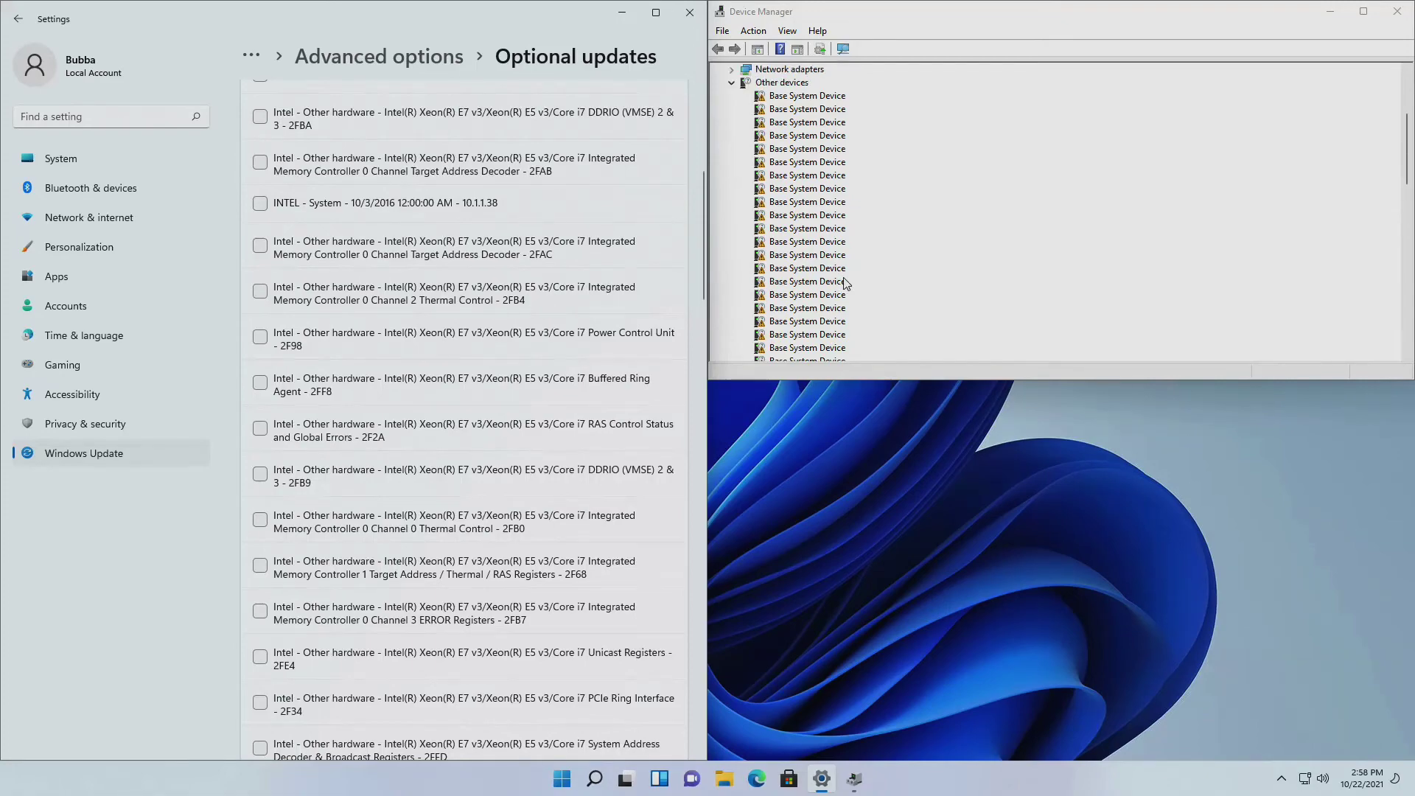
pyautogui.scroll(-7, 467, 295)
pyautogui.scroll(-15, 467, 295)
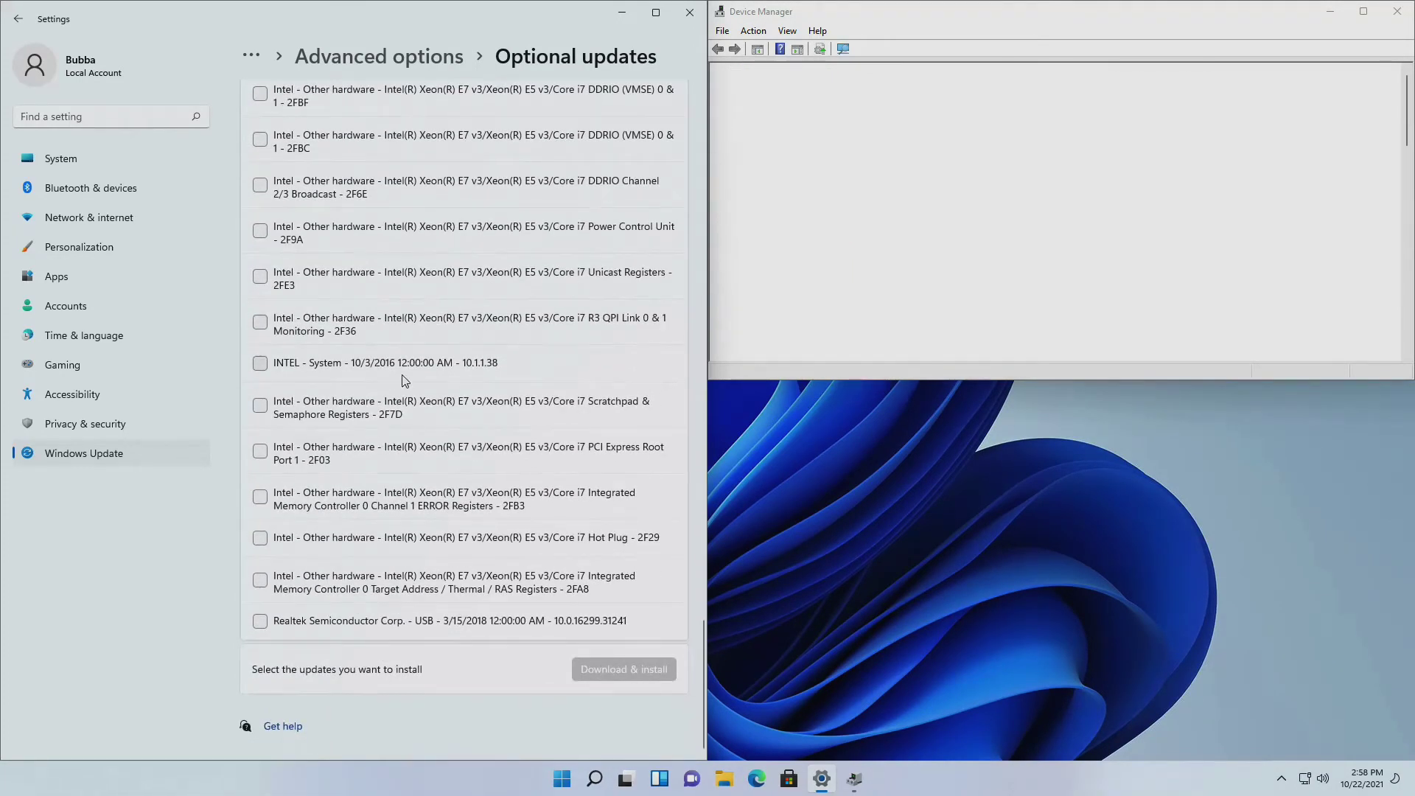
pyautogui.scroll(15, 393, 369)
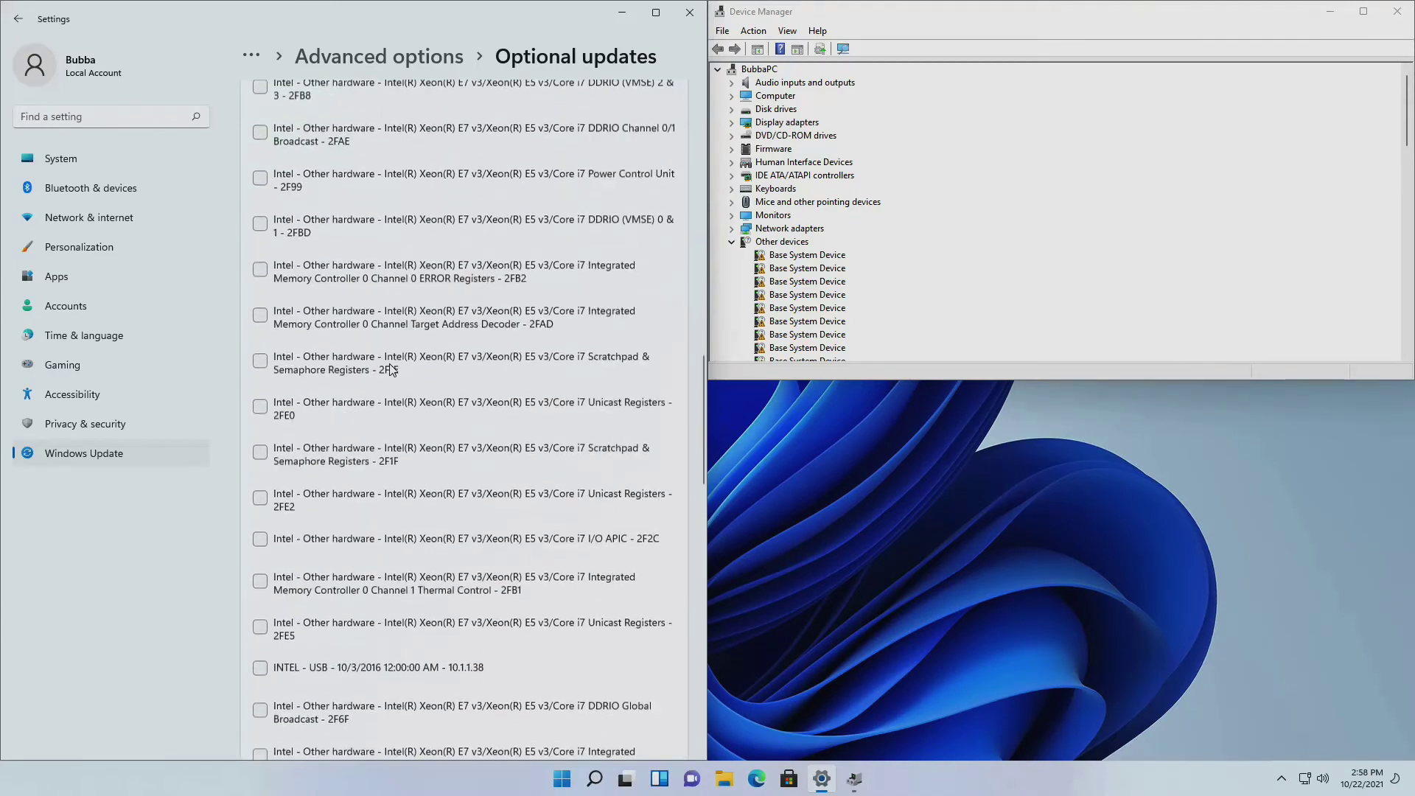
pyautogui.scroll(4, 394, 369)
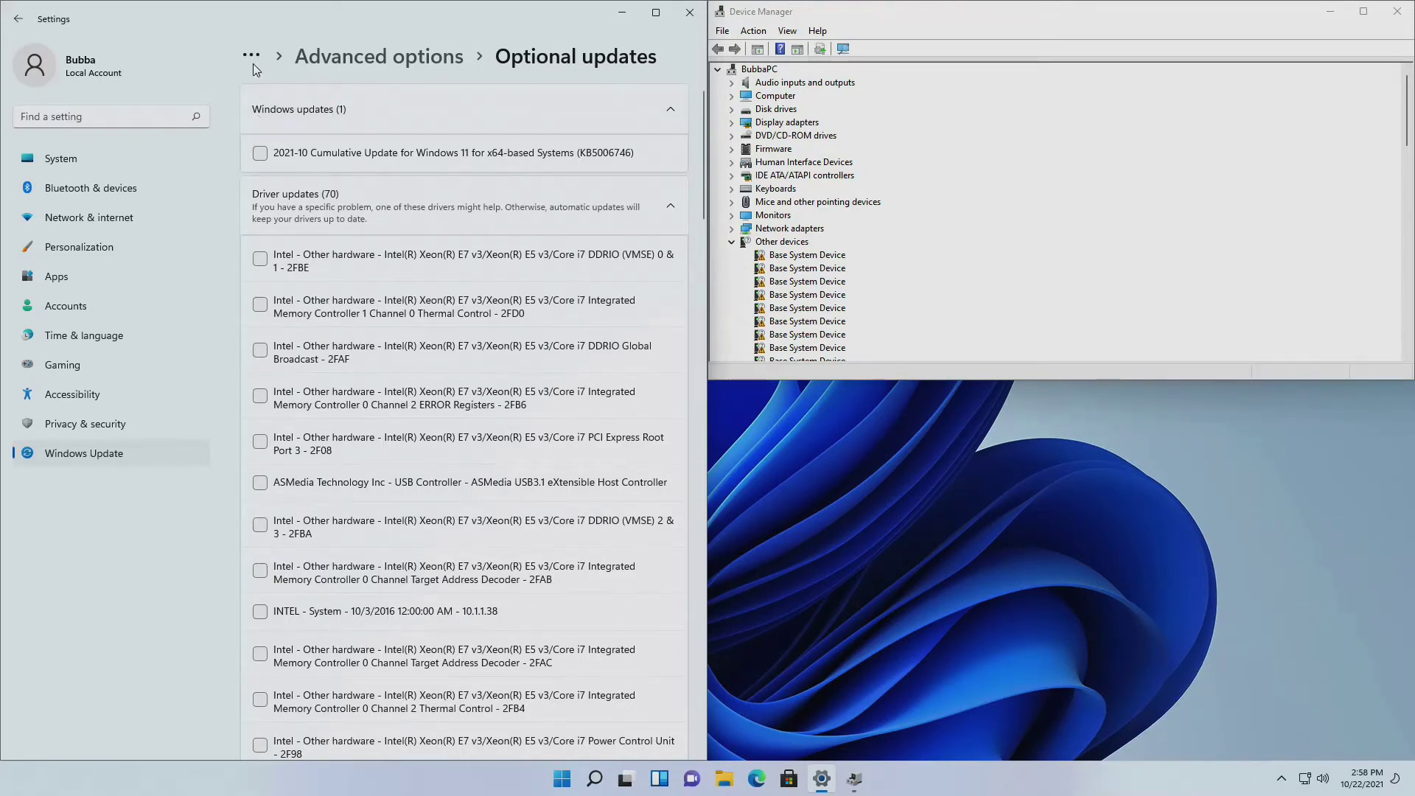
# - Tick the 2FBE DDRIO, another driver and 2FB6 ERROR Registers updates, then return to Windows Update
pyautogui.click(261, 260)
pyautogui.click(261, 307)
pyautogui.click(262, 398)
pyautogui.scroll(-15, 354, 468)
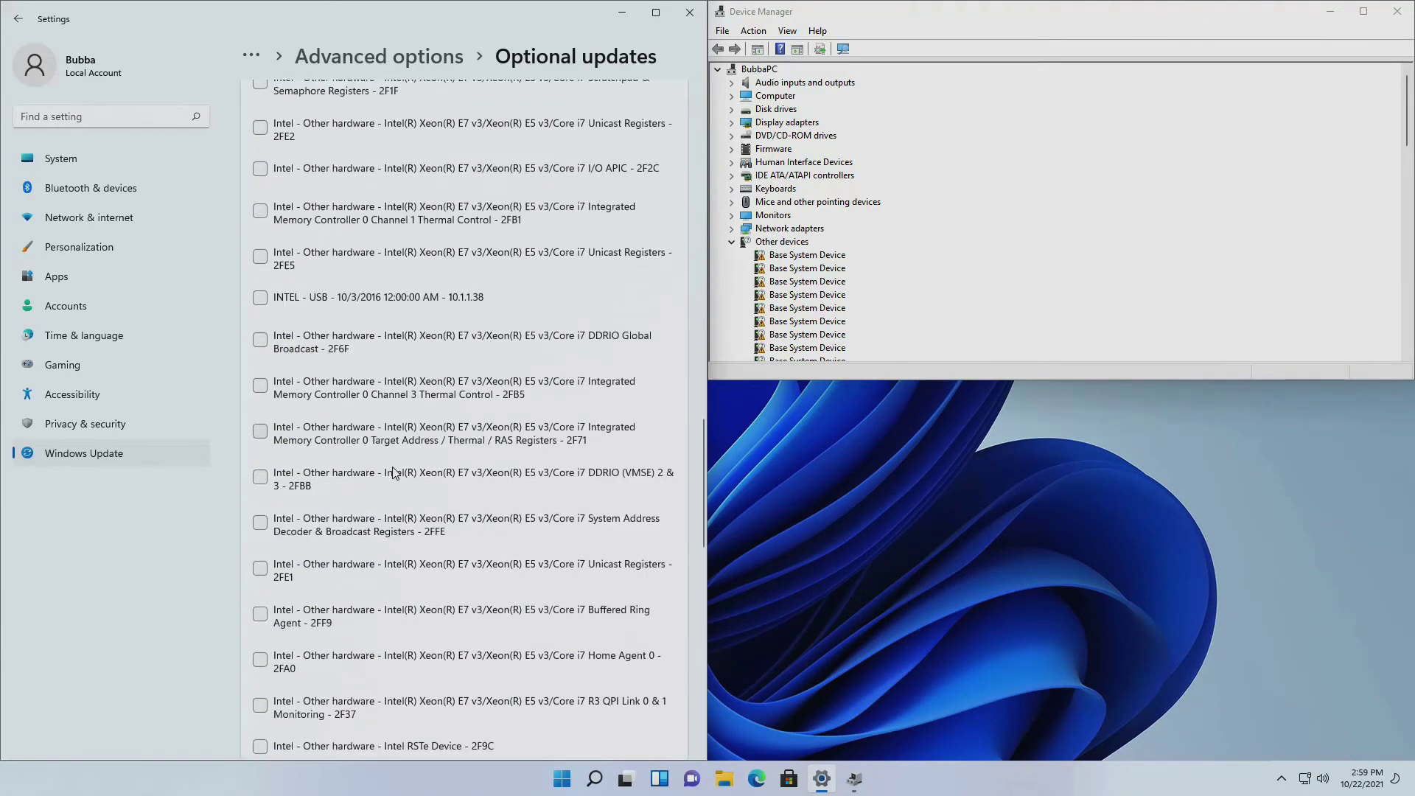
pyautogui.scroll(-4, 406, 473)
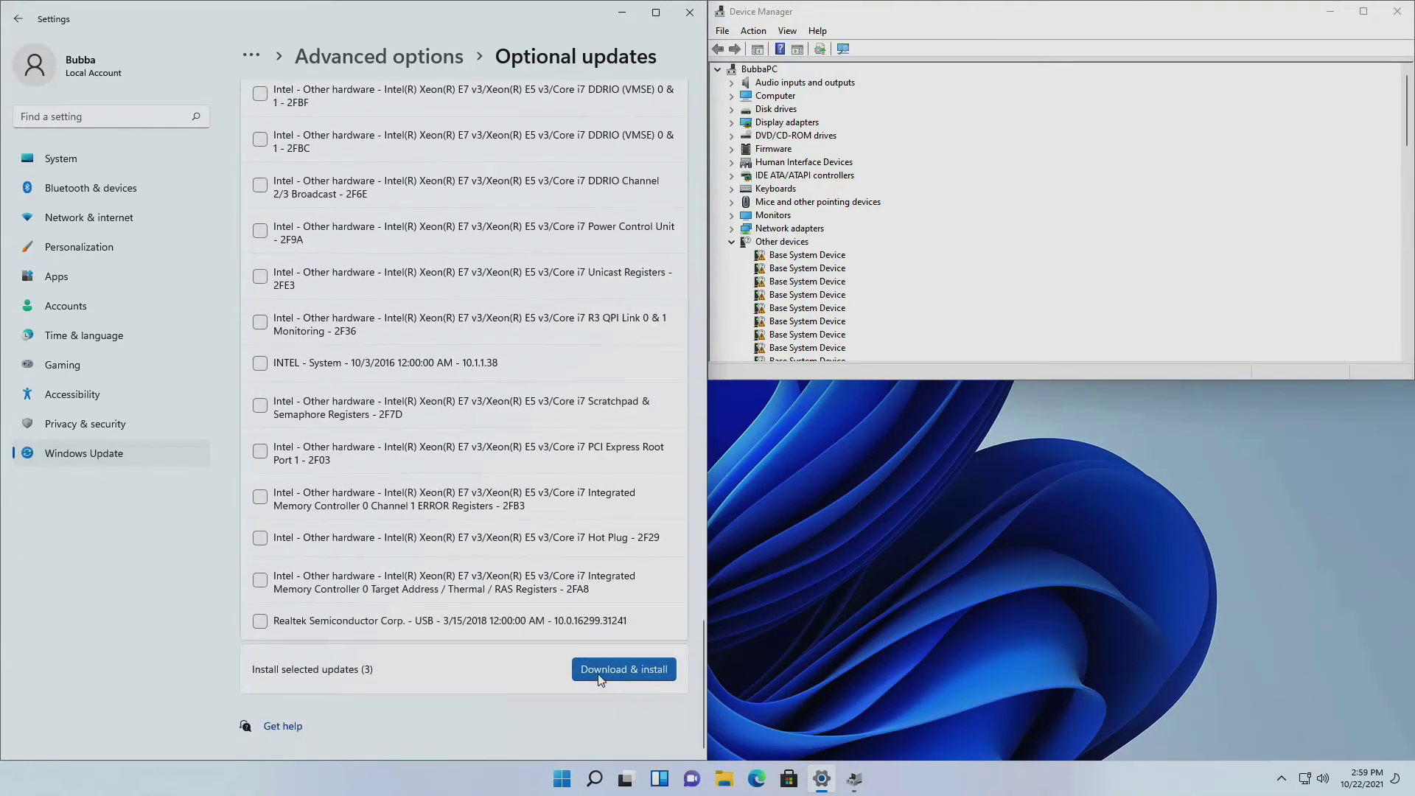
pyautogui.scroll(20, 500, 628)
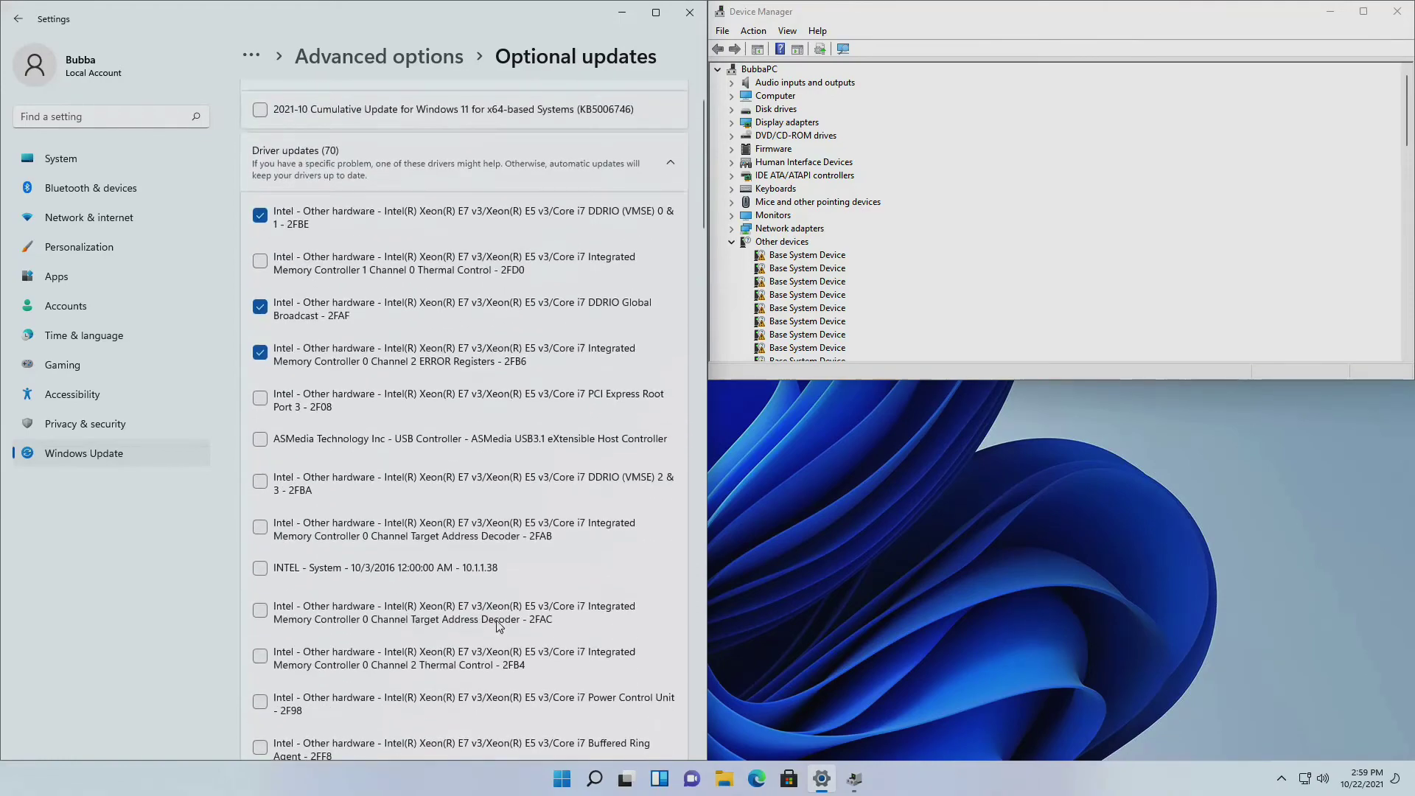
pyautogui.click(251, 59)
pyautogui.click(307, 117)
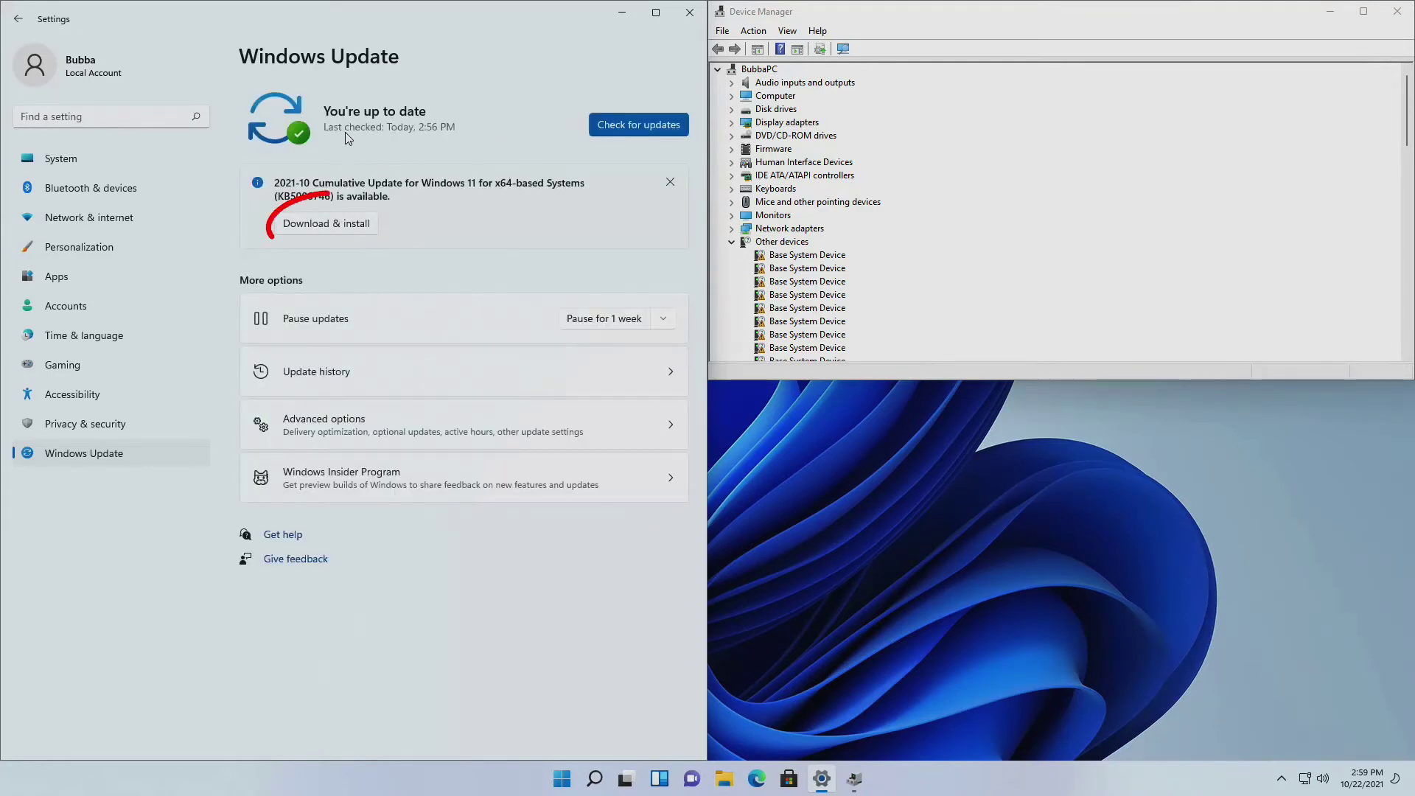
# - Download and install the 2021-10 Cumulative Update for Windows 11 (KB5006746)
pyautogui.click(325, 224)
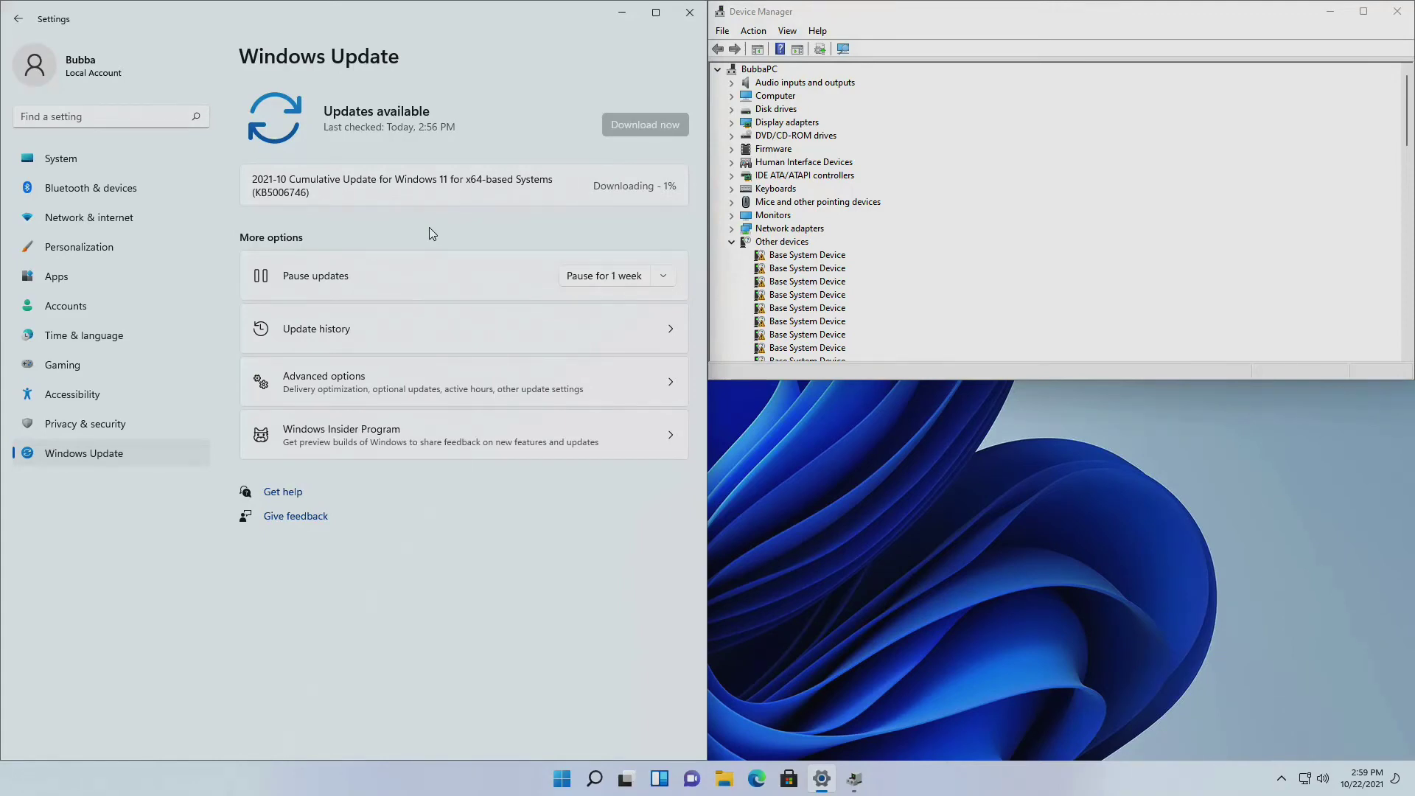
# - Inspect the unknown Base System Device entries in Device Manager while the update installs
pyautogui.click(785, 257)
pyautogui.click(806, 281)
pyautogui.scroll(-4, 822, 310)
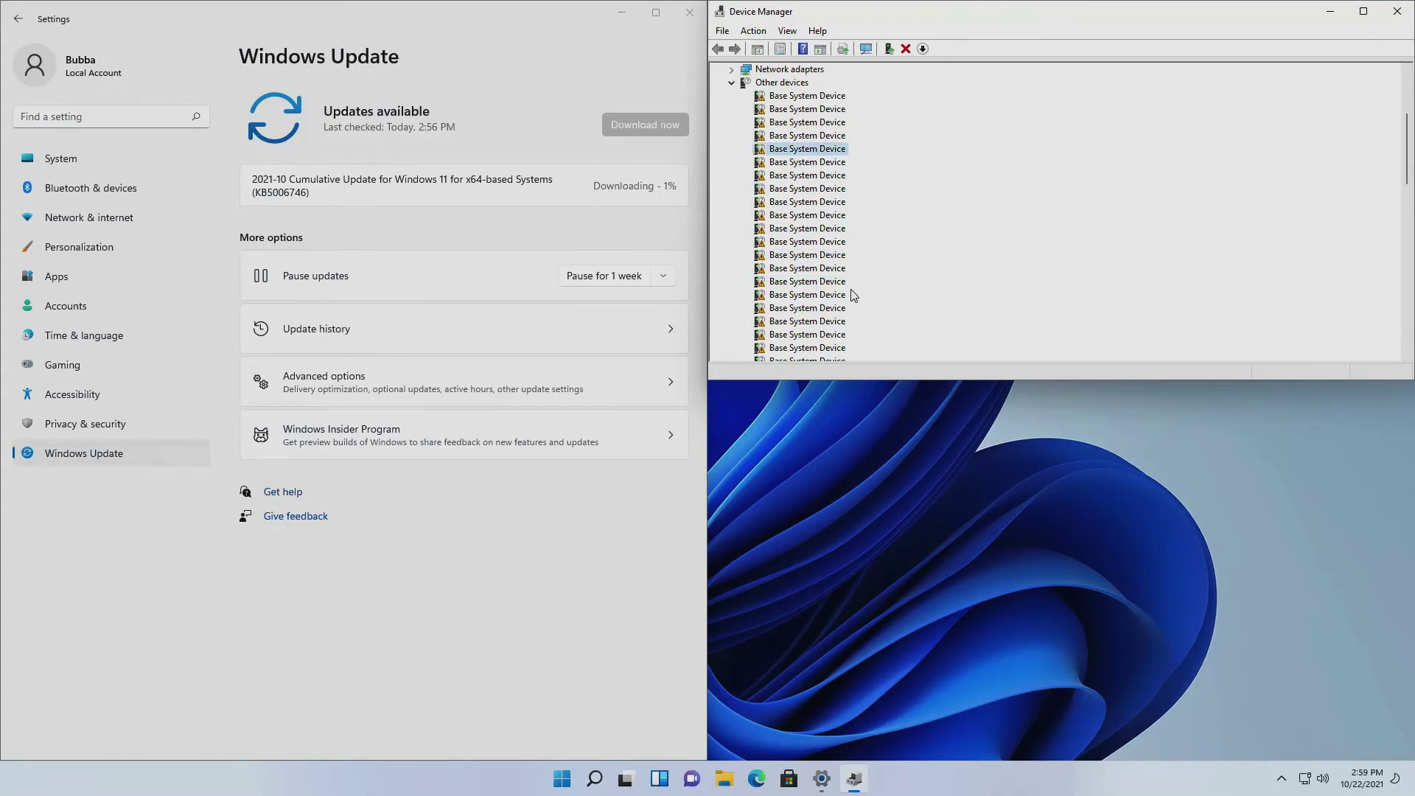
pyautogui.scroll(5, 833, 302)
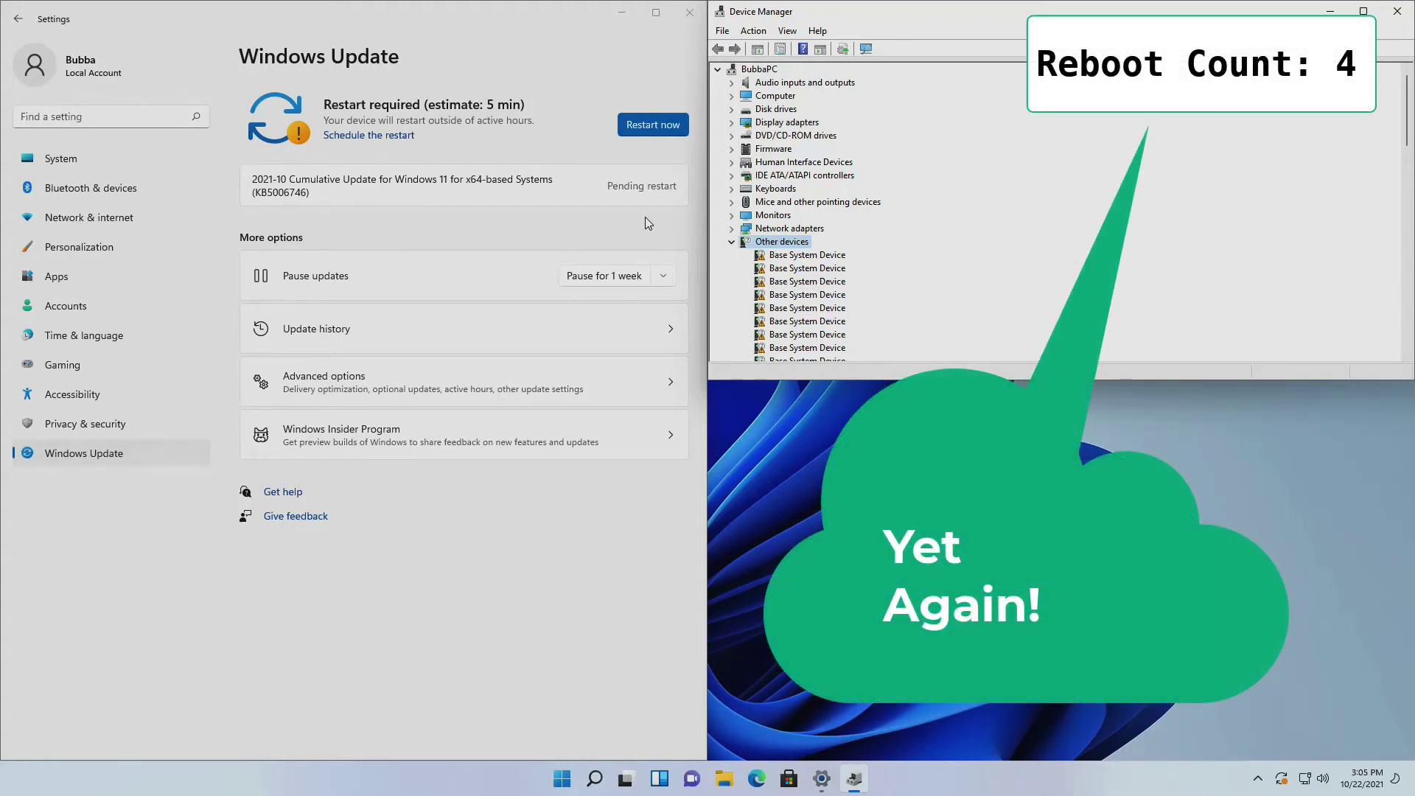
# - Restart the PC now to finish installing KB5006746
pyautogui.click(660, 133)
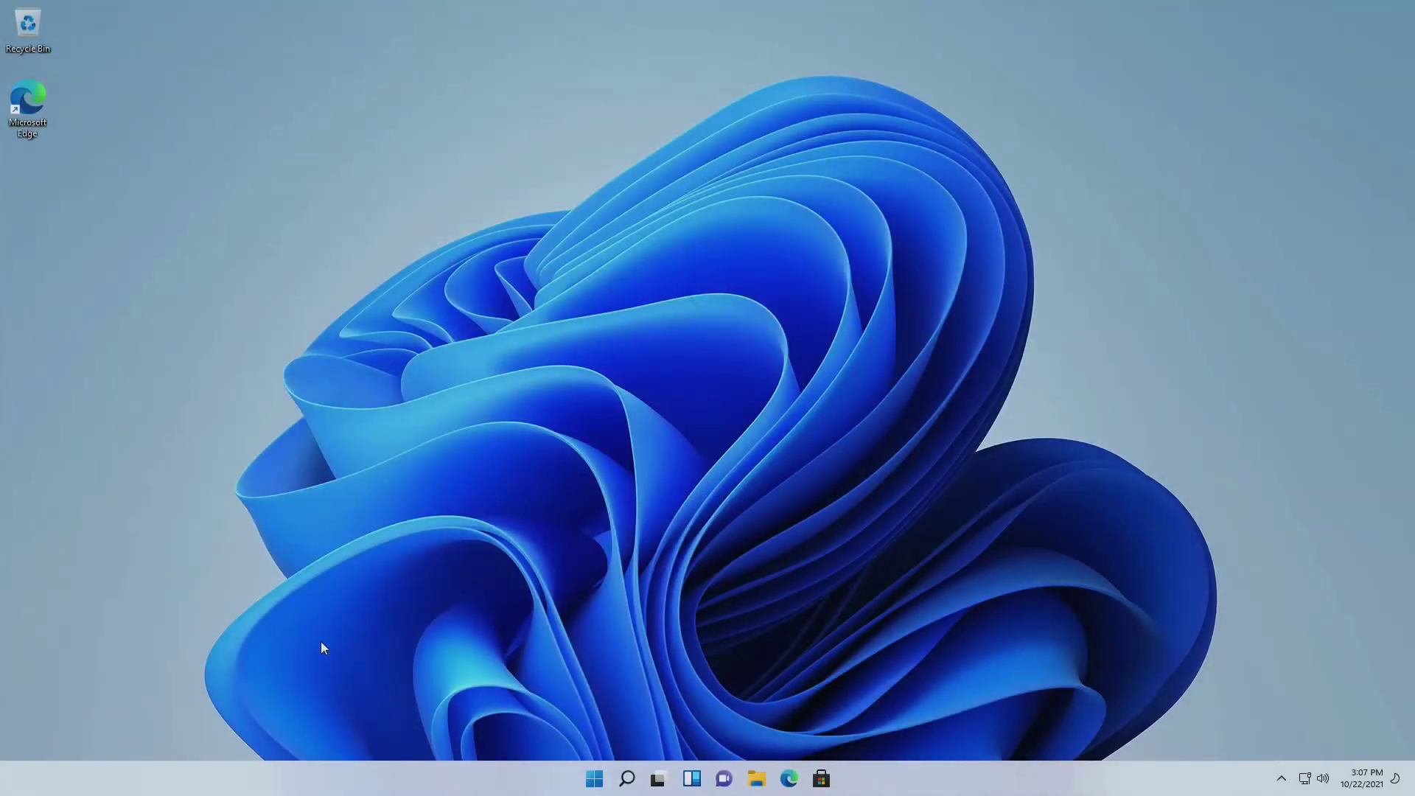
# - Reopen Settings at the Windows Update page from the Start menu
pyautogui.click(595, 780)
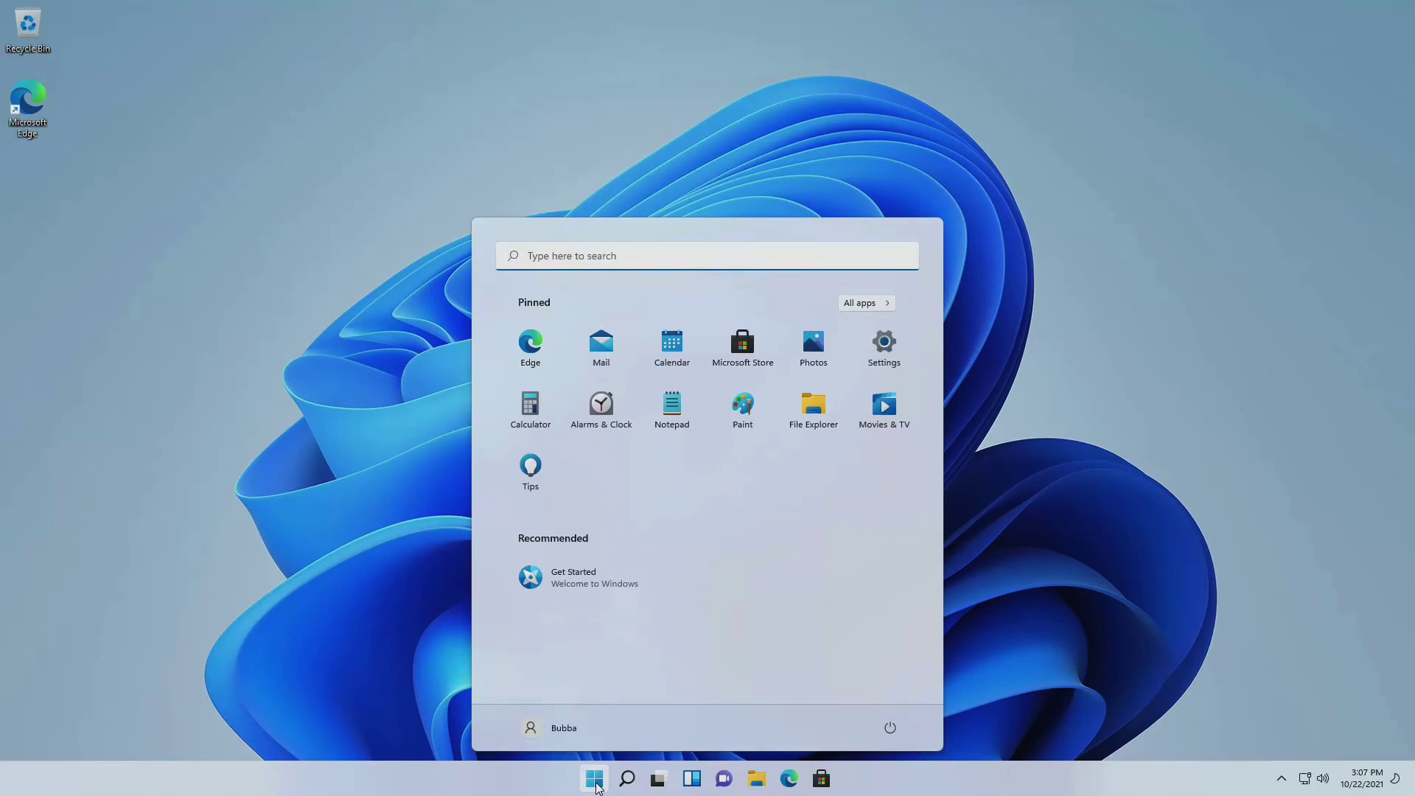
pyautogui.click(882, 346)
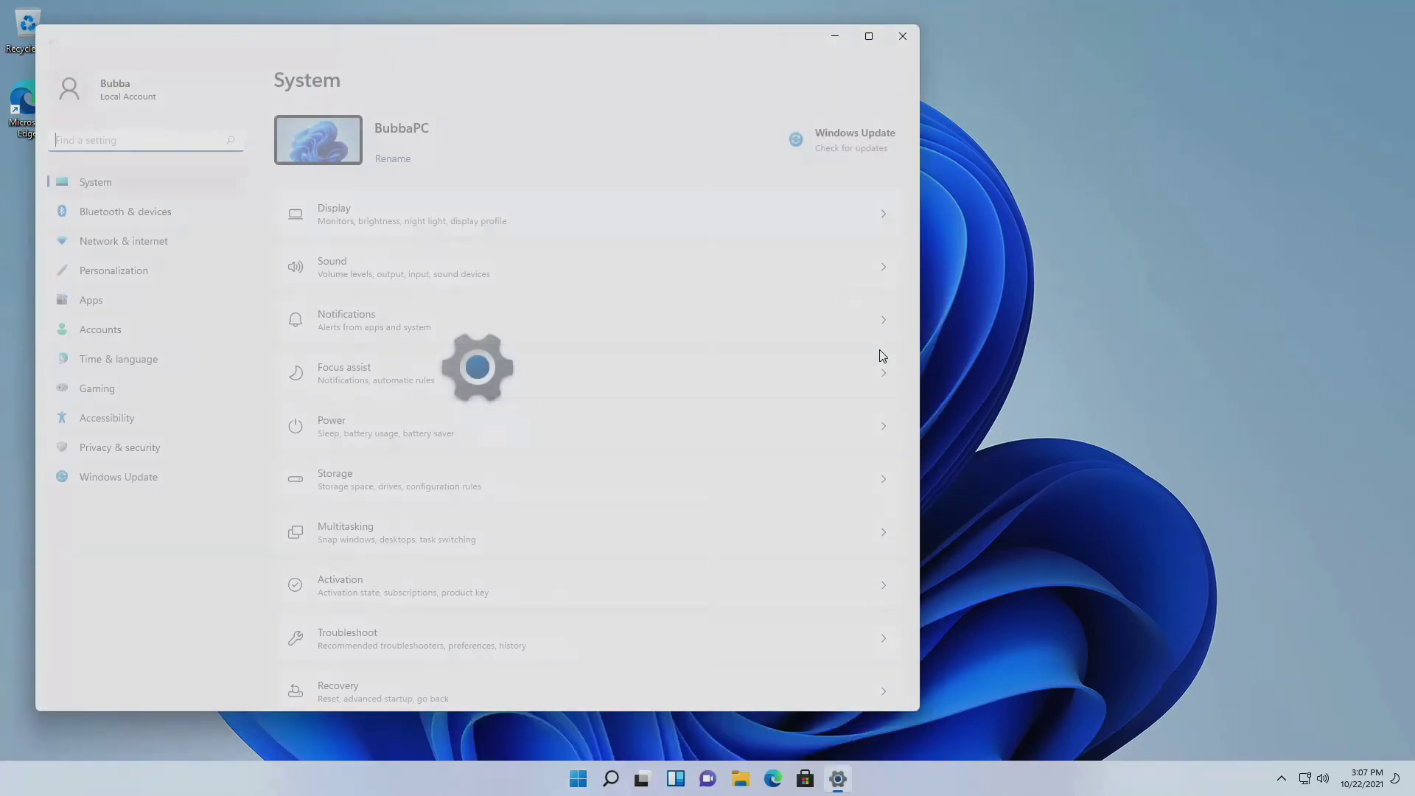
pyautogui.click(112, 479)
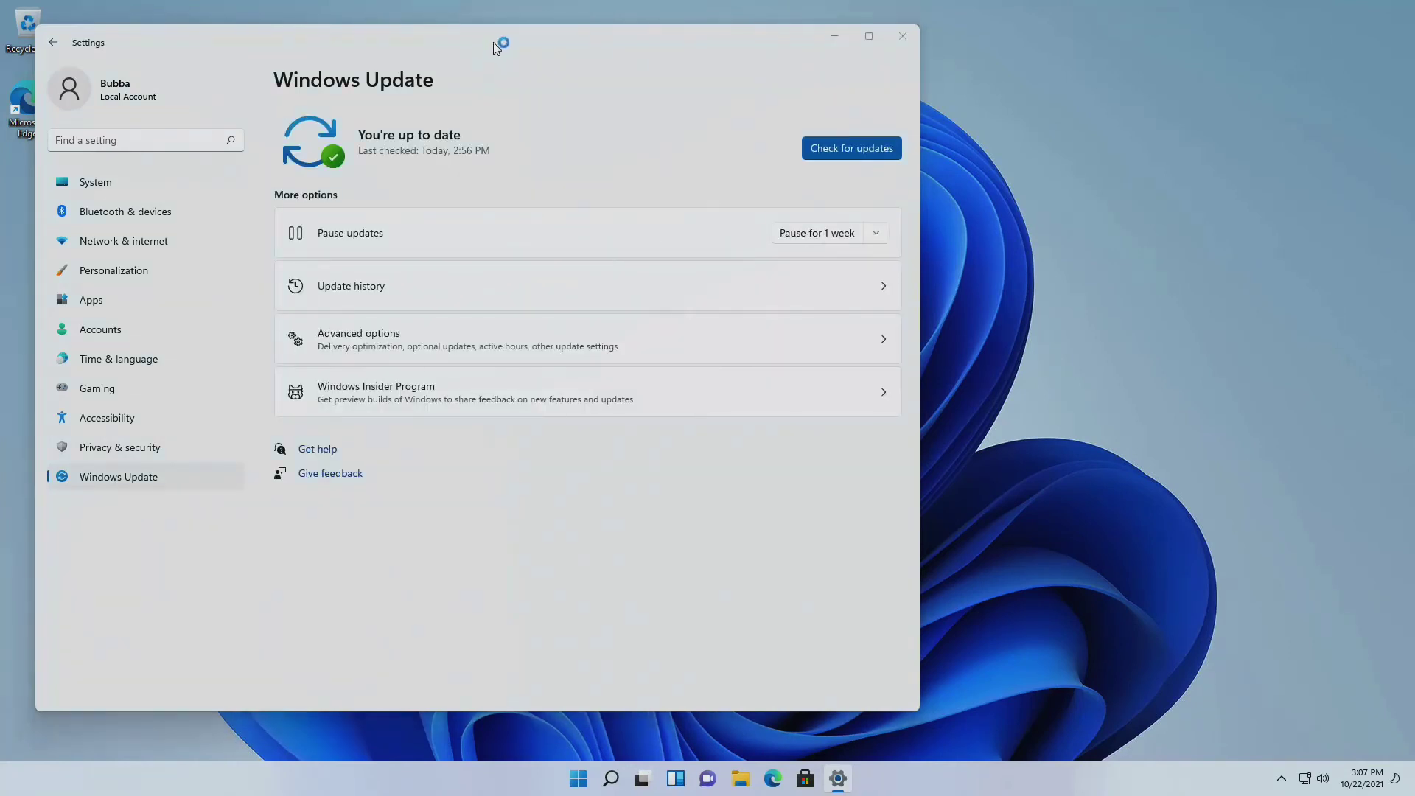
# - Launch Device Manager by searching for 'dev'
pyautogui.click(610, 779)
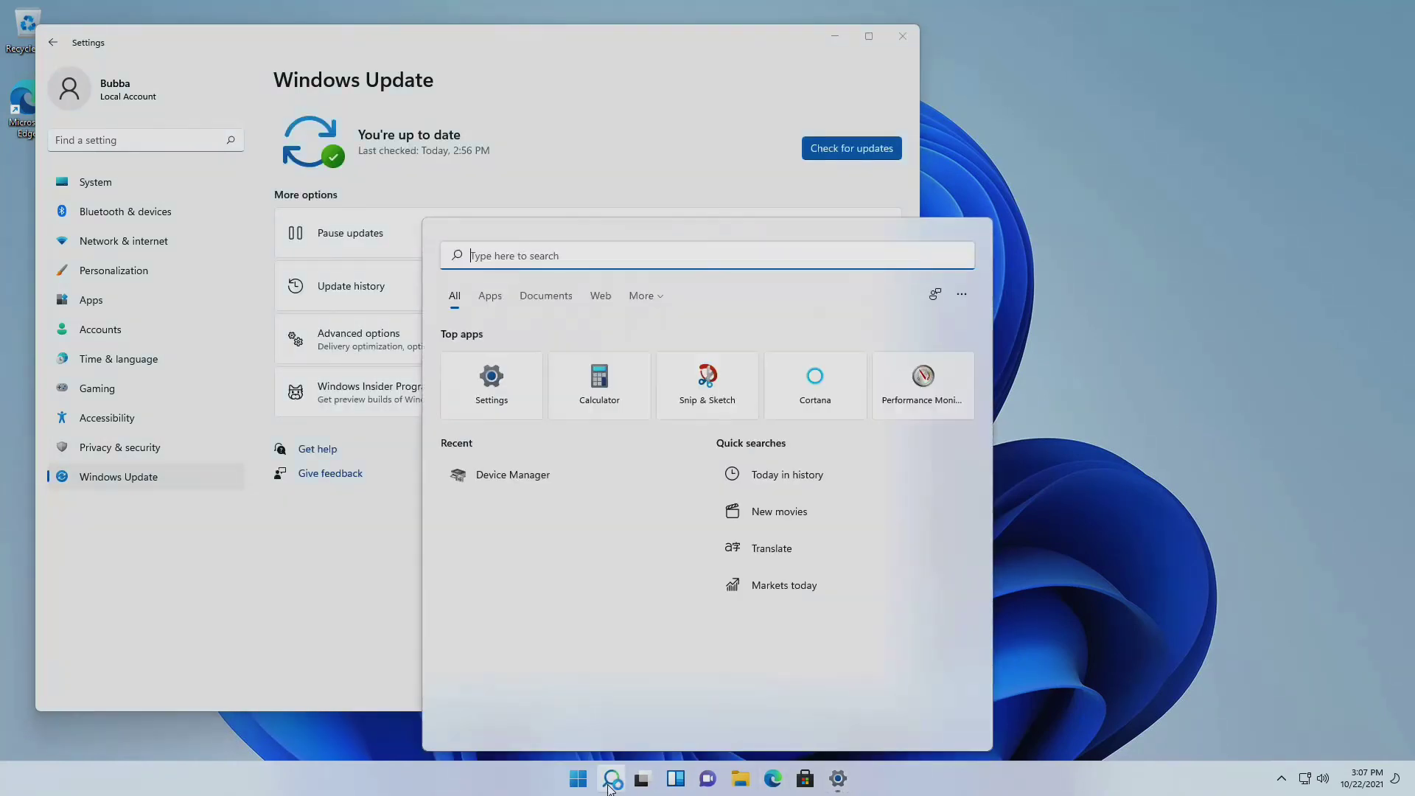
pyautogui.write('device Manager')
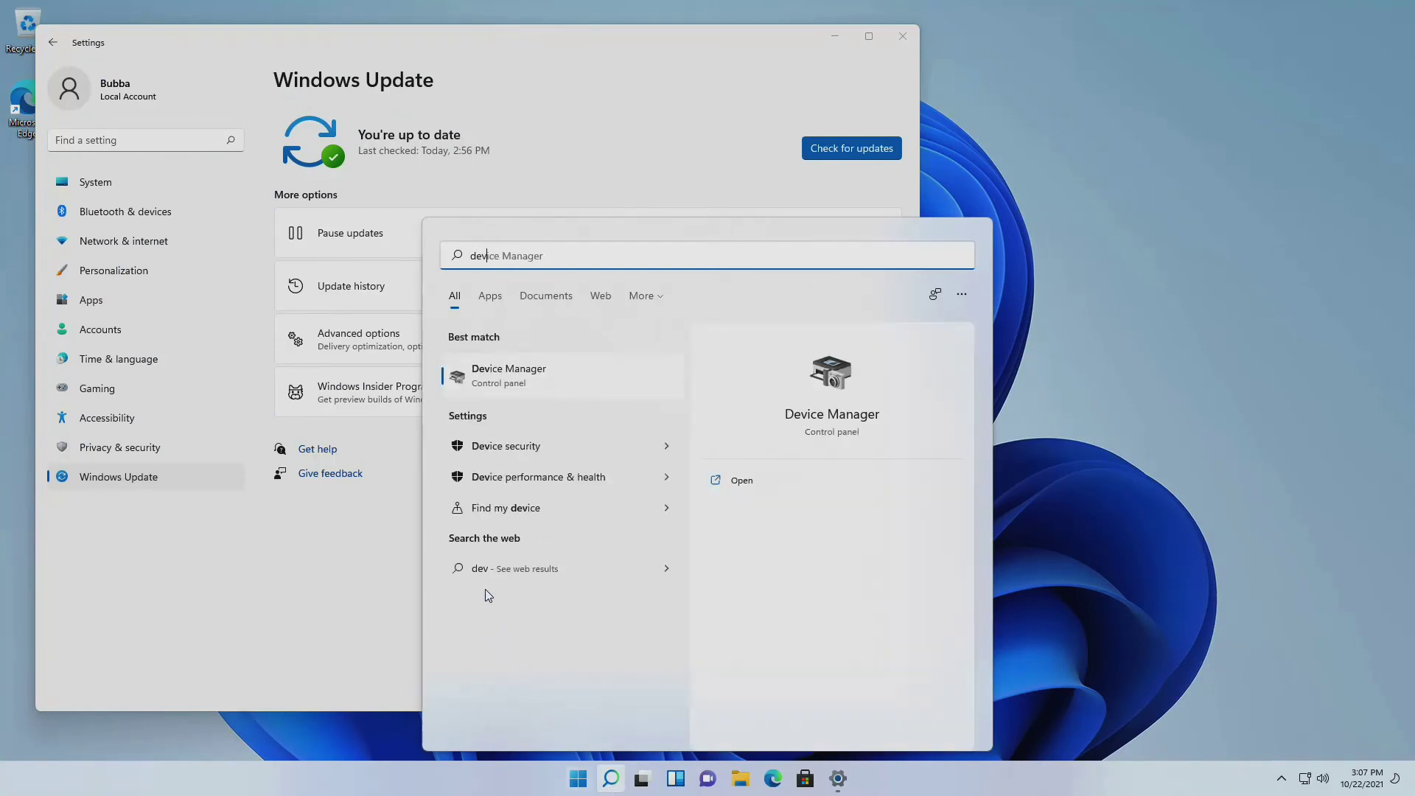
pyautogui.press('Return')
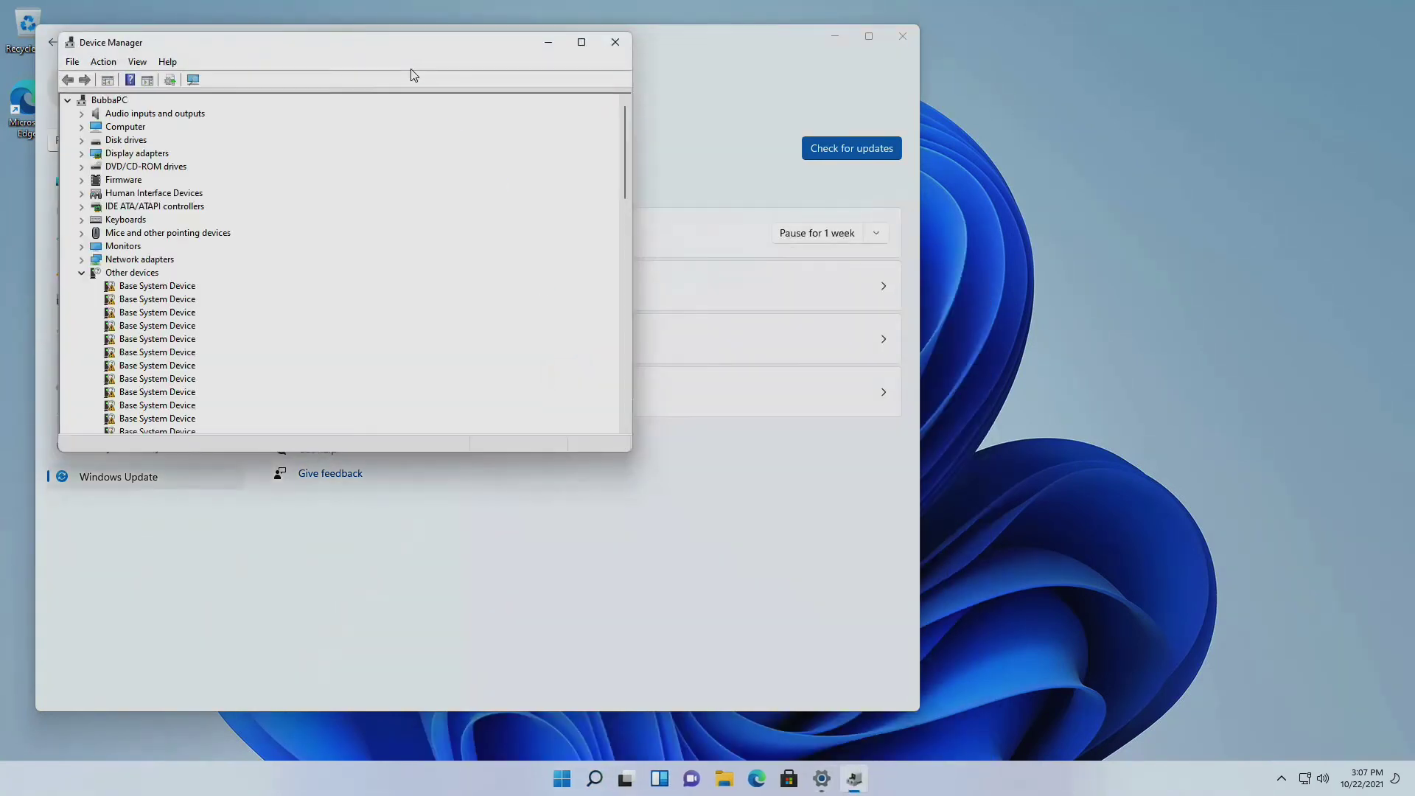
# - Snap Device Manager to the top-right quarter and Settings to the left half
pyautogui.moveTo(385, 53); pyautogui.dragTo(1139, 120)
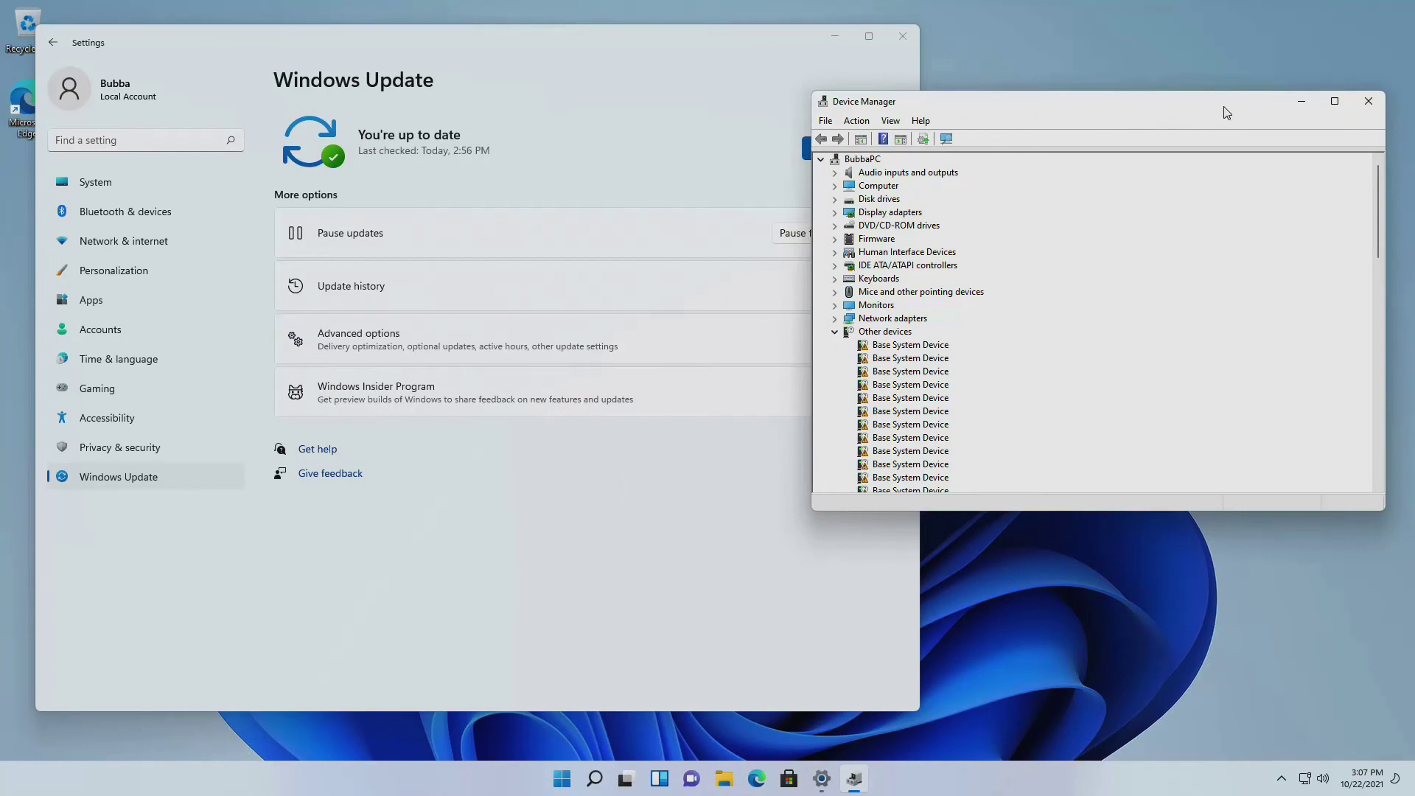
pyautogui.moveTo(1334, 107)
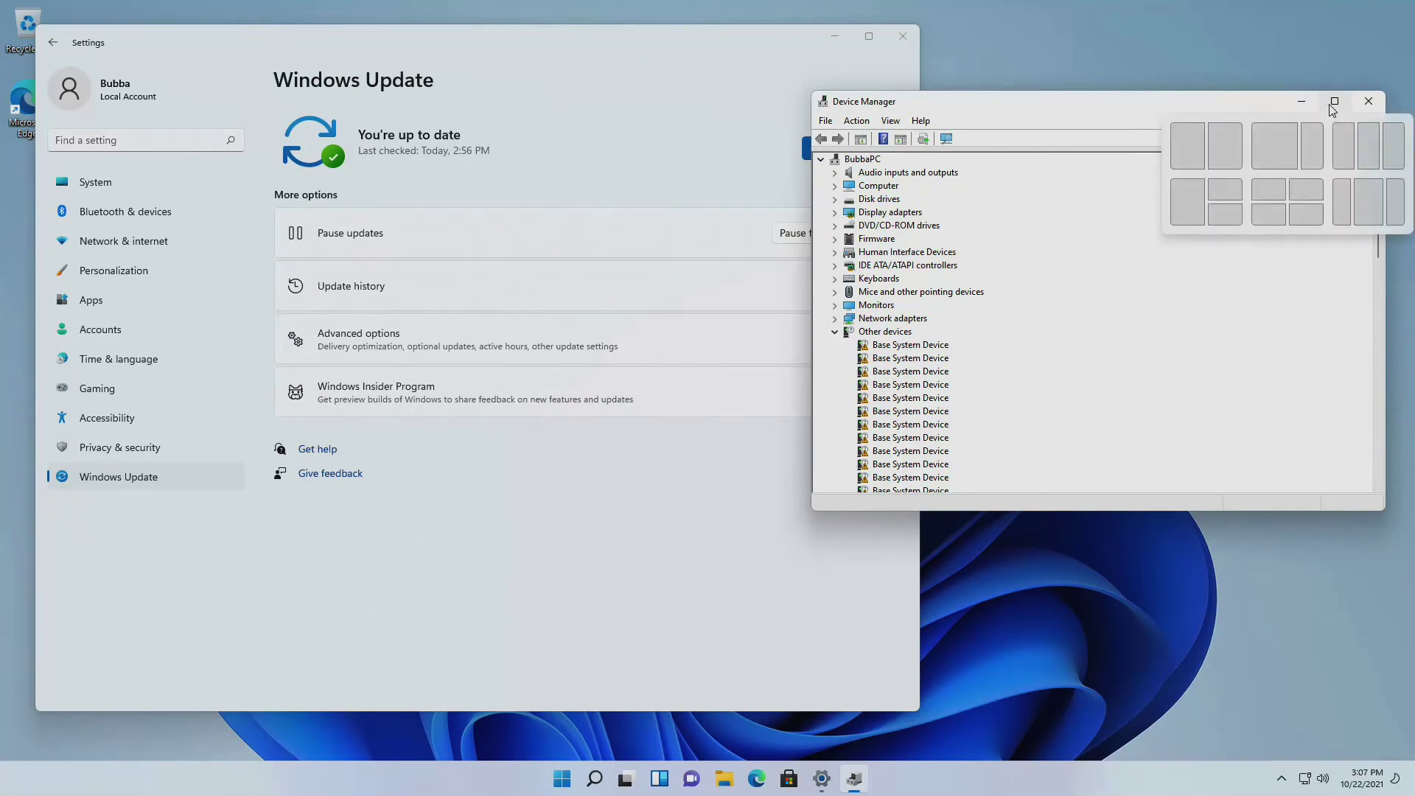
pyautogui.click(1225, 190)
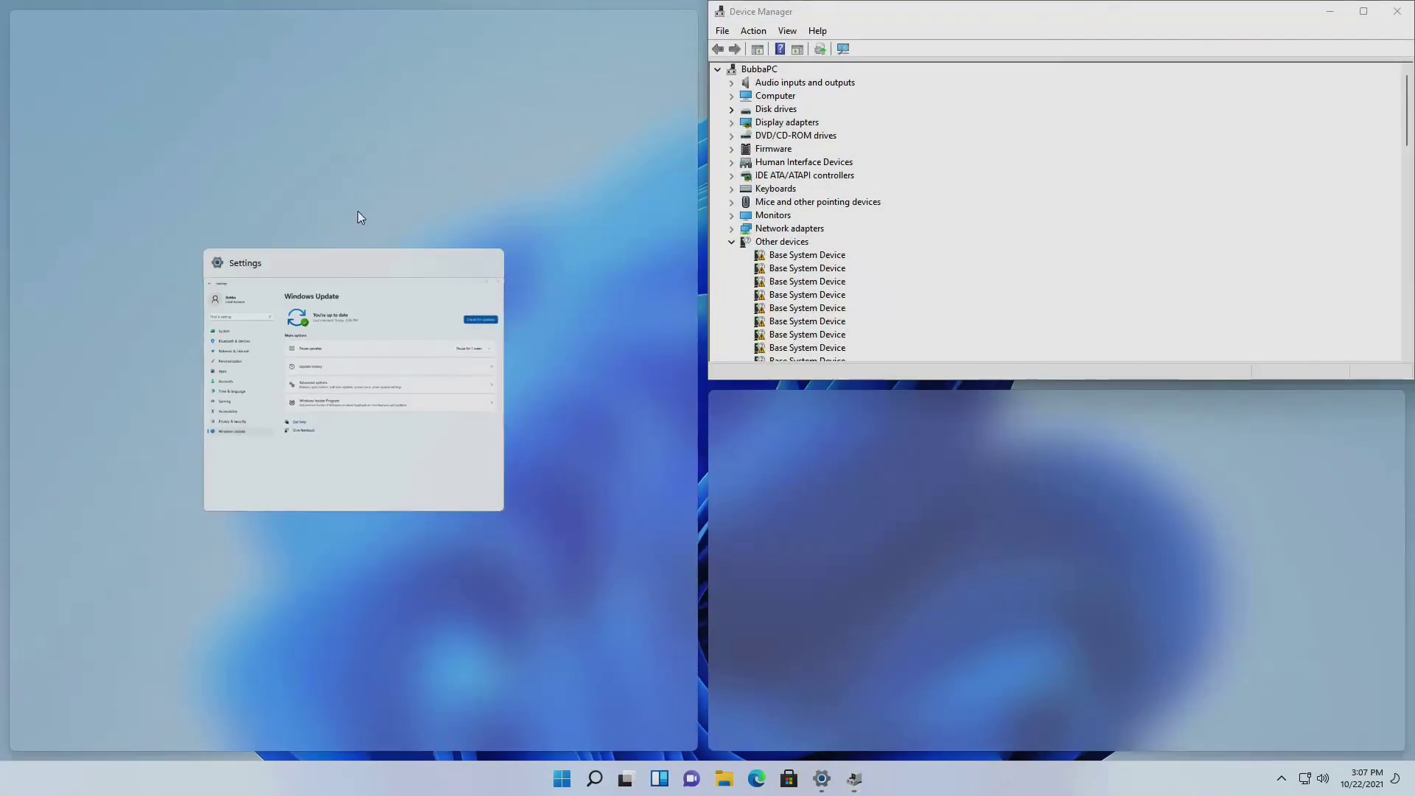
pyautogui.click(356, 211)
pyautogui.click(602, 133)
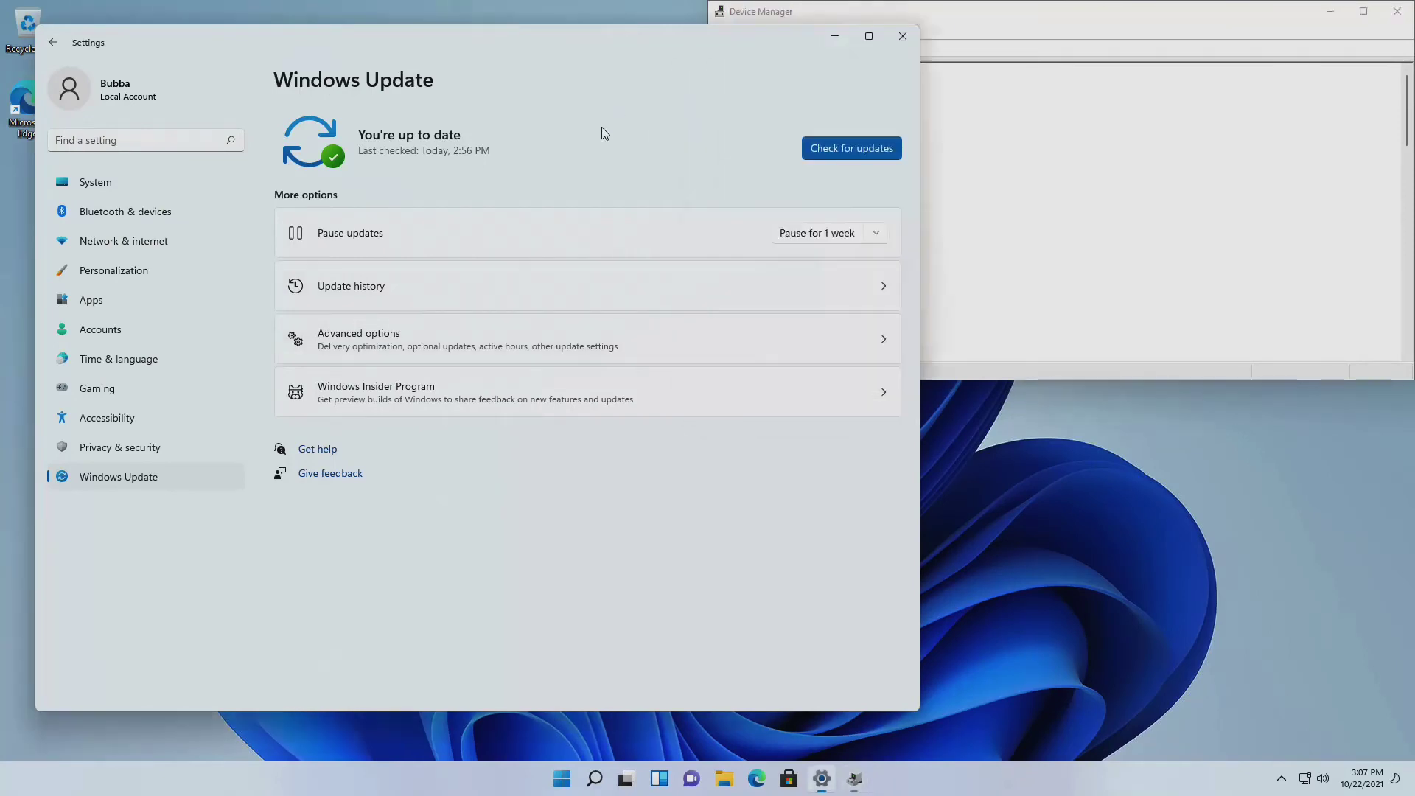
pyautogui.press('super+Left')
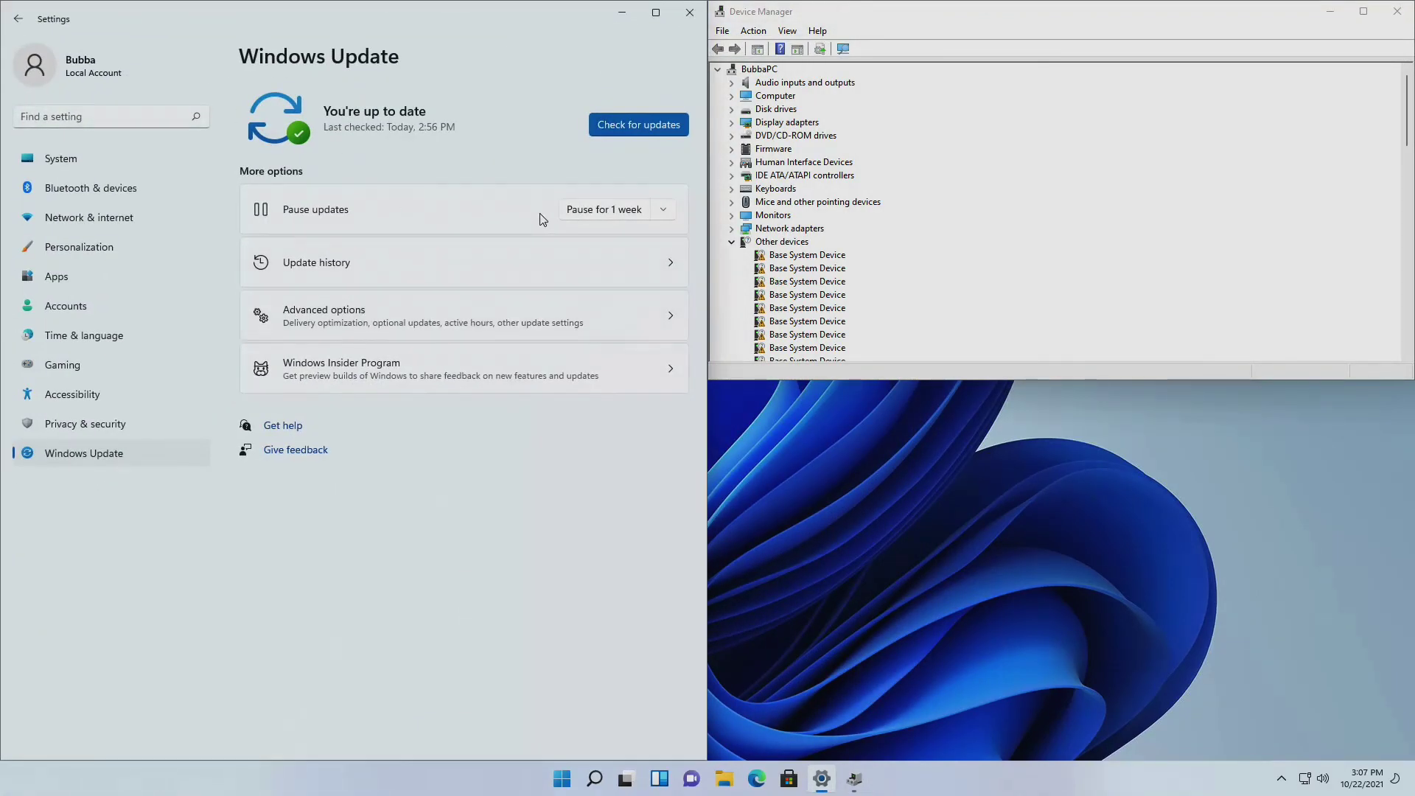
# - Check for updates and let the .NET Framework KB5006363 and Defender platform updates install
pyautogui.click(623, 124)
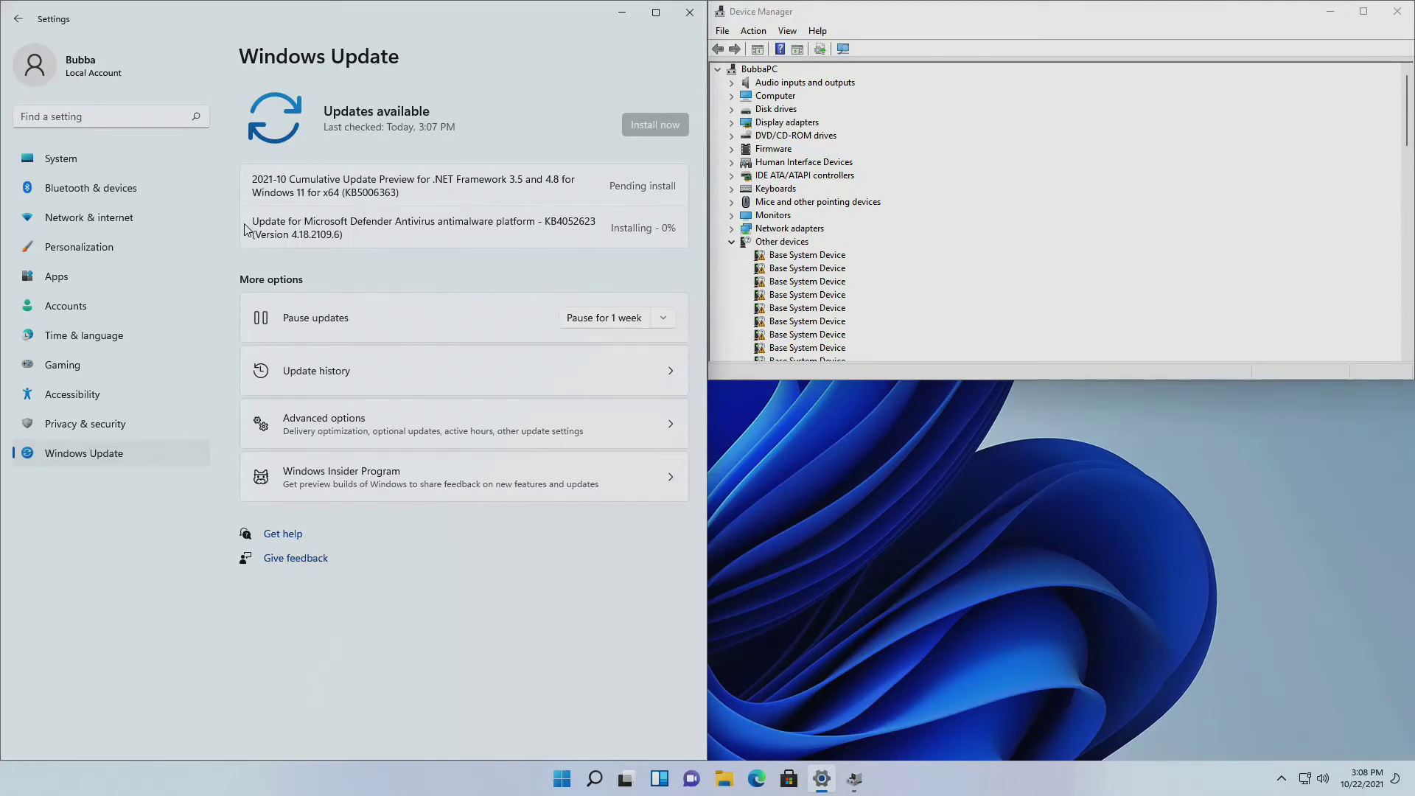
pyautogui.moveTo(255, 221); pyautogui.dragTo(598, 221)
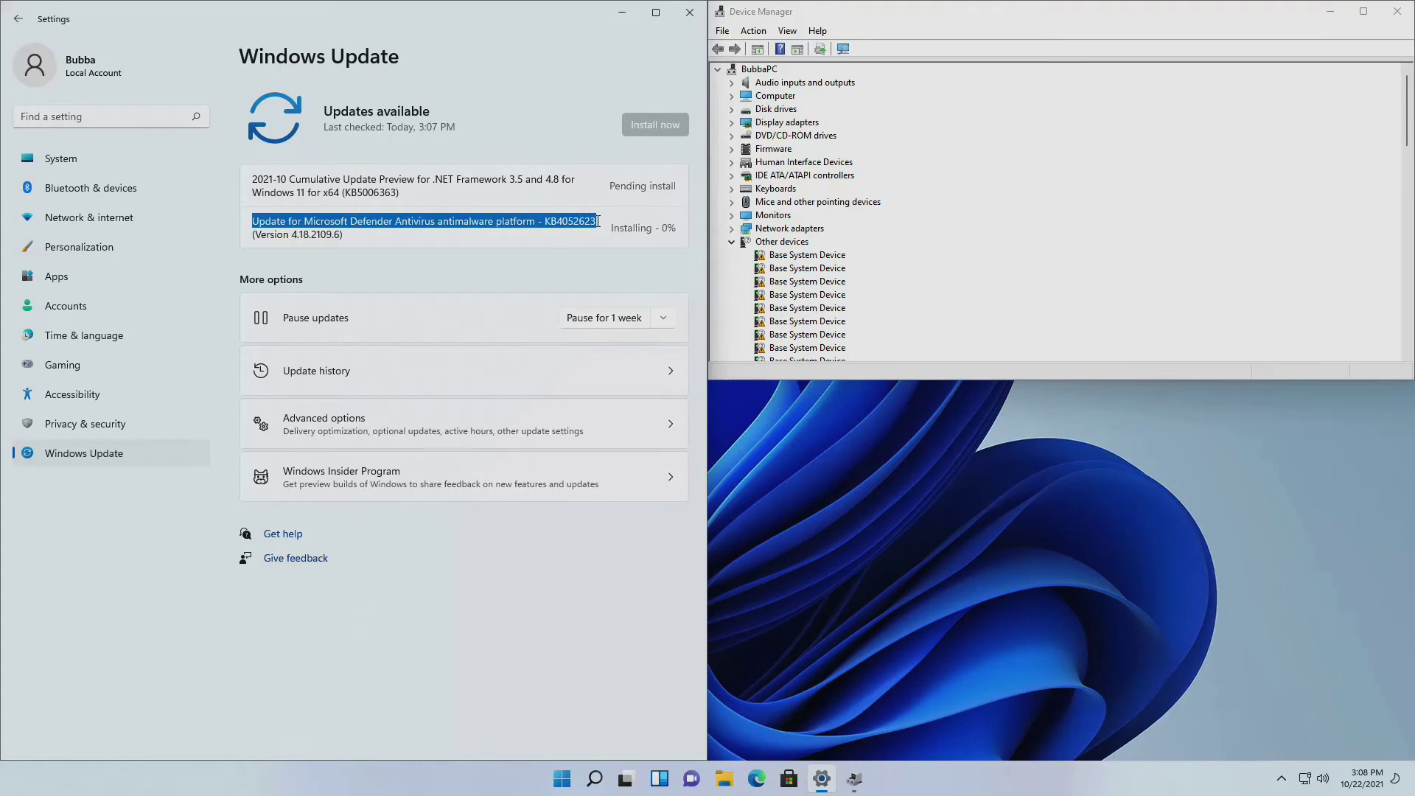
pyautogui.click(558, 107)
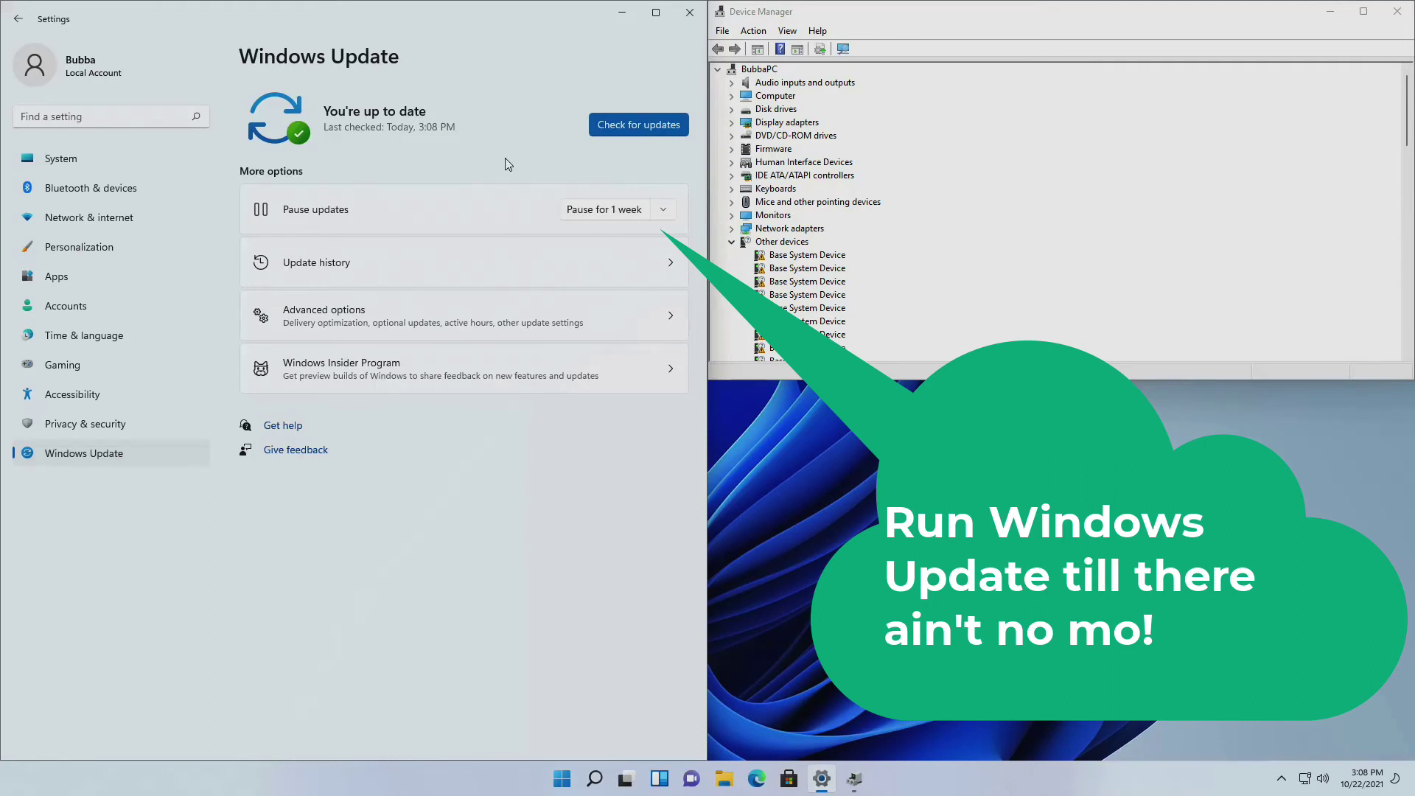
pyautogui.scroll(-4, 801, 290)
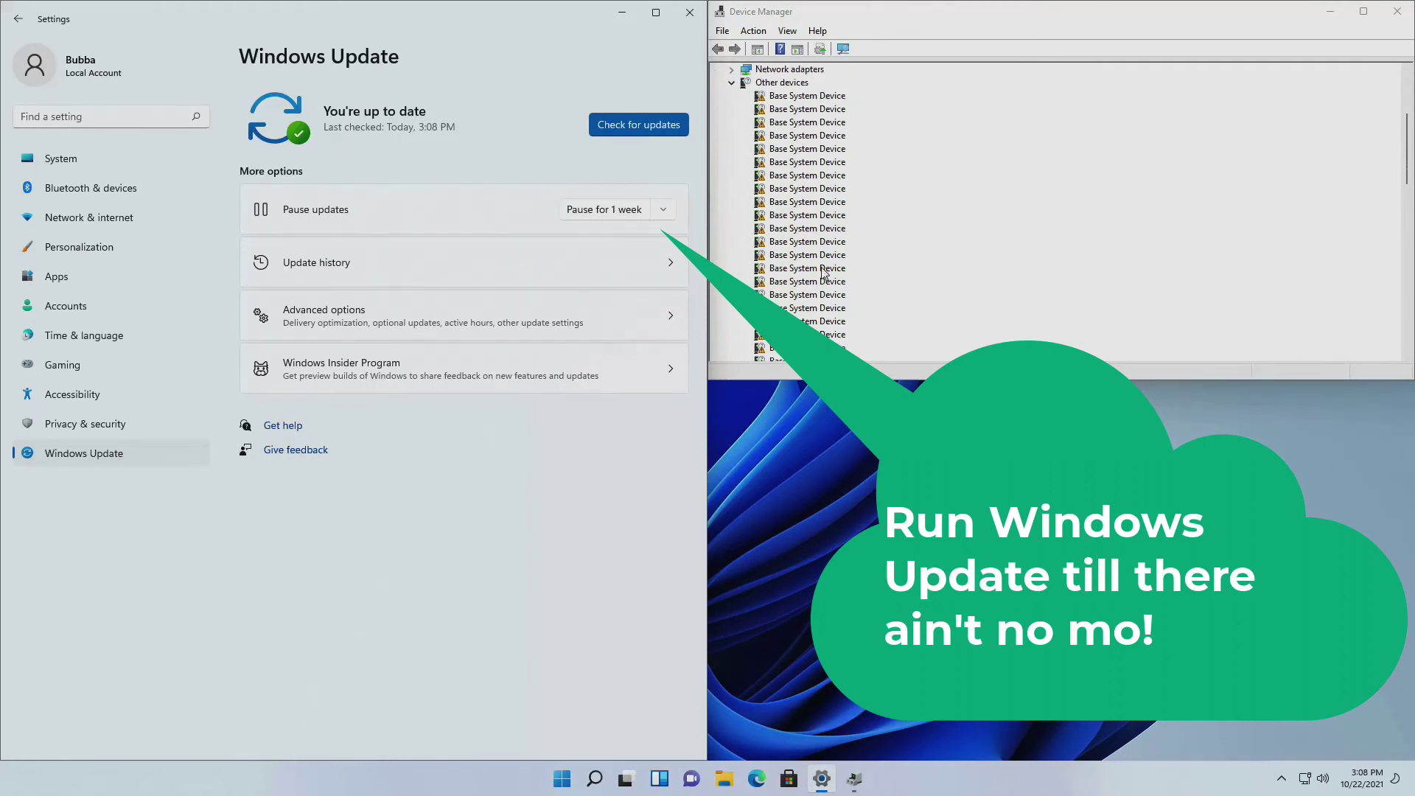
pyautogui.scroll(4, 834, 279)
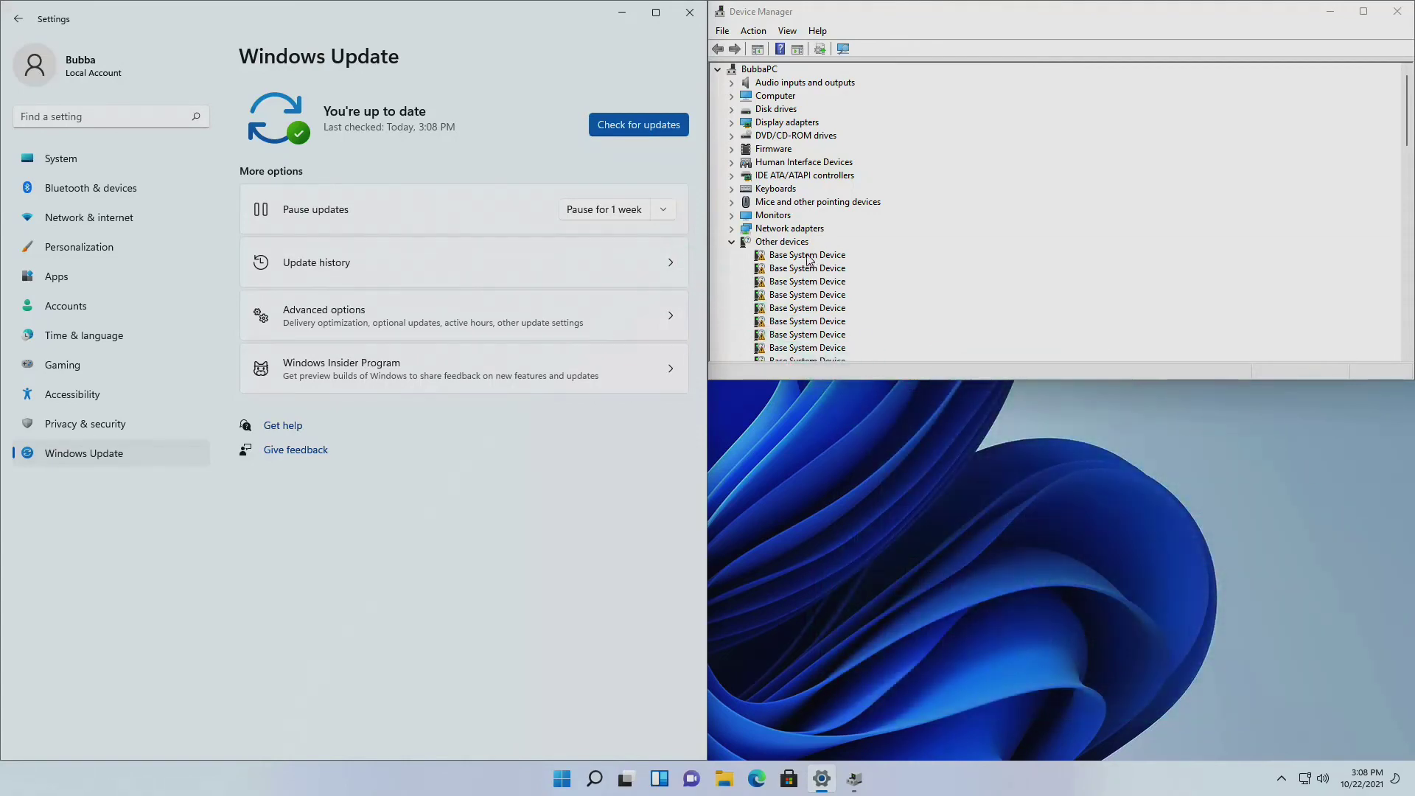
pyautogui.doubleClick(808, 256)
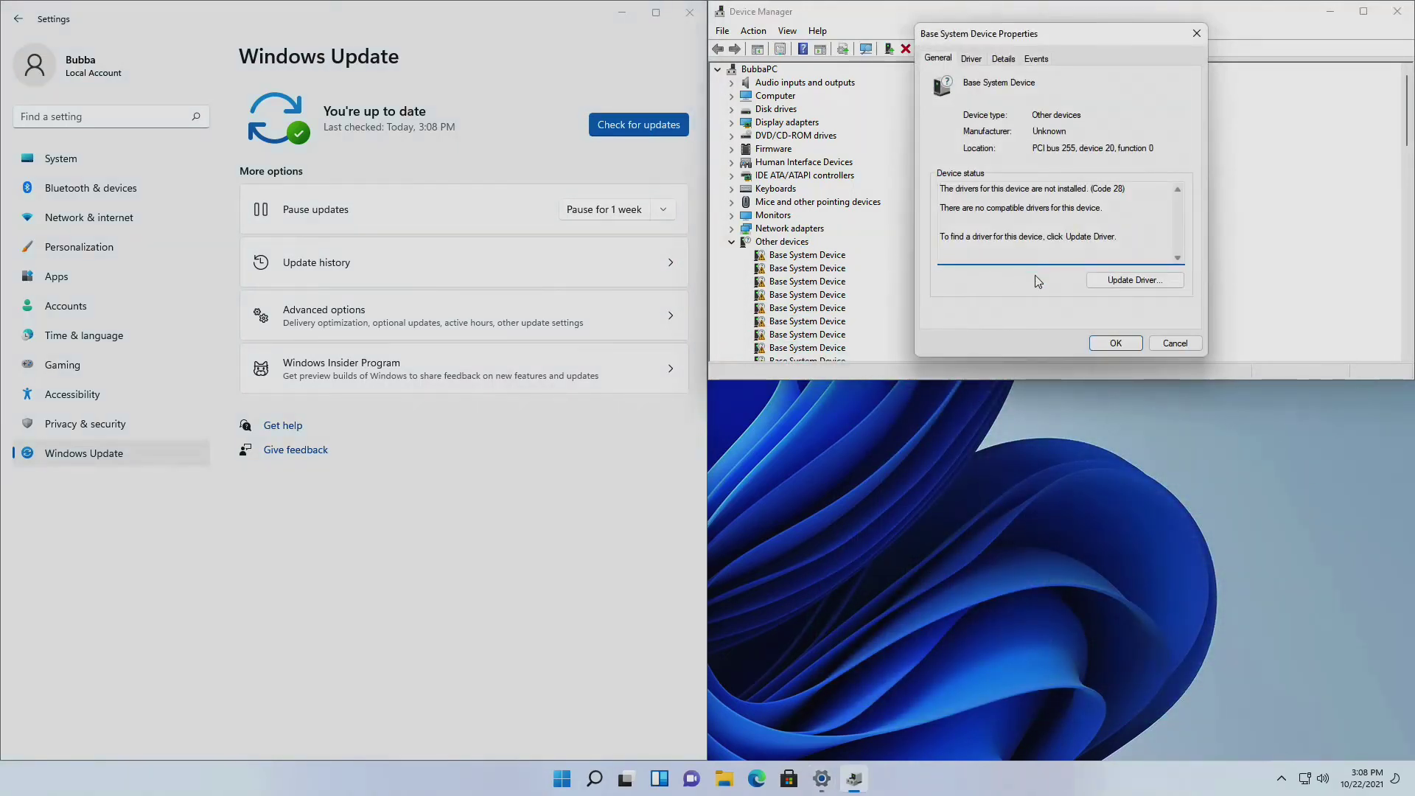
pyautogui.click(1135, 280)
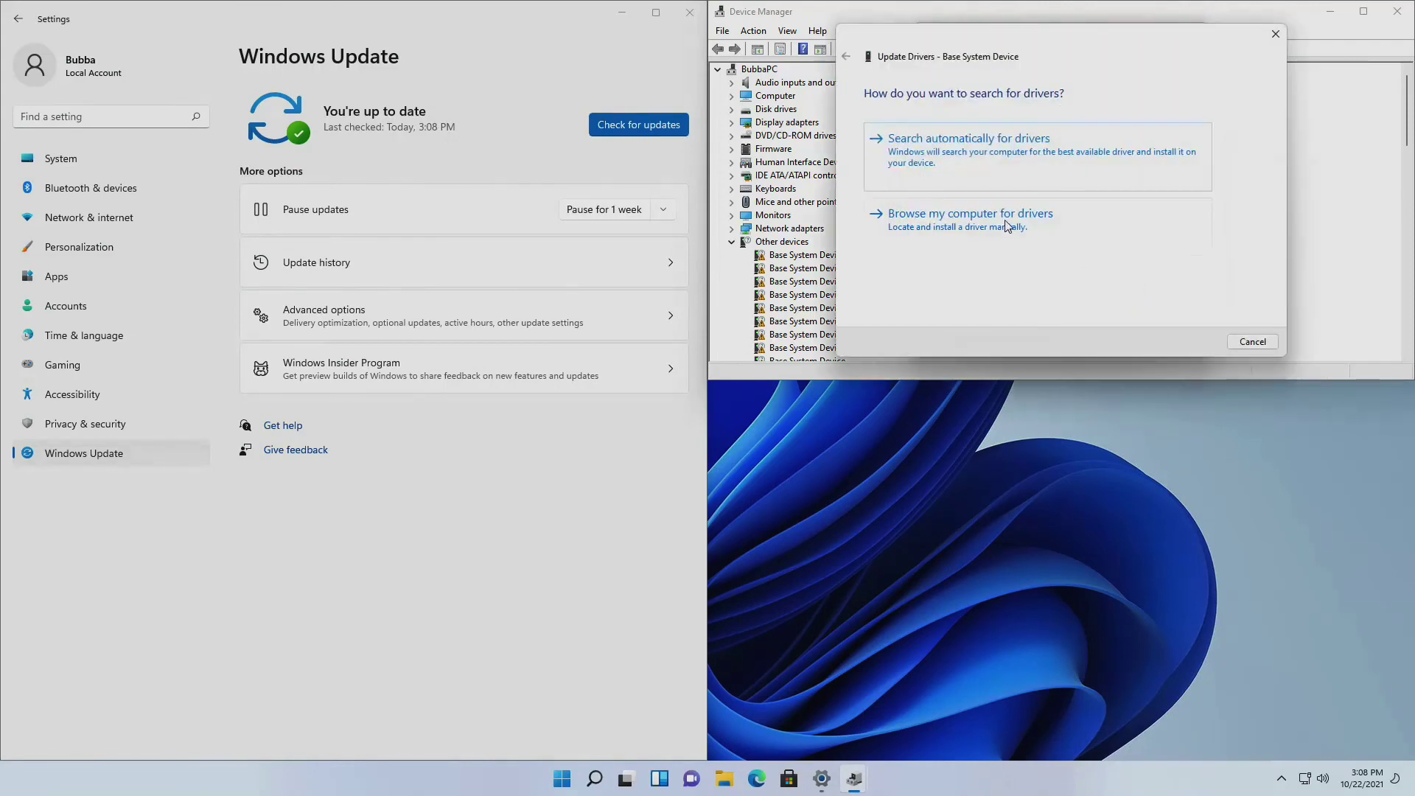
pyautogui.click(950, 153)
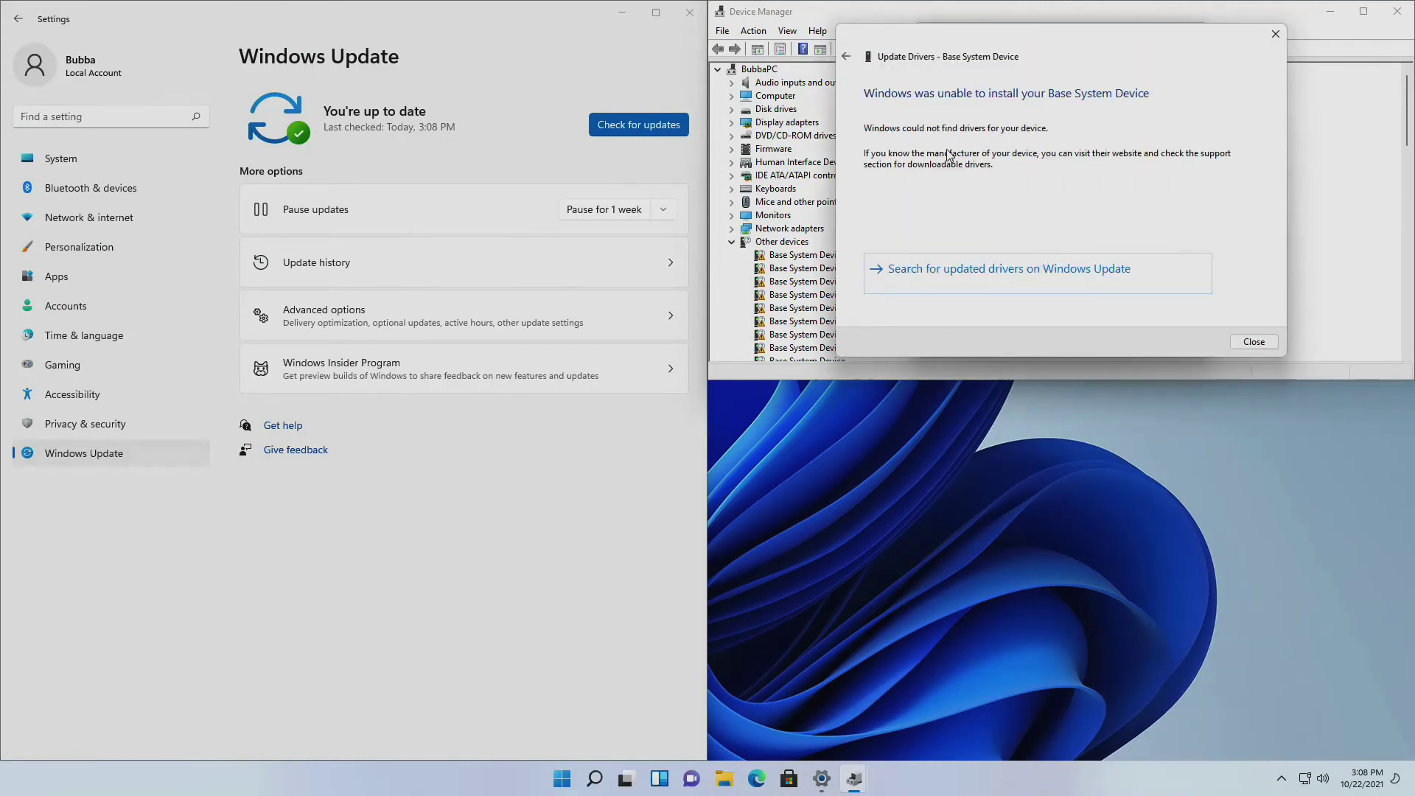
pyautogui.click(1253, 342)
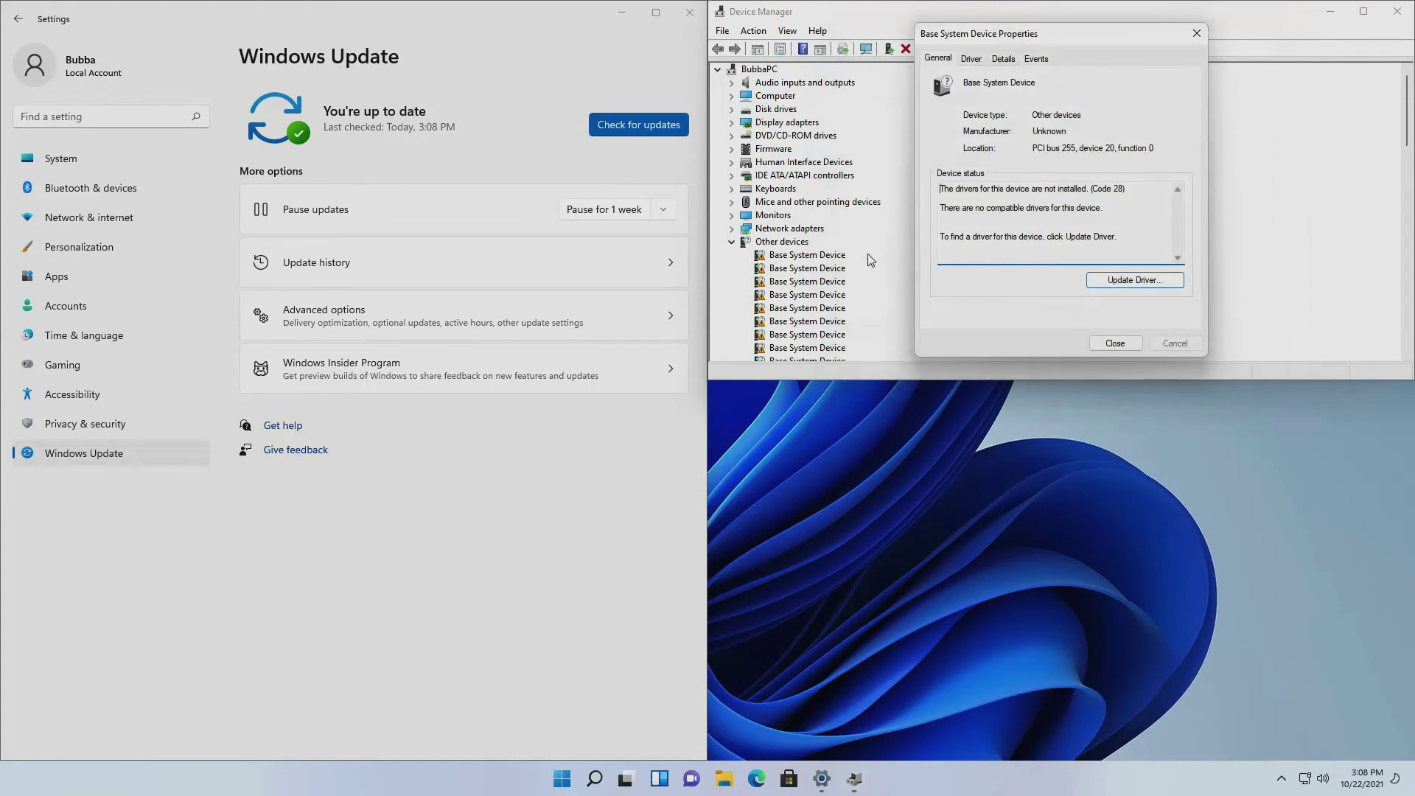
pyautogui.click(1115, 343)
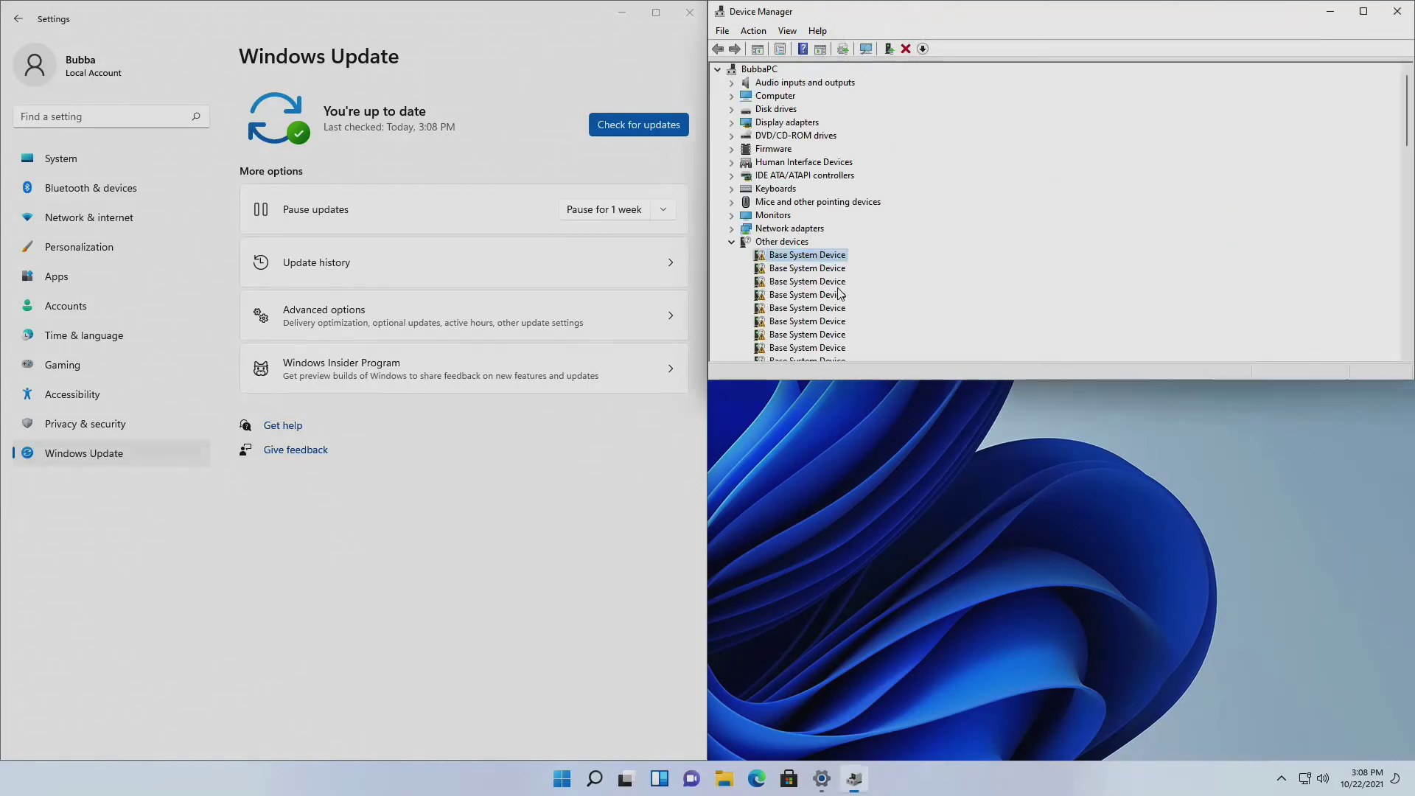
# - Go to Advanced options > Optional updates and expand the driver updates list
pyautogui.click(324, 322)
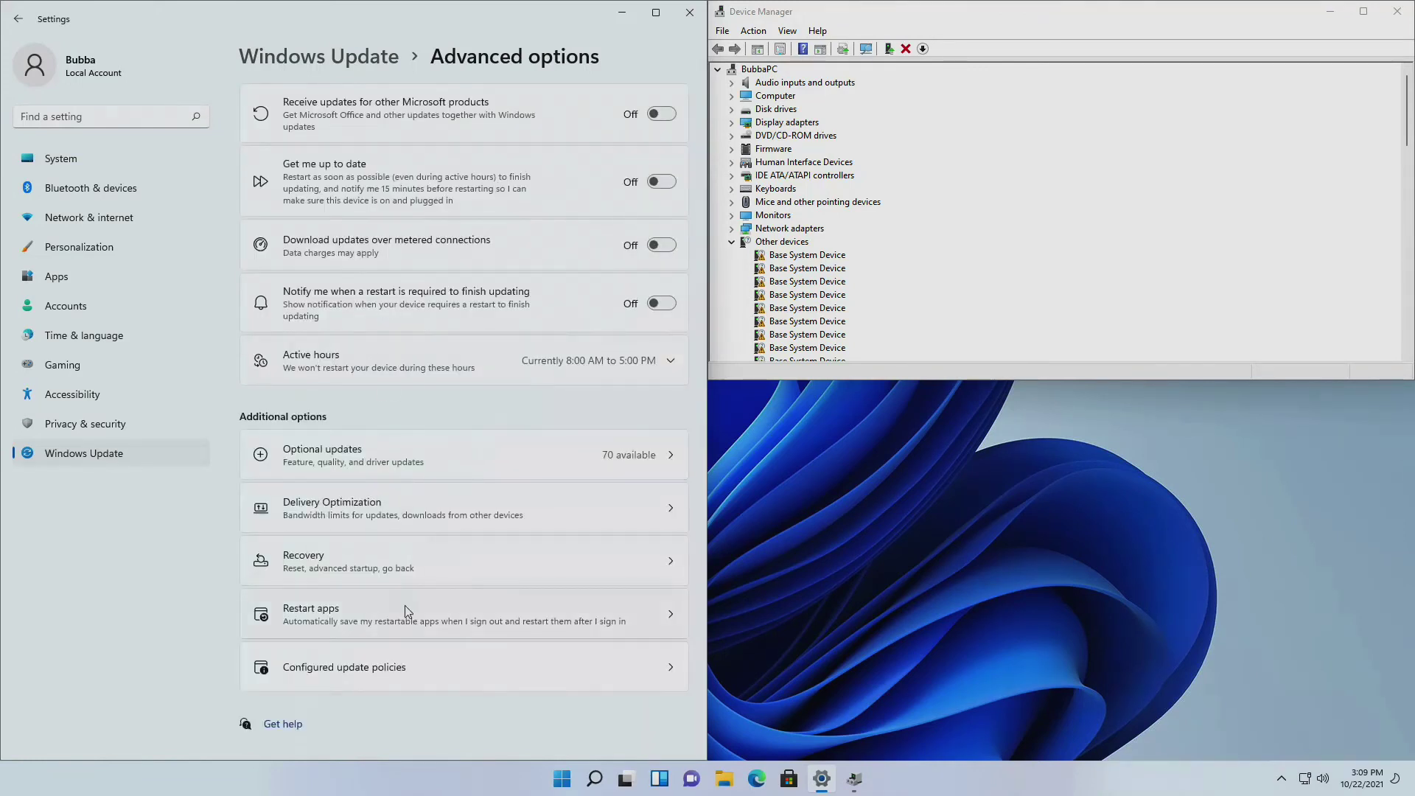
pyautogui.click(310, 456)
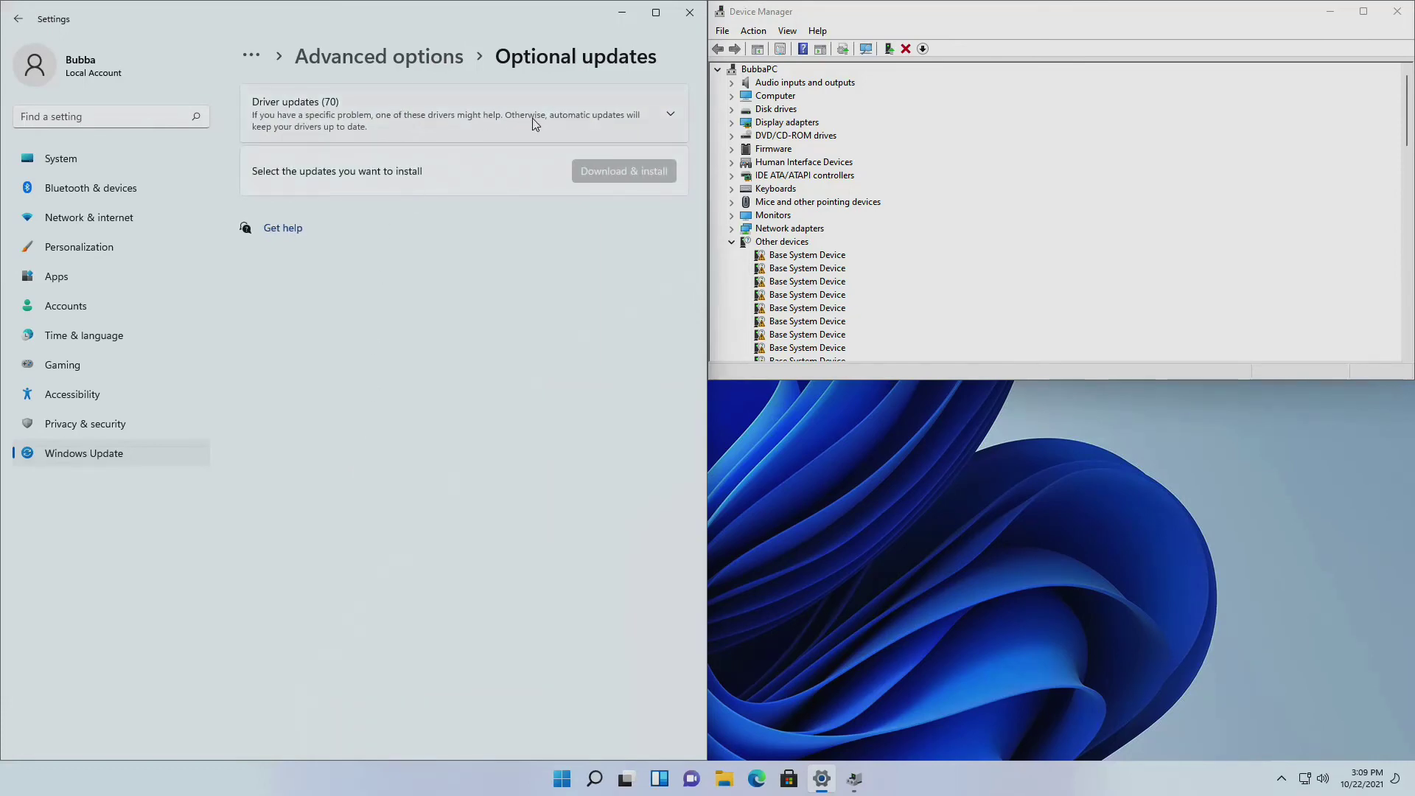
pyautogui.click(375, 125)
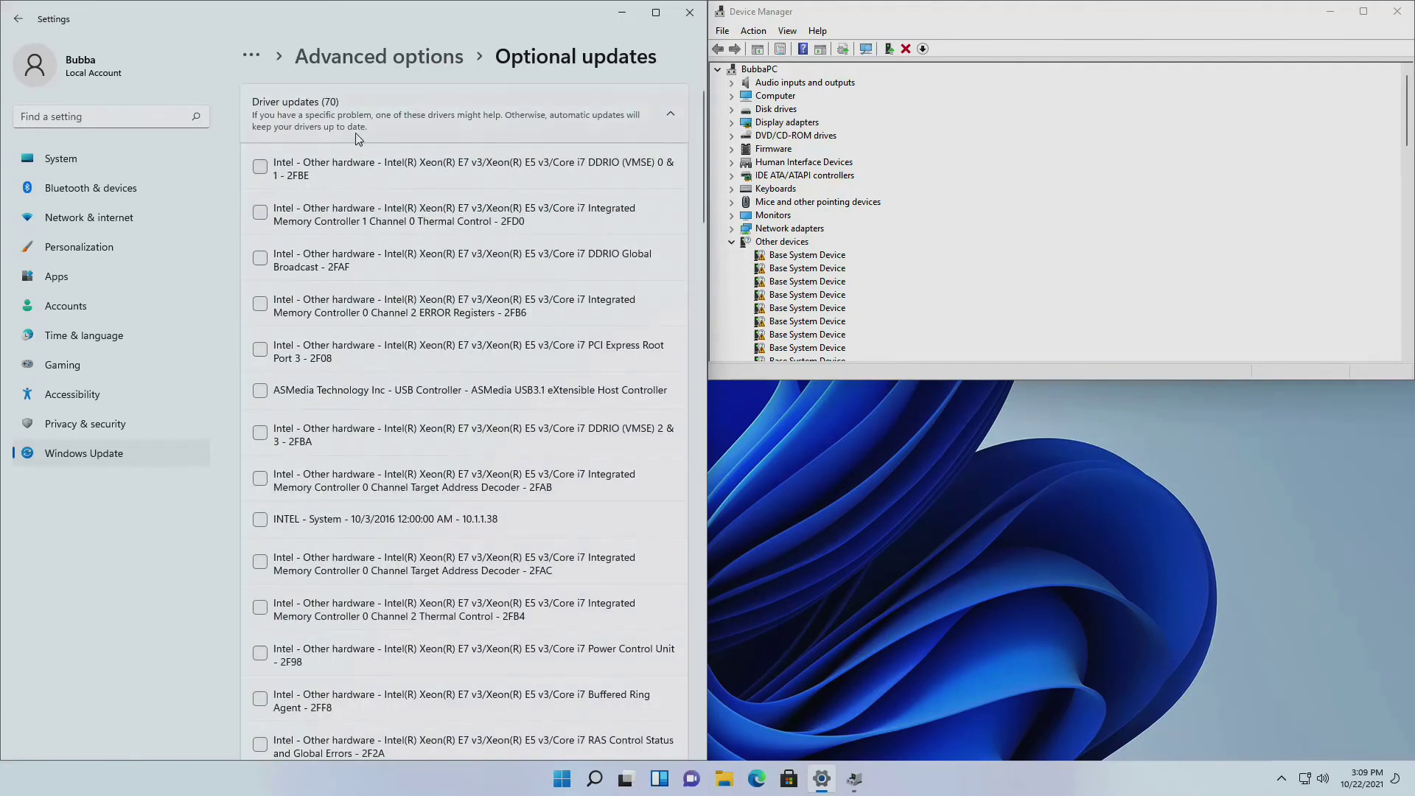
# - Tick driver updates 2FBE, 2FD0, 2FAF, 2FB6, PCIe Root Port 3, ASMedia USB, 2FBA and 2FAC
pyautogui.click(260, 167)
pyautogui.click(260, 212)
pyautogui.click(260, 258)
pyautogui.click(260, 303)
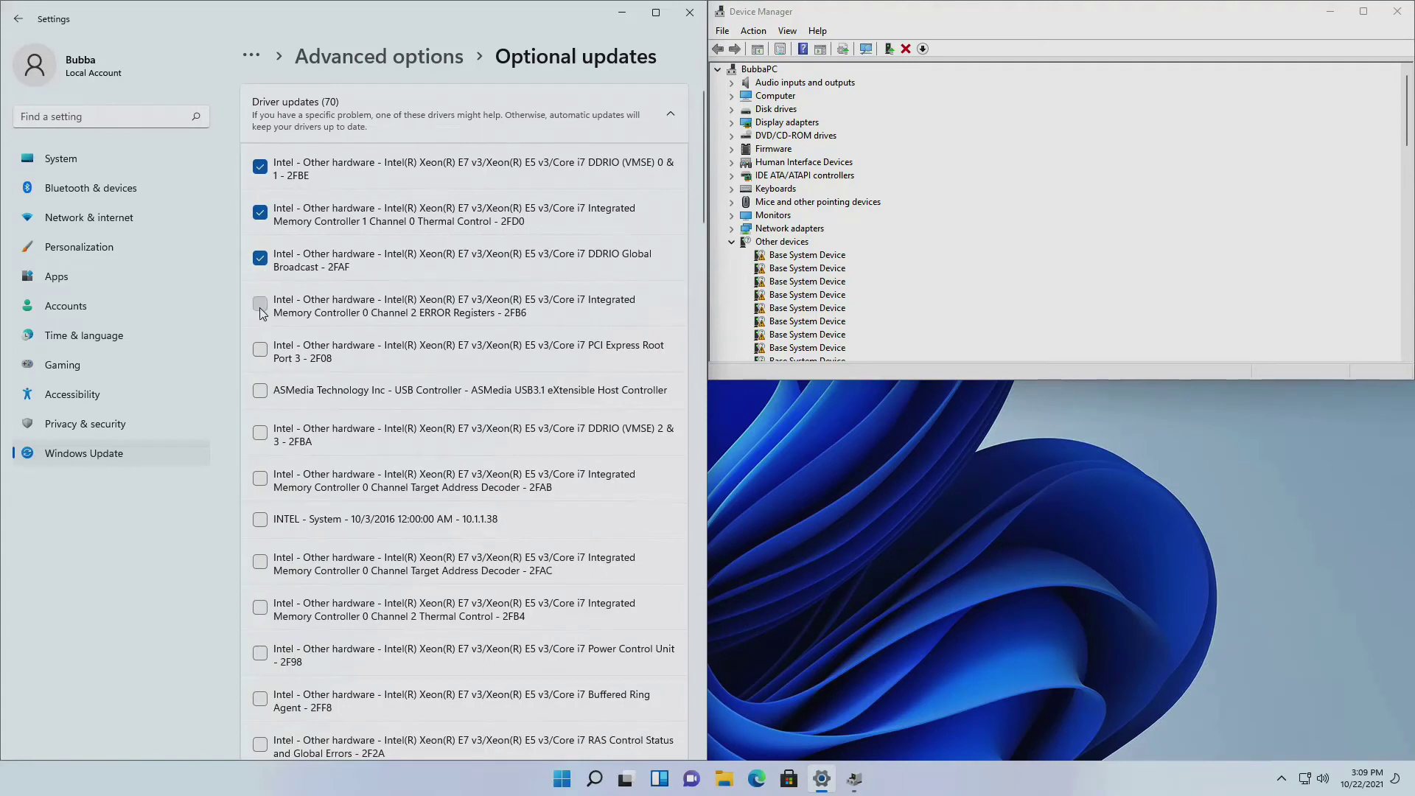
pyautogui.click(260, 350)
pyautogui.click(260, 390)
pyautogui.click(315, 454)
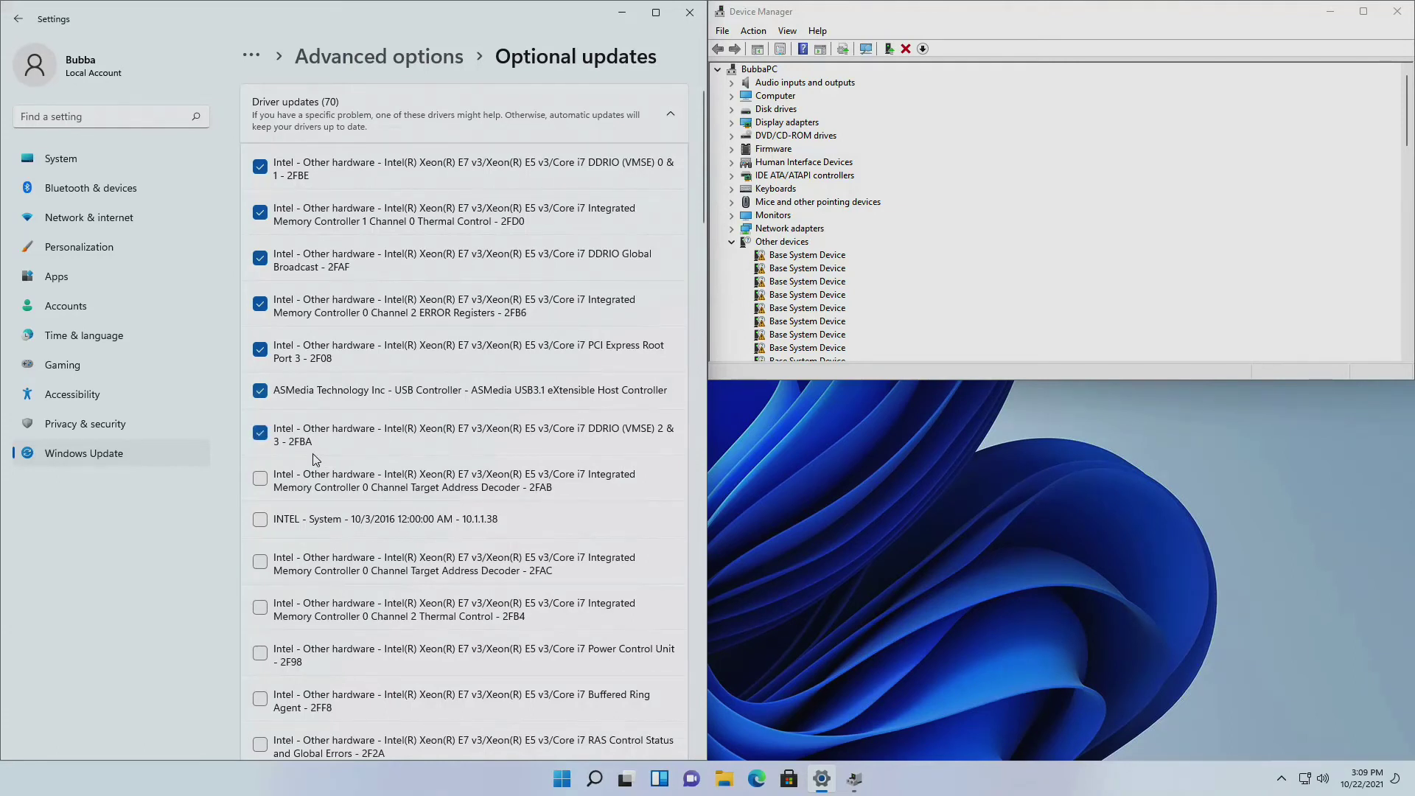
pyautogui.scroll(-3, 302, 457)
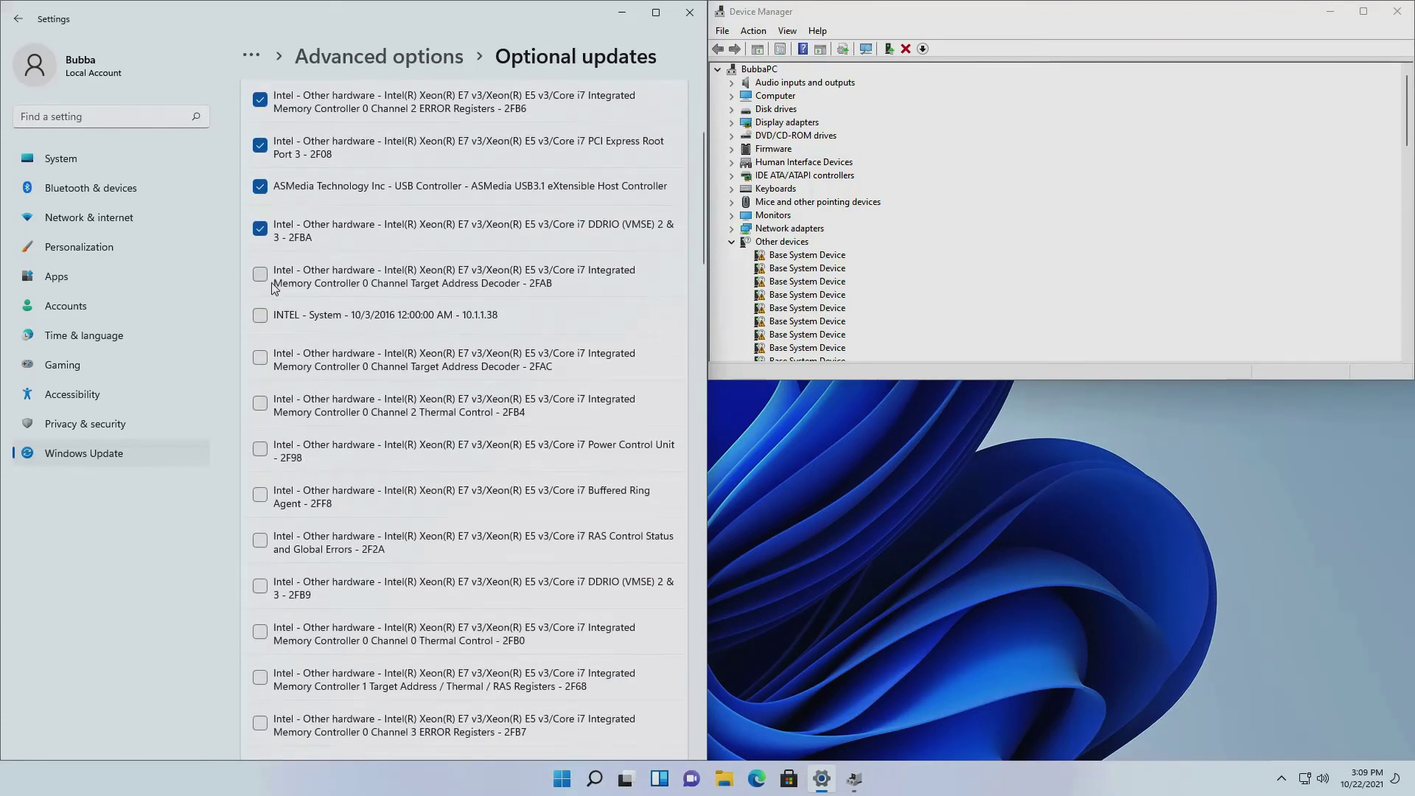
pyautogui.click(261, 360)
# - Tick the next batch of driver updates, from 2F98 power control unit down through 2FF9, 2FA0 and INTEL USB
pyautogui.click(260, 449)
pyautogui.scroll(-4, 260, 450)
pyautogui.click(260, 187)
pyautogui.click(260, 233)
pyautogui.click(260, 279)
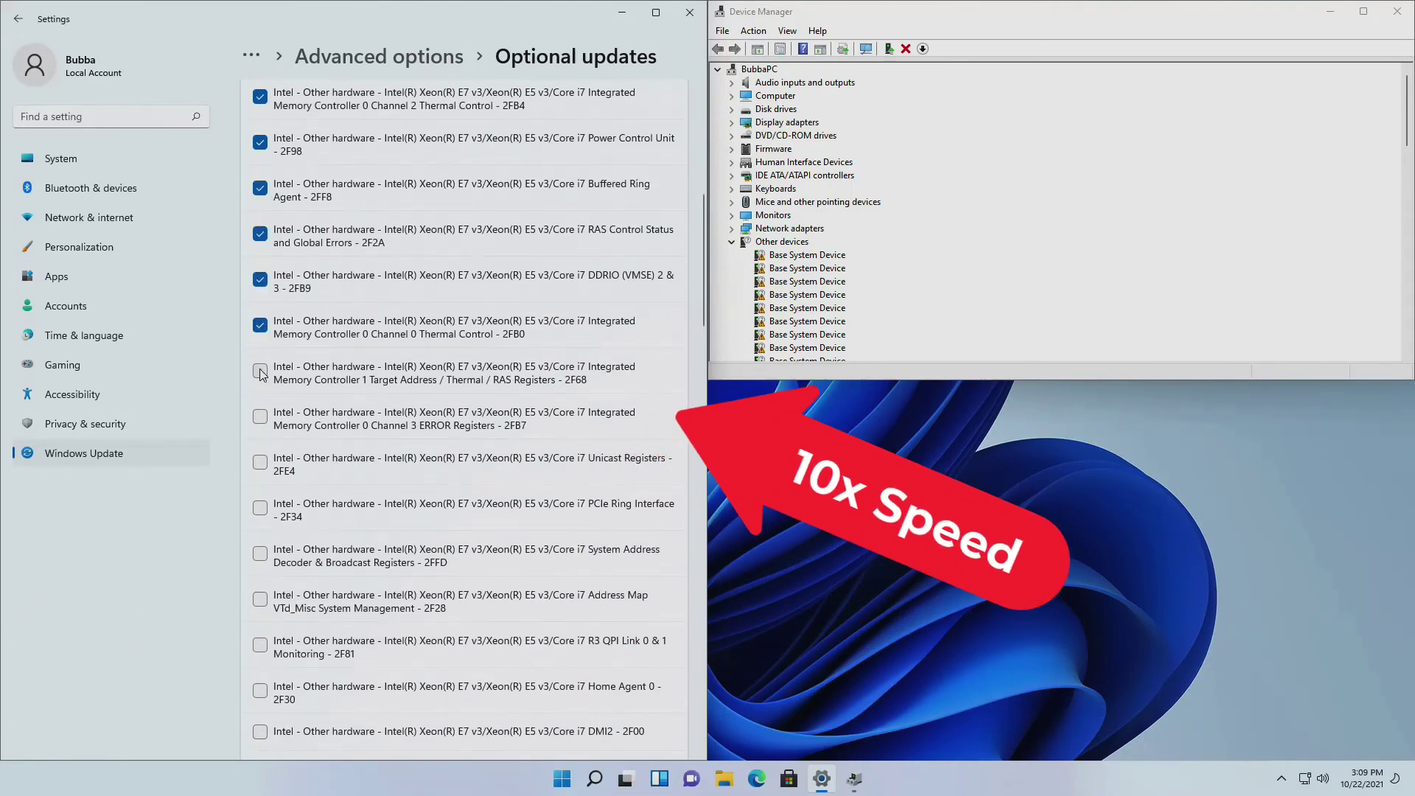
pyautogui.click(260, 324)
pyautogui.click(260, 370)
pyautogui.click(260, 415)
pyautogui.click(261, 507)
pyautogui.scroll(-5, 260, 442)
pyautogui.click(260, 146)
pyautogui.click(260, 191)
pyautogui.click(260, 238)
pyautogui.click(261, 283)
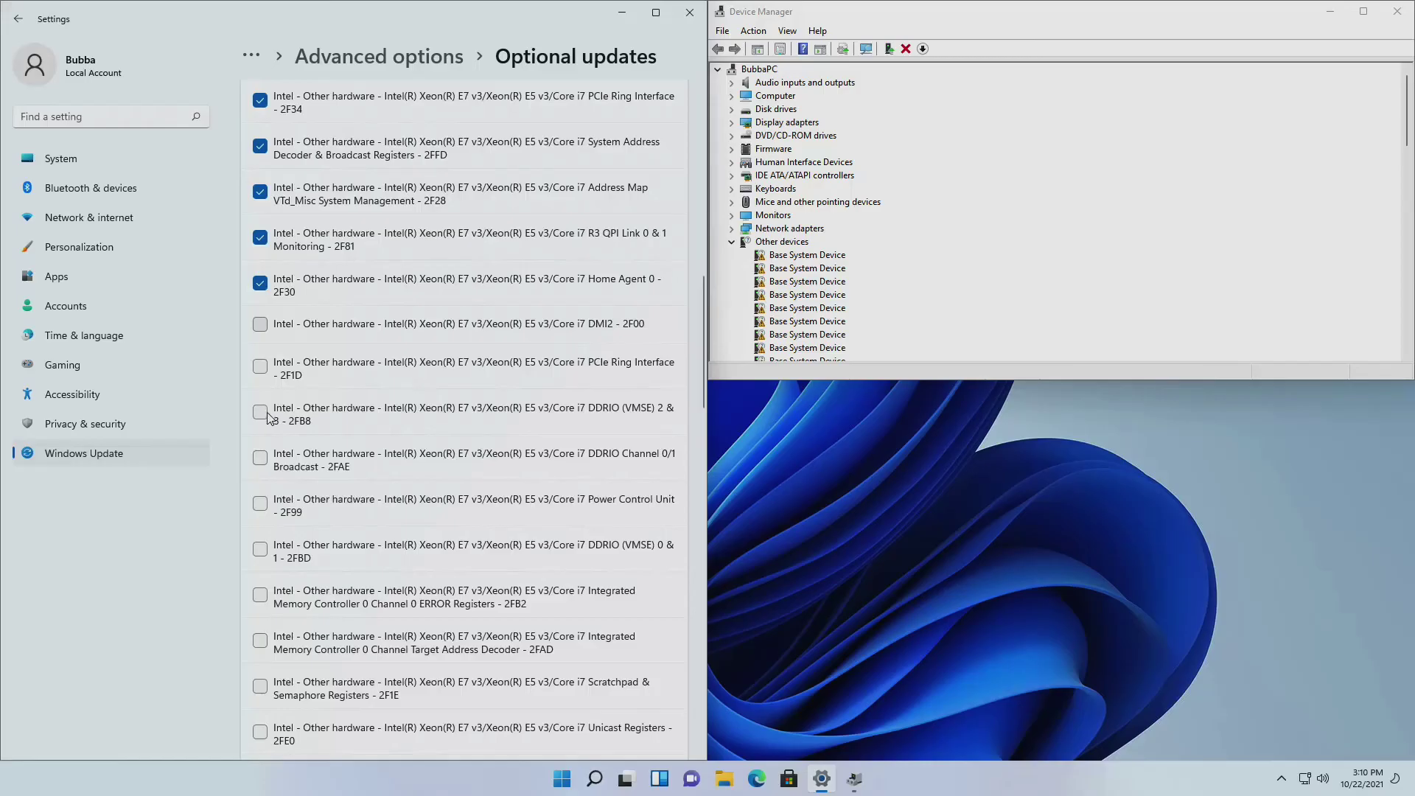
pyautogui.click(259, 326)
pyautogui.click(260, 458)
pyautogui.scroll(-4, 343, 457)
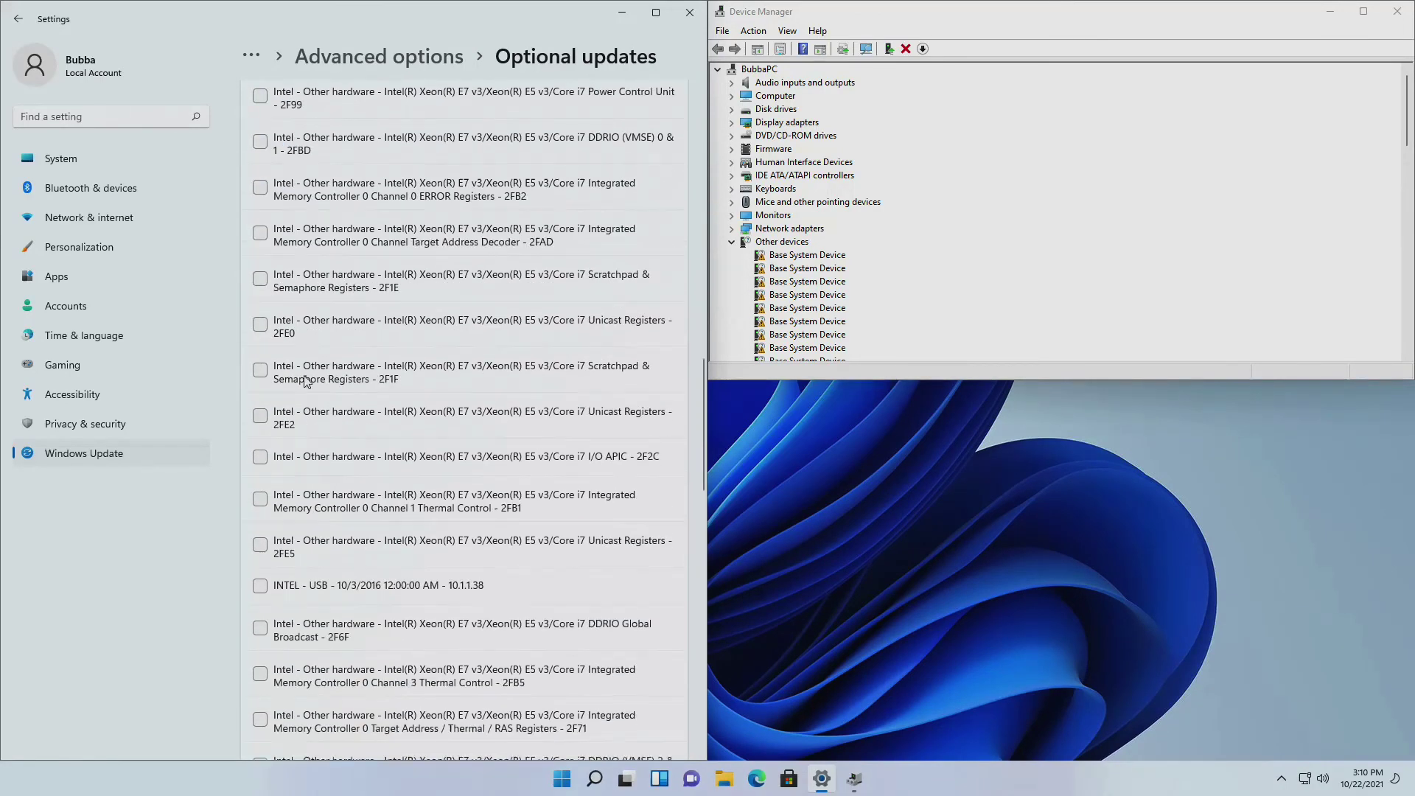
pyautogui.click(260, 197)
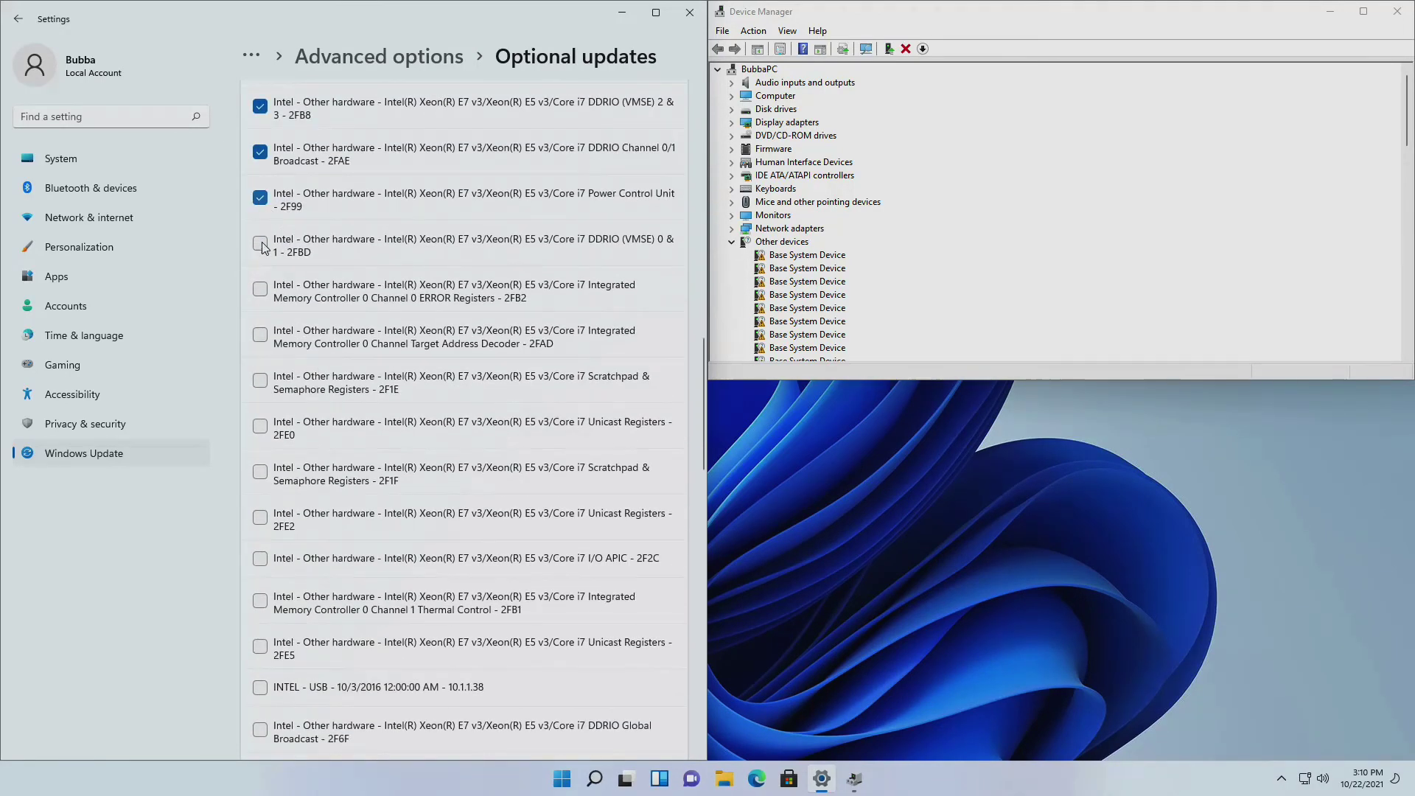
pyautogui.click(259, 291)
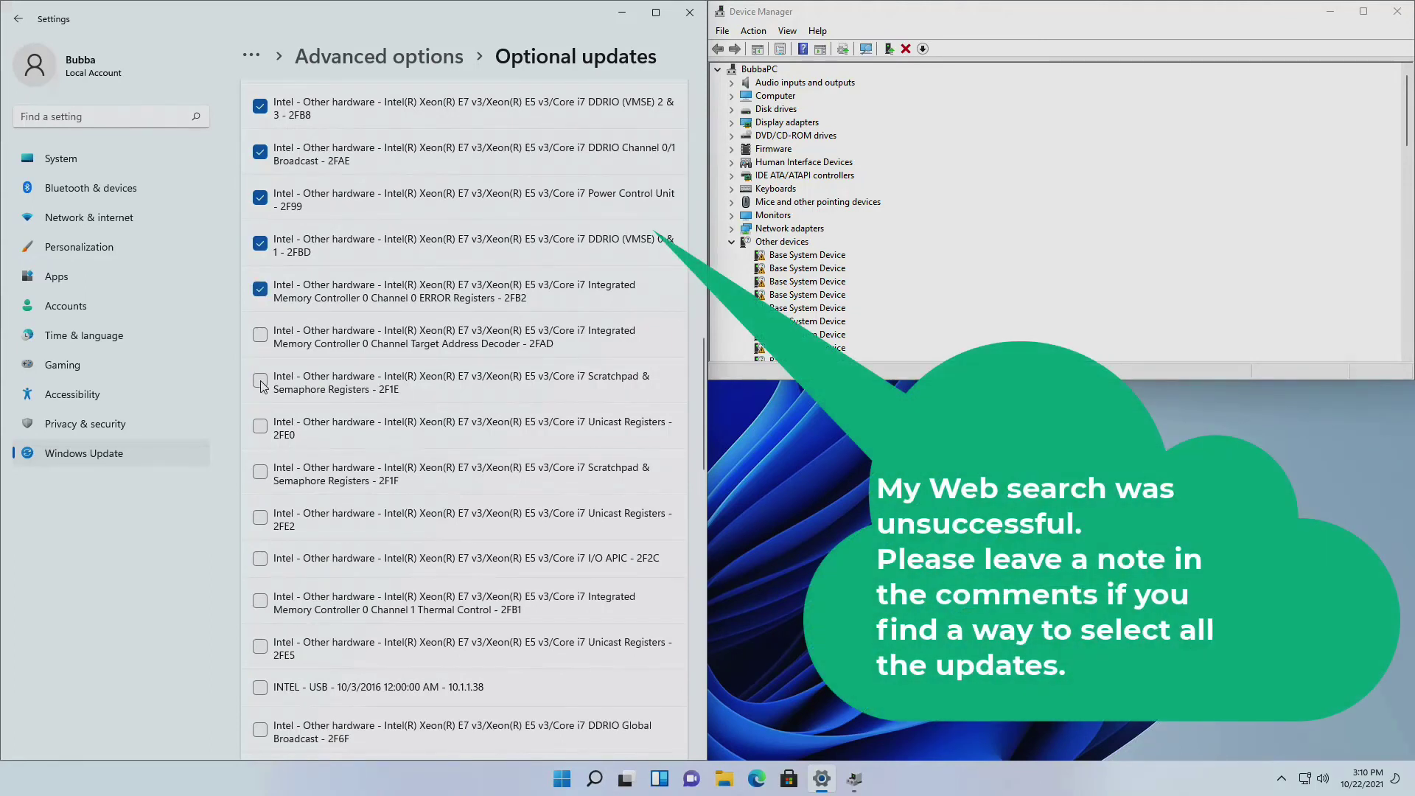
pyautogui.click(261, 336)
pyautogui.click(260, 381)
pyautogui.click(260, 427)
pyautogui.click(260, 472)
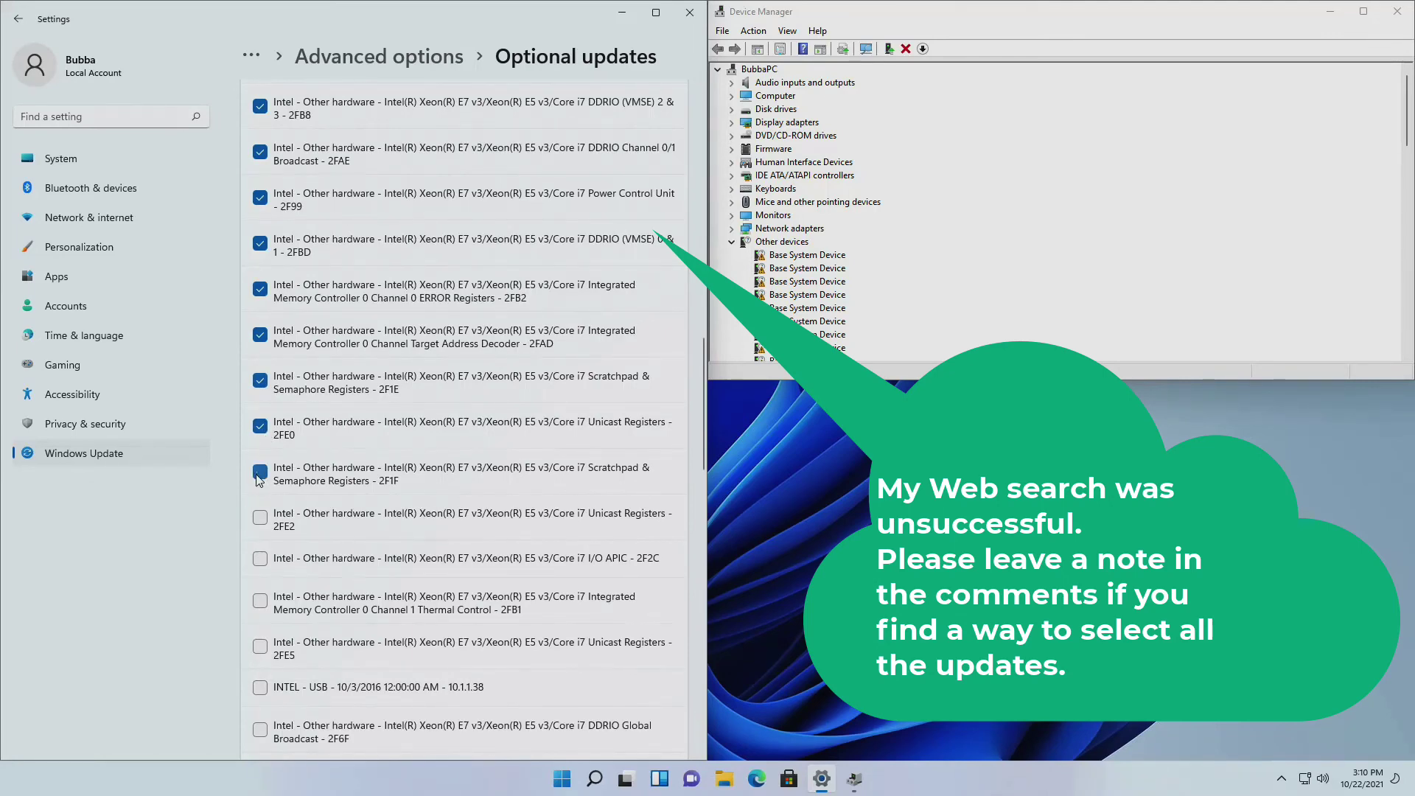
pyautogui.click(260, 519)
pyautogui.scroll(-5, 332, 494)
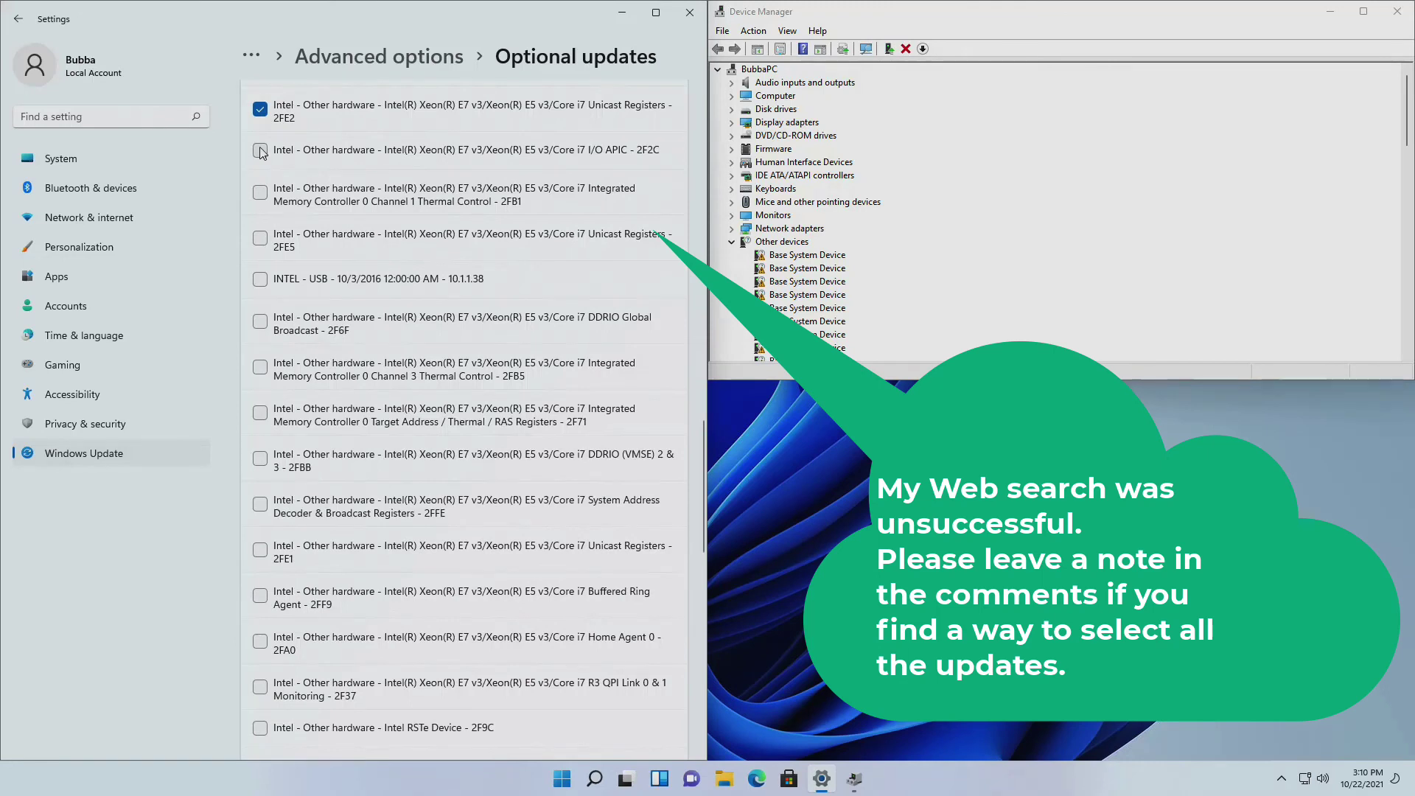
pyautogui.click(260, 151)
pyautogui.click(260, 193)
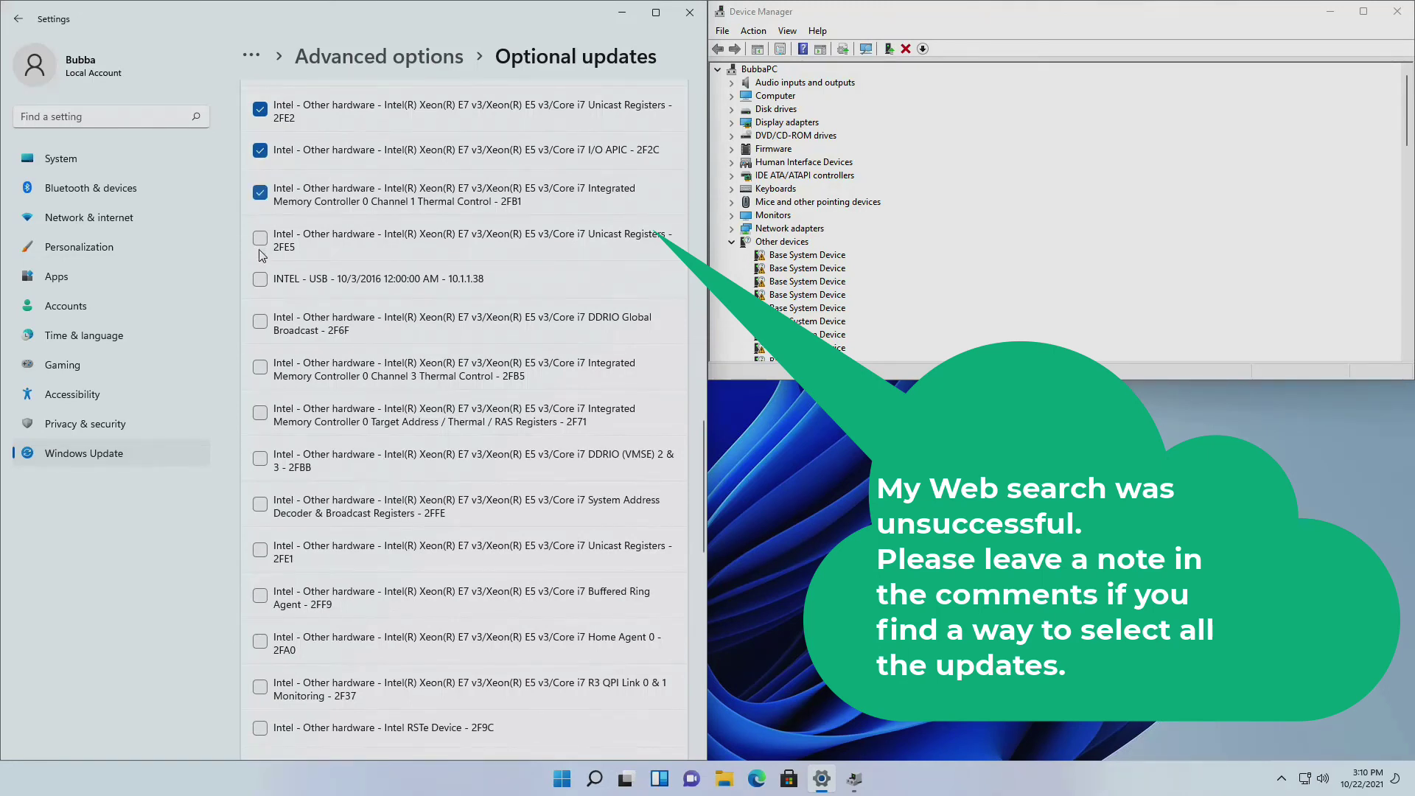
pyautogui.click(260, 239)
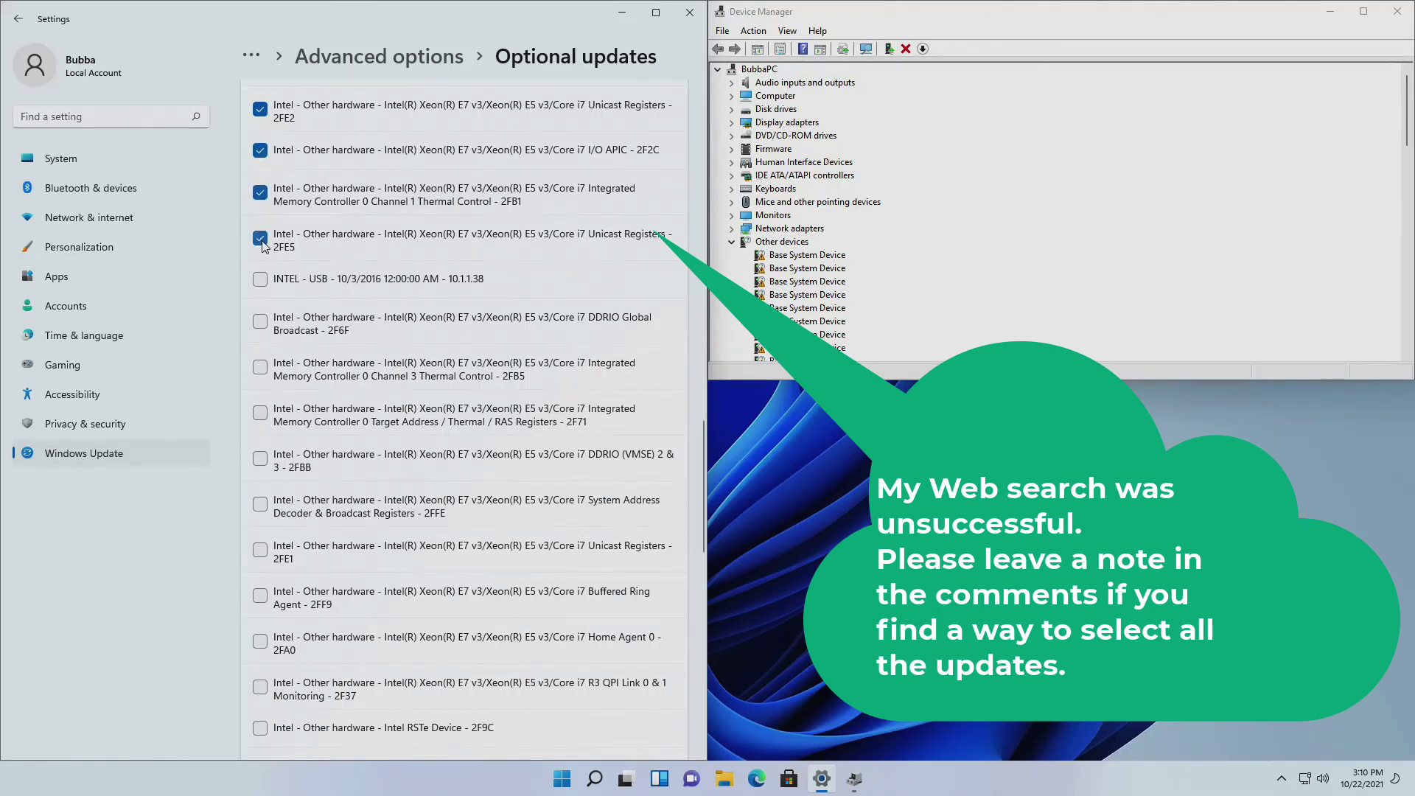
pyautogui.click(260, 279)
pyautogui.click(259, 324)
pyautogui.click(260, 367)
pyautogui.click(260, 412)
pyautogui.click(260, 459)
pyautogui.click(260, 505)
pyautogui.click(260, 551)
pyautogui.scroll(-5, 262, 442)
pyautogui.click(260, 188)
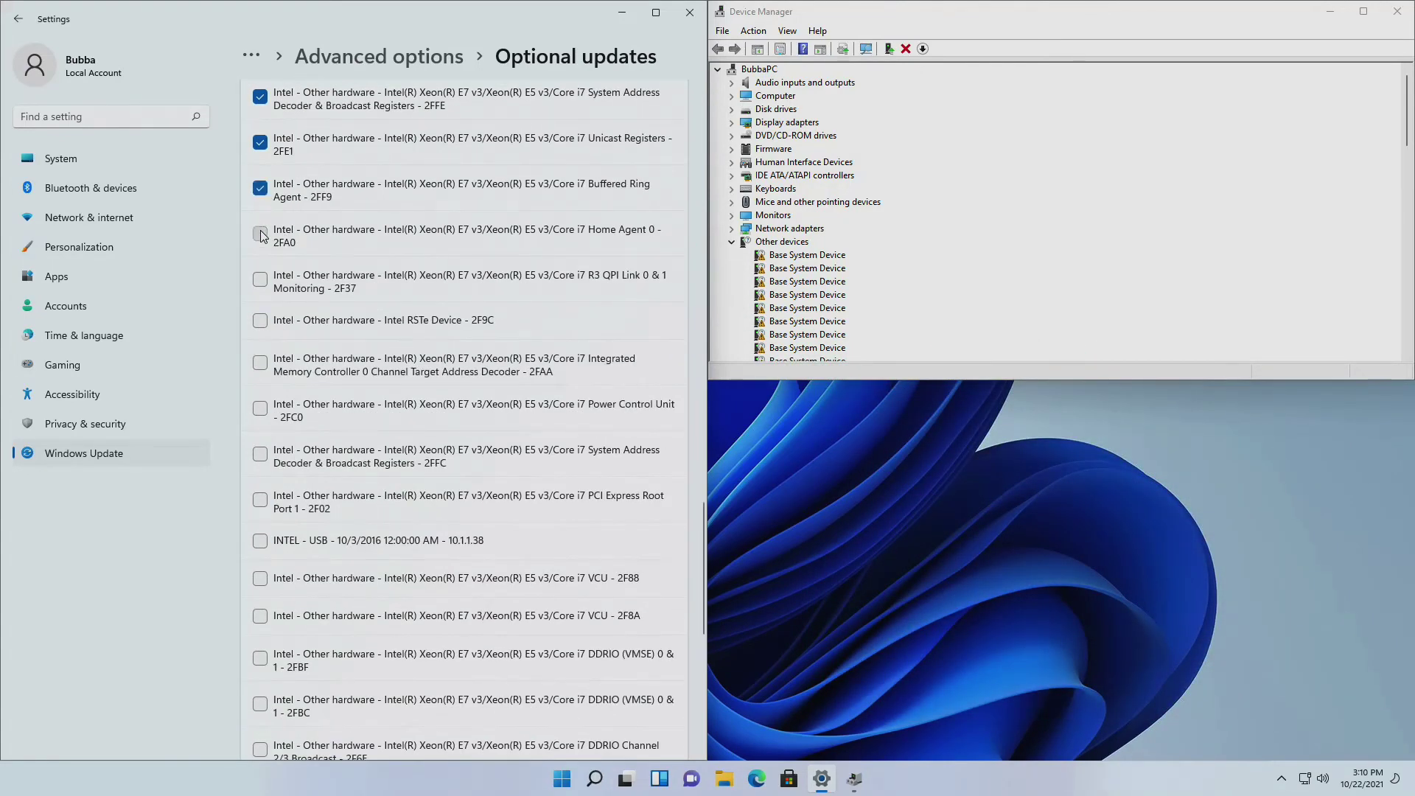
pyautogui.click(260, 235)
pyautogui.click(260, 280)
pyautogui.click(260, 320)
pyautogui.click(261, 454)
pyautogui.click(260, 500)
pyautogui.click(260, 541)
# - Go back over the list ticking every remaining unchecked driver, down to the Realtek USB driver
pyautogui.scroll(12, 260, 541)
pyautogui.click(260, 192)
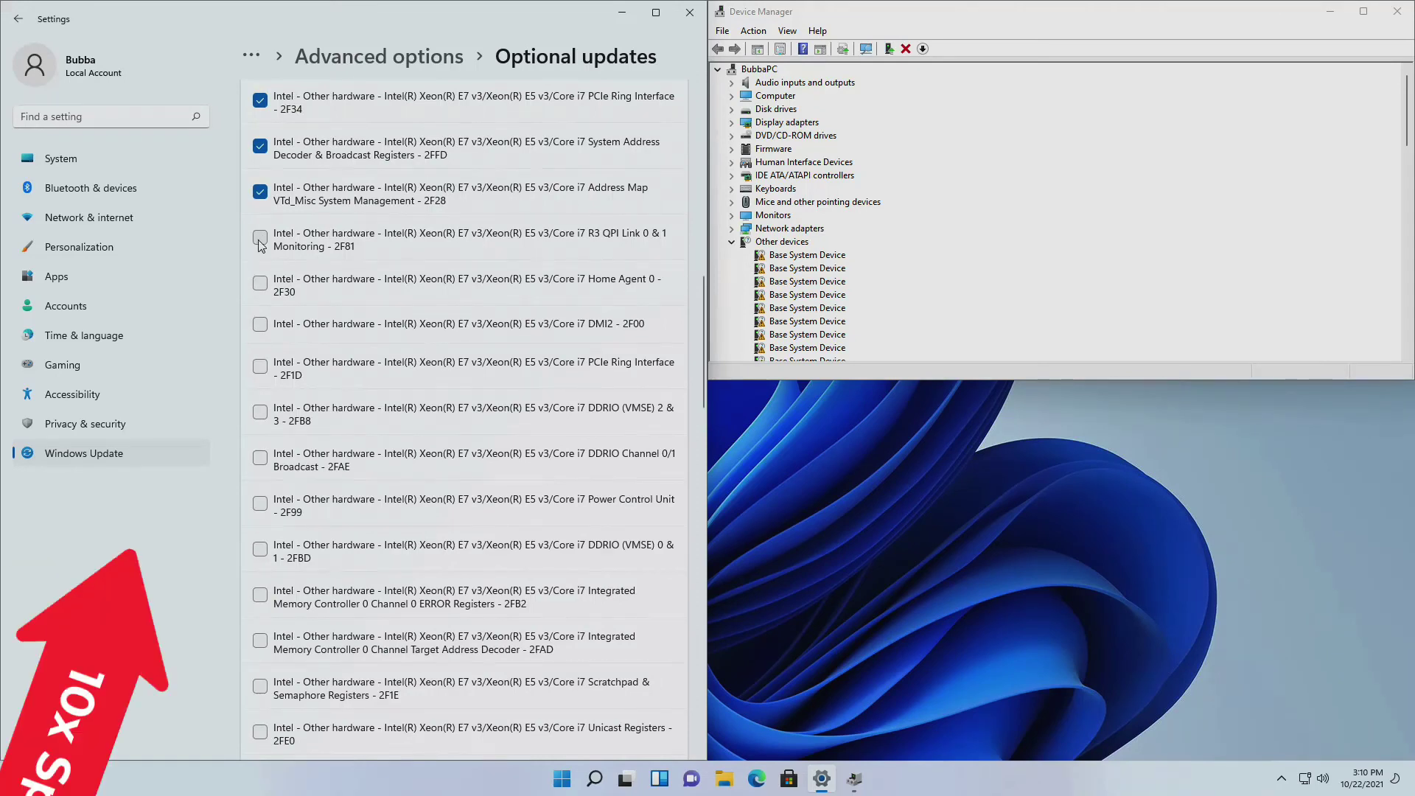
pyautogui.click(261, 238)
pyautogui.click(260, 283)
pyautogui.click(260, 324)
pyautogui.click(260, 366)
pyautogui.click(260, 412)
pyautogui.scroll(-4, 260, 412)
pyautogui.click(260, 151)
pyautogui.click(261, 197)
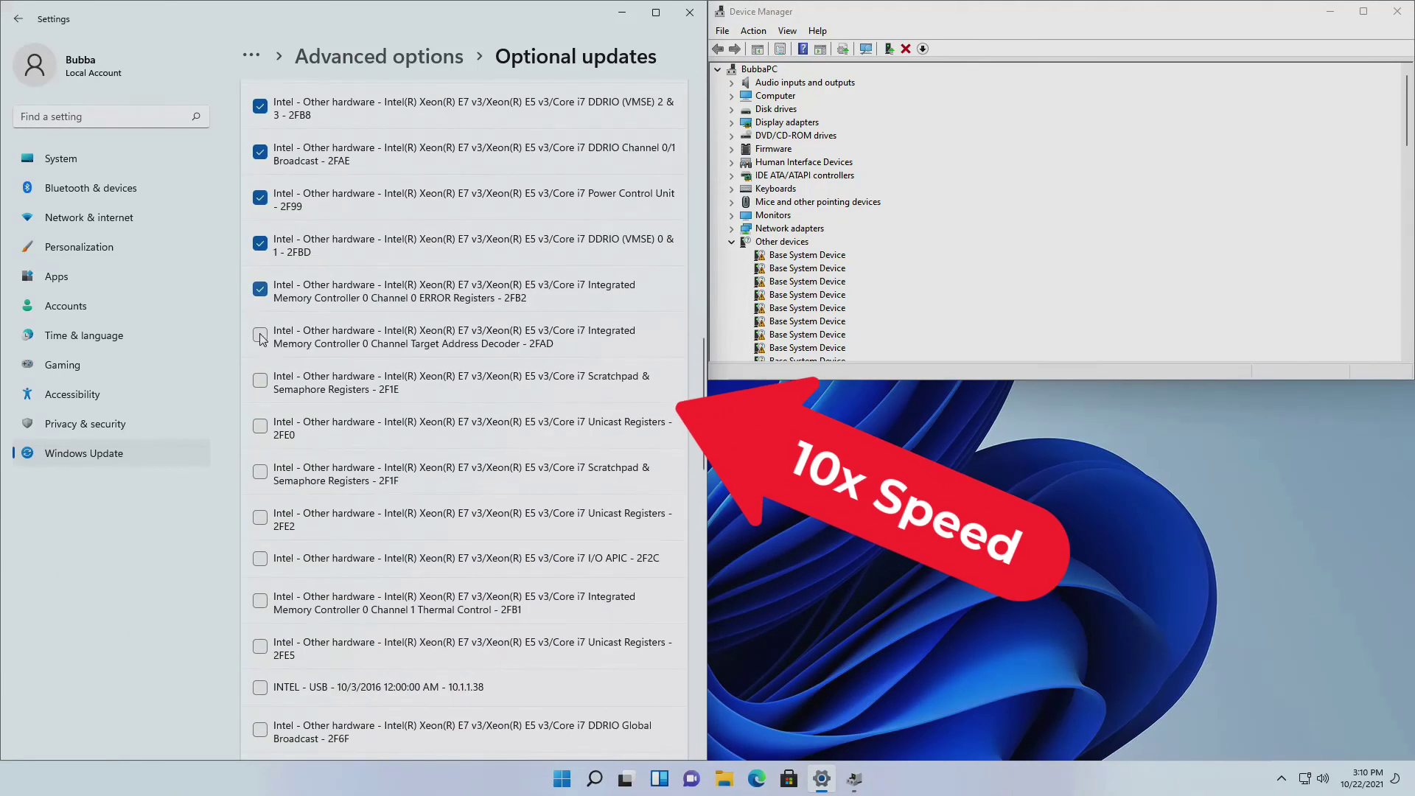
pyautogui.click(260, 338)
pyautogui.click(260, 380)
pyautogui.click(260, 426)
pyautogui.click(260, 472)
pyautogui.scroll(-3, 260, 472)
pyautogui.click(260, 294)
pyautogui.scroll(-2, 260, 336)
pyautogui.click(260, 279)
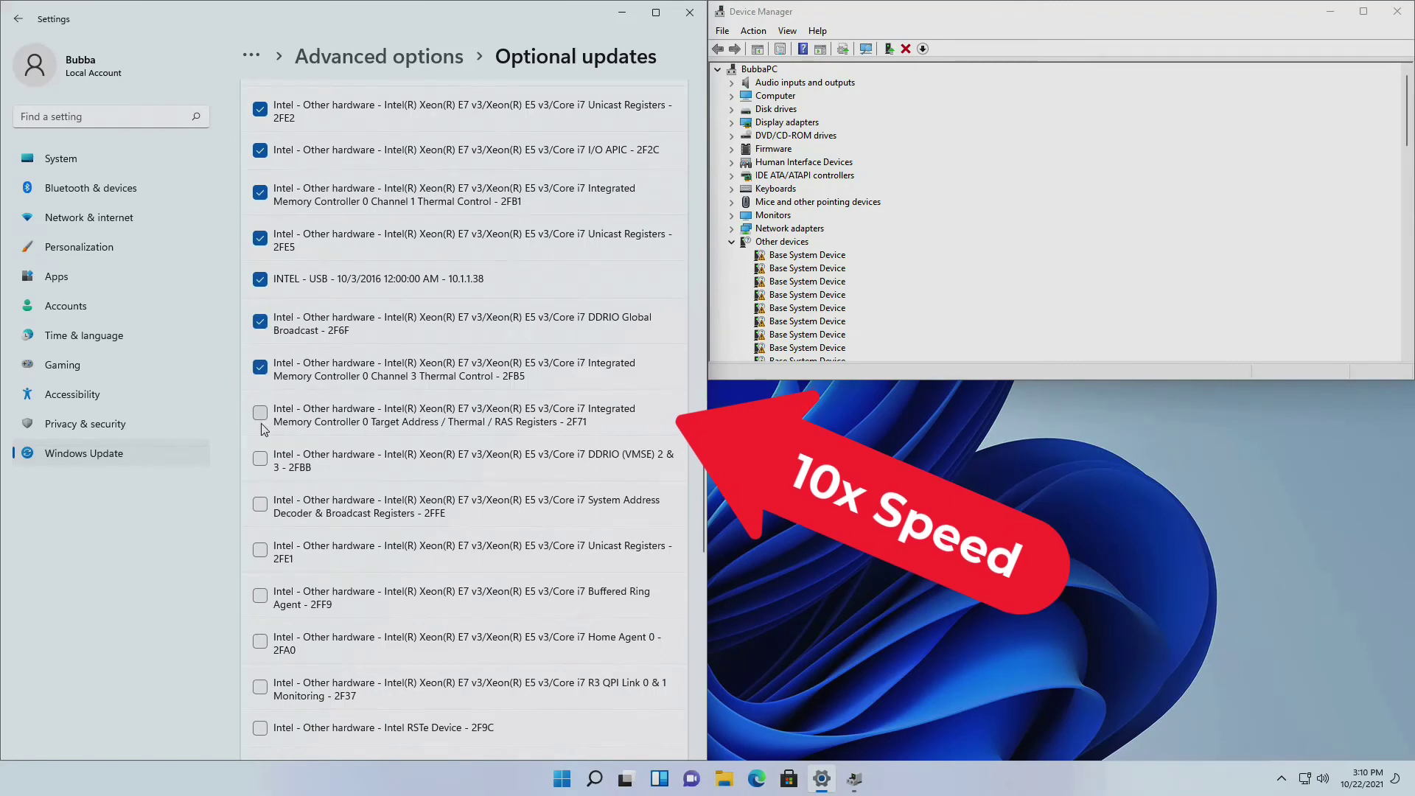
pyautogui.click(260, 412)
pyautogui.click(260, 458)
pyautogui.click(260, 504)
pyautogui.scroll(-5, 260, 503)
pyautogui.click(260, 138)
pyautogui.click(260, 183)
pyautogui.click(260, 229)
pyautogui.click(260, 275)
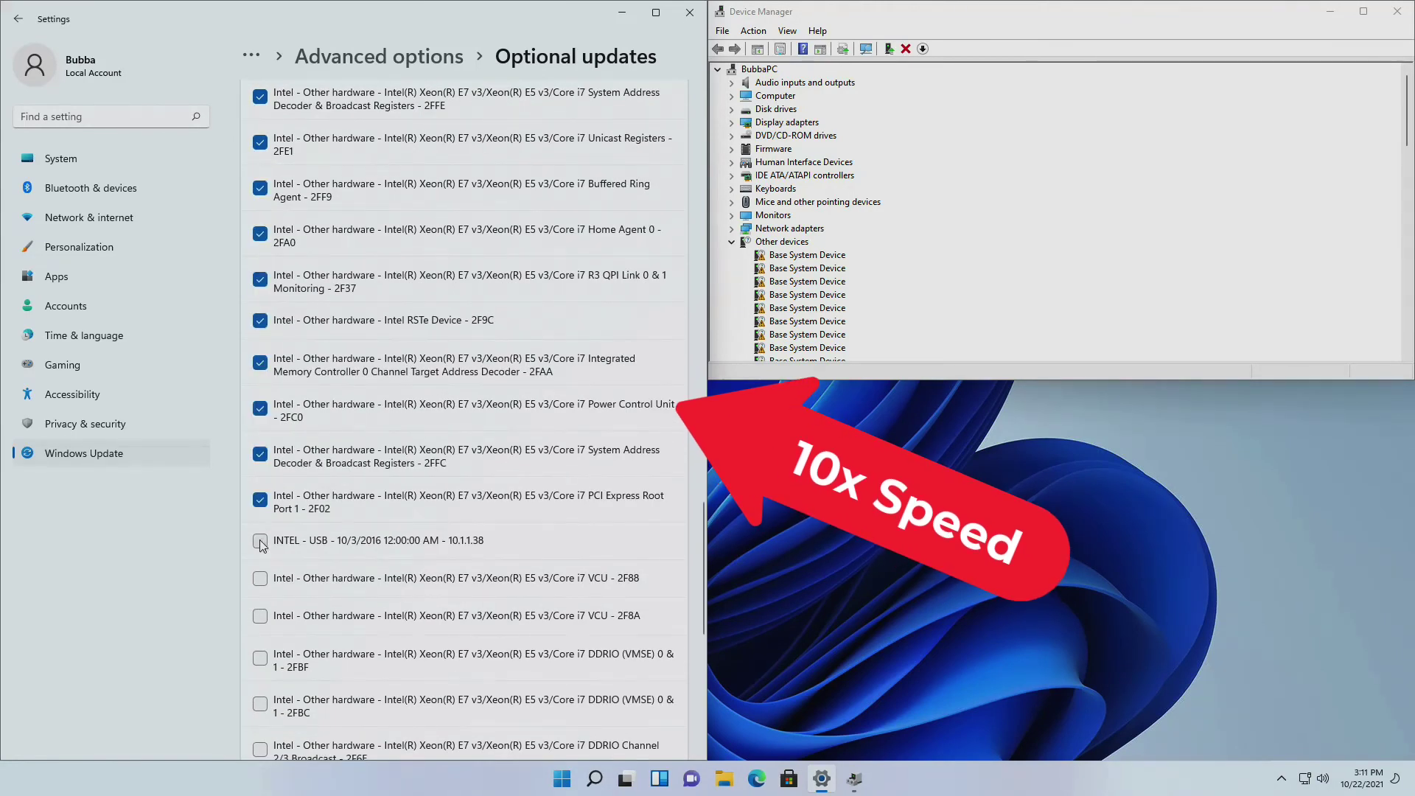
pyautogui.scroll(-4, 260, 544)
pyautogui.click(260, 274)
pyautogui.click(261, 312)
pyautogui.click(260, 354)
pyautogui.click(260, 400)
pyautogui.click(260, 445)
pyautogui.click(260, 491)
pyautogui.scroll(-3, 260, 536)
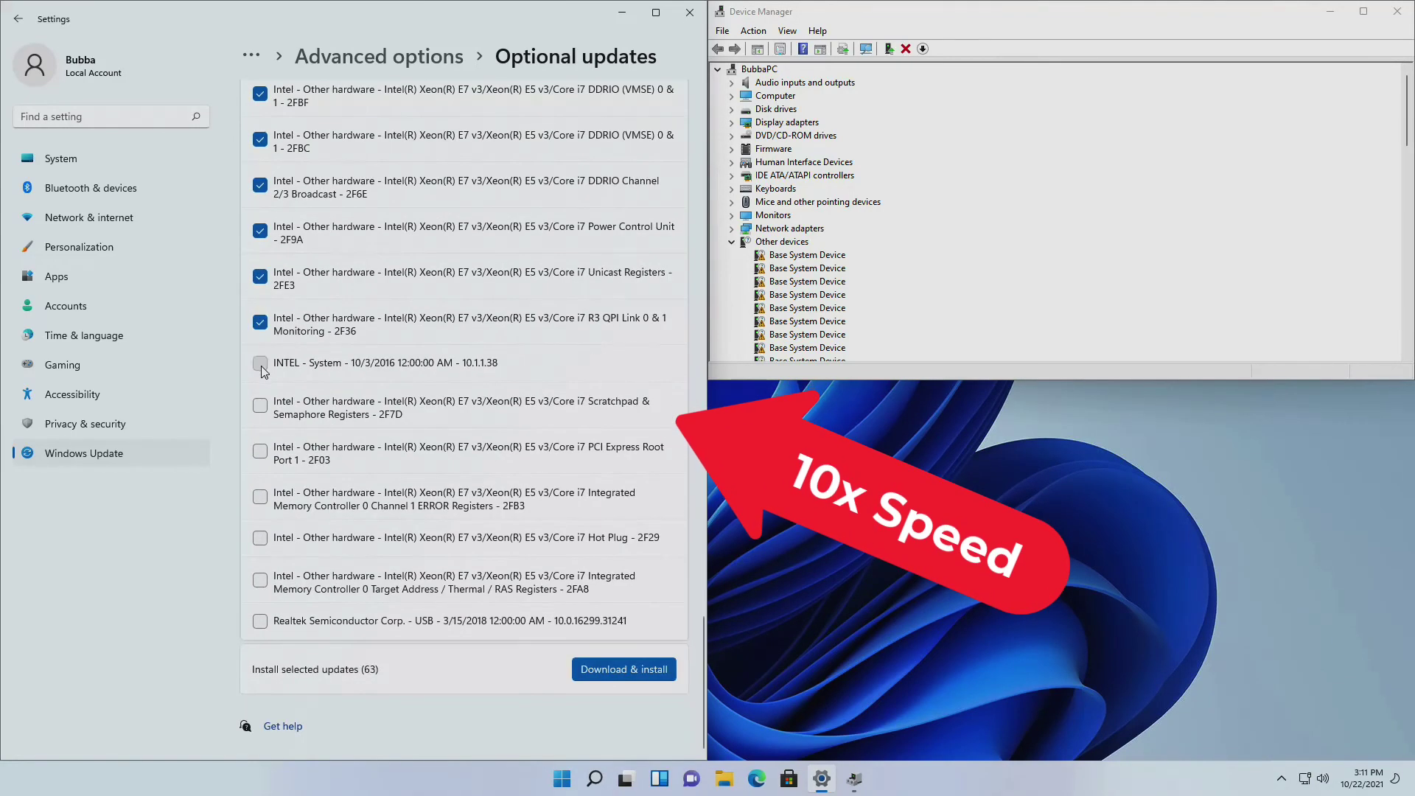
pyautogui.click(260, 362)
pyautogui.click(260, 407)
pyautogui.click(260, 454)
pyautogui.click(260, 499)
pyautogui.click(260, 537)
pyautogui.click(260, 580)
pyautogui.click(260, 621)
# - Download and install all 70 selected optional driver updates
pyautogui.scroll(15, 364, 605)
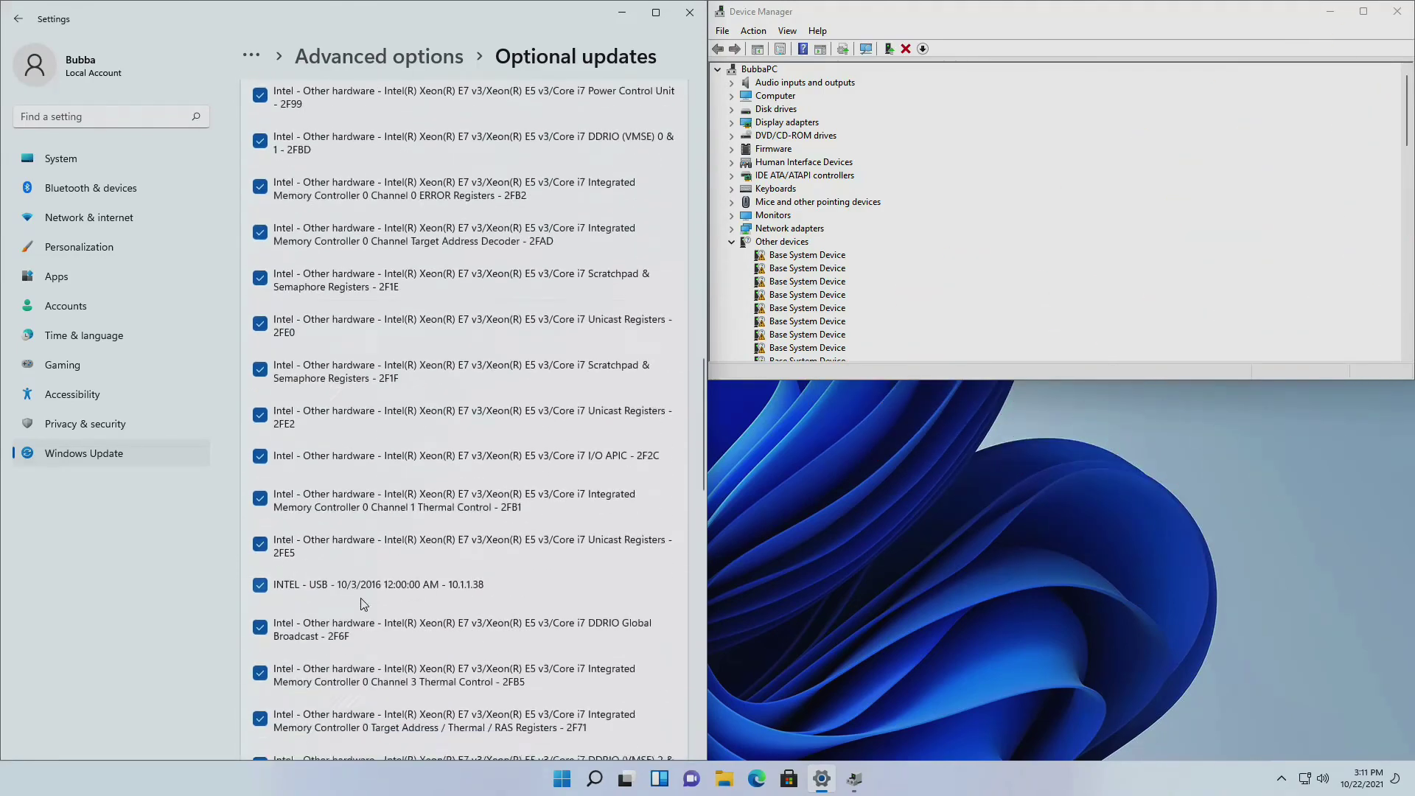
pyautogui.scroll(-15, 363, 605)
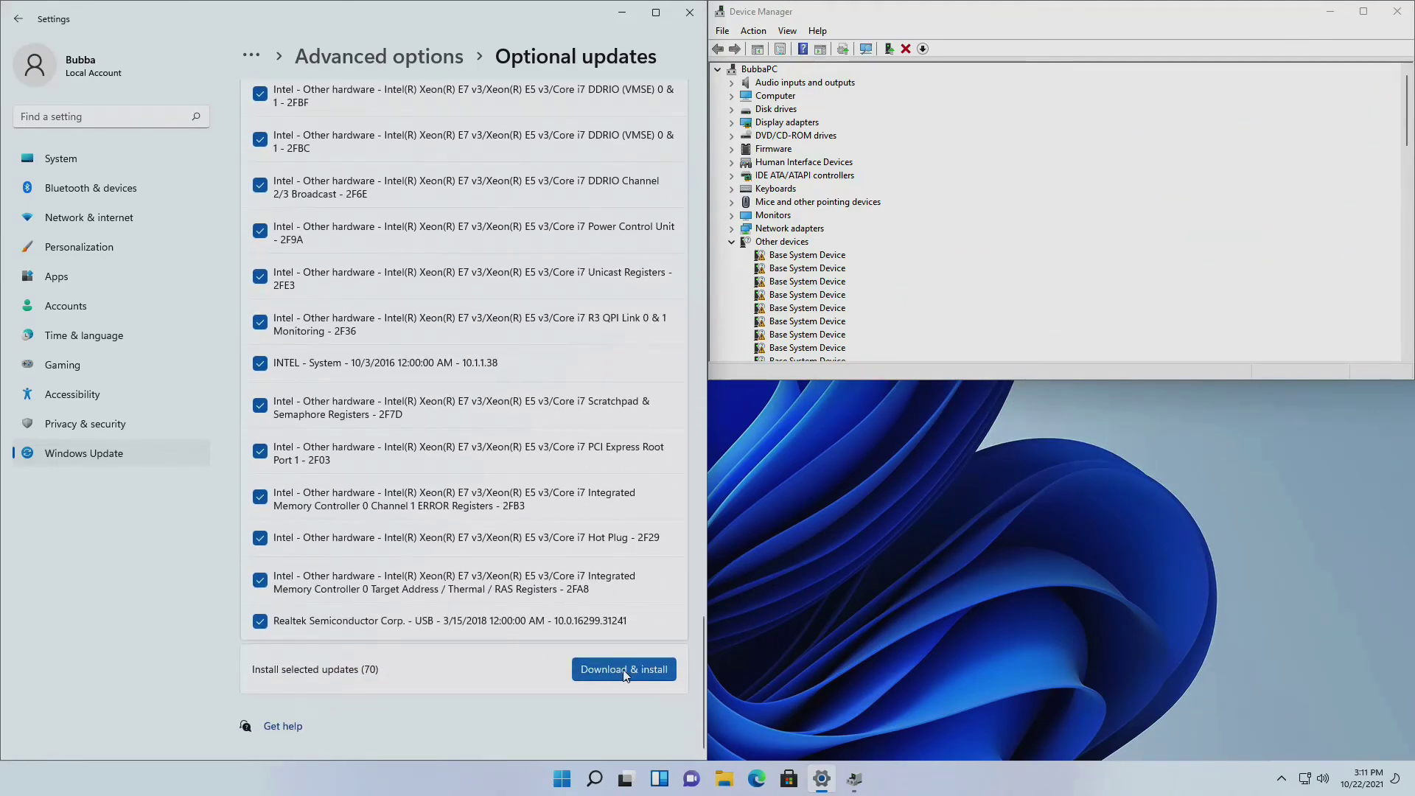
pyautogui.click(625, 669)
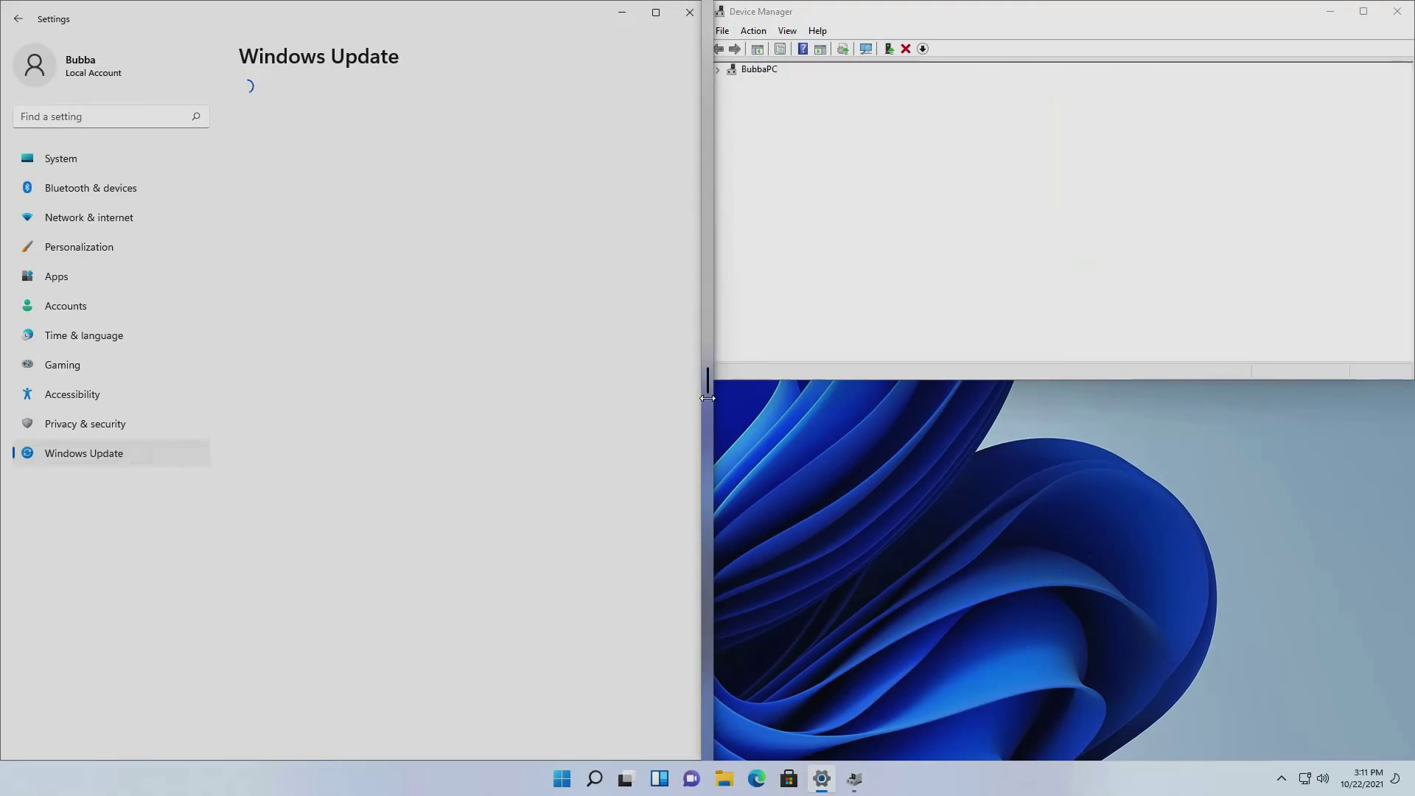
# - Scroll up through Device Manager to review the newly added Intel system devices
pyautogui.scroll(9, 920, 310)
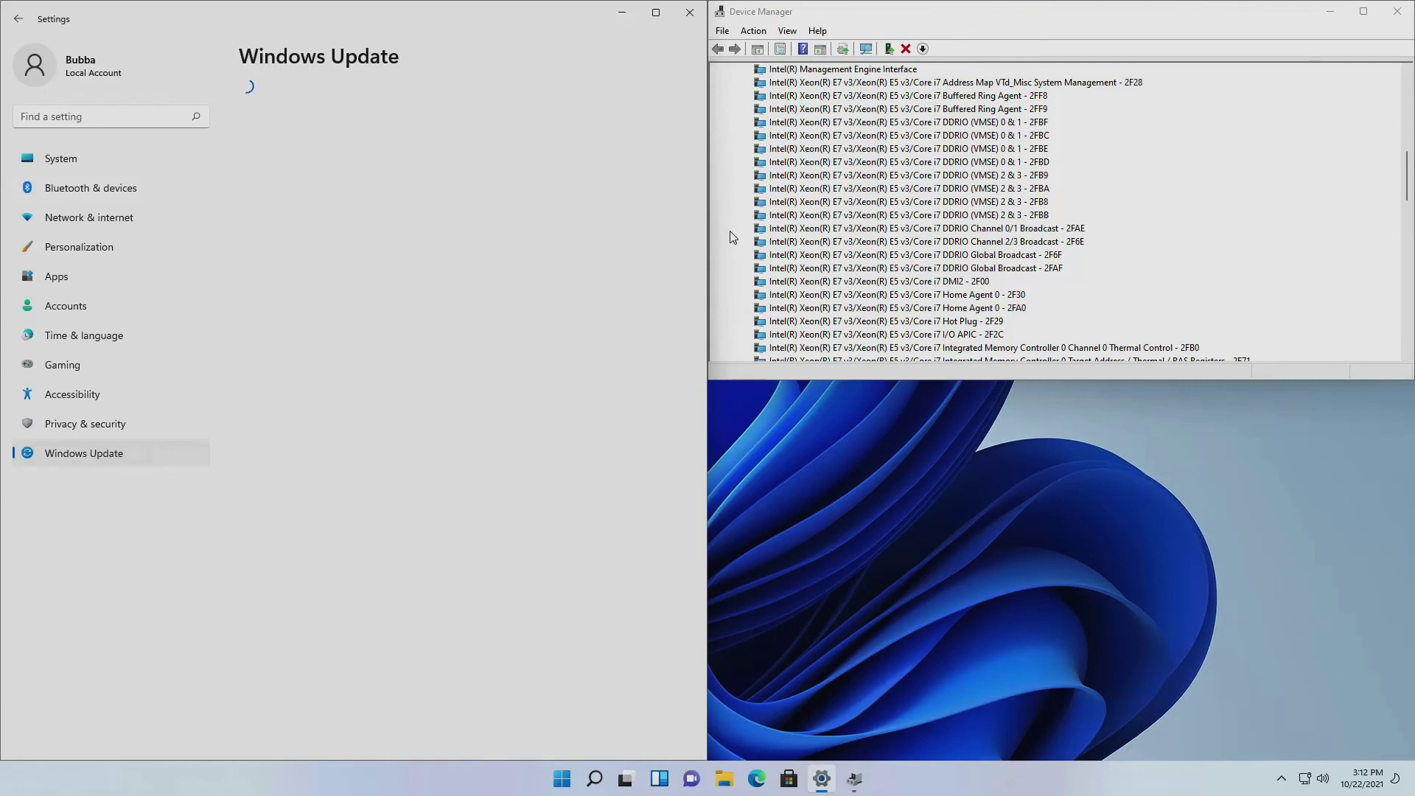
pyautogui.scroll(5, 732, 235)
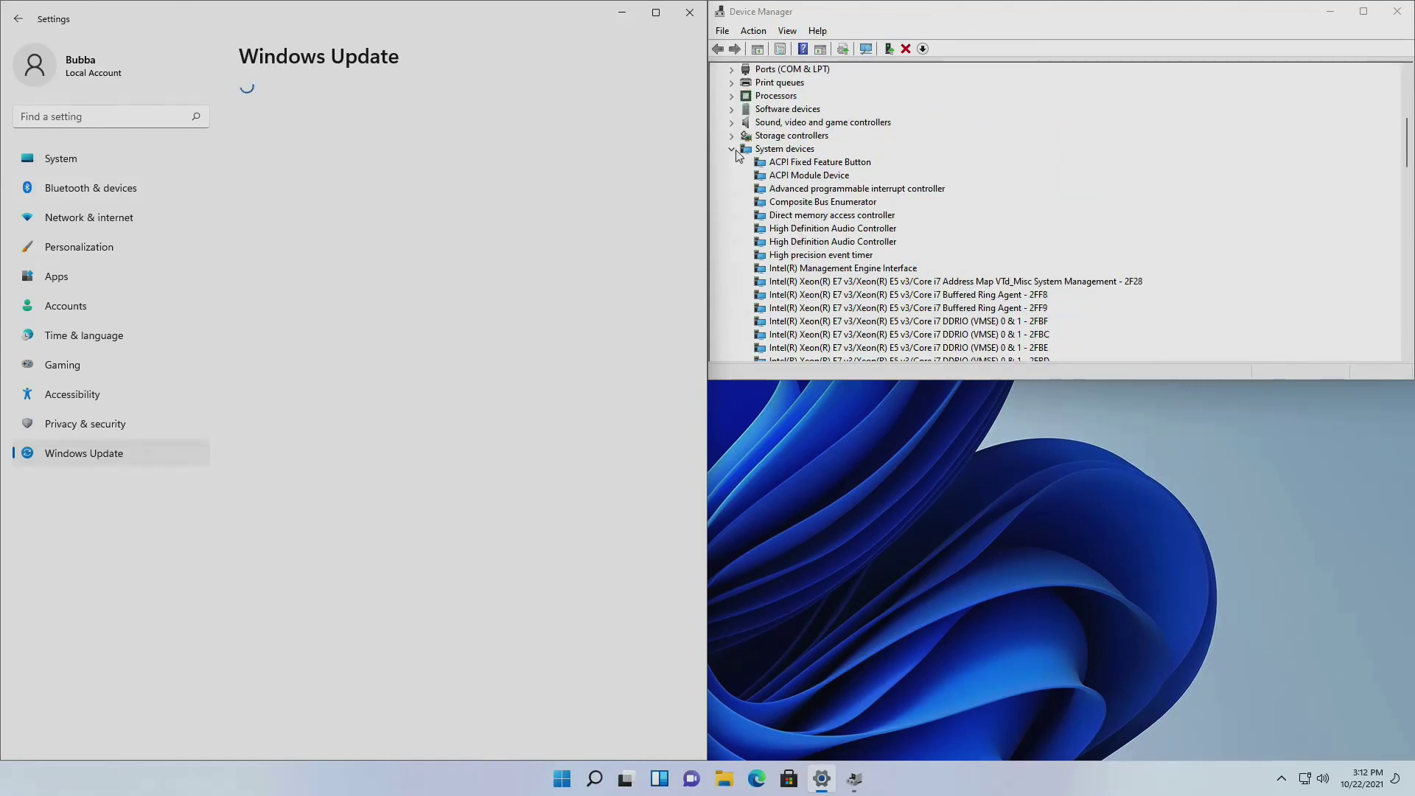
pyautogui.scroll(8, 741, 228)
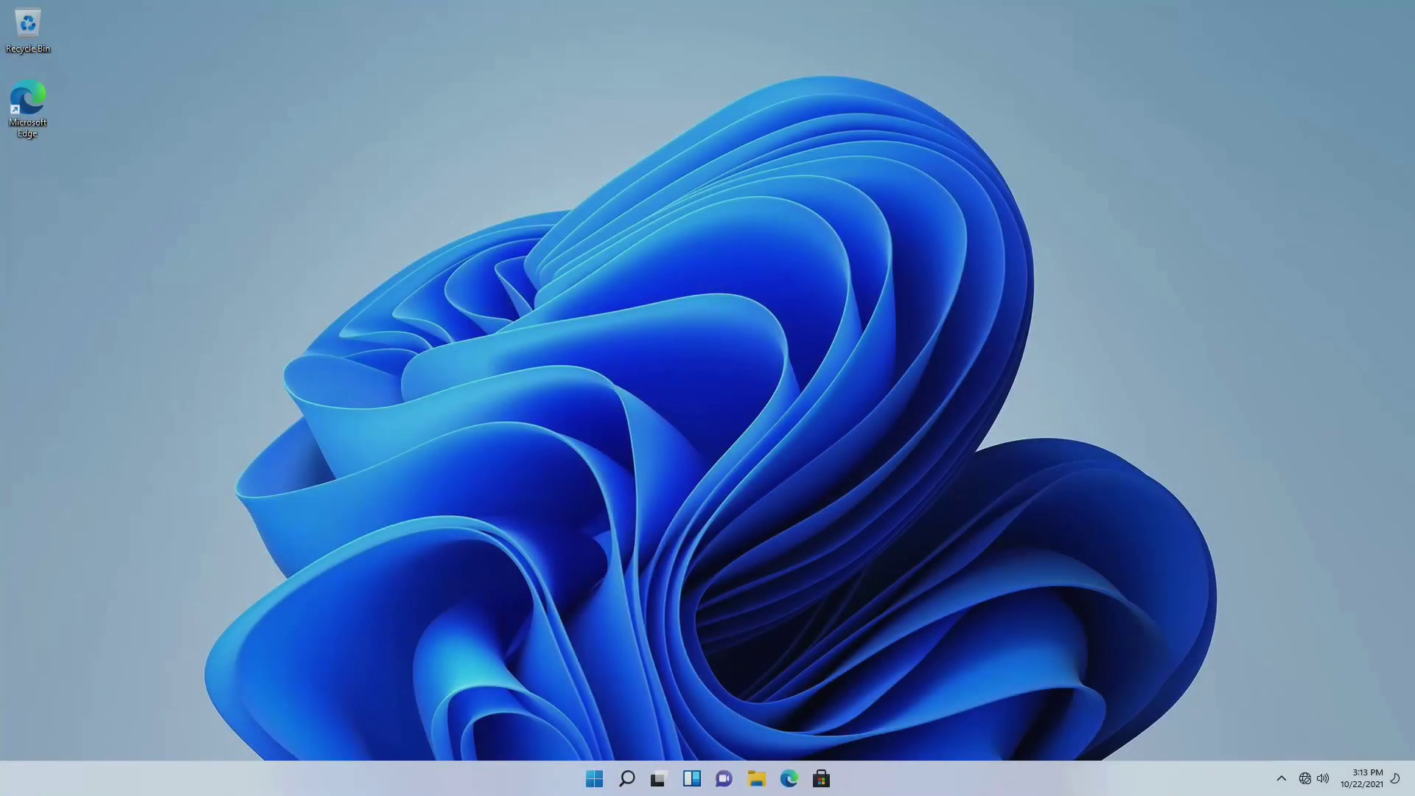
# - Run a fresh Windows Update check in Settings, confirming 'You're up to date' as of 3:13 PM
pyautogui.click(592, 778)
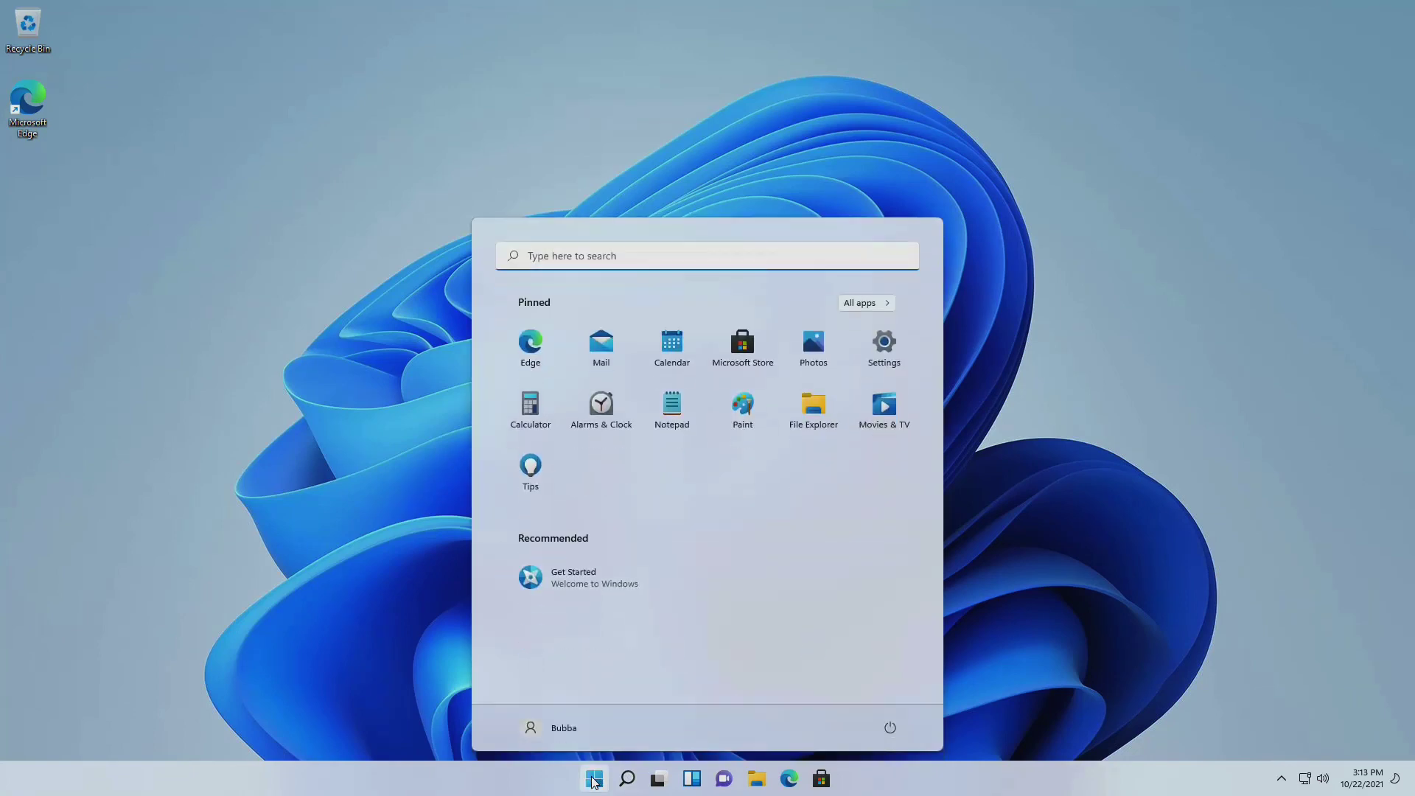
pyautogui.click(885, 352)
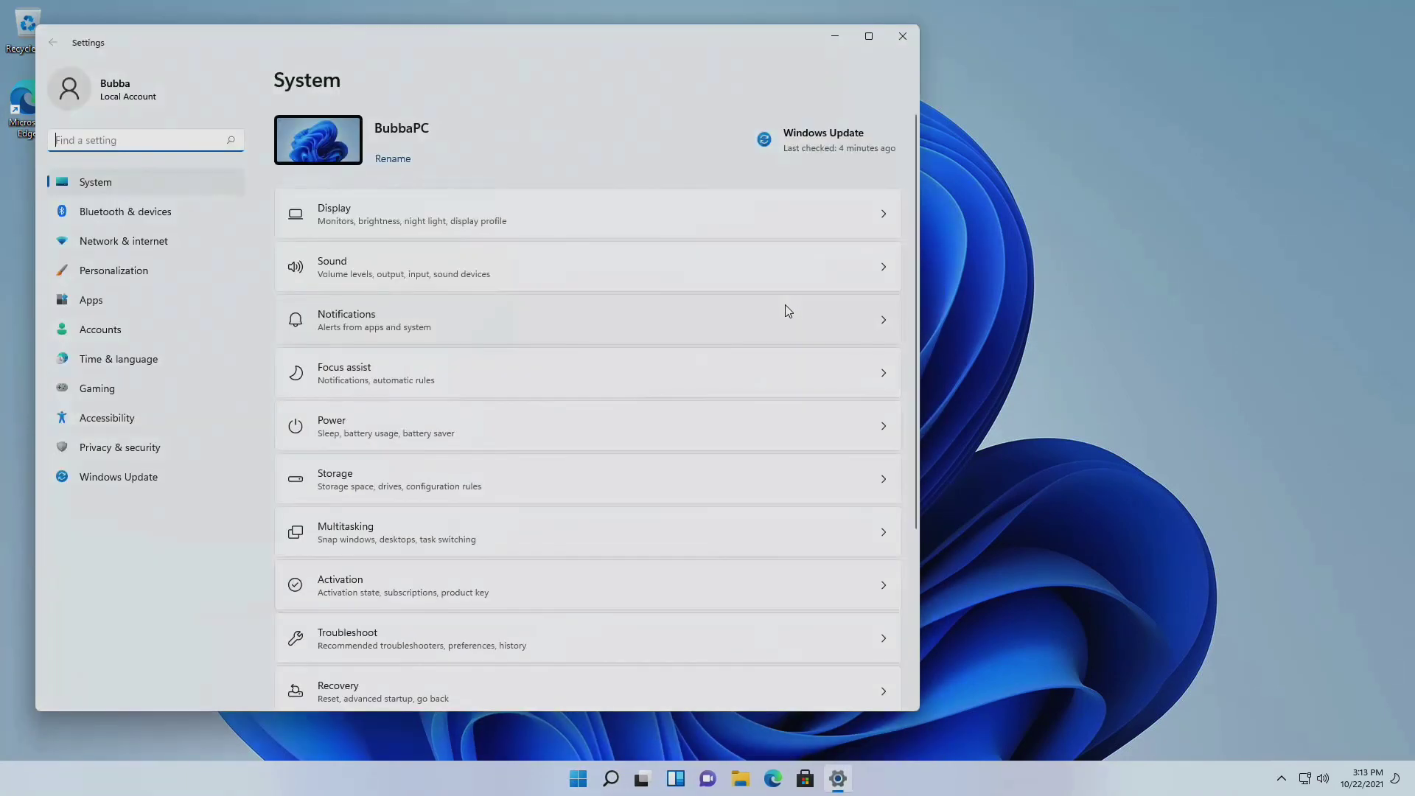
pyautogui.click(129, 479)
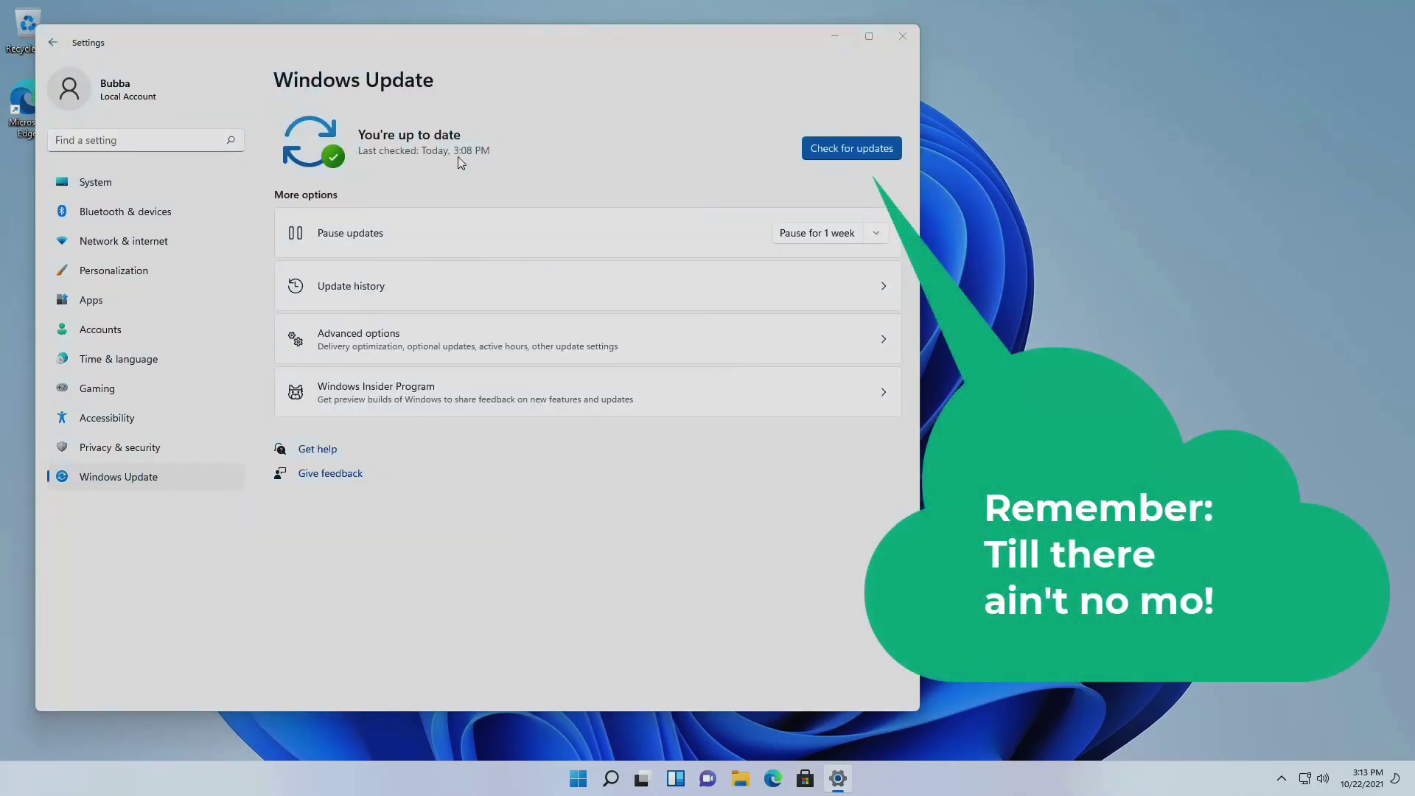
pyautogui.click(808, 151)
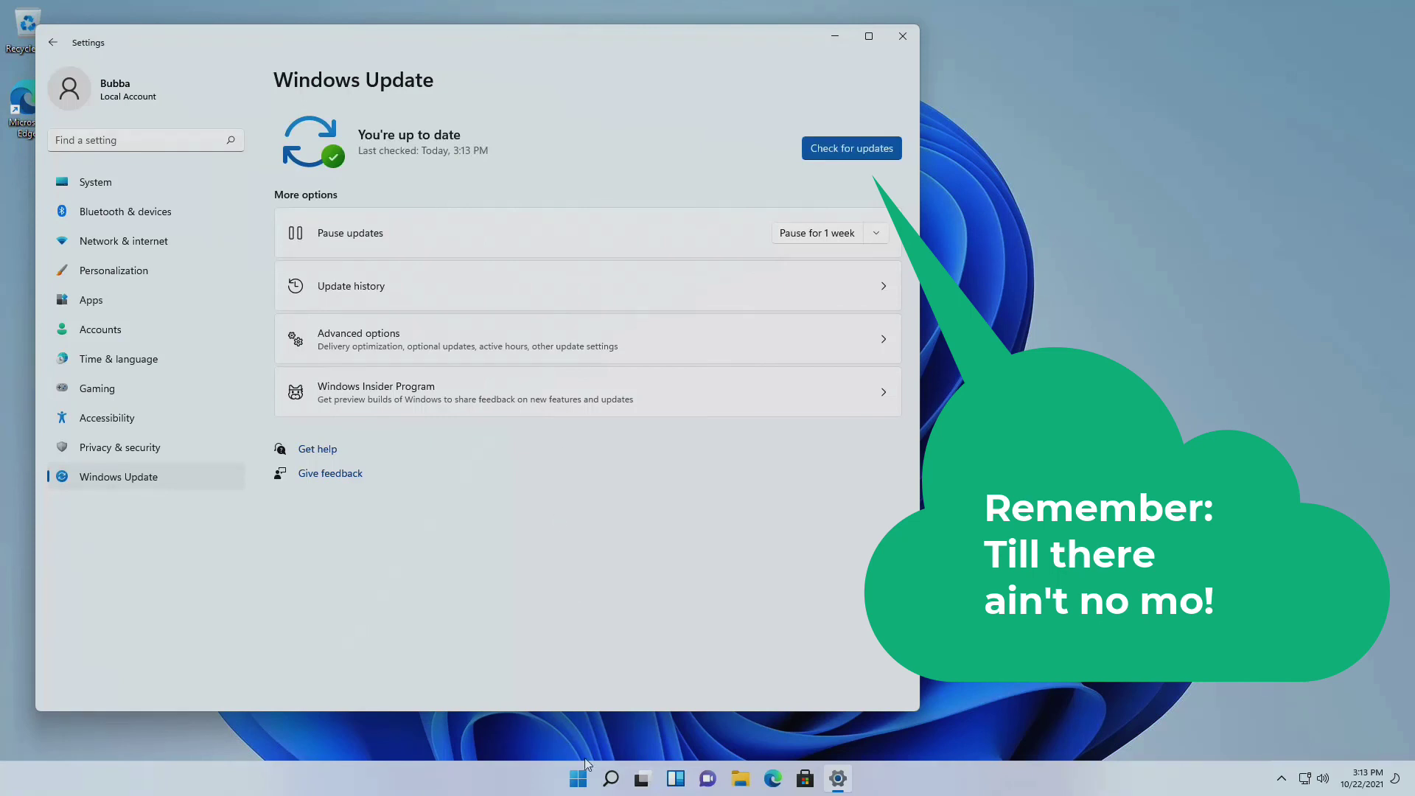
pyautogui.click(611, 778)
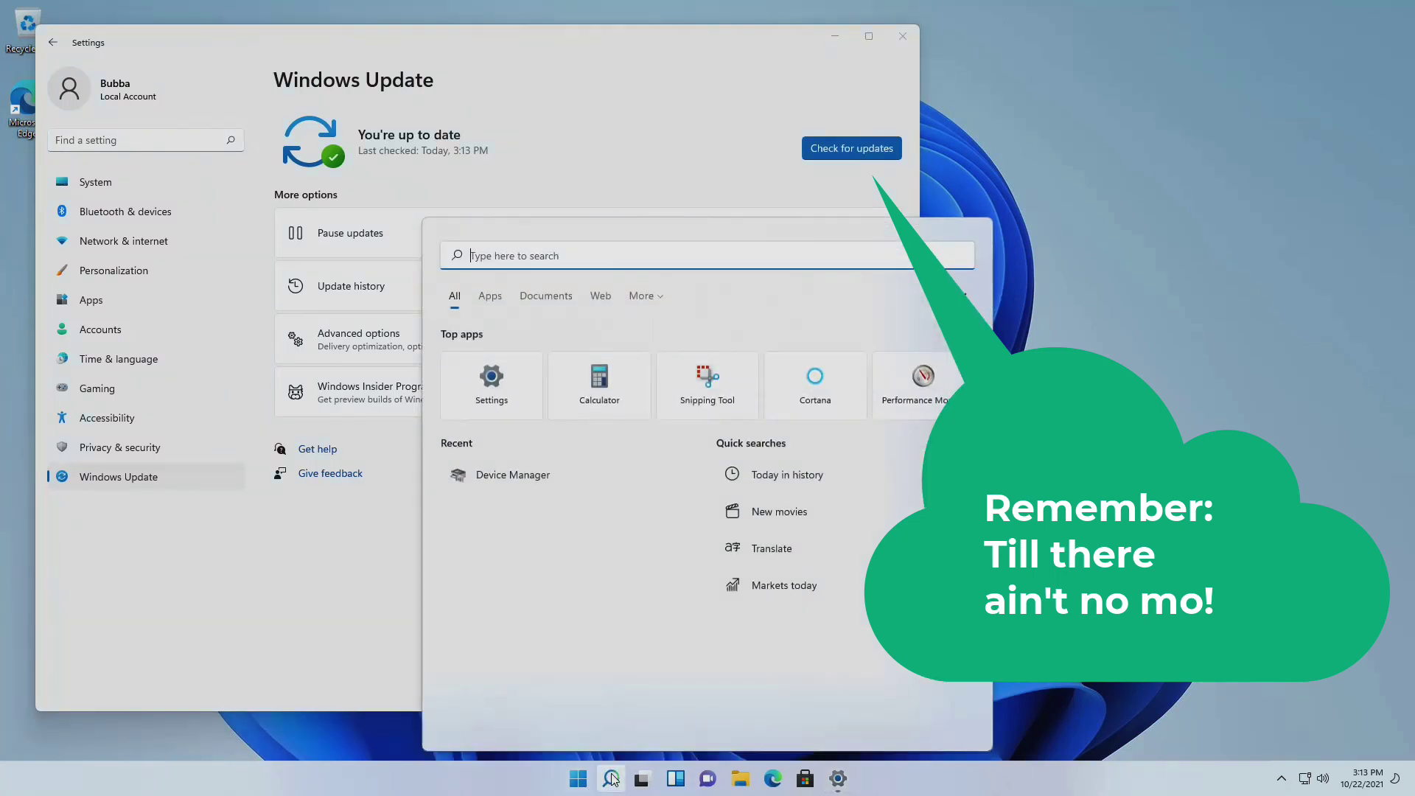
# - Open Device Manager from search, snap it top-right, and fill the left half with Settings
pyautogui.write('device Manager')
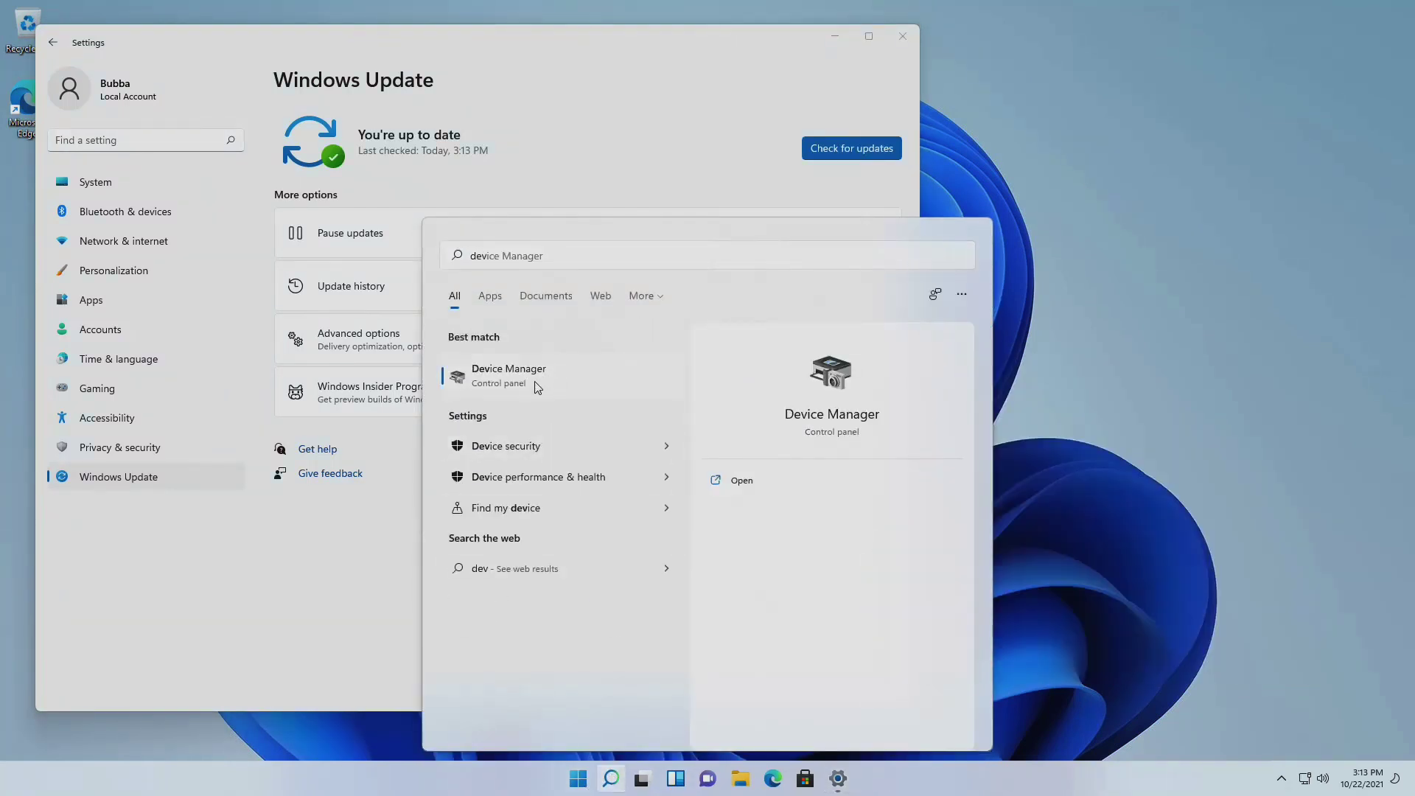
pyautogui.click(537, 388)
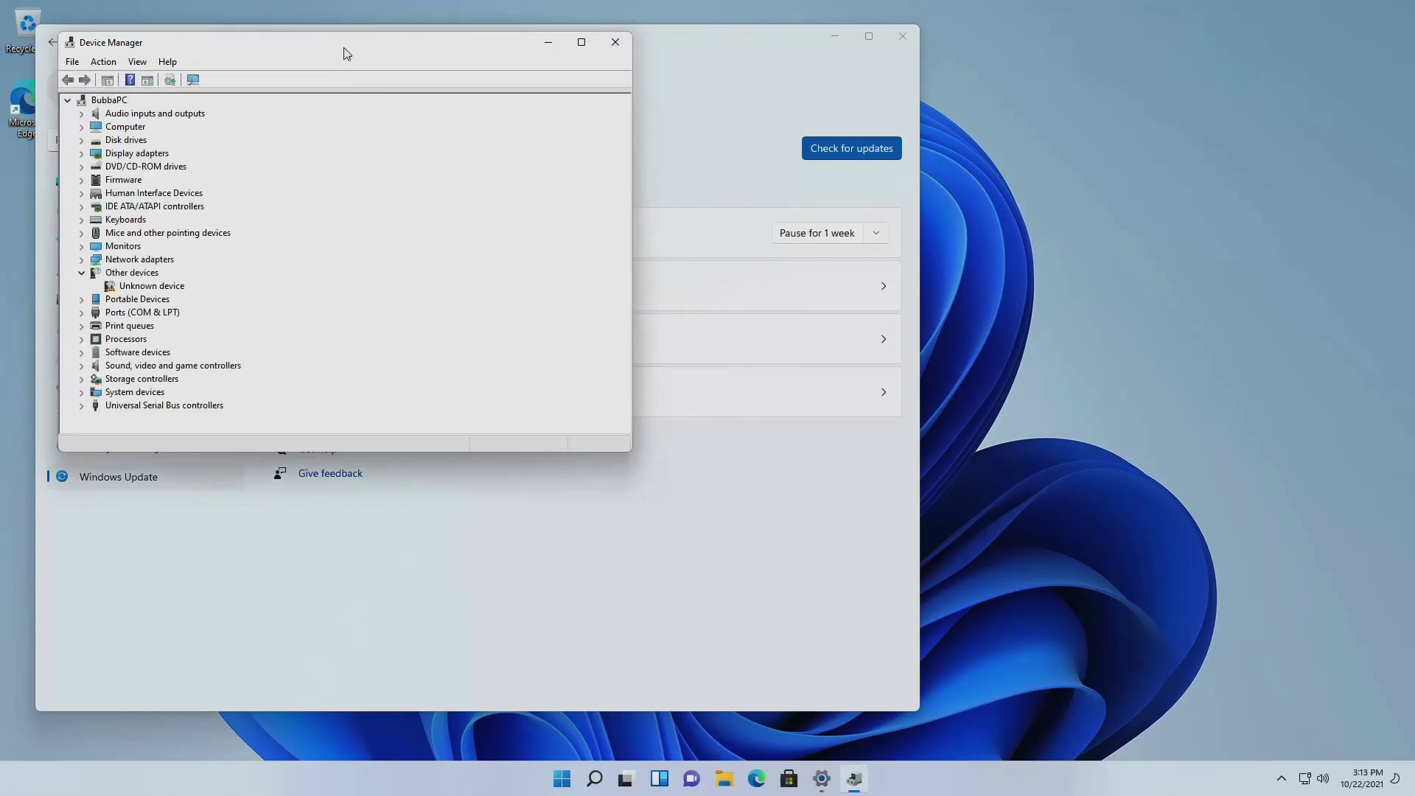
pyautogui.moveTo(347, 54); pyautogui.dragTo(1089, 109)
pyautogui.click(888, 345)
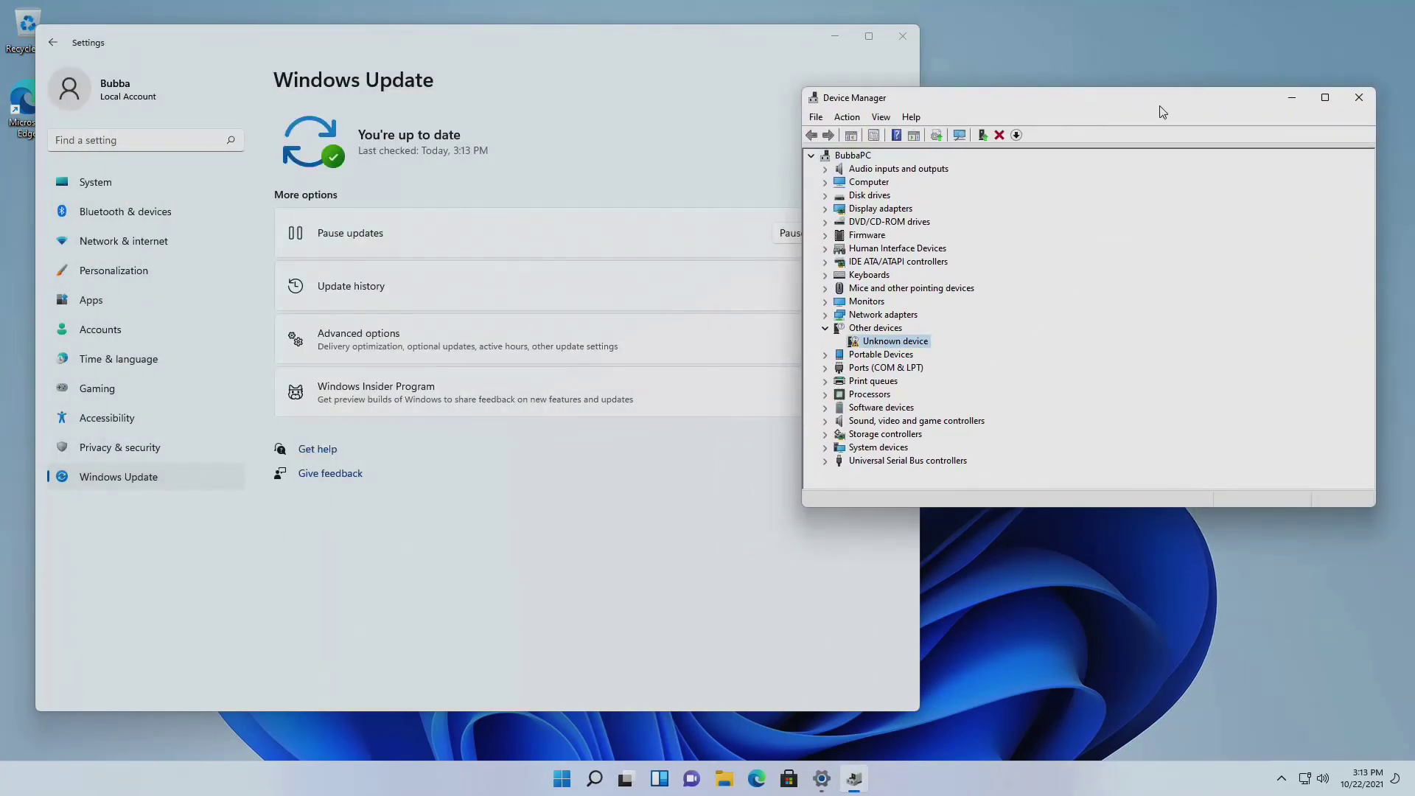
pyautogui.moveTo(1324, 101)
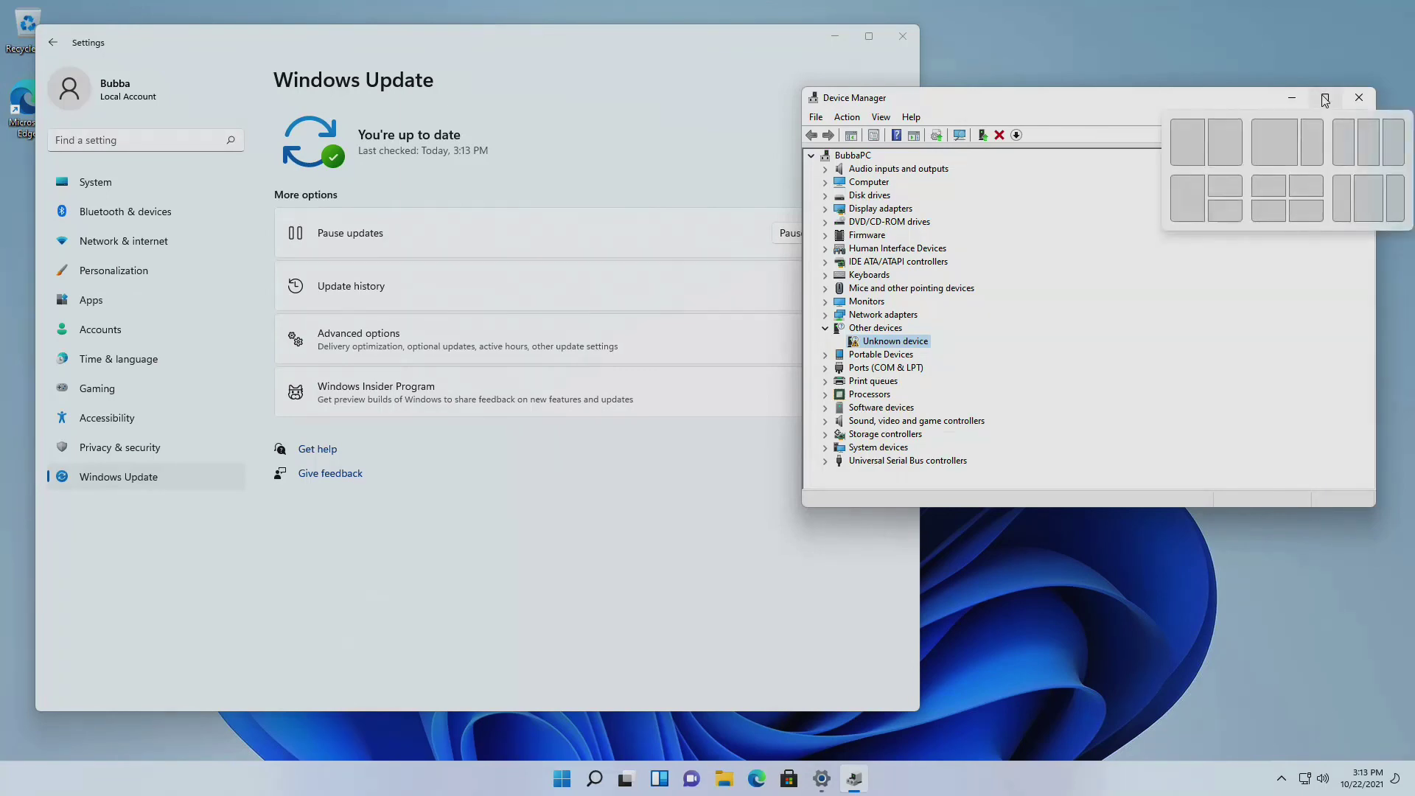
pyautogui.click(1305, 187)
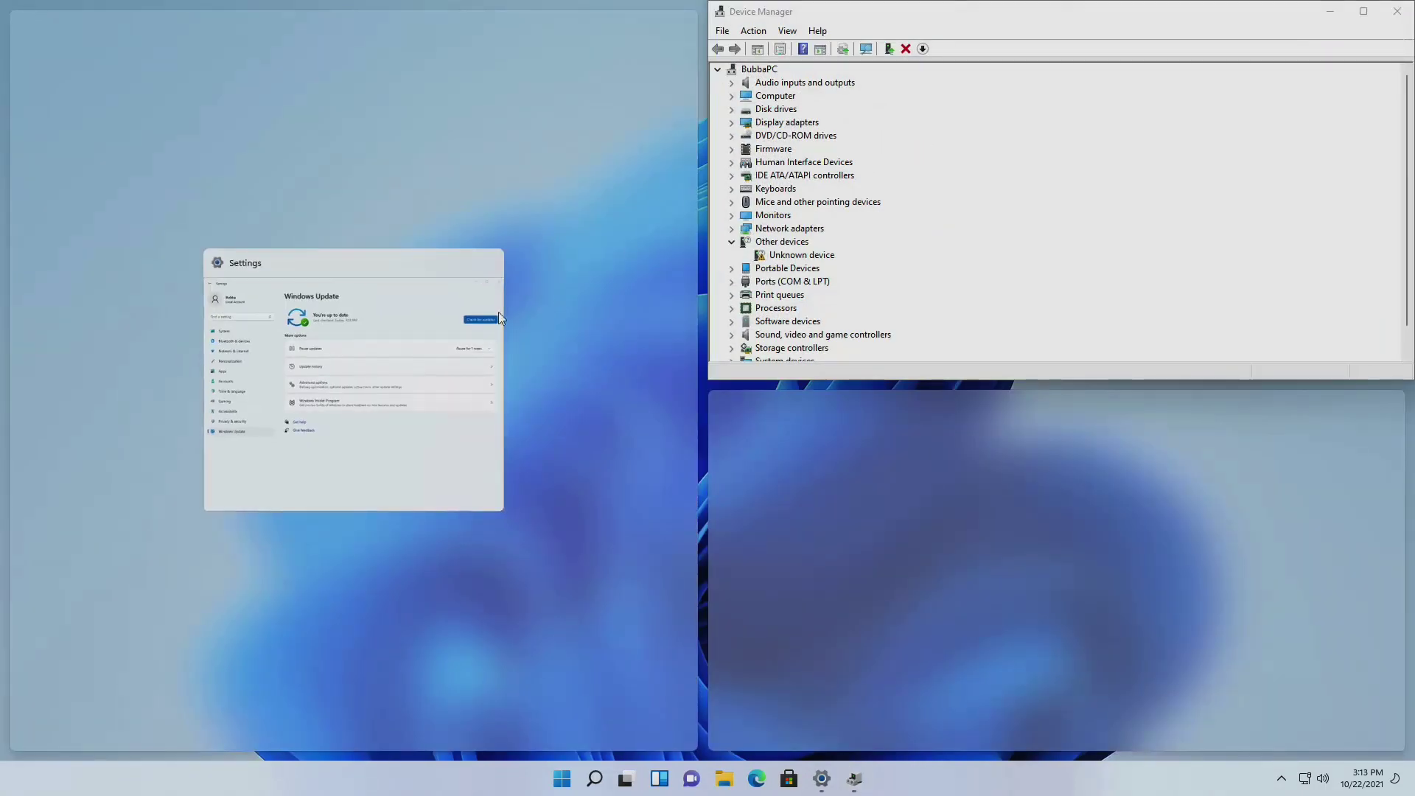
pyautogui.click(499, 317)
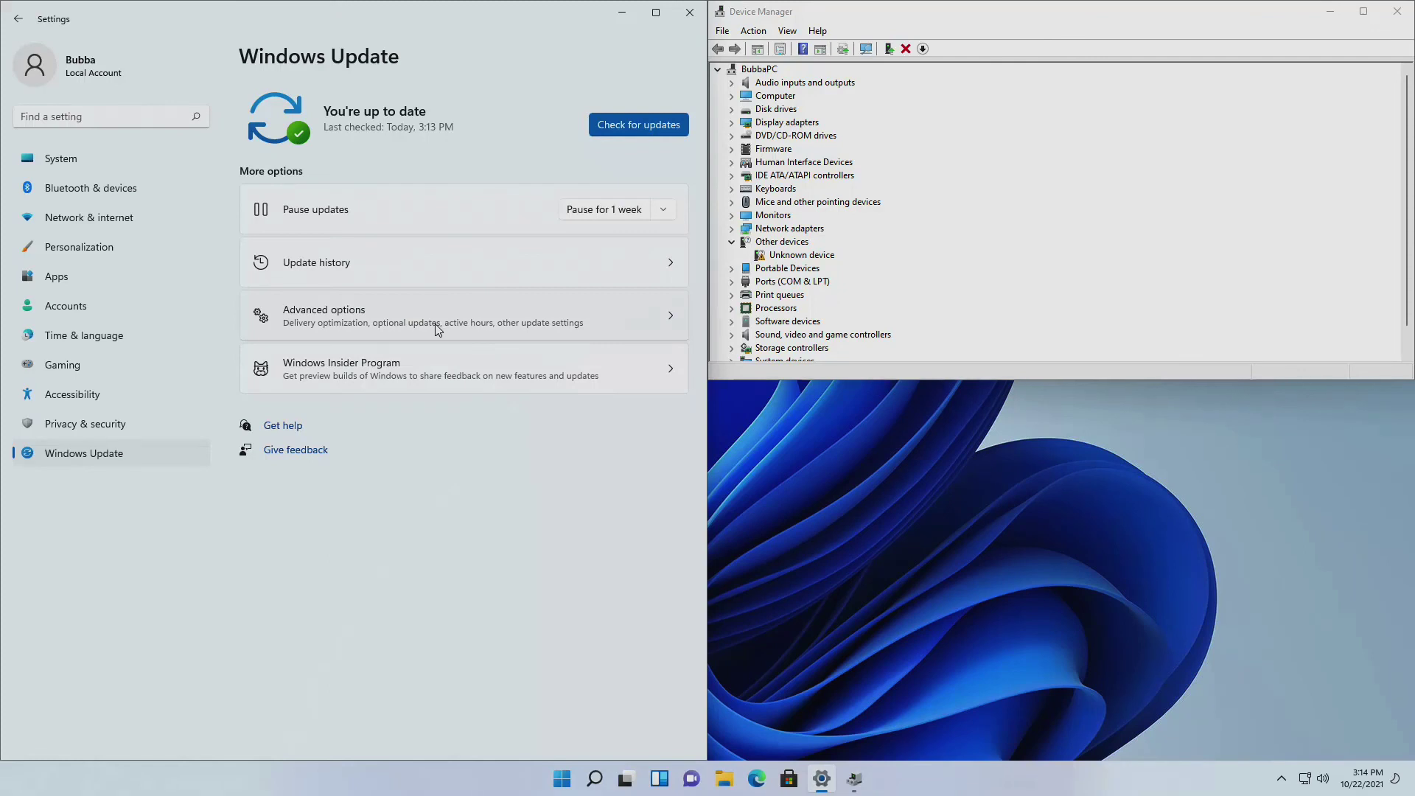
# - Select the optional ASMedia USB Root Hub driver under Driver updates and download and install it
pyautogui.click(312, 318)
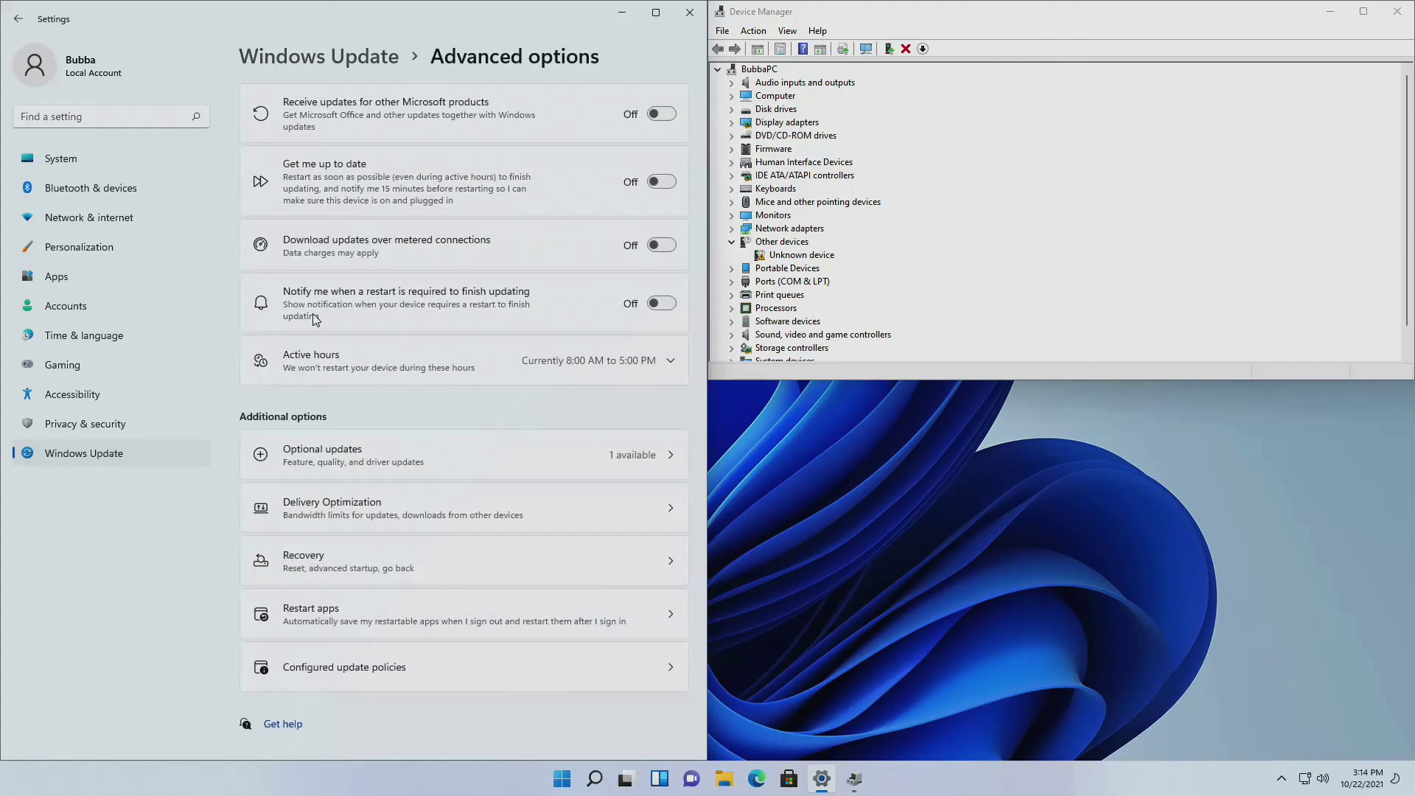
pyautogui.click(351, 457)
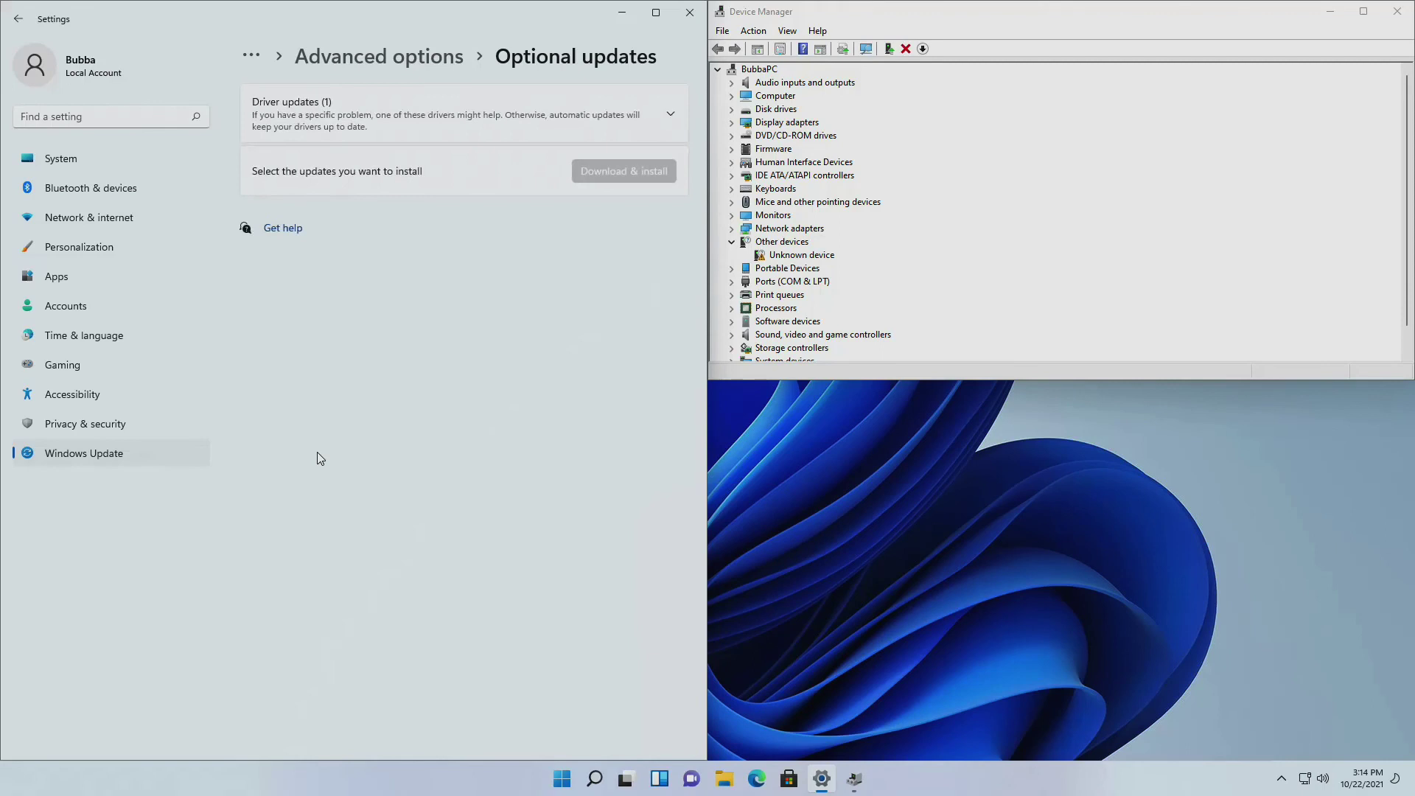
pyautogui.click(353, 122)
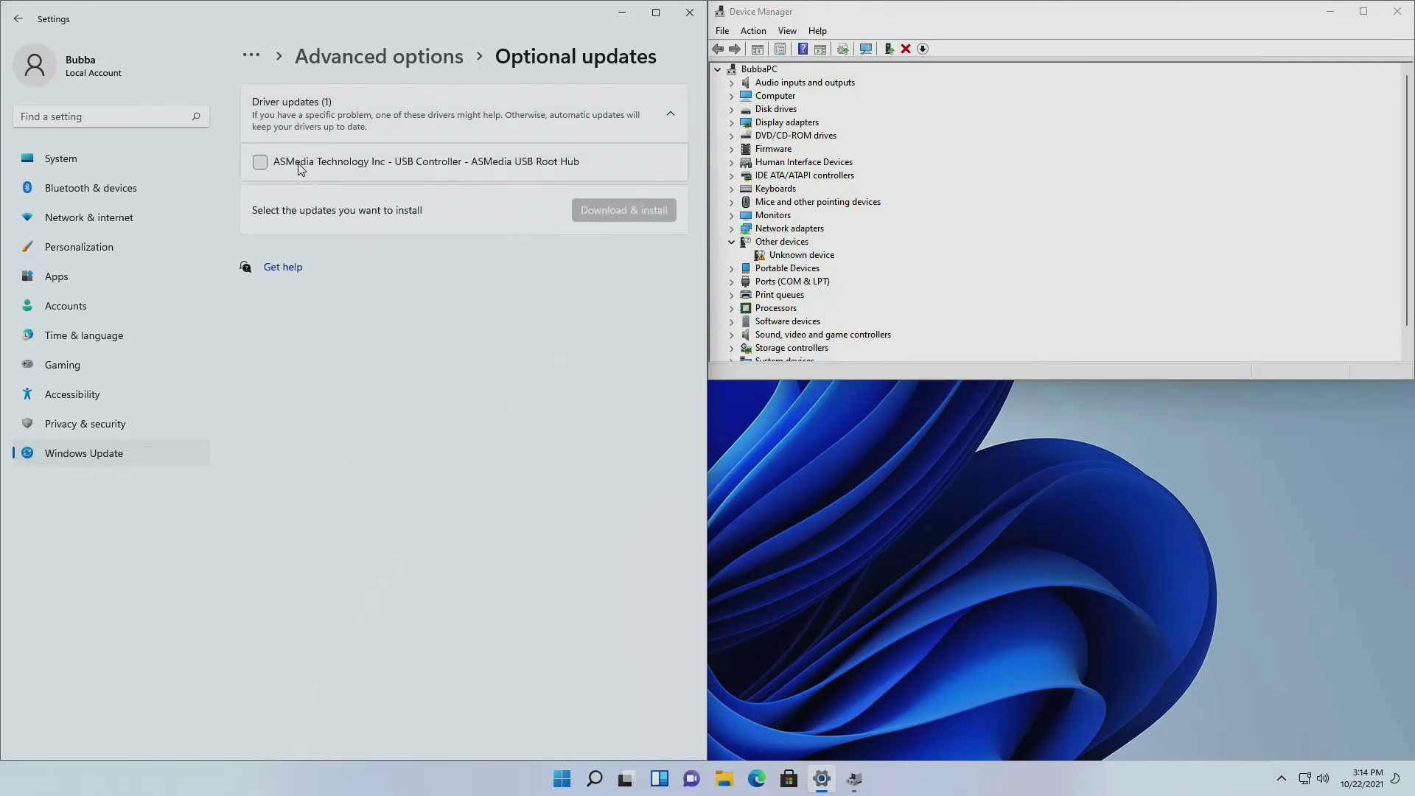
pyautogui.click(261, 162)
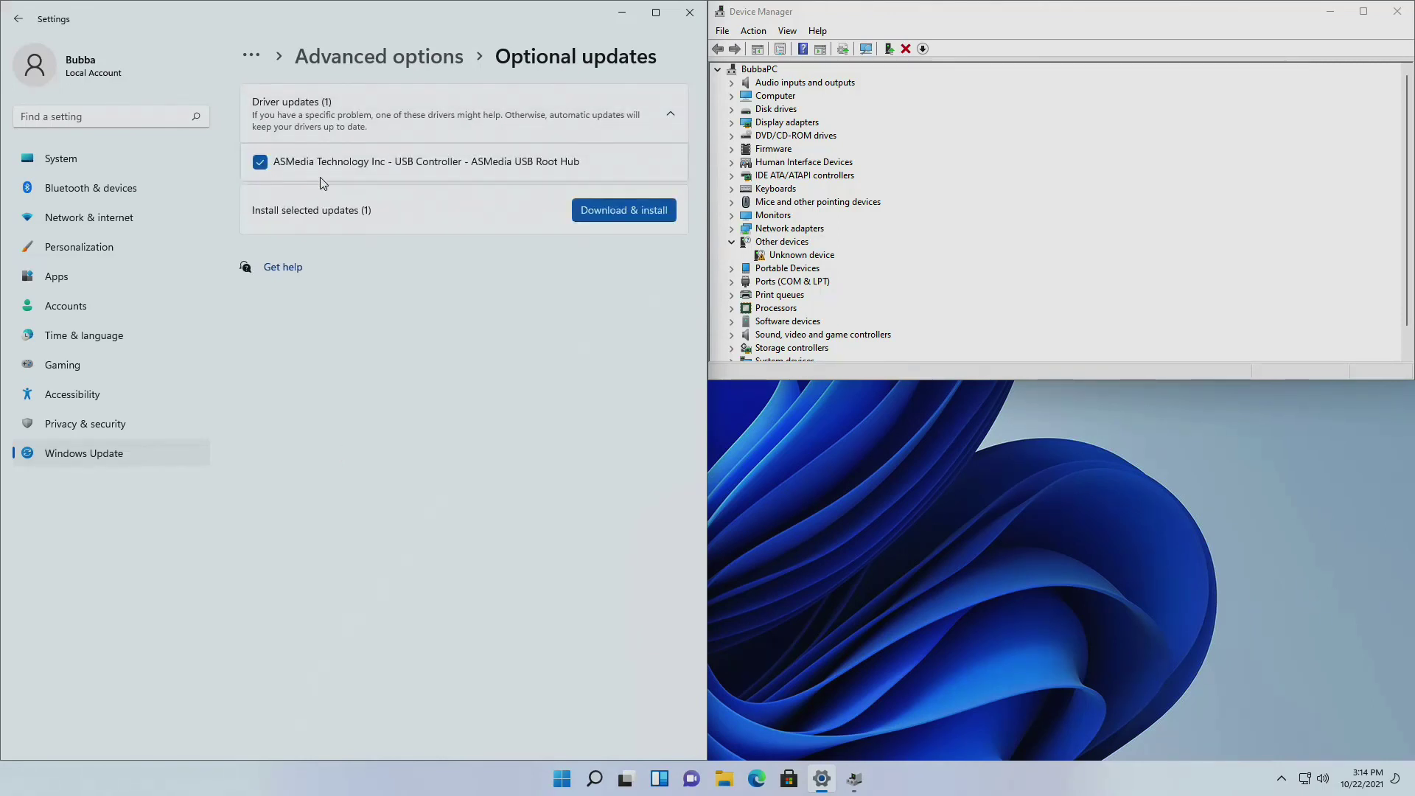
pyautogui.click(606, 214)
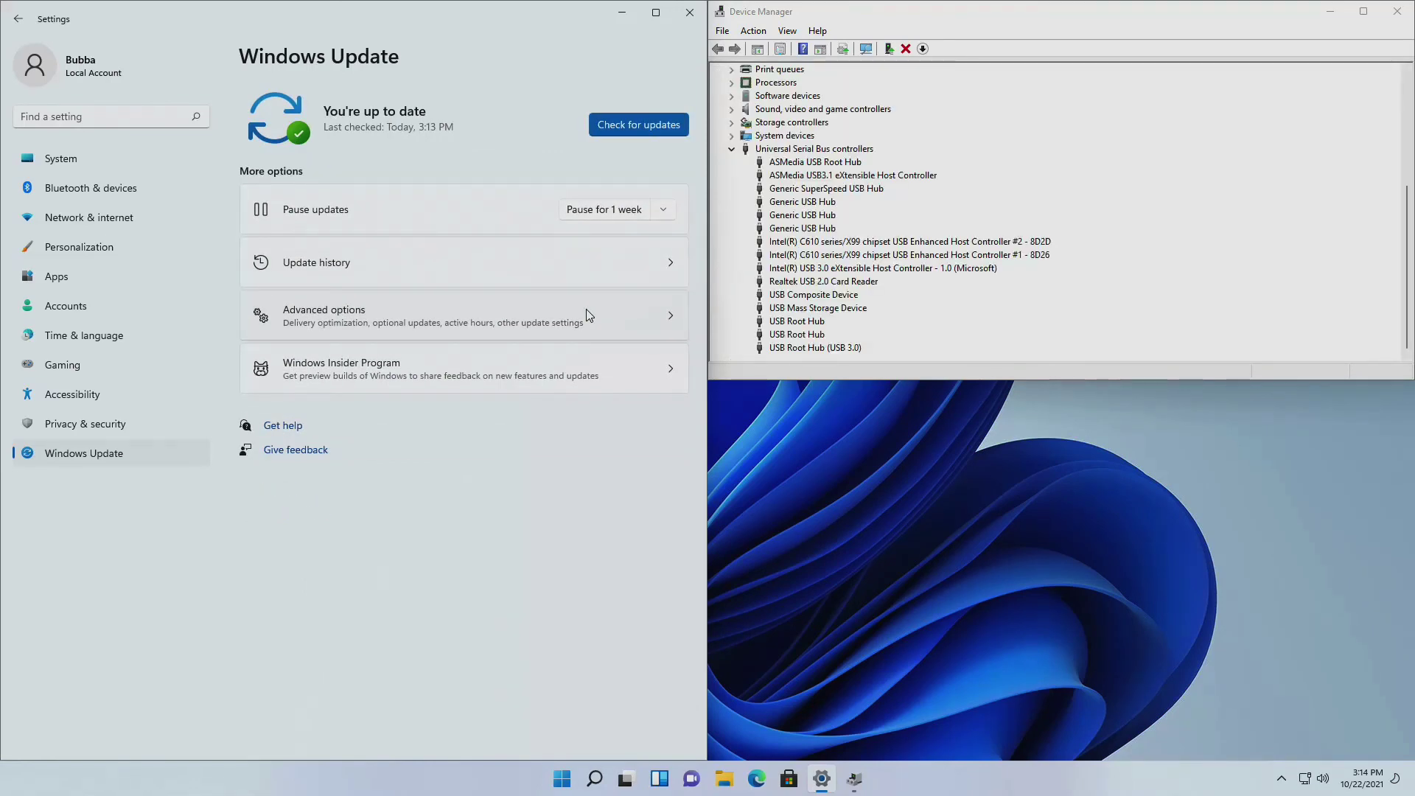
# - Collapse Universal Serial Bus controllers to show the full device tree, then bring up File Explorer
pyautogui.click(732, 149)
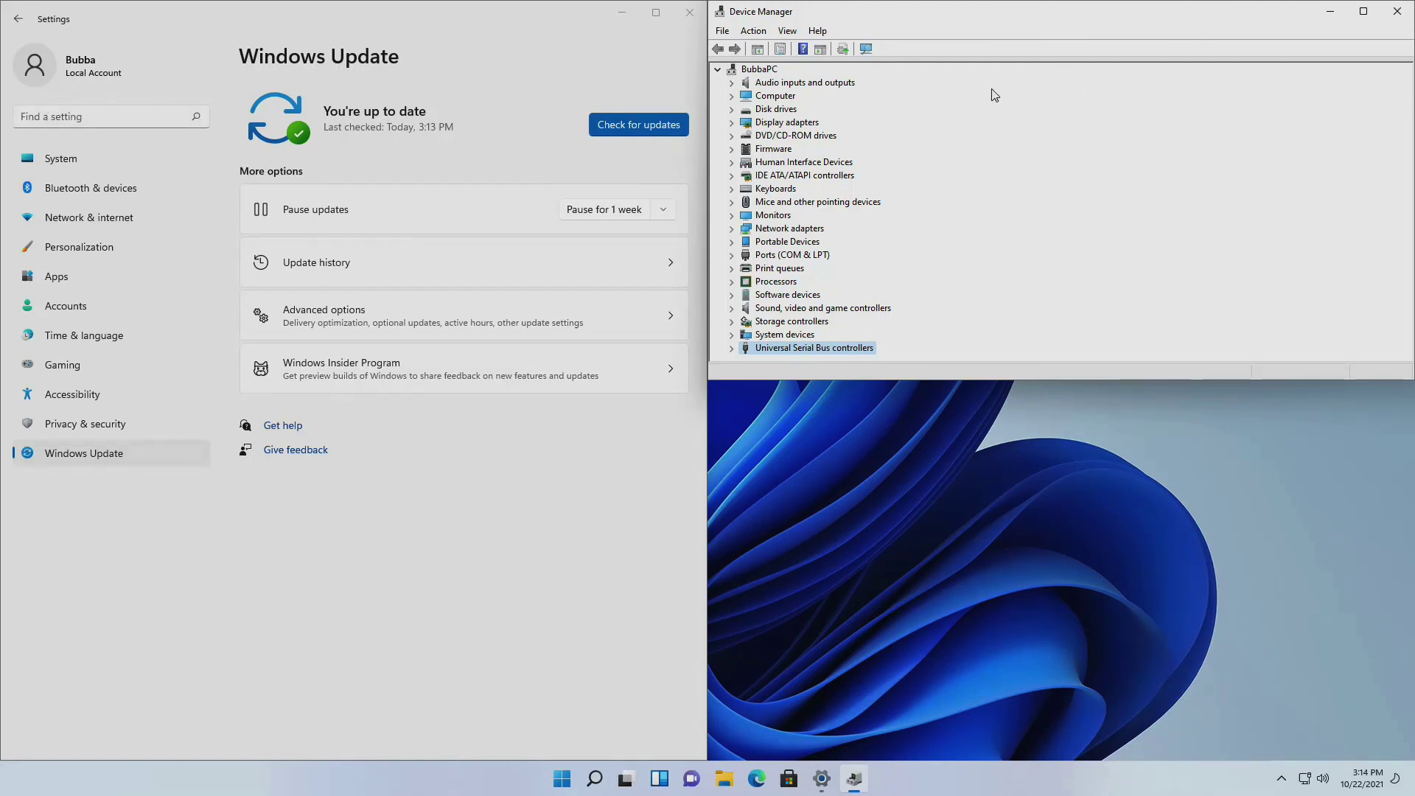
pyautogui.click(725, 780)
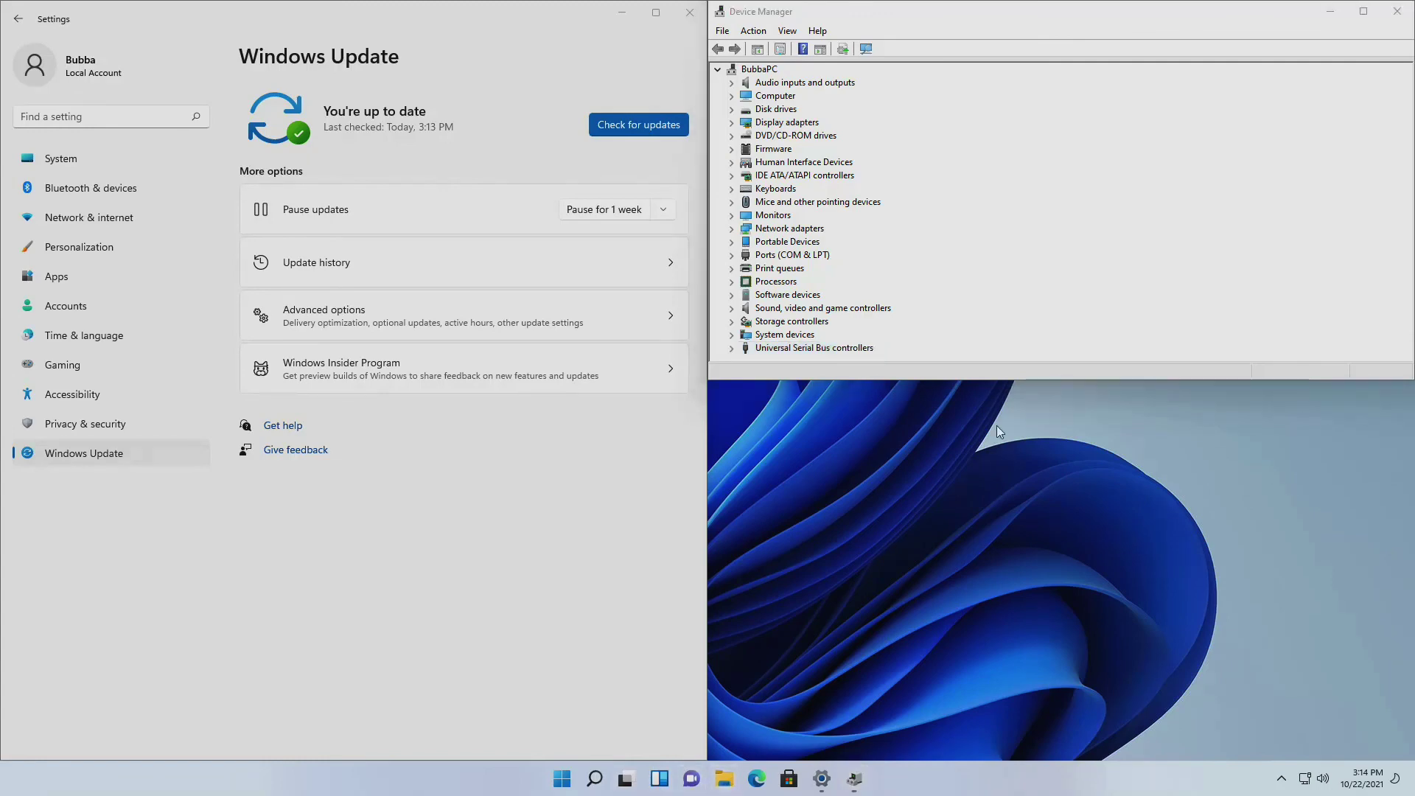
# - Minimize Device Manager and Settings and move File Explorer to the top of the screen
pyautogui.click(1330, 11)
pyautogui.click(620, 13)
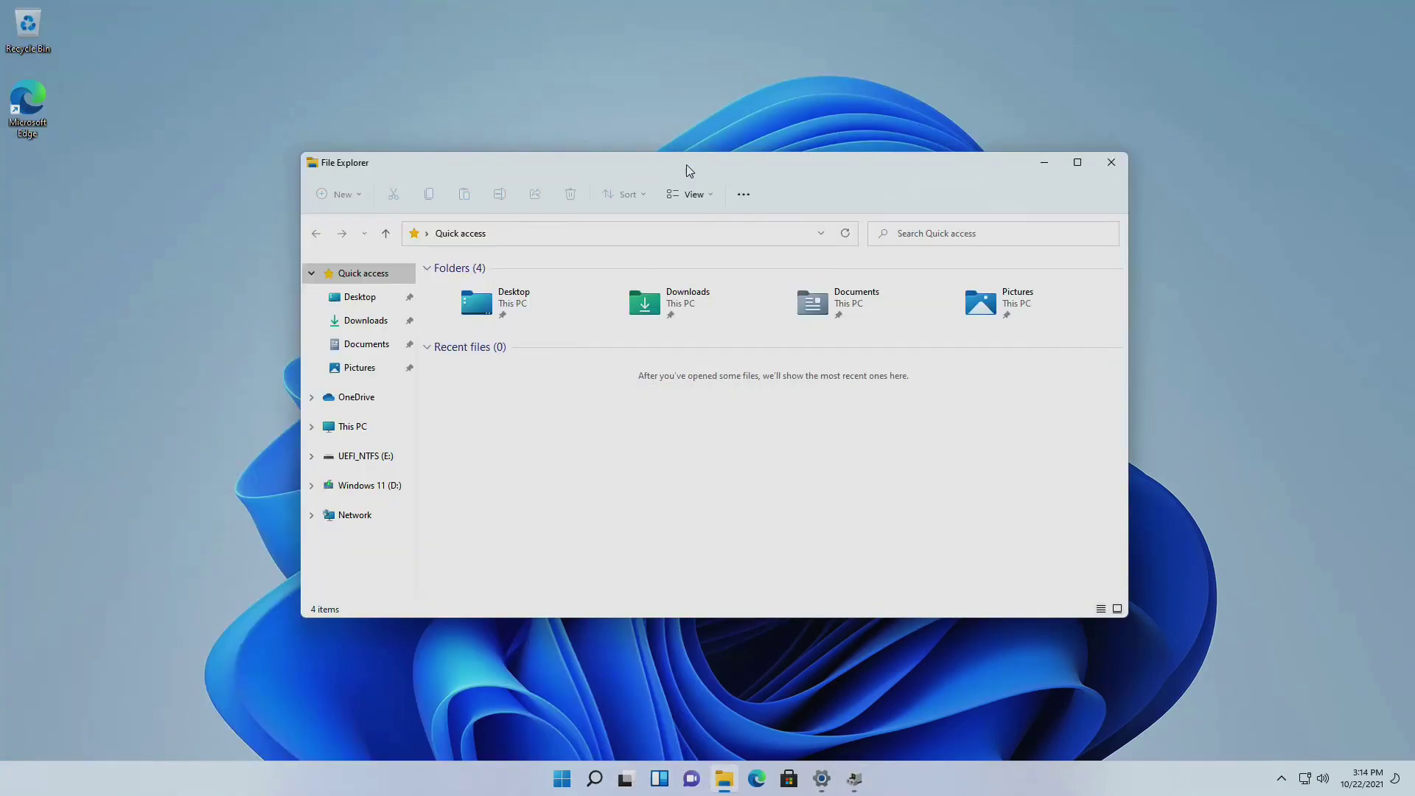
pyautogui.moveTo(687, 165); pyautogui.dragTo(689, 36)
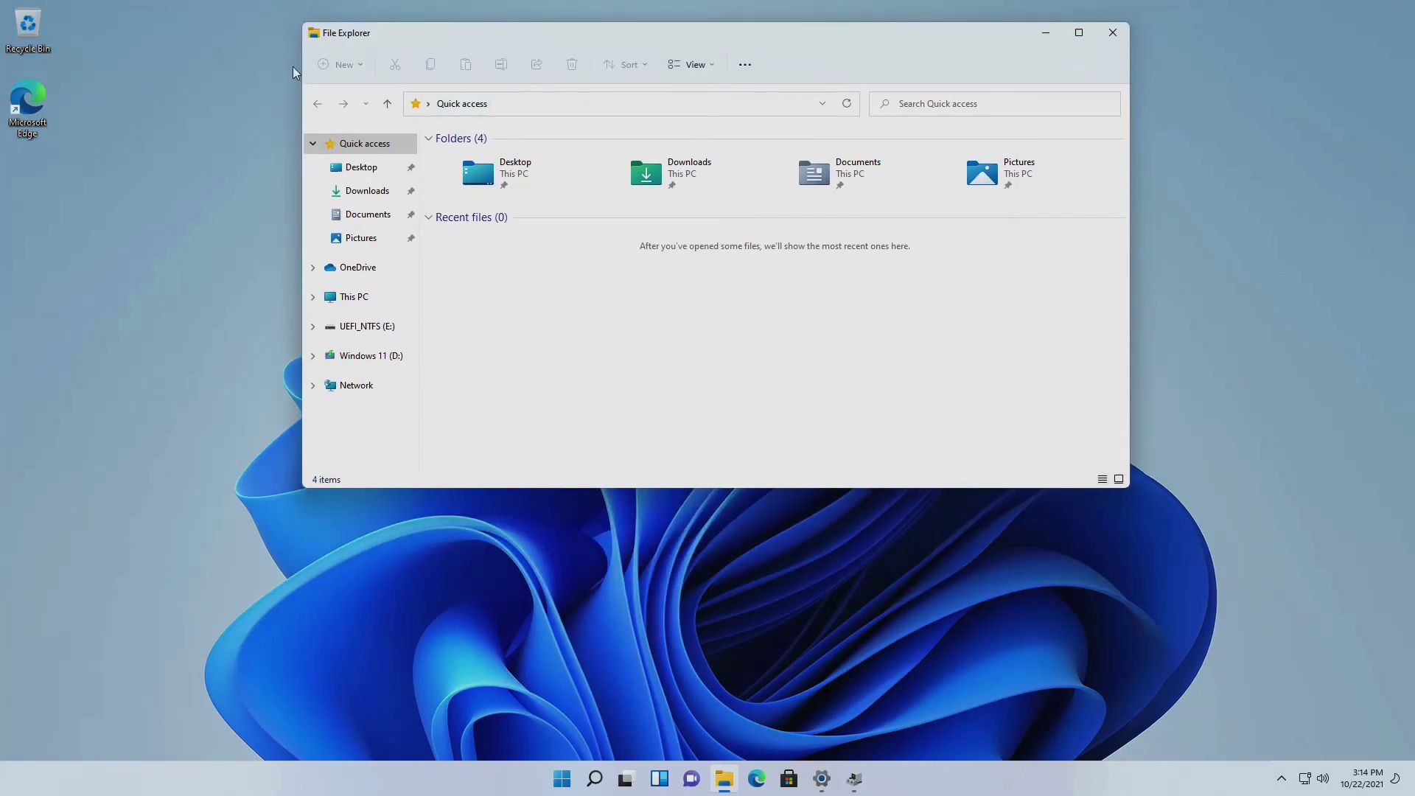
pyautogui.click(745, 64)
pyautogui.click(745, 68)
# - Open This PC's Properties and highlight the specs: i7-5820K, 16.0 GB RAM, 64-bit, Windows 11 Education 21H2
pyautogui.rightClick(358, 300)
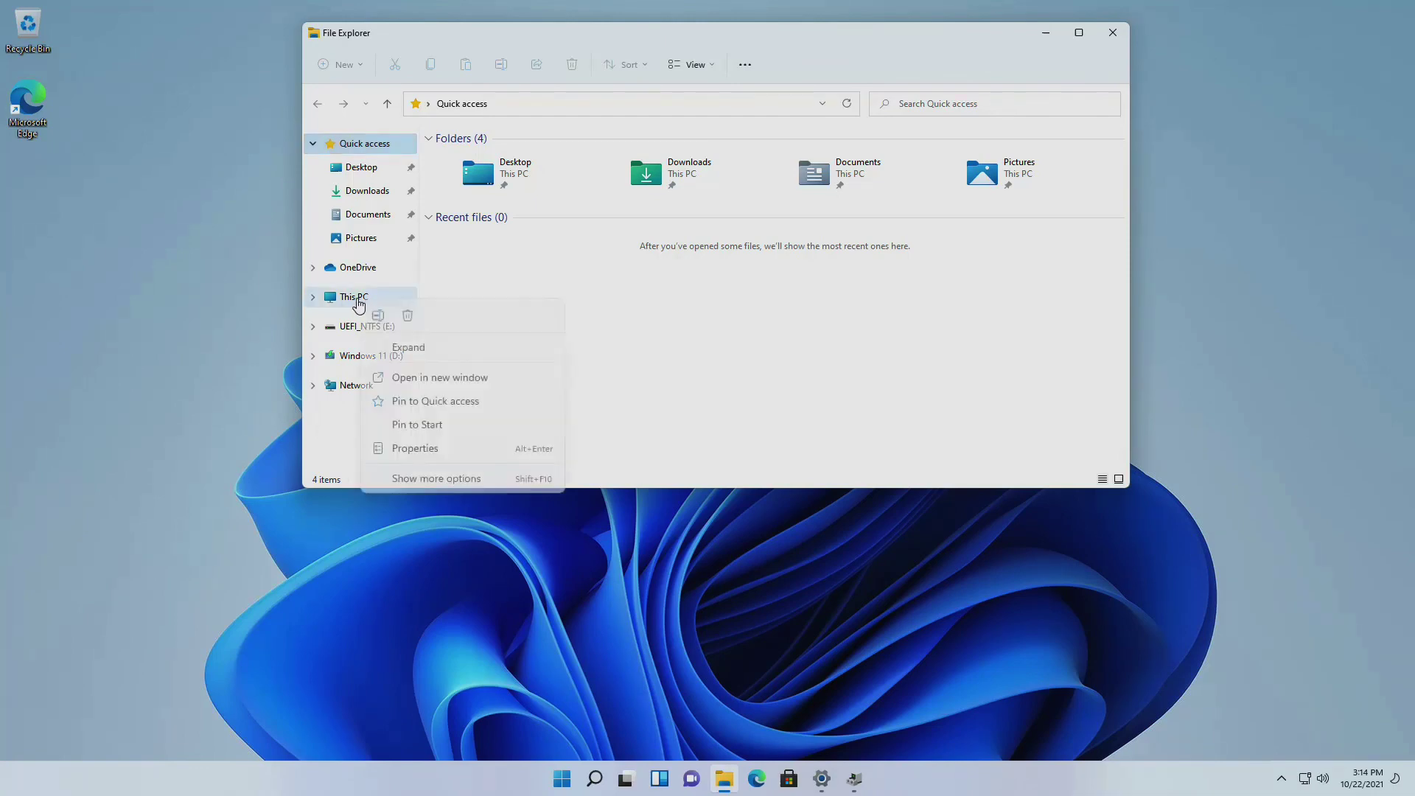
pyautogui.click(441, 450)
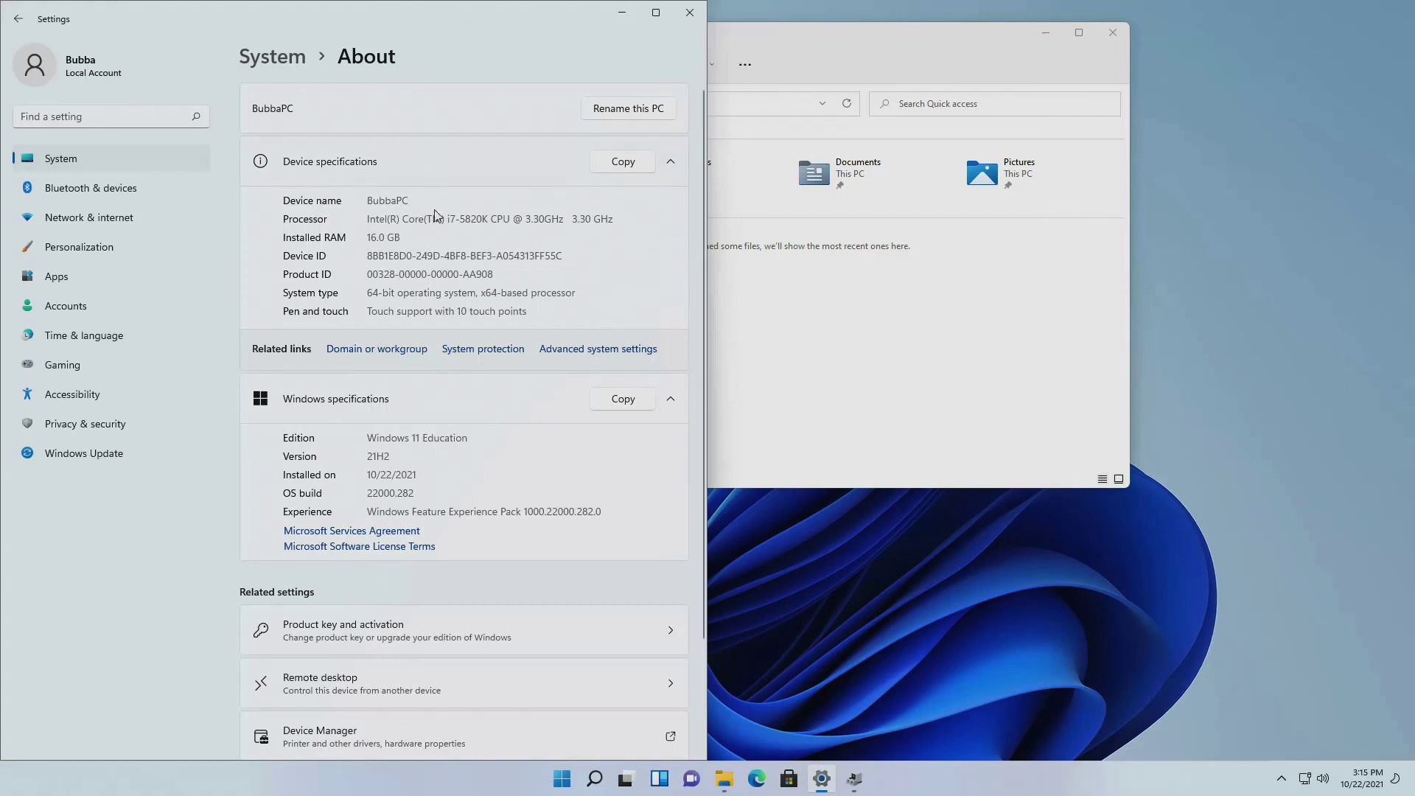
pyautogui.moveTo(446, 219); pyautogui.dragTo(488, 218)
pyautogui.moveTo(395, 236); pyautogui.dragTo(366, 237)
pyautogui.moveTo(369, 292); pyautogui.dragTo(567, 294)
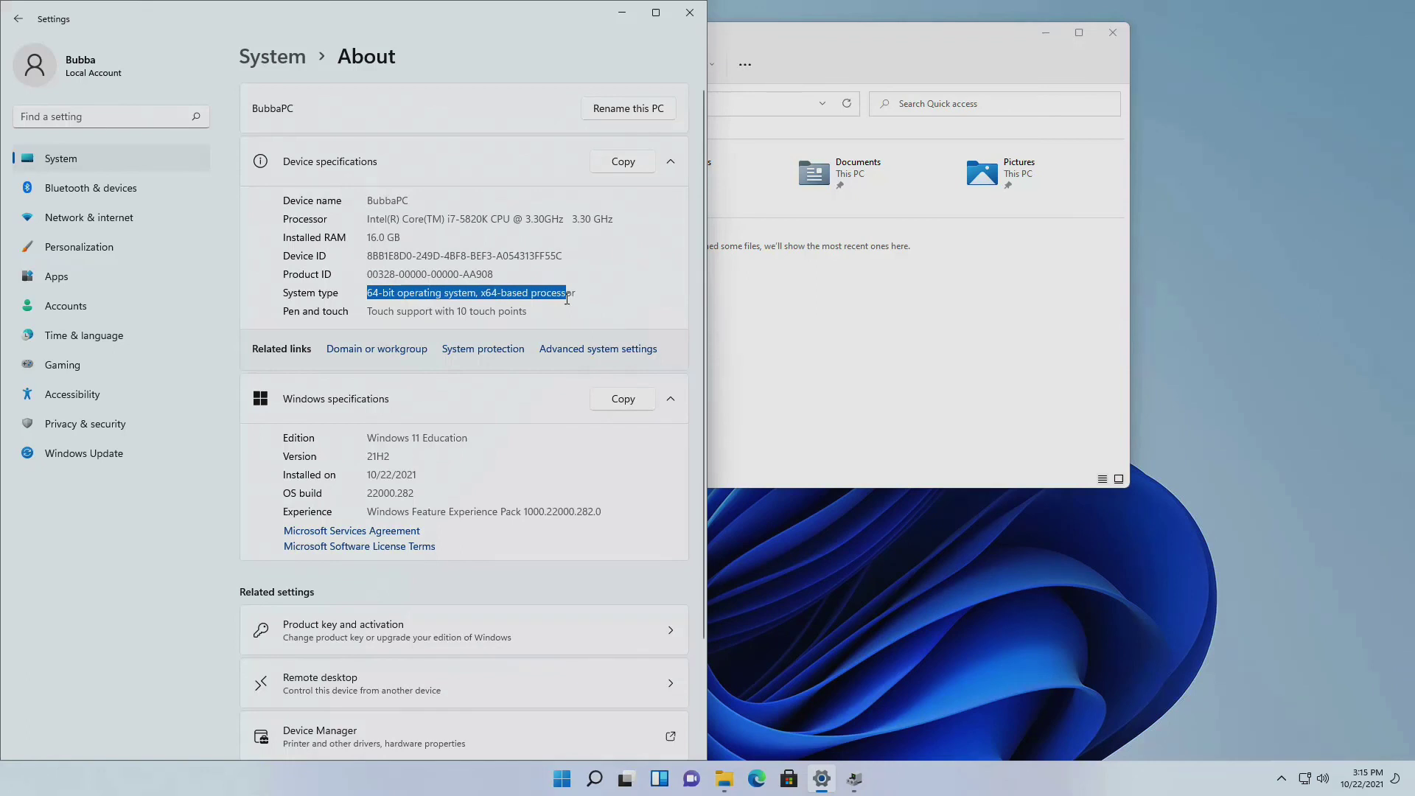
pyautogui.moveTo(368, 311); pyautogui.dragTo(542, 312)
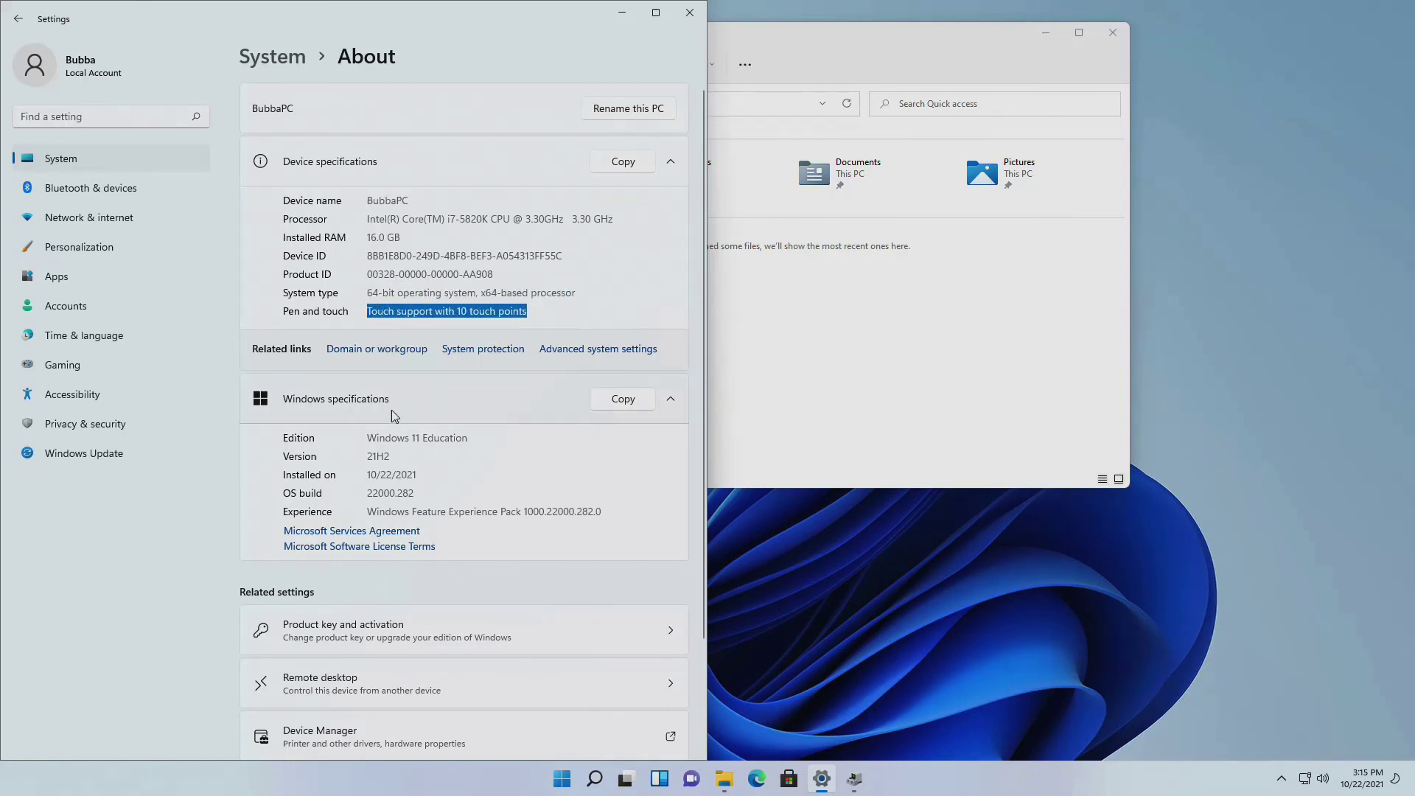
pyautogui.moveTo(370, 438); pyautogui.dragTo(462, 451)
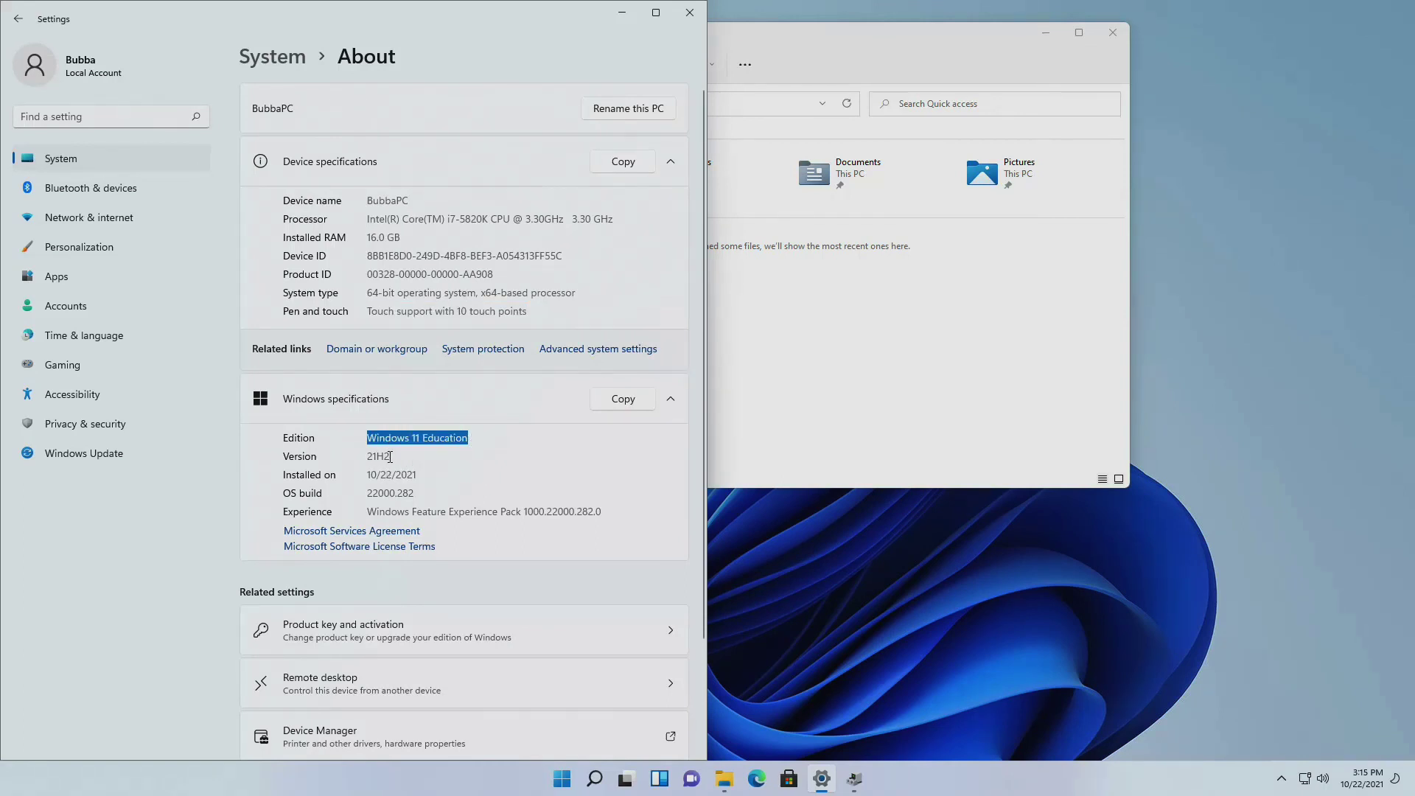
pyautogui.moveTo(390, 456); pyautogui.dragTo(448, 497)
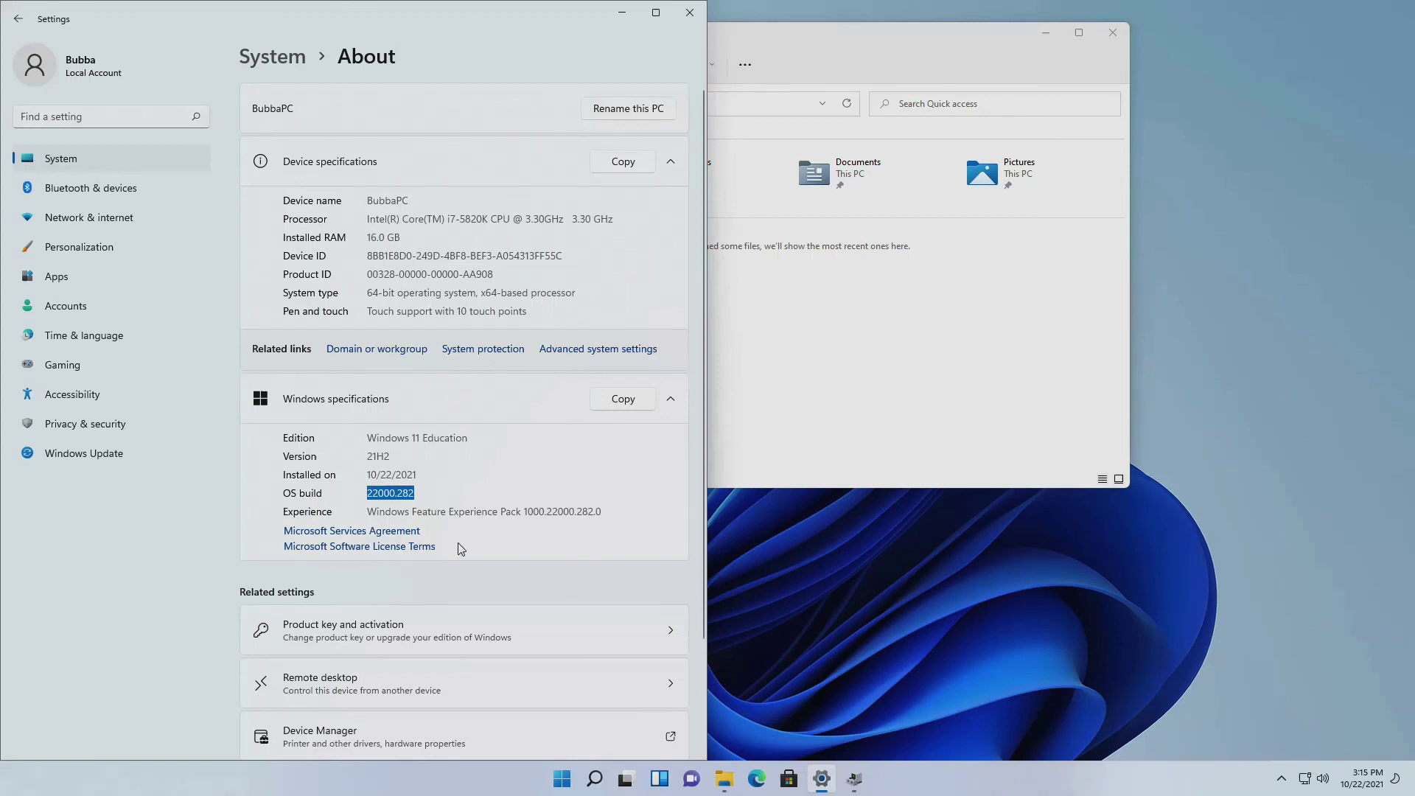
pyautogui.scroll(-2, 461, 549)
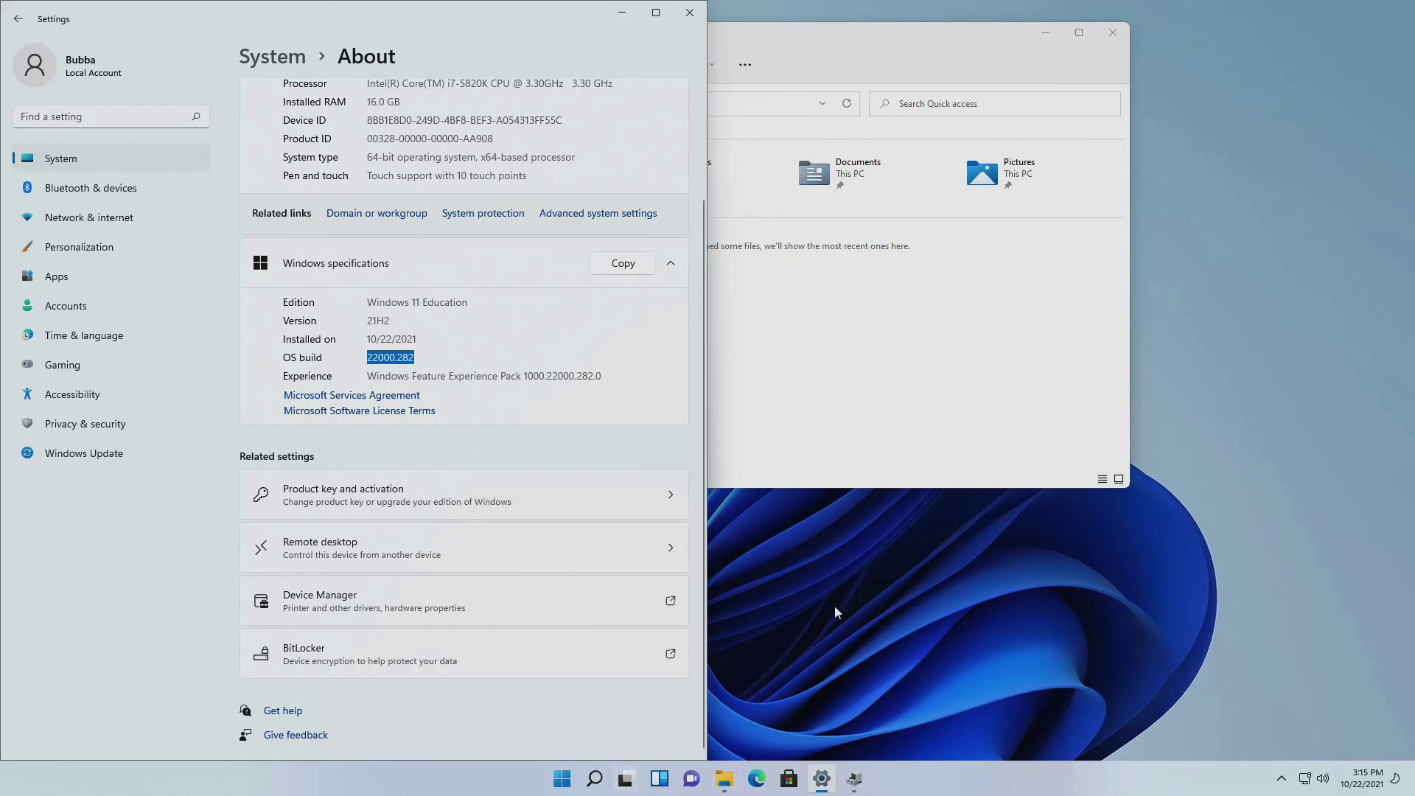
# - Minimize File Explorer and Settings to leave only the bare desktop
pyautogui.click(1045, 33)
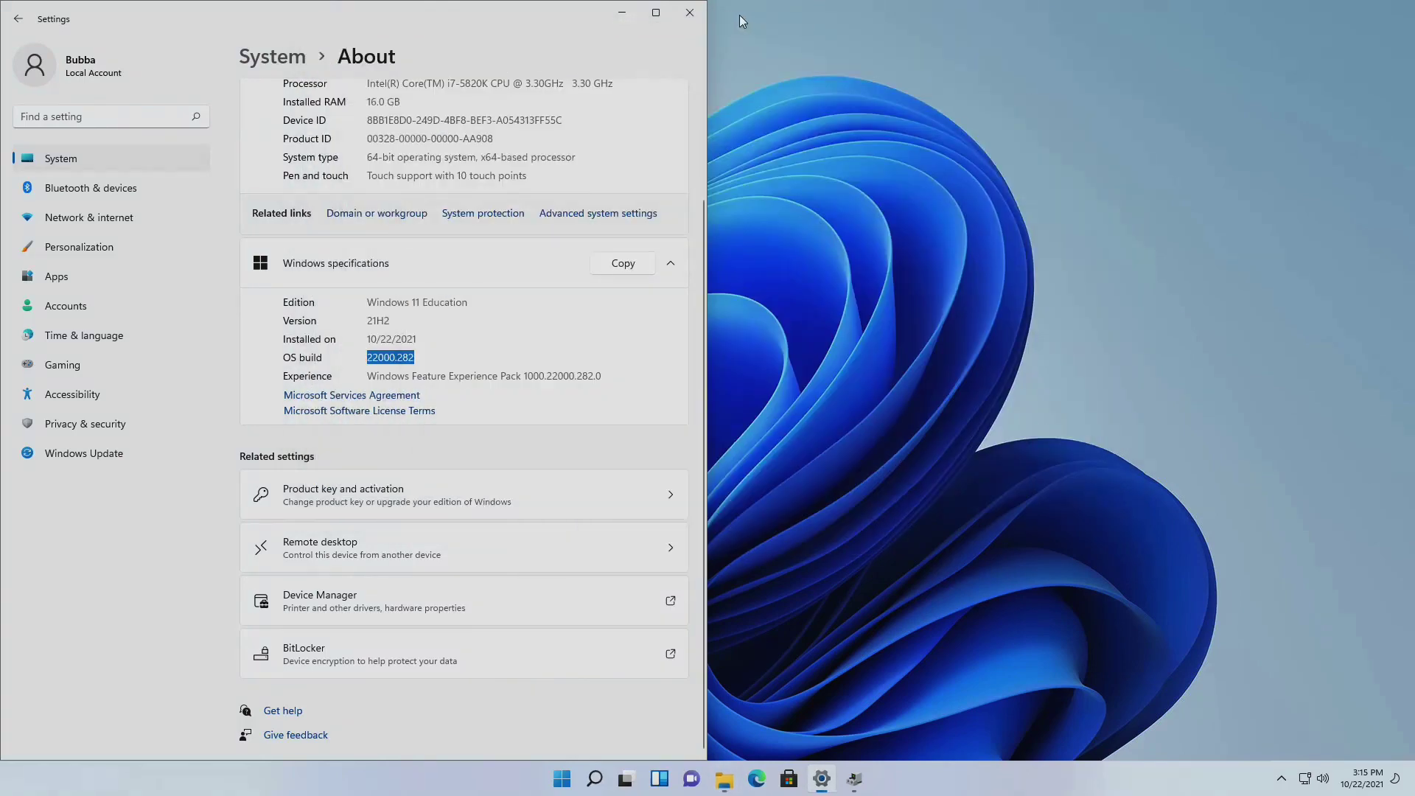
pyautogui.click(618, 9)
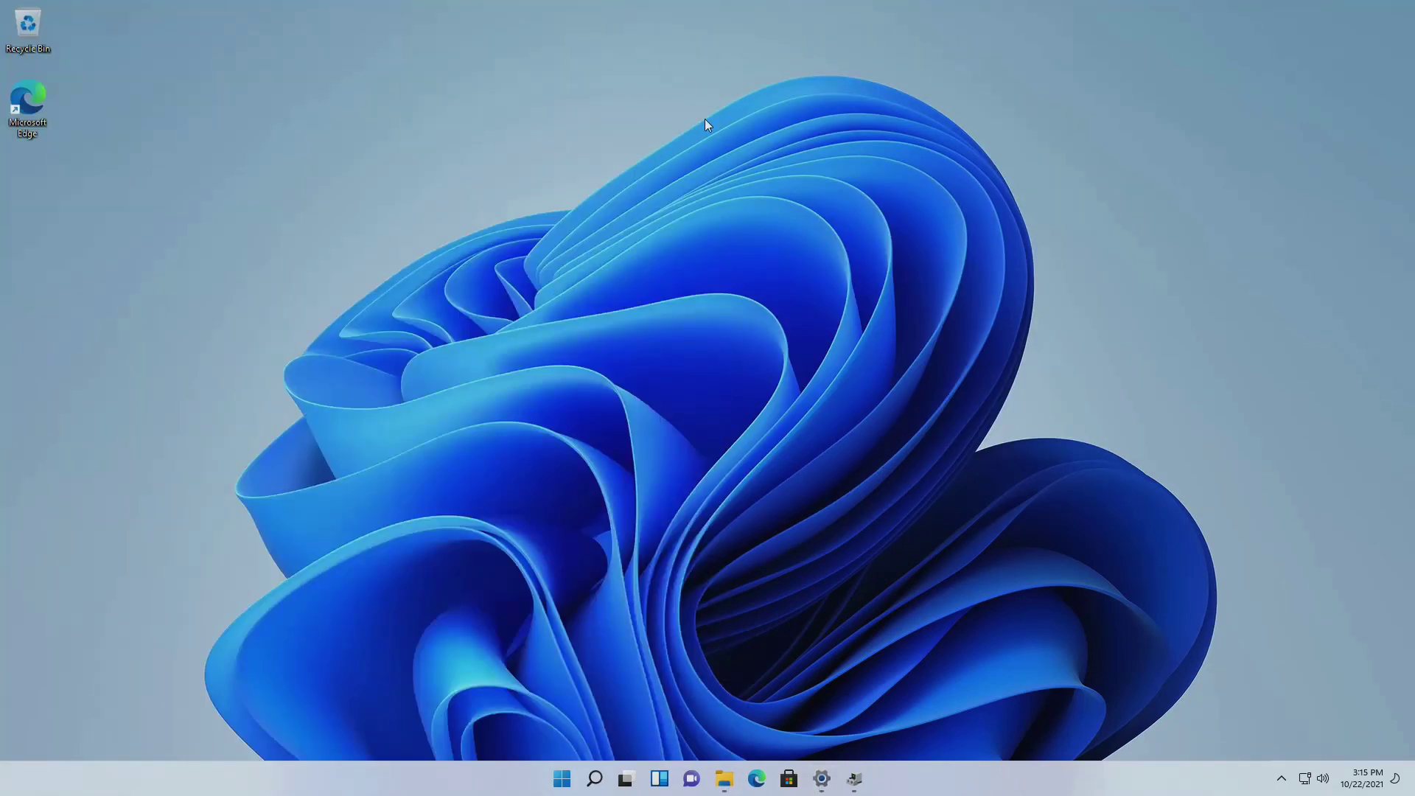